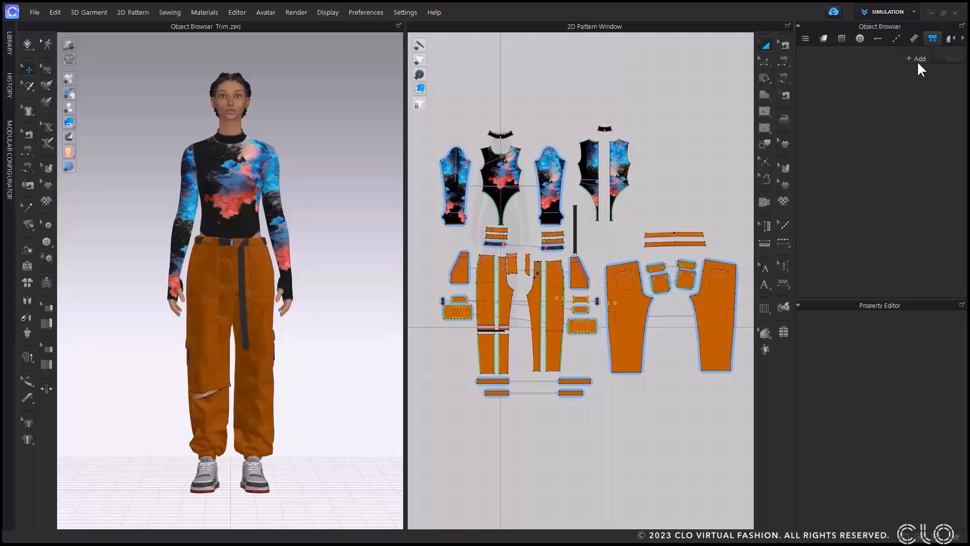
Import the buckle zip file as a new trim at the default millimetre scale of 100%
left_click(917, 60)
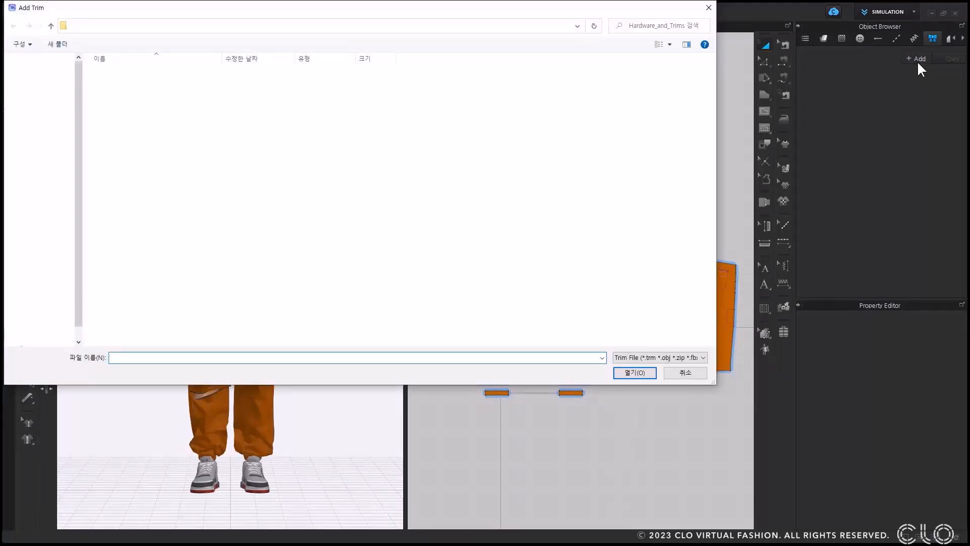
left_click(701, 356)
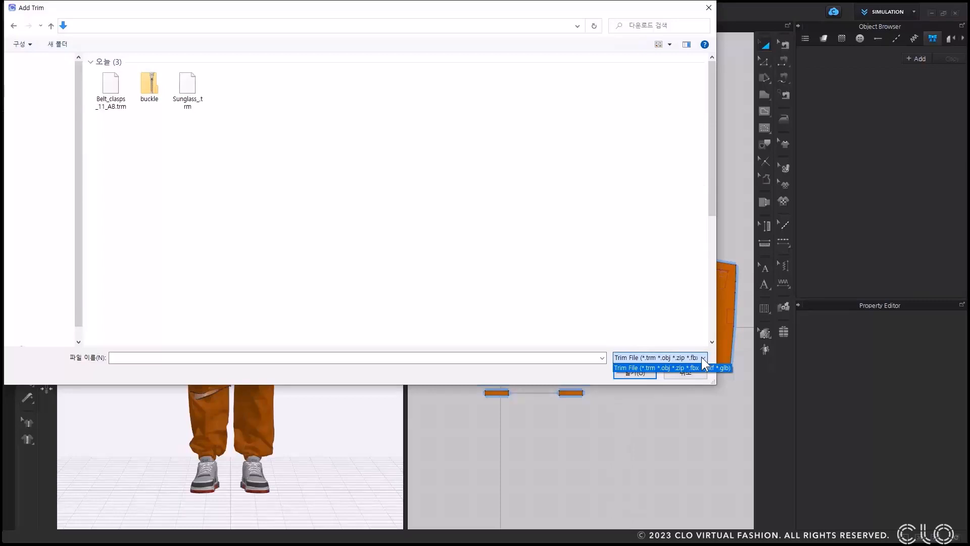
left_click(144, 83)
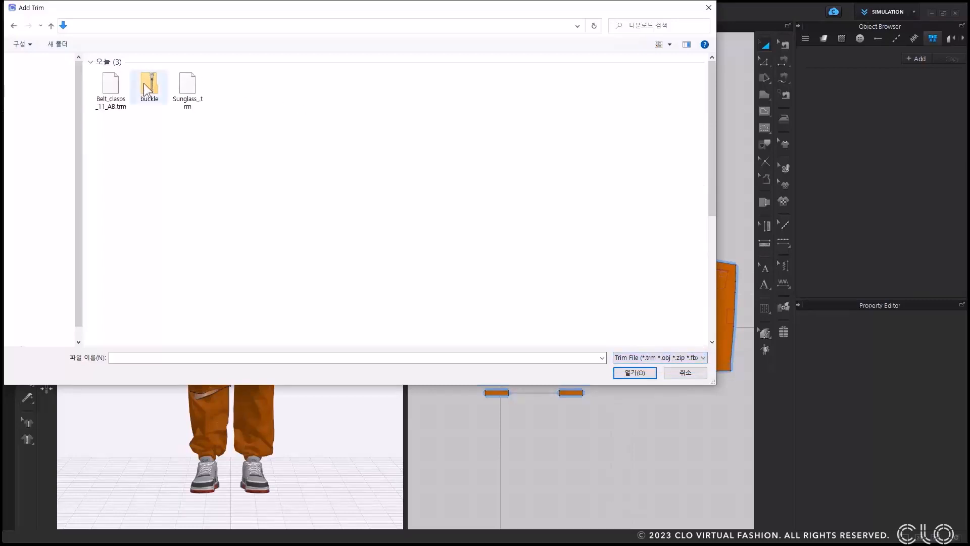
left_click(146, 85)
left_click(628, 375)
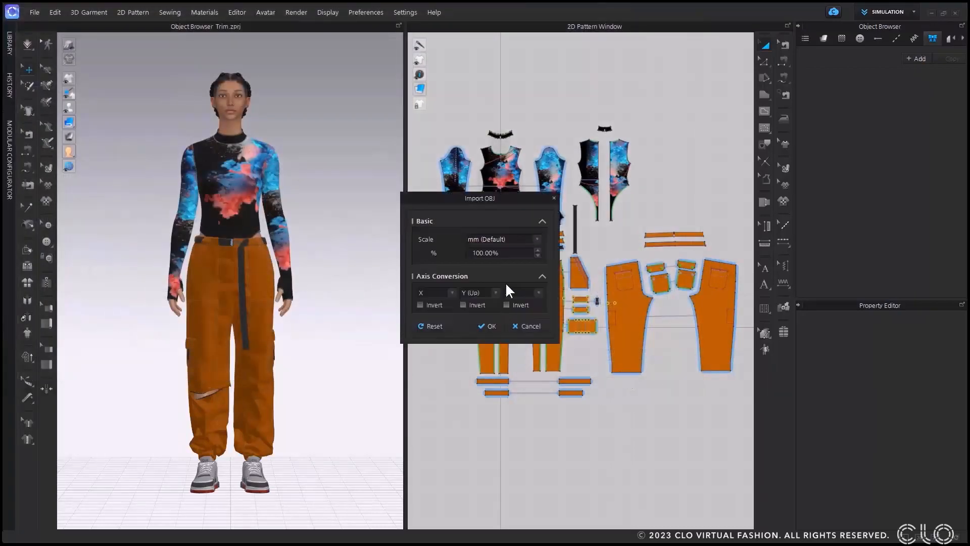
left_click(488, 326)
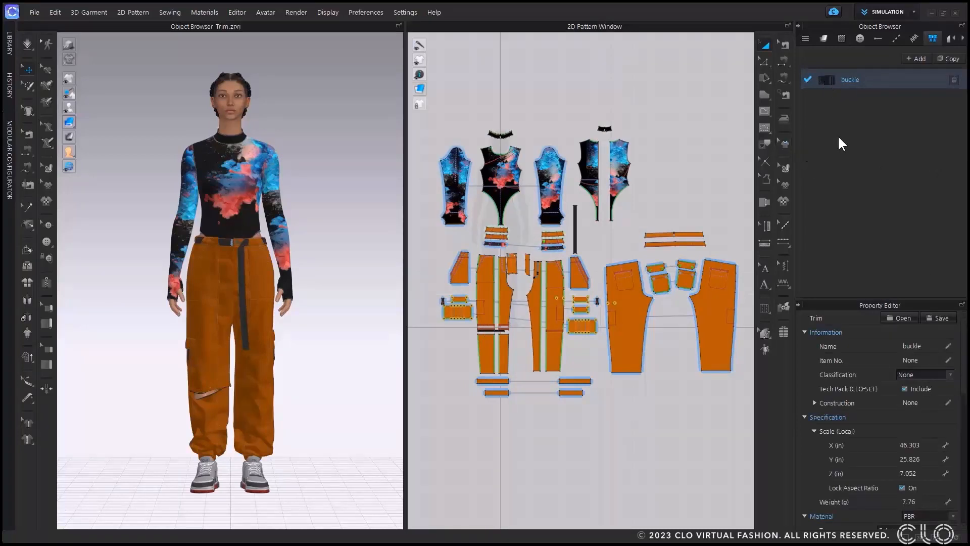
Place the buckle trim on the front of the trousers' belt and adjust its position there
left_click(233, 242)
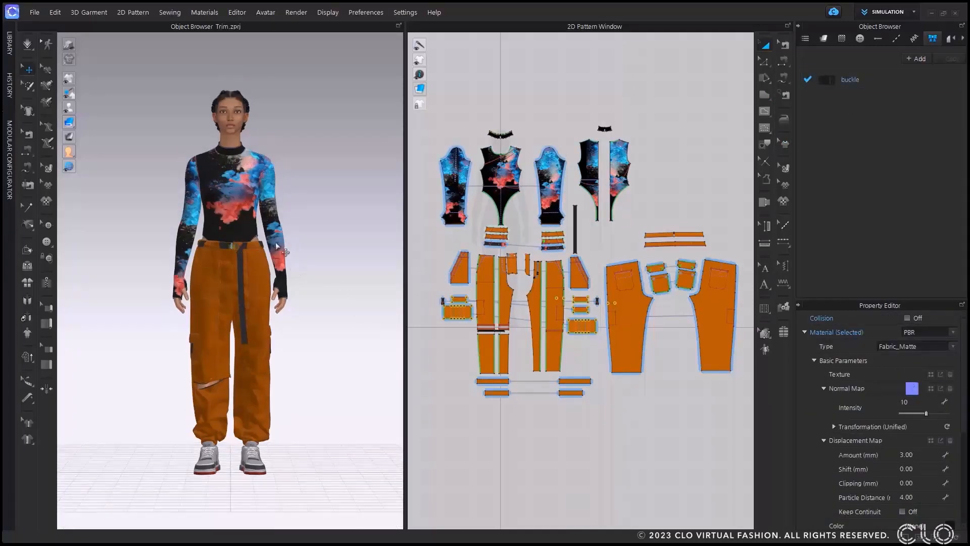
scroll(216, 239, "up", 5)
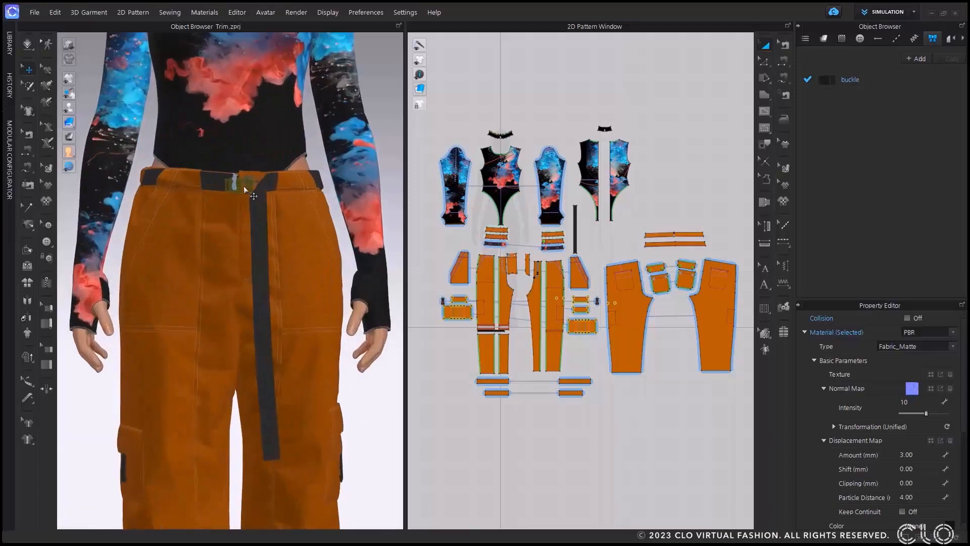
left_click(243, 186)
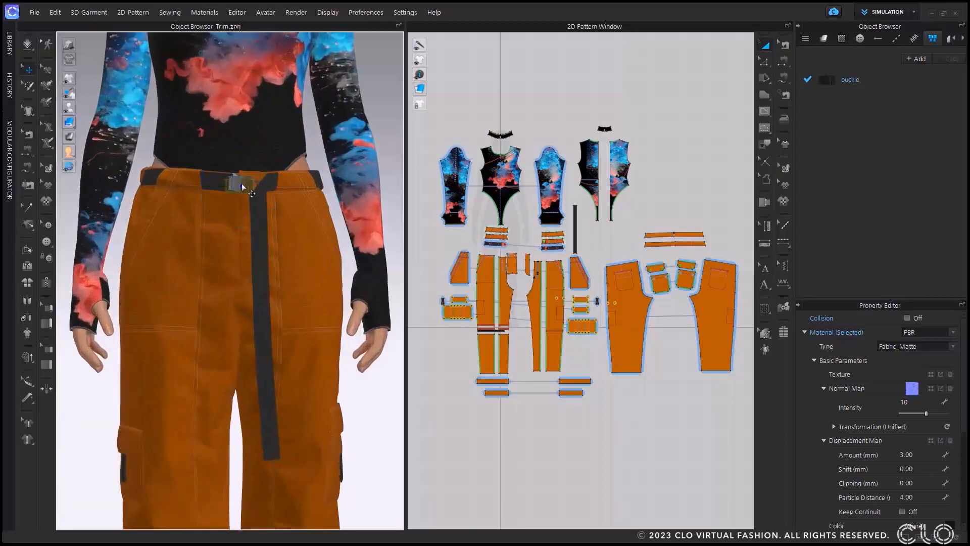
left_click(239, 186)
right_click_drag(244, 204, 242, 217)
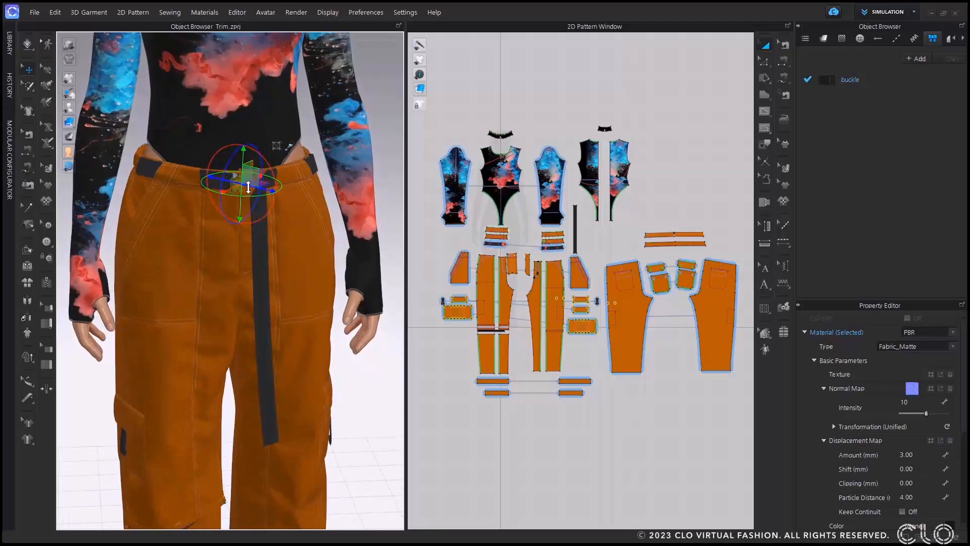
left_click_drag(250, 189, 251, 190)
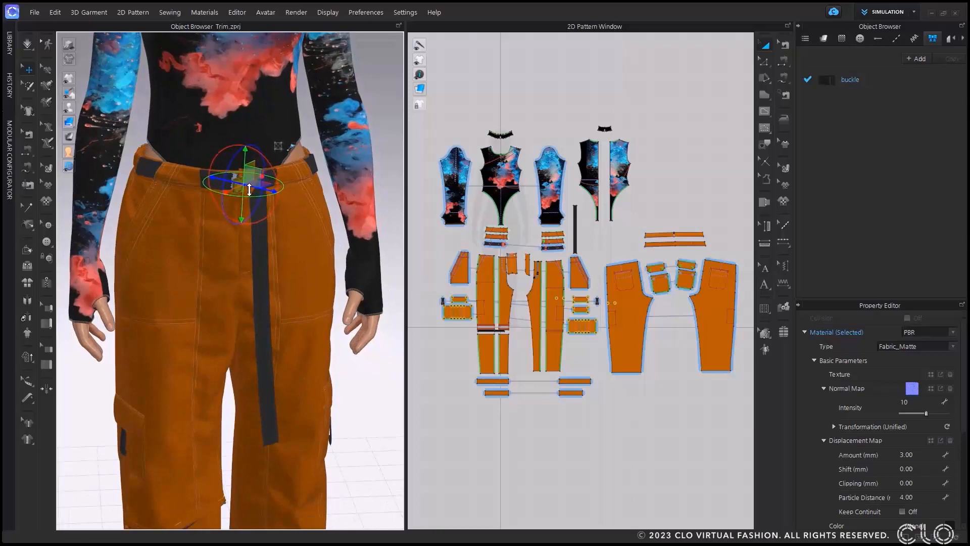
Add a second buckle to the trousers' front, just below the one on the belt
right_click_drag(247, 189, 247, 188)
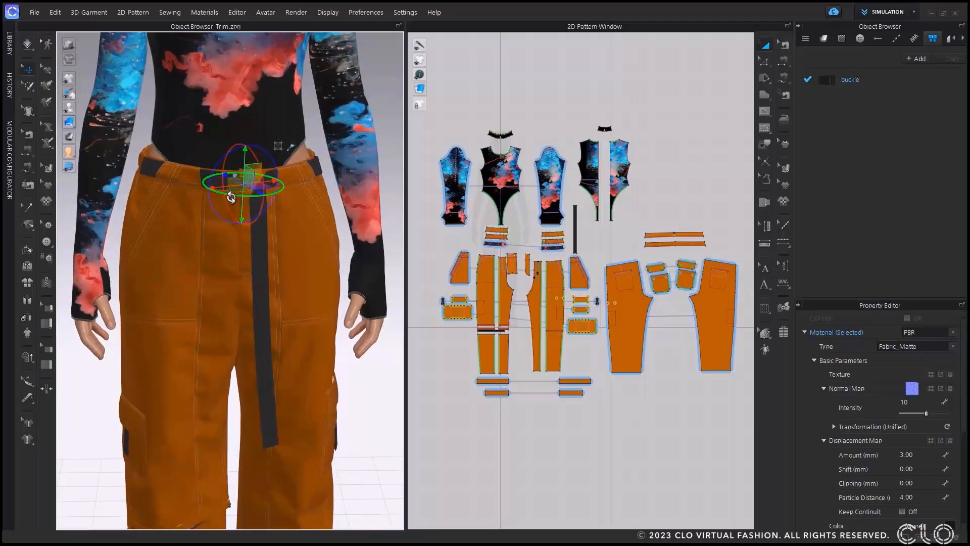
scroll(272, 218, "up", 3)
scroll(277, 219, "up", 2)
scroll(285, 221, "down", 2)
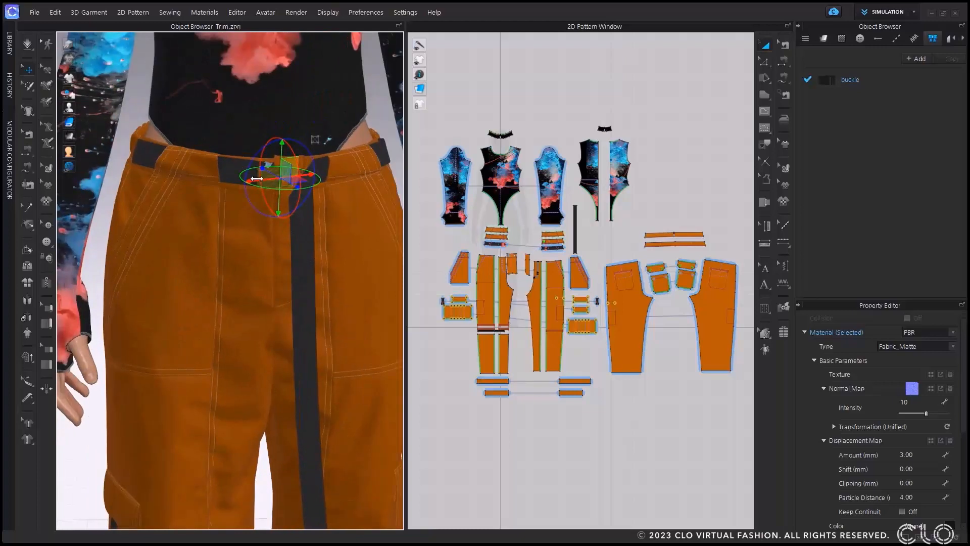
left_click_drag(279, 214, 279, 210)
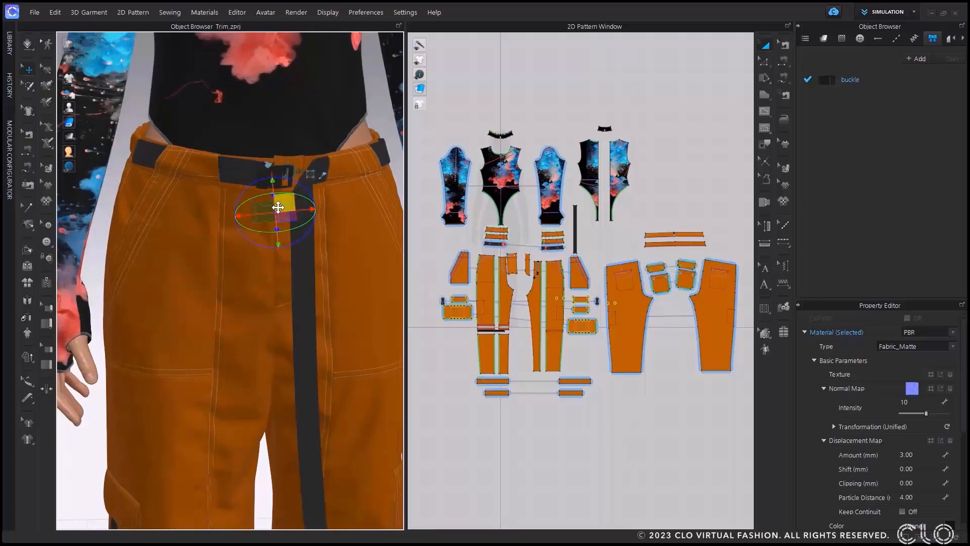
Change the material type of the buckle trim to Metal
left_click(880, 77)
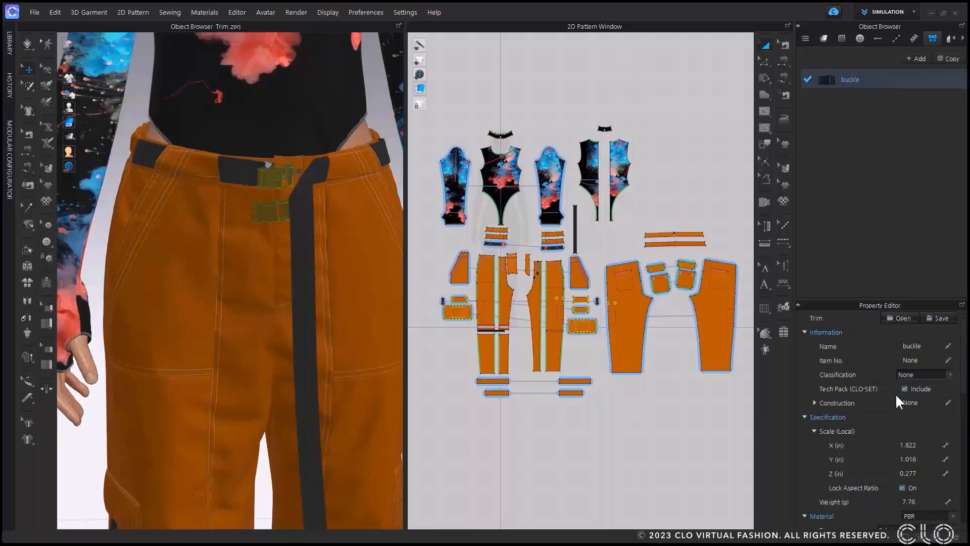
scroll(895, 396, "down", 3)
left_click(911, 407)
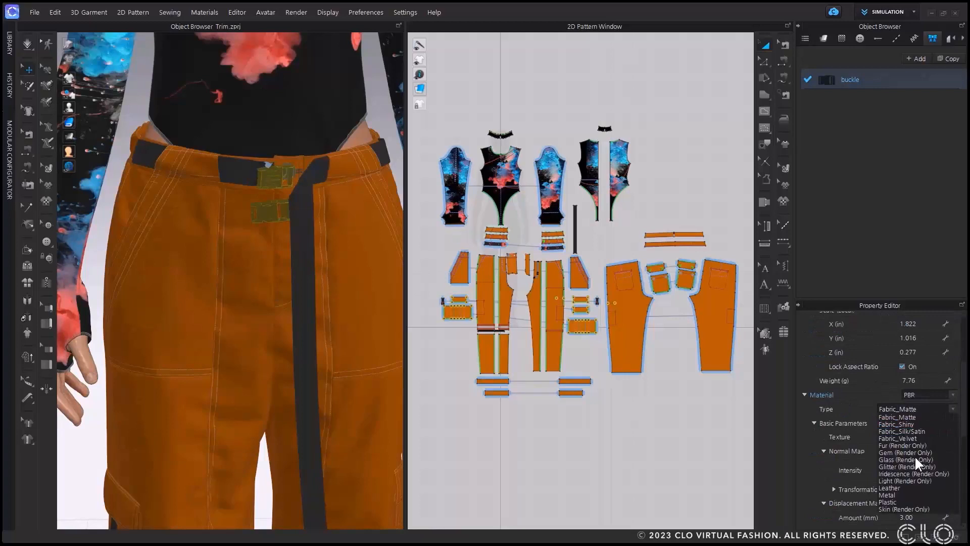
left_click(913, 495)
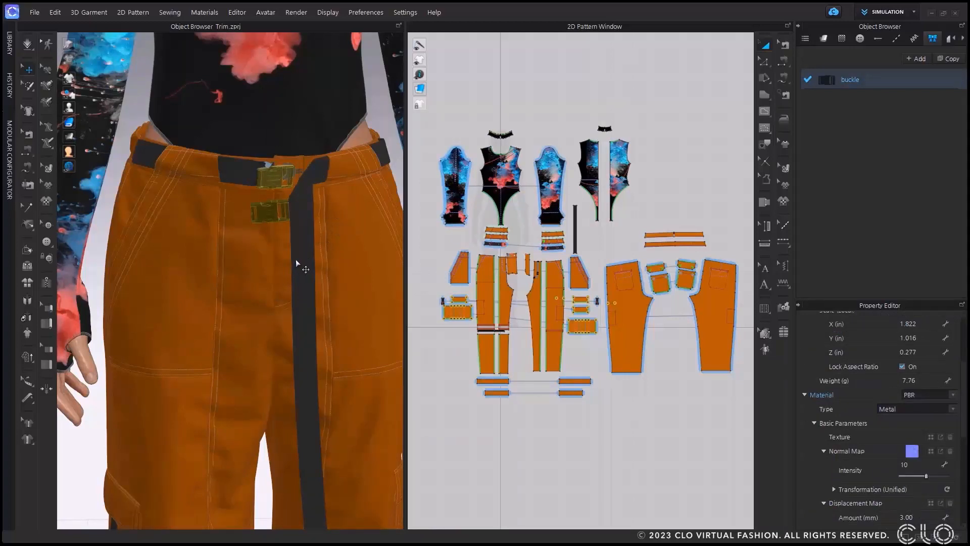
Make a copy of the buckle trim in the trim list, and delete that copy
left_click(947, 58)
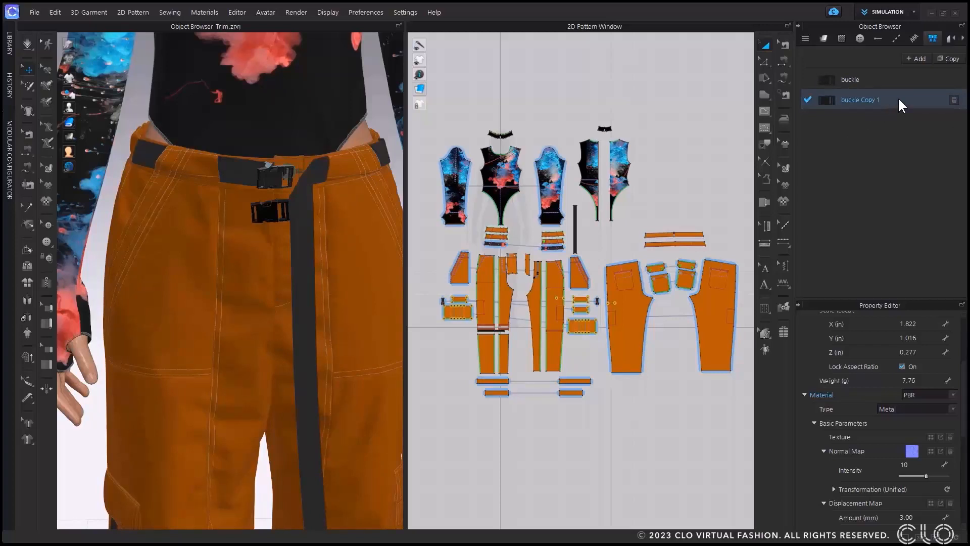
left_click(954, 100)
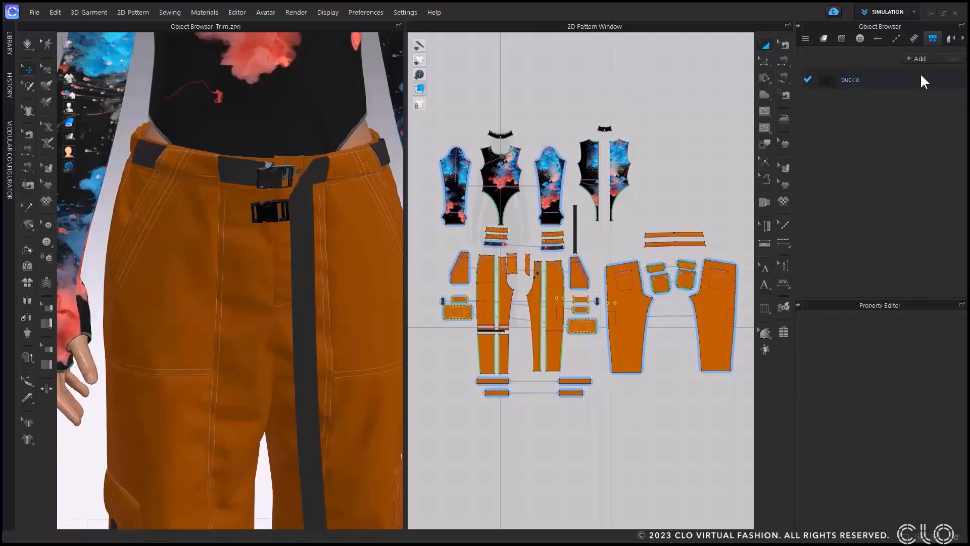
List the scene's trims under Material and select each placed buckle to locate it on the garment
left_click(806, 39)
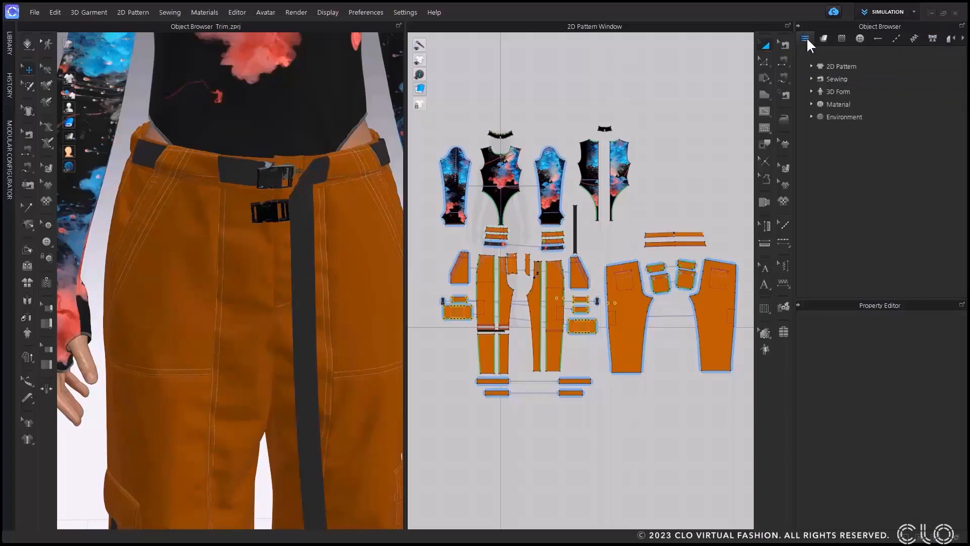
left_click(811, 105)
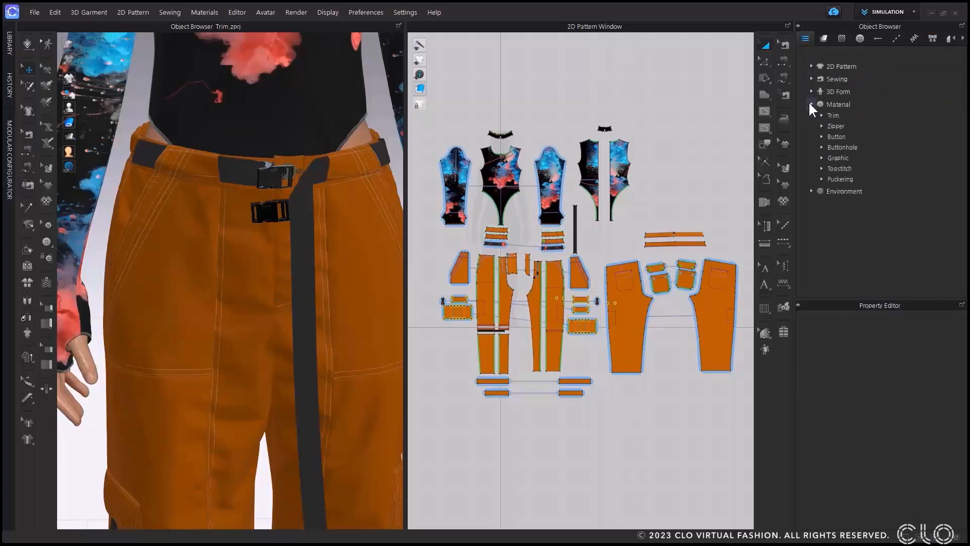
left_click(822, 116)
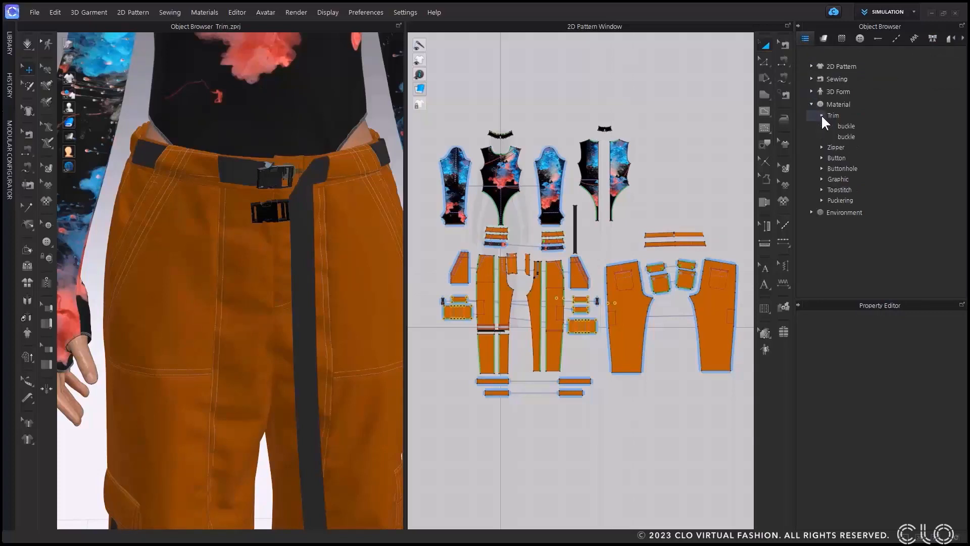
left_click(860, 135)
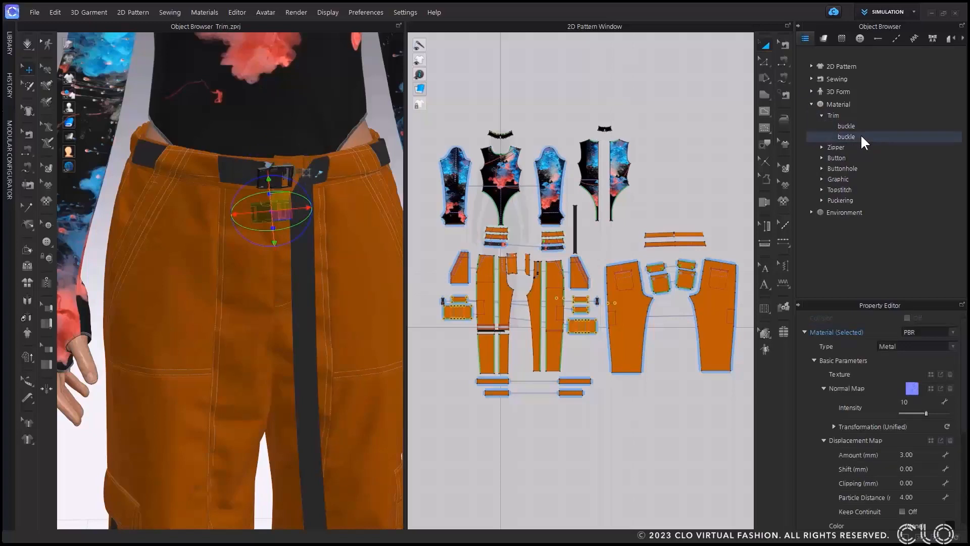
left_click(862, 125)
left_click(861, 133)
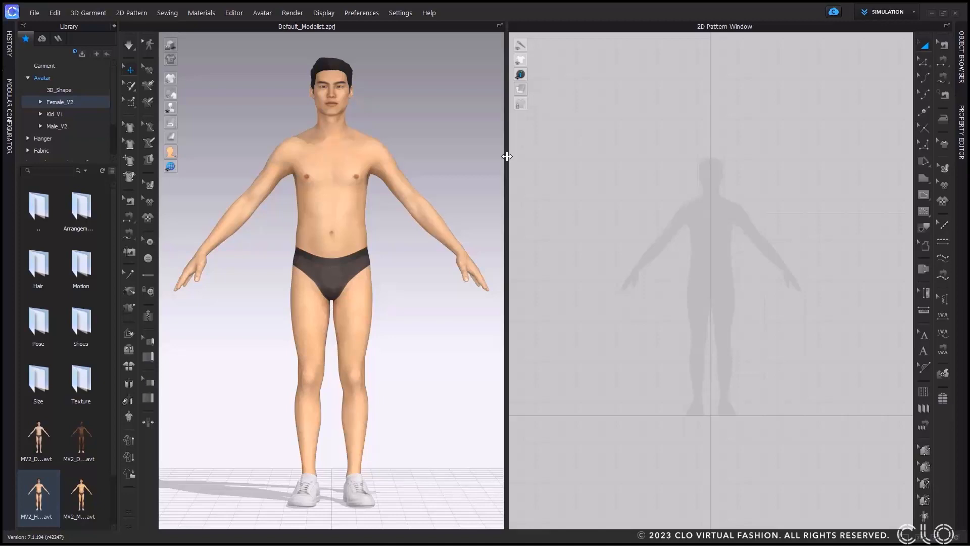
Open the Avatar Editor for the male avatar, alternating between it and the 2D Pattern Window
left_click(262, 13)
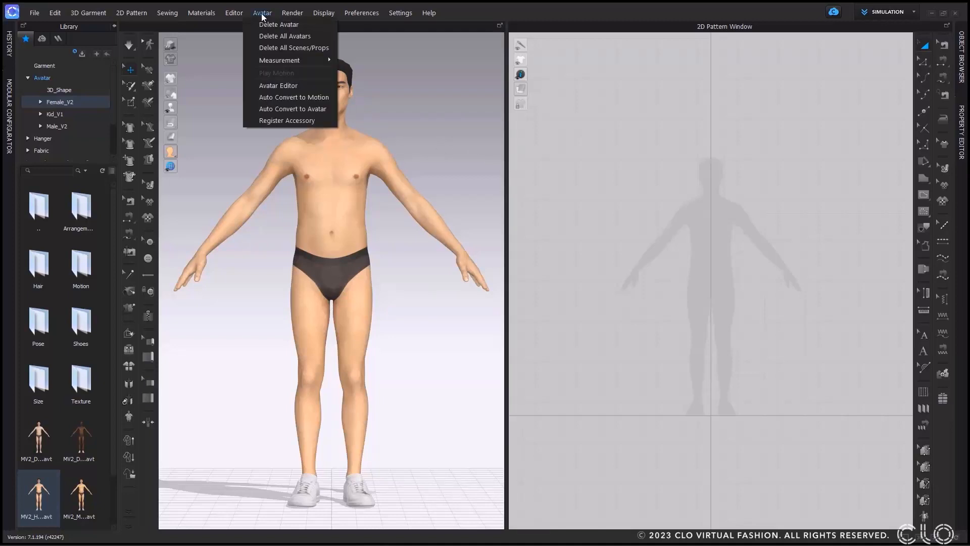
left_click(316, 87)
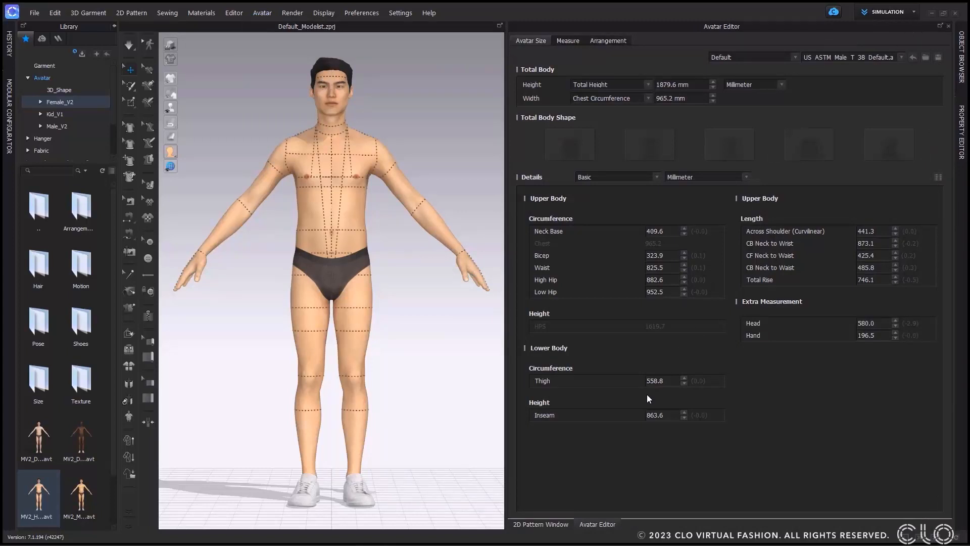
left_click(537, 525)
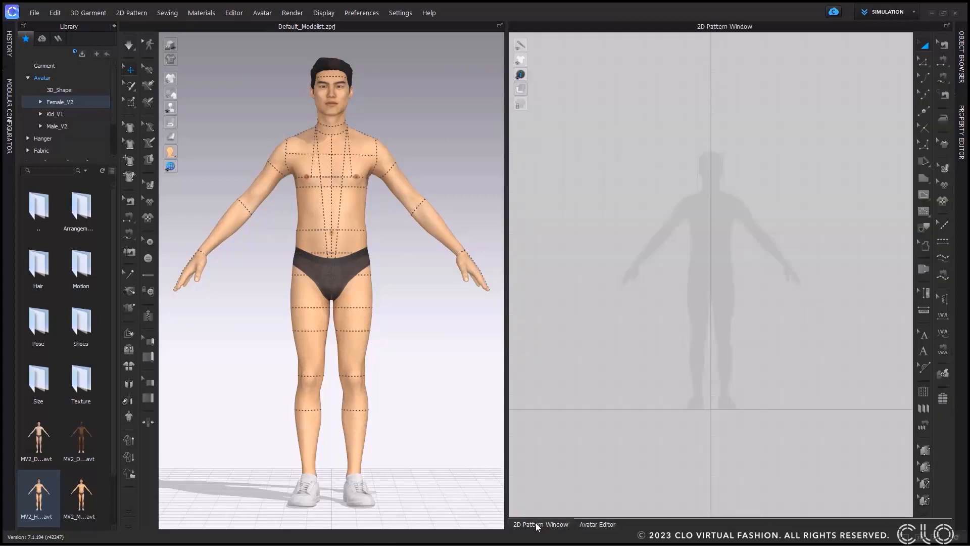
left_click(601, 525)
left_click(565, 525)
left_click(598, 525)
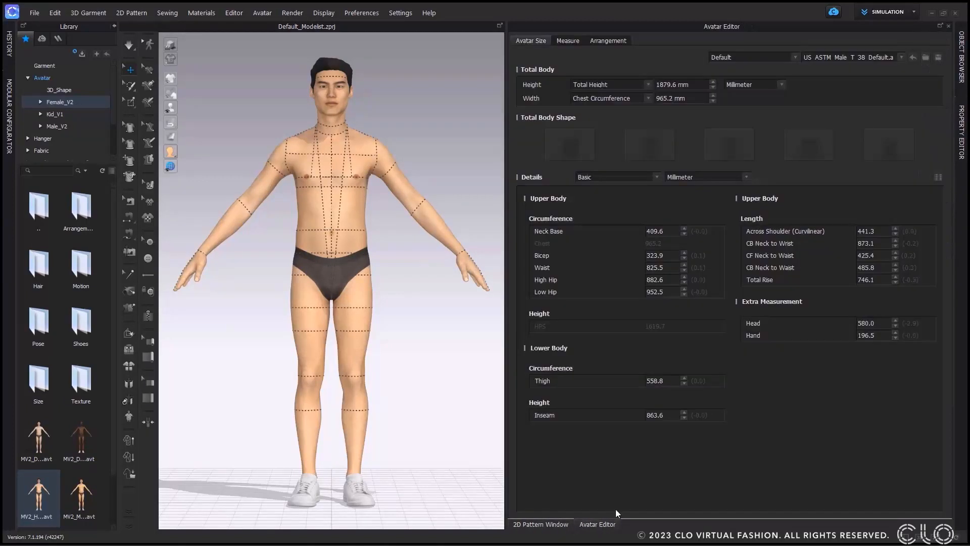
Undock the Avatar Editor into a floating window and dock it back in place
left_click(940, 26)
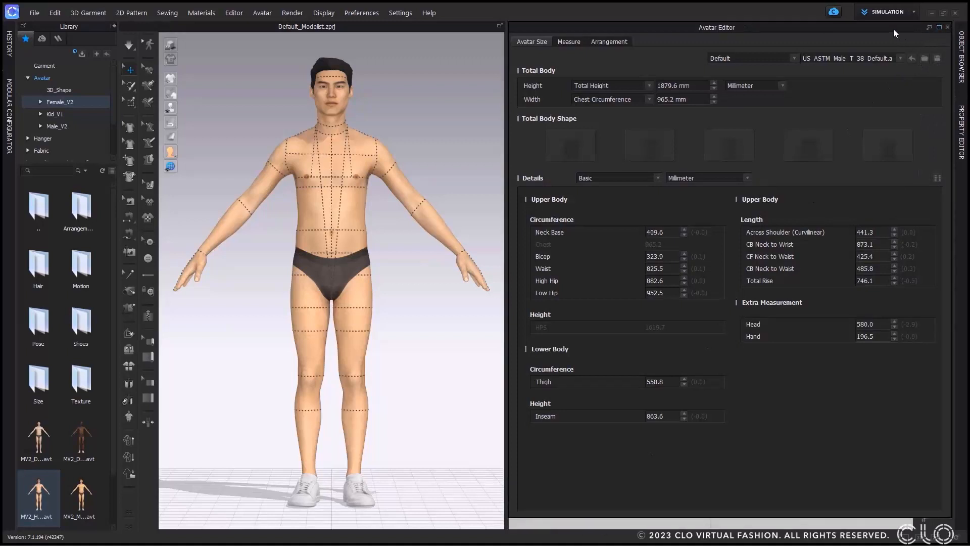
left_click(928, 27)
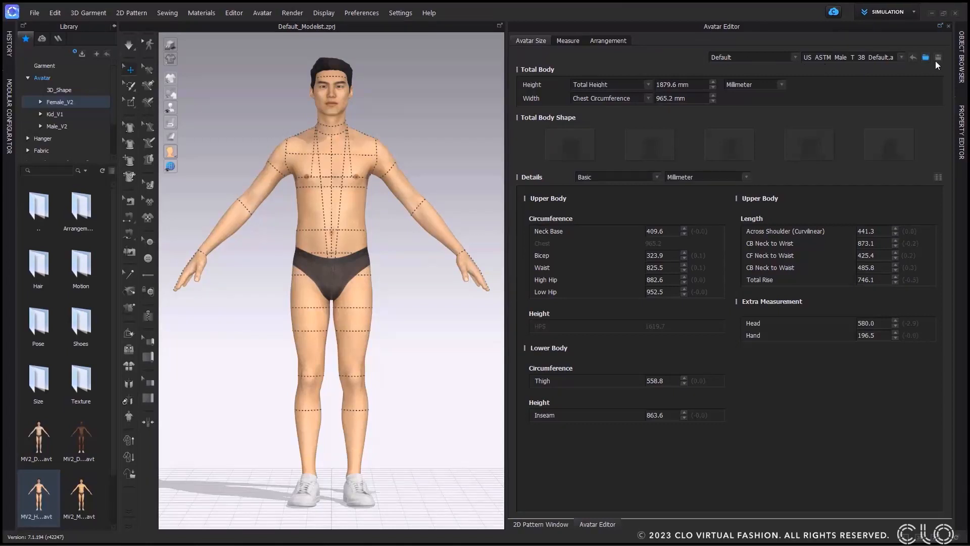
Switch the avatar's size category to Standard Sizing
left_click(796, 58)
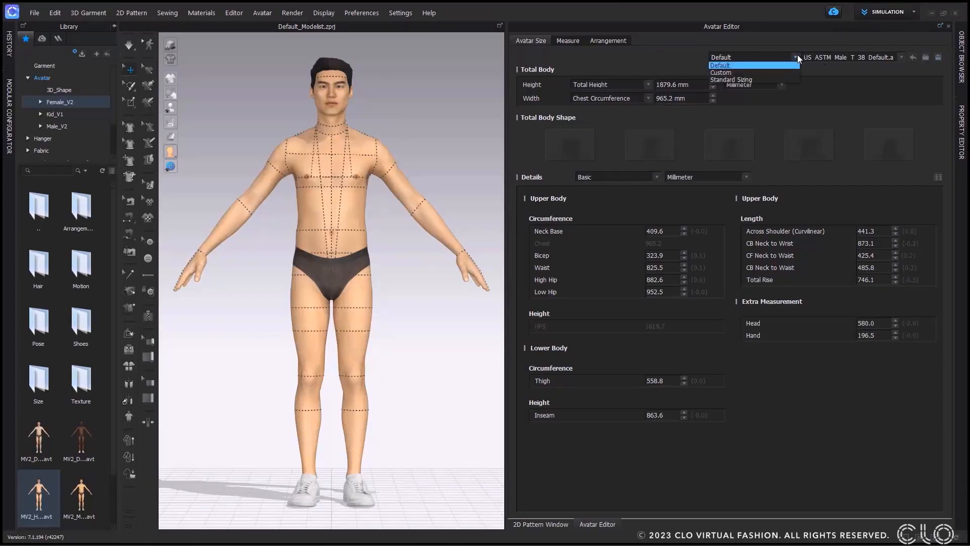
left_click(778, 72)
left_click(795, 58)
left_click(776, 72)
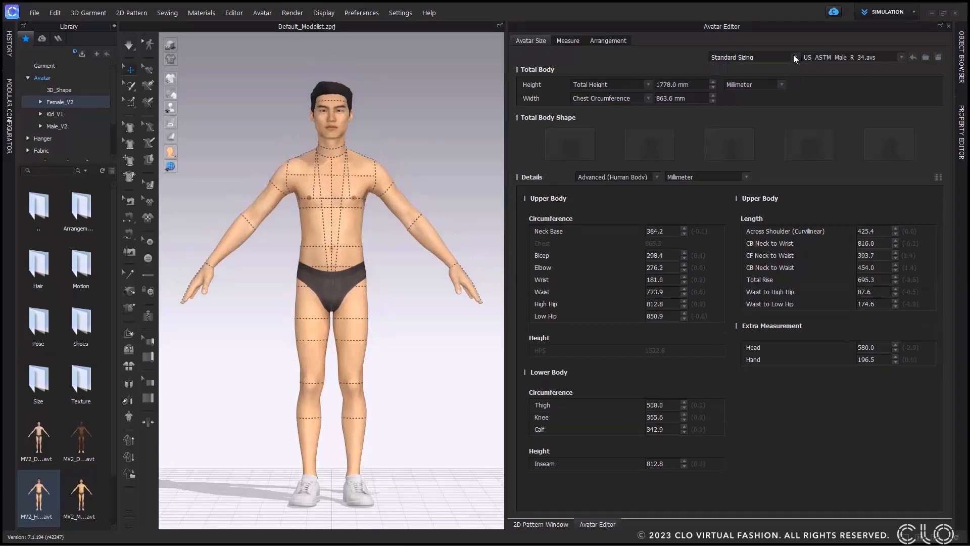
Try several larger standard sizes on the avatar, including US_ASTM_Male_R_48
left_click(901, 57)
left_click(839, 72)
left_click(901, 57)
left_click(876, 115)
left_click(901, 57)
left_click(858, 122)
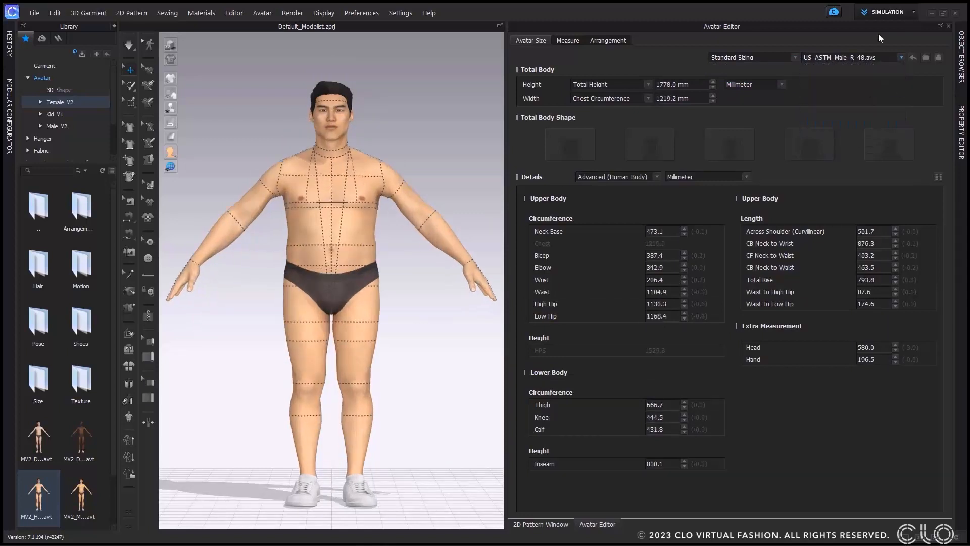
Apply the size US_ASTM_Male_R_34 to the avatar, followed by US_ASTM_Male_R_38
left_click(901, 57)
left_click(876, 74)
left_click(901, 57)
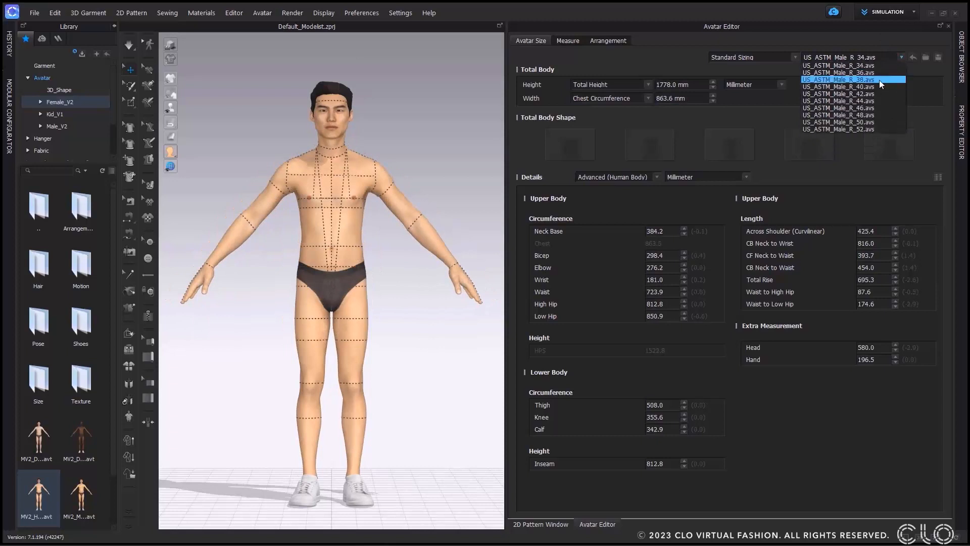
left_click(825, 80)
Switch the avatar's size category to Default and apply the size US_ASTM_Male_R_36
left_click(795, 57)
left_click(763, 66)
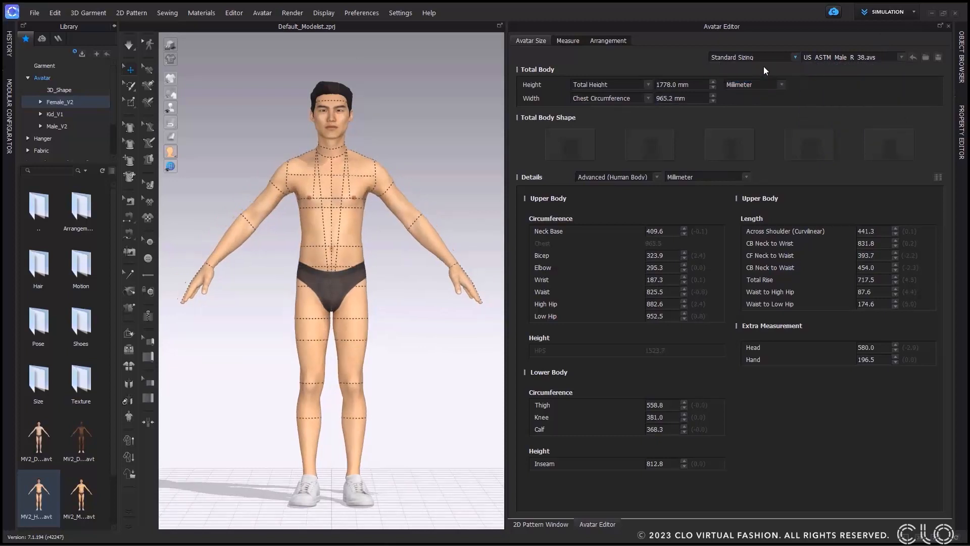
left_click(877, 58)
left_click(866, 92)
left_click(876, 58)
left_click(876, 73)
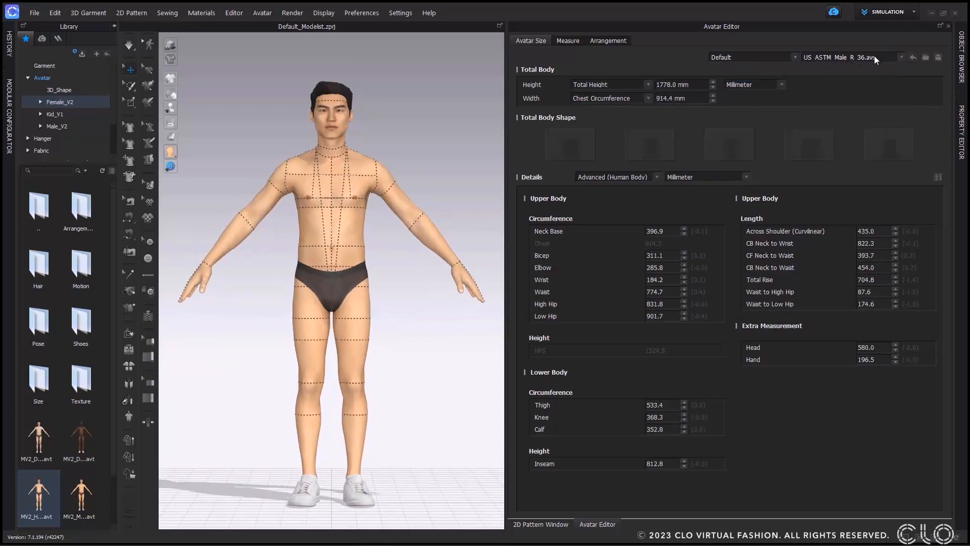
Try the size US_ASTM_Male_R_42 on the avatar, and look at the dialog for opening a custom avatar size file
left_click(875, 59)
left_click(869, 94)
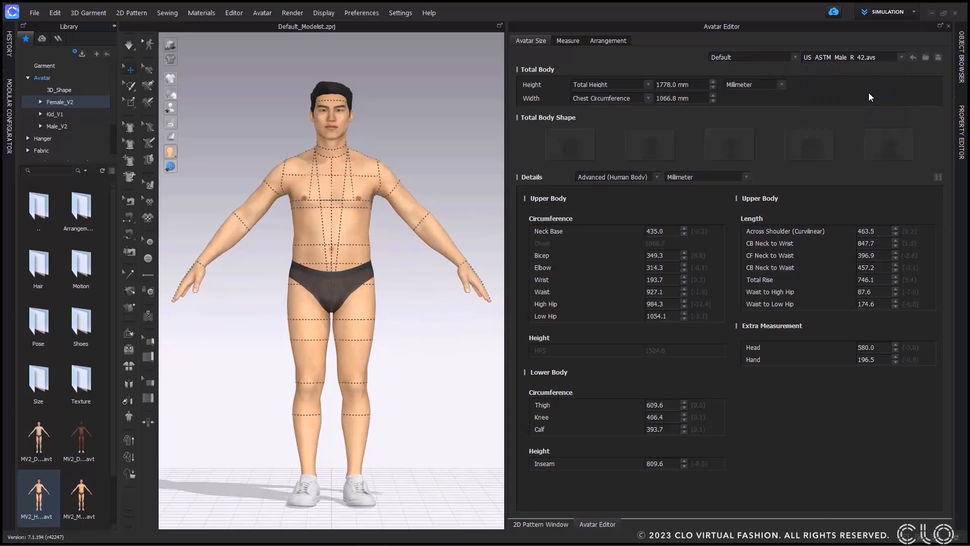
left_click(925, 61)
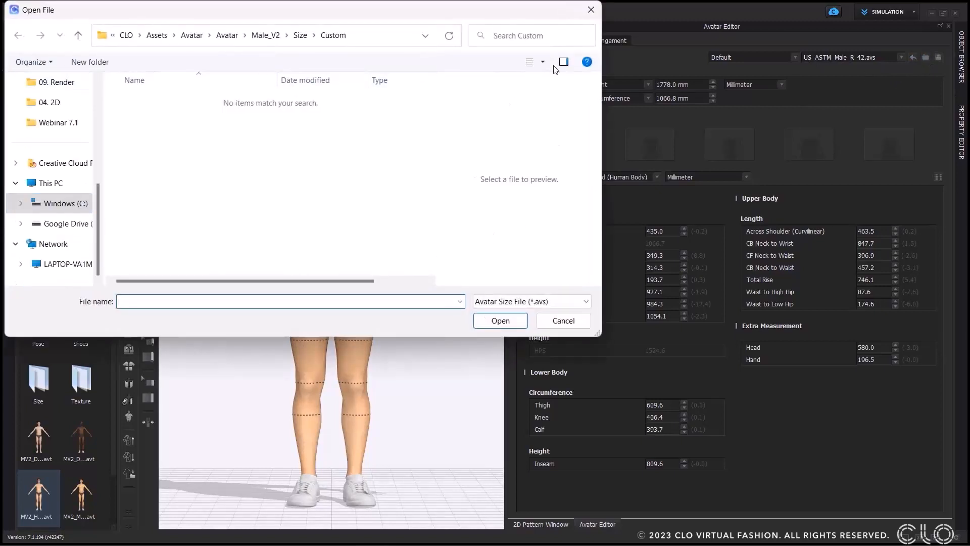
left_click(593, 17)
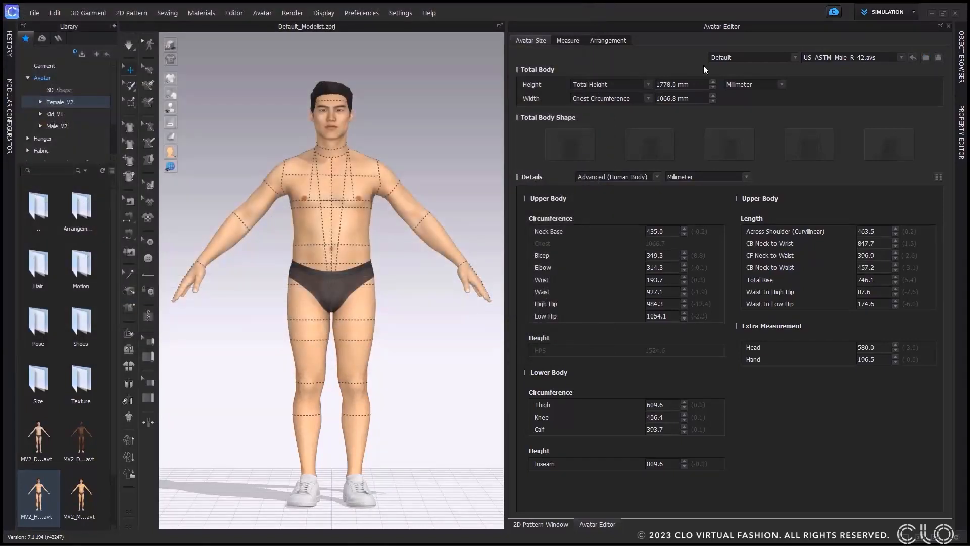
Reset the avatar's size, and look at the save dialog for a custom avatar size file without saving
left_click(913, 59)
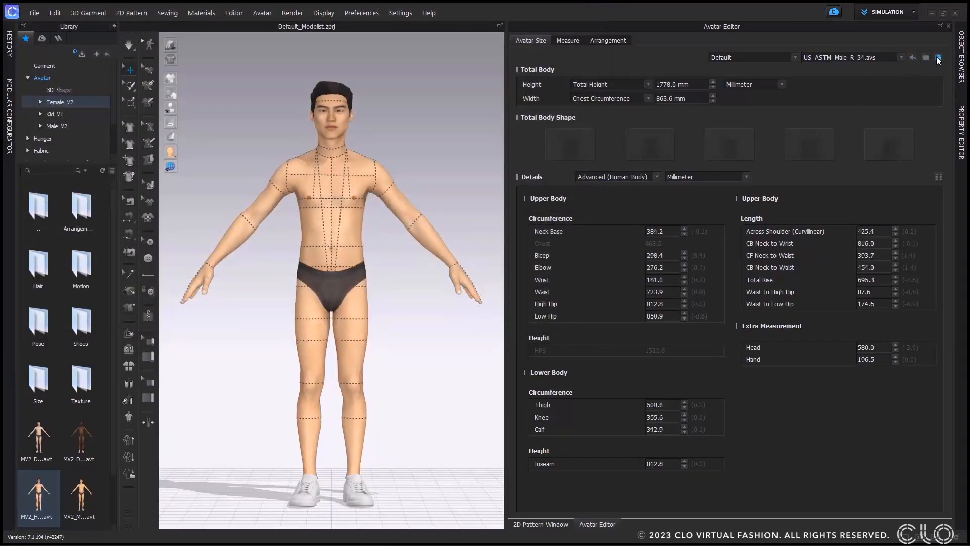
left_click(938, 59)
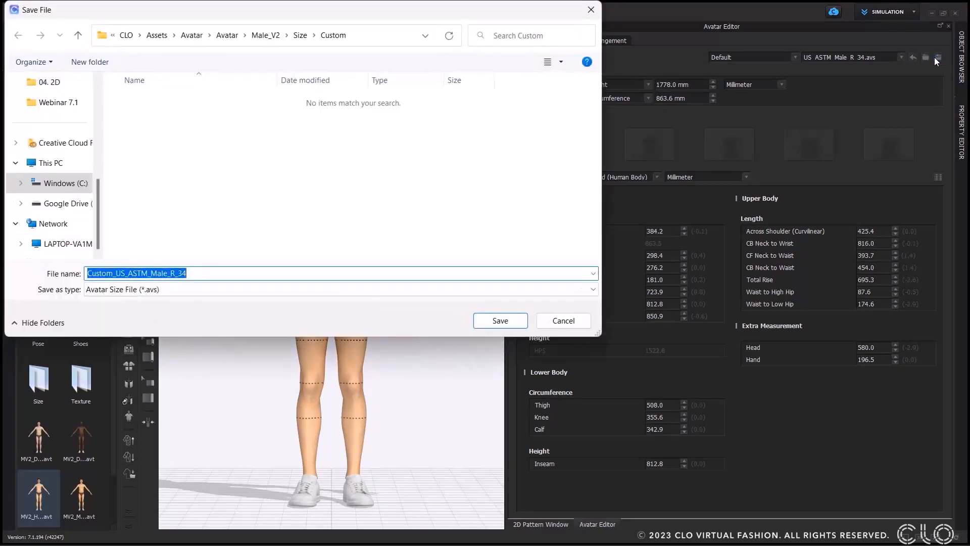
left_click(574, 323)
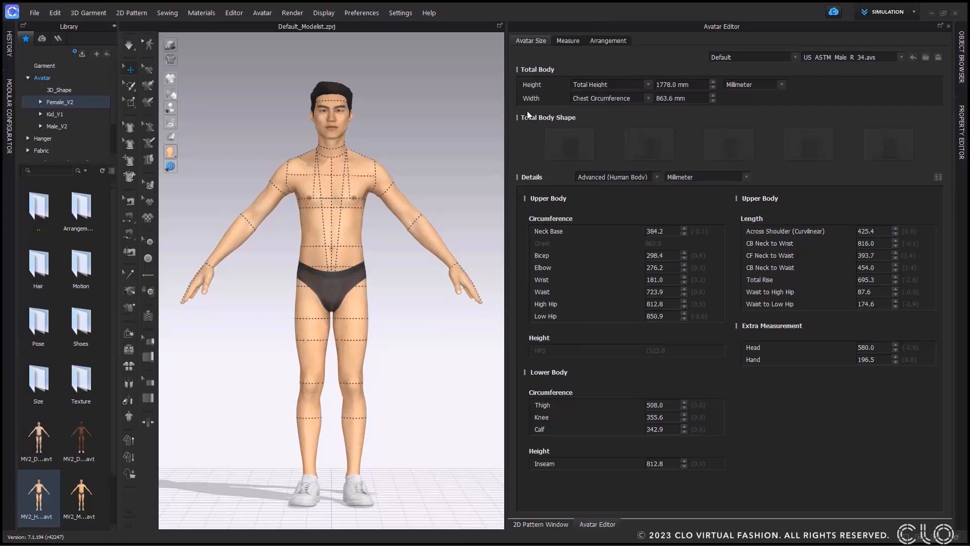
Look at the total height options, try the Inch and Feet & Inch units, and set the measurement unit to Centimeter
left_click(648, 84)
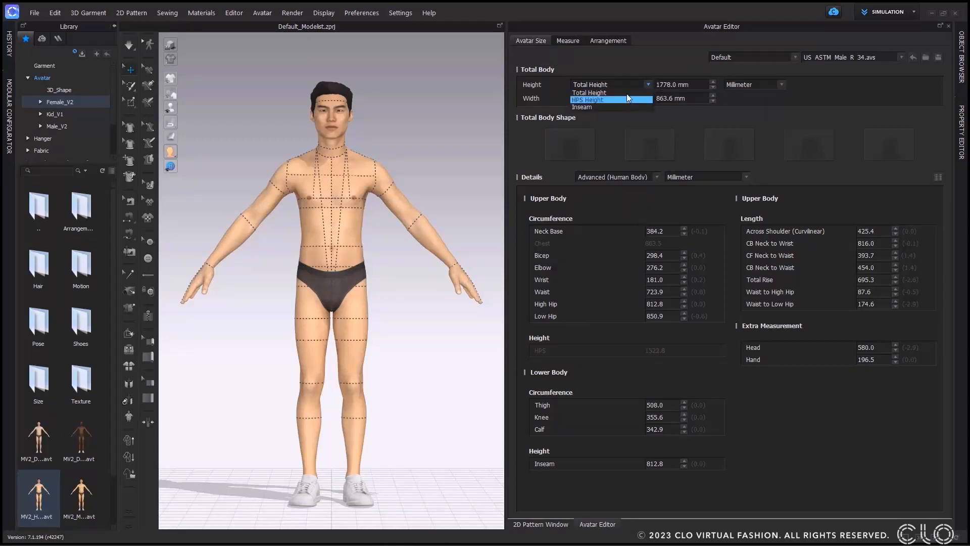
left_click(783, 85)
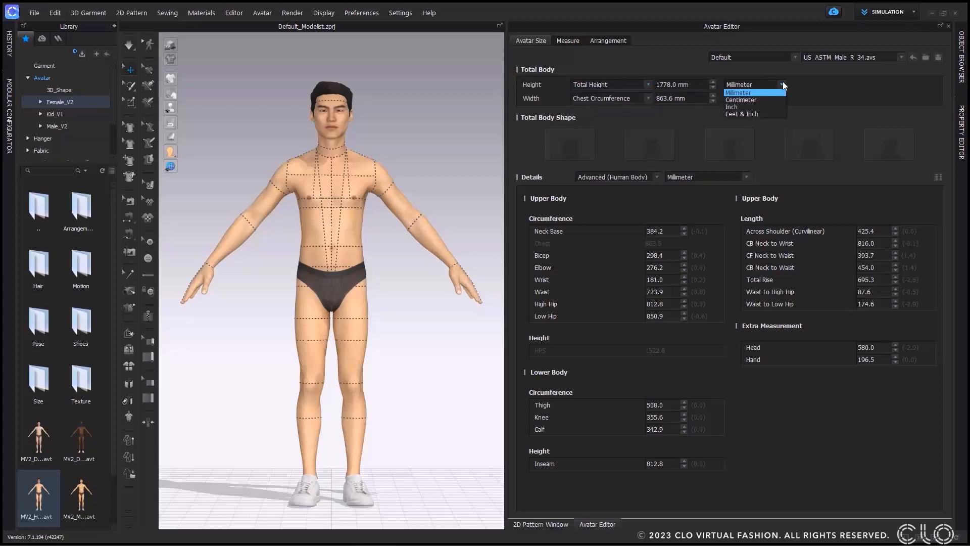
left_click(762, 101)
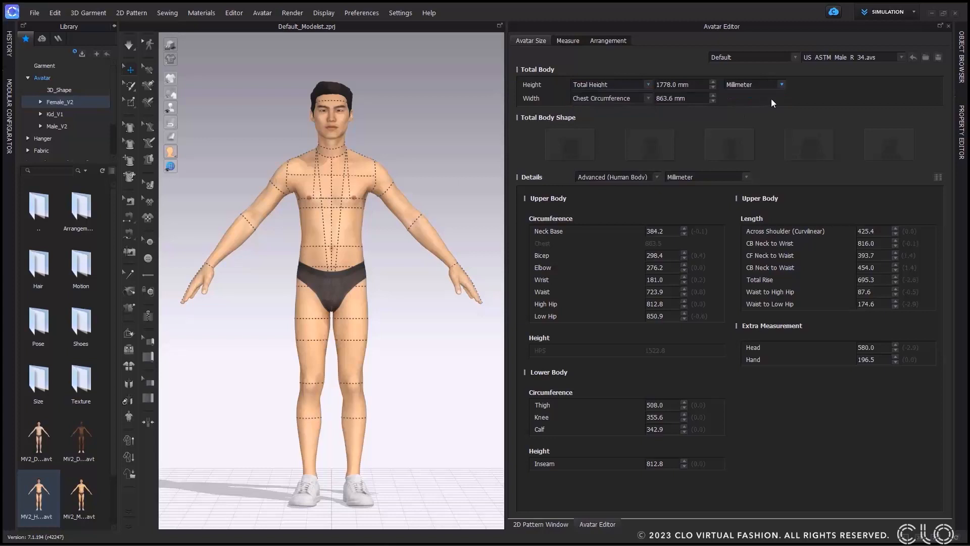
left_click(781, 86)
left_click(760, 109)
left_click(781, 86)
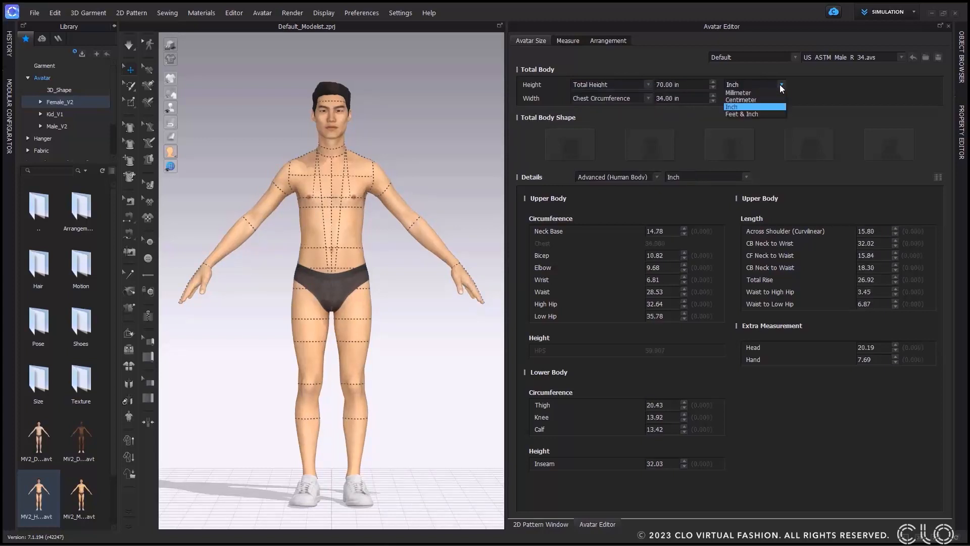
left_click(766, 114)
left_click(799, 85)
left_click(789, 100)
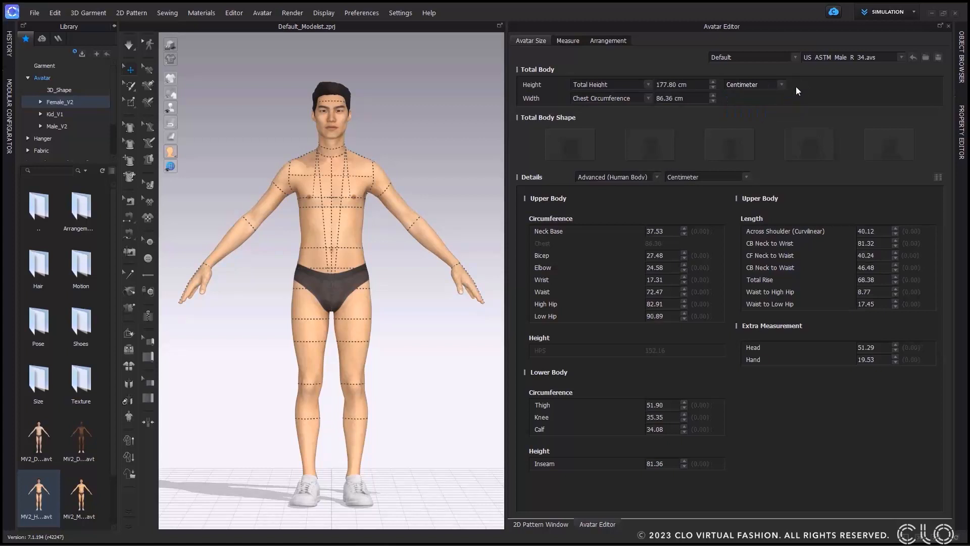
Base the avatar's width on Weight, set it to 190 lb, and return the weight unit to kg
left_click(649, 99)
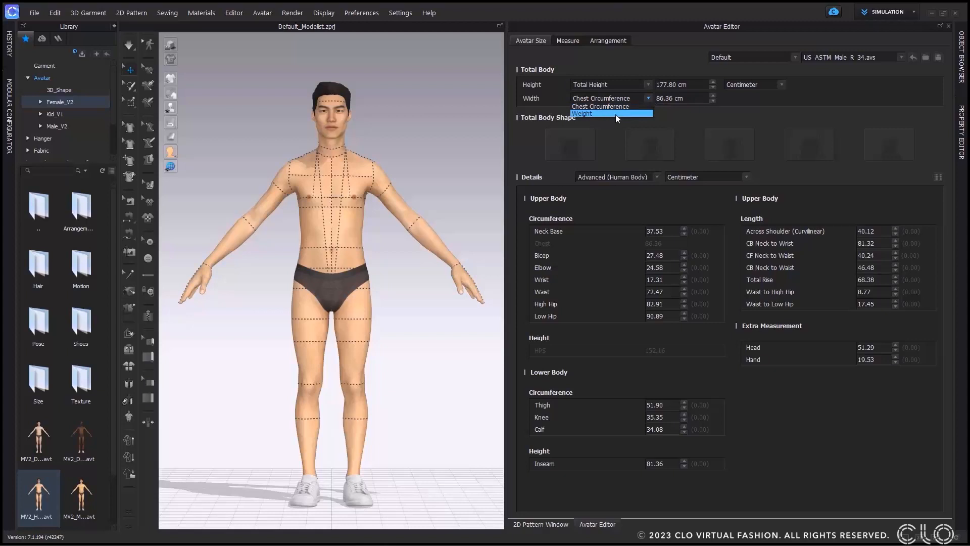
left_click(602, 114)
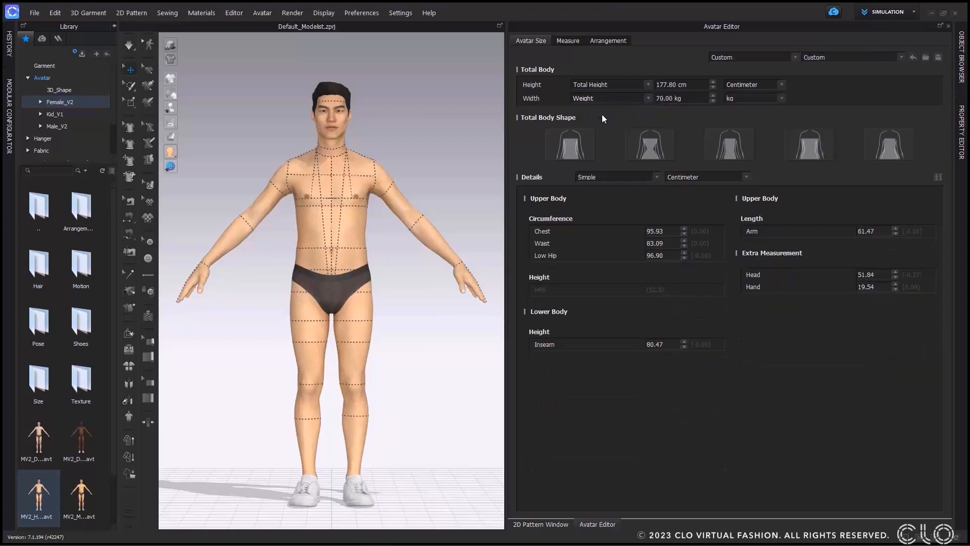
left_click(781, 98)
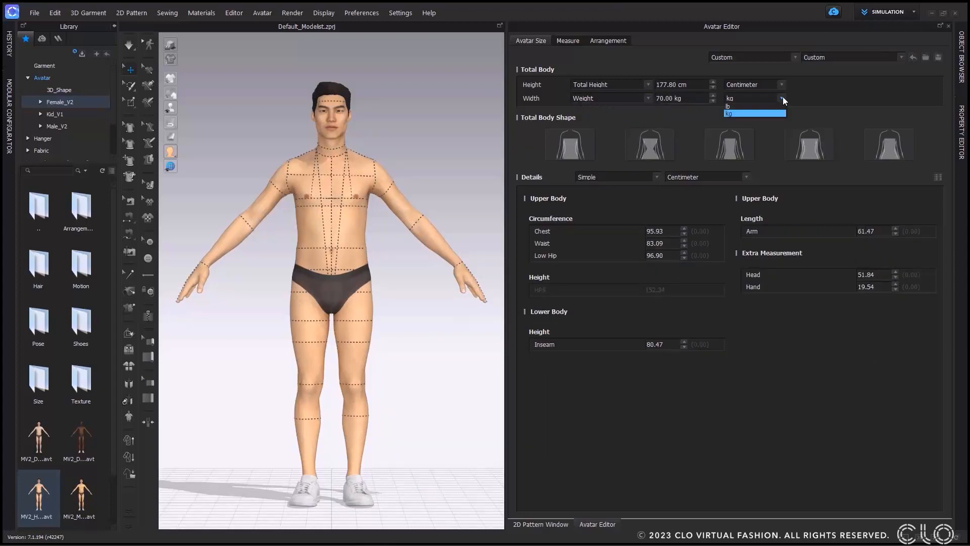
left_click(761, 112)
left_click_drag(656, 99, 750, 97)
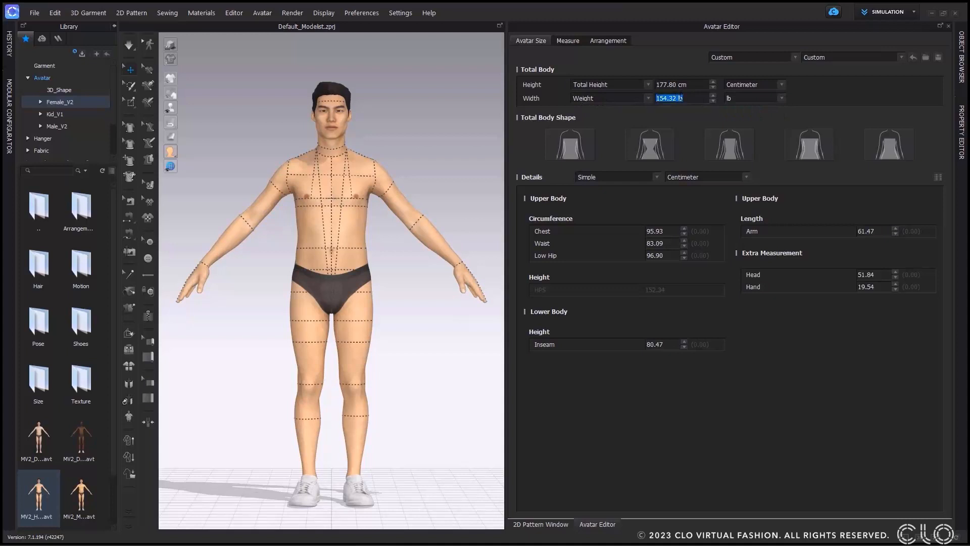
type("190")
left_click(751, 97)
left_click(738, 109)
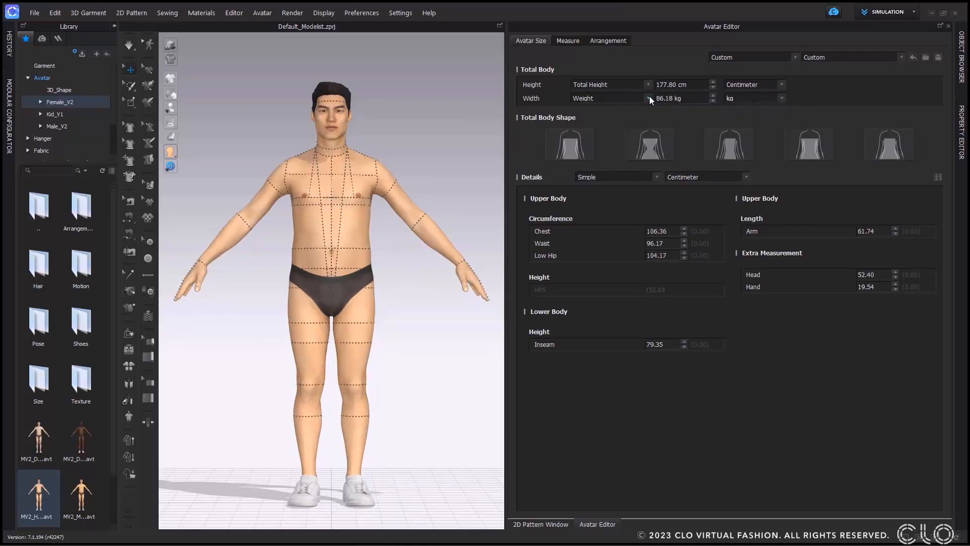
Try several total body shapes on the male avatar, and set its total height to 177 cm and weight to 70 kg
left_click(577, 143)
left_click(811, 144)
left_click(874, 140)
left_click(744, 141)
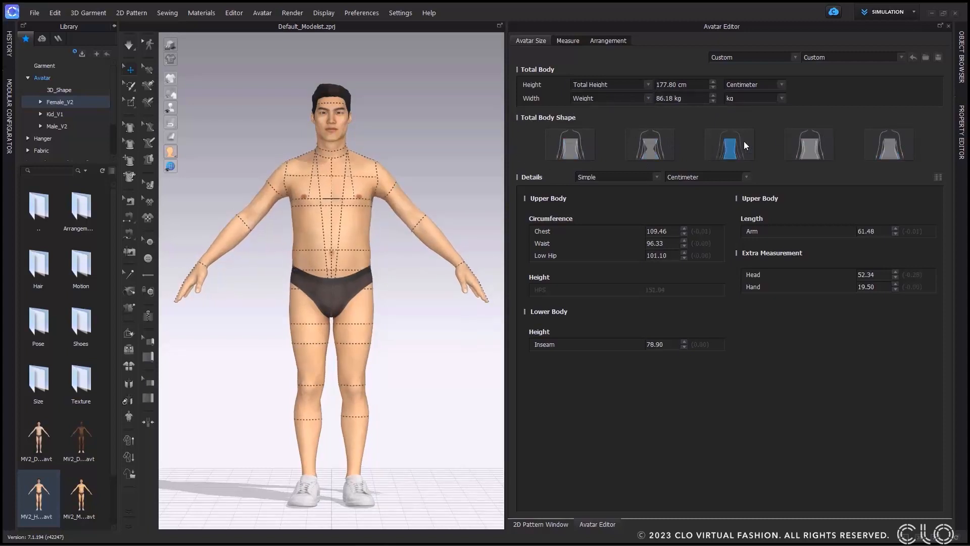
left_click(568, 147)
left_click(737, 138)
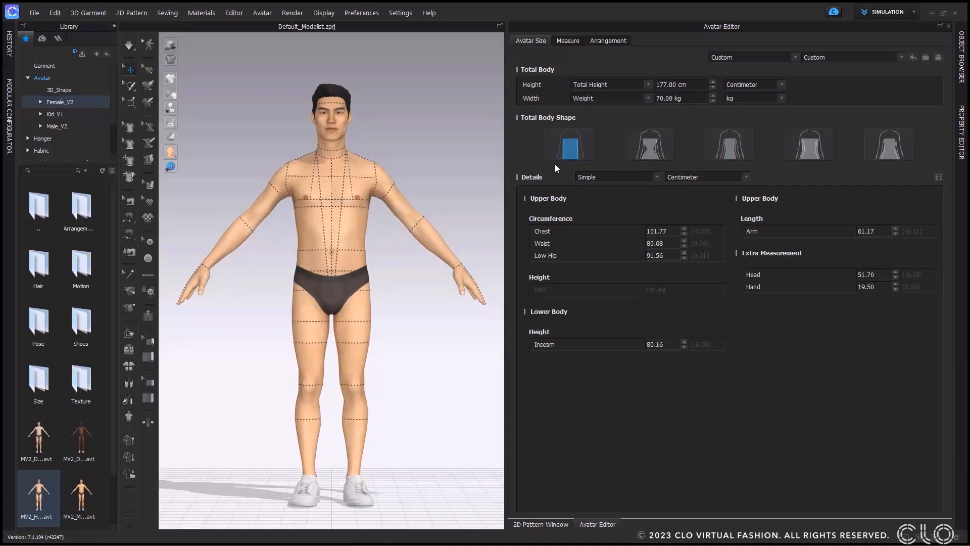
Load the first female avatar (FV2_C) from the Female_V2 library folder in place of the male avatar
left_click(76, 102)
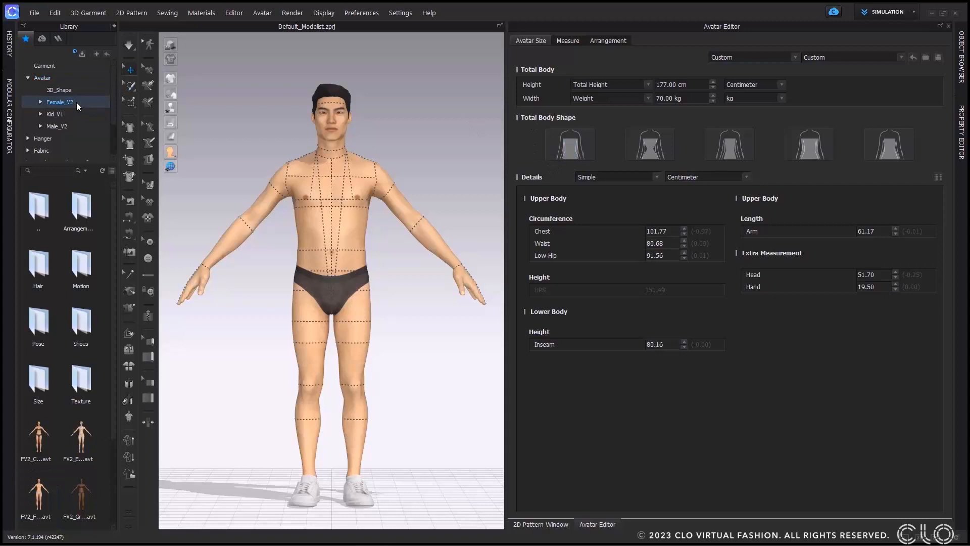
double_click(49, 448)
left_click(482, 289)
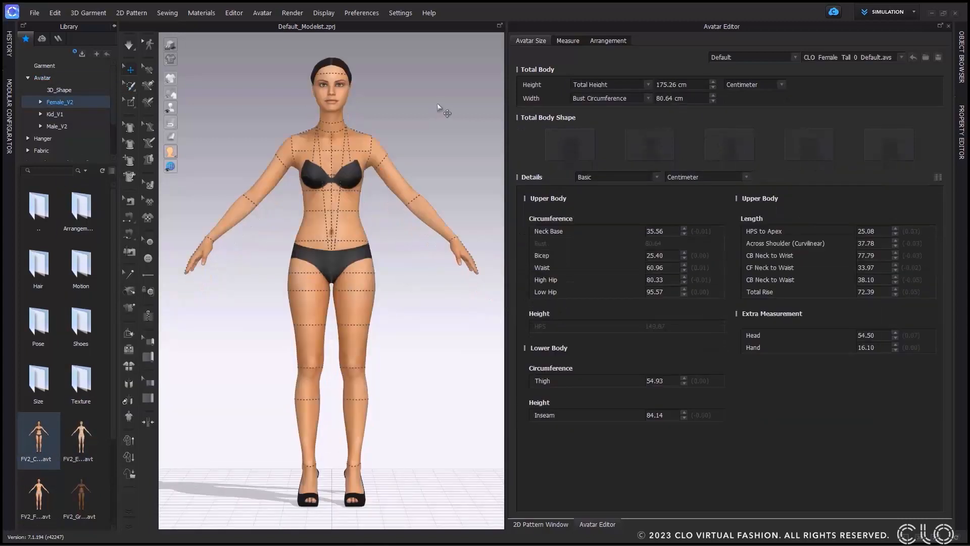
Size the female avatar's width by Weight, setting it to 70 kg, and try each of the five total body shapes
left_click(648, 98)
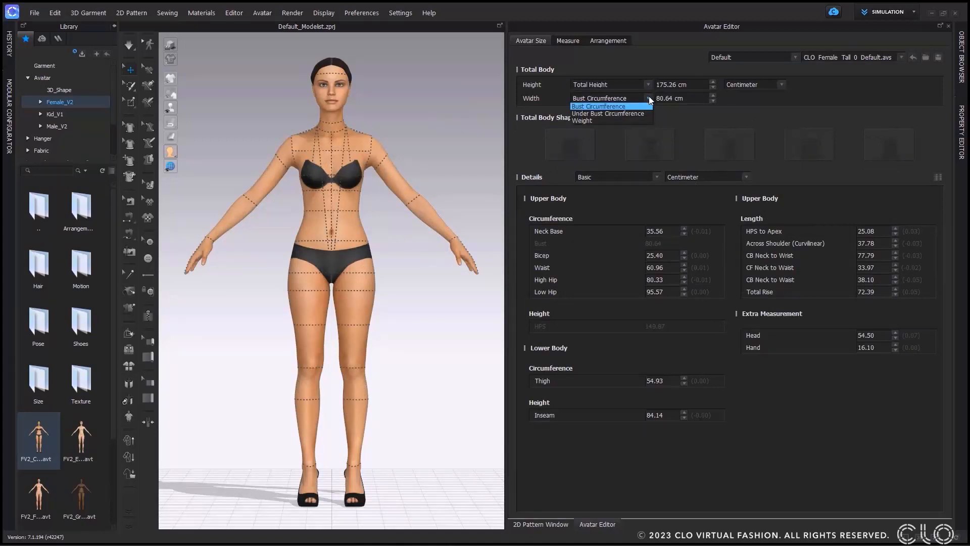
left_click(647, 120)
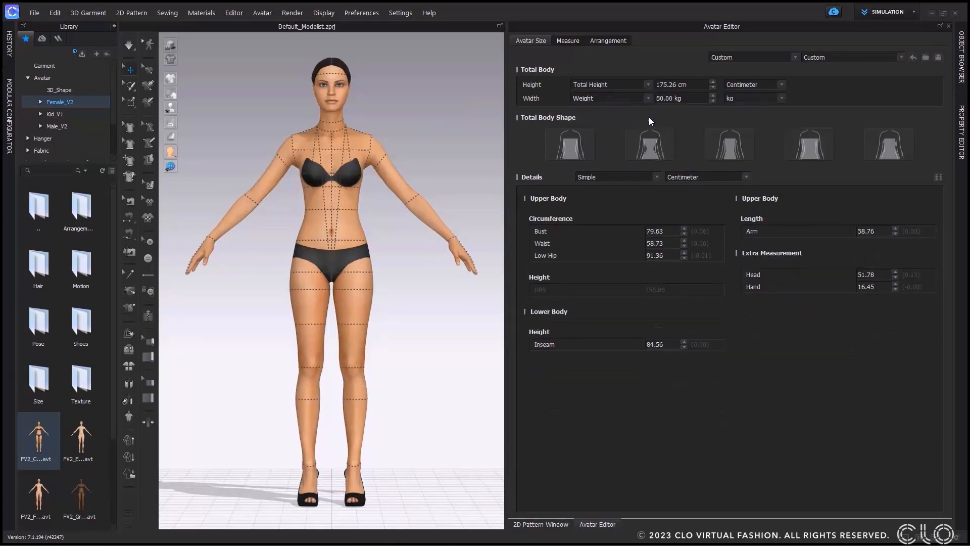
left_click(569, 145)
left_click(648, 146)
left_click(729, 145)
left_click(809, 145)
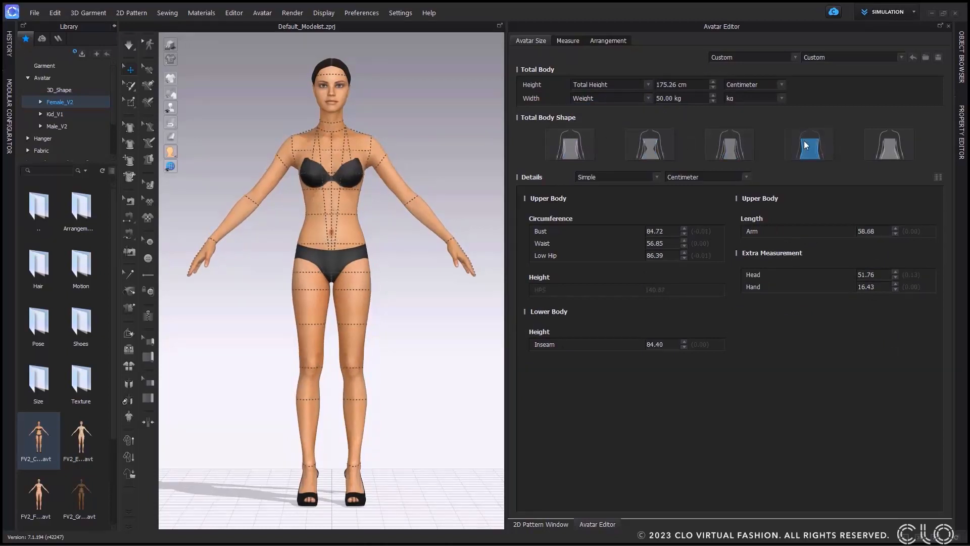
left_click(900, 149)
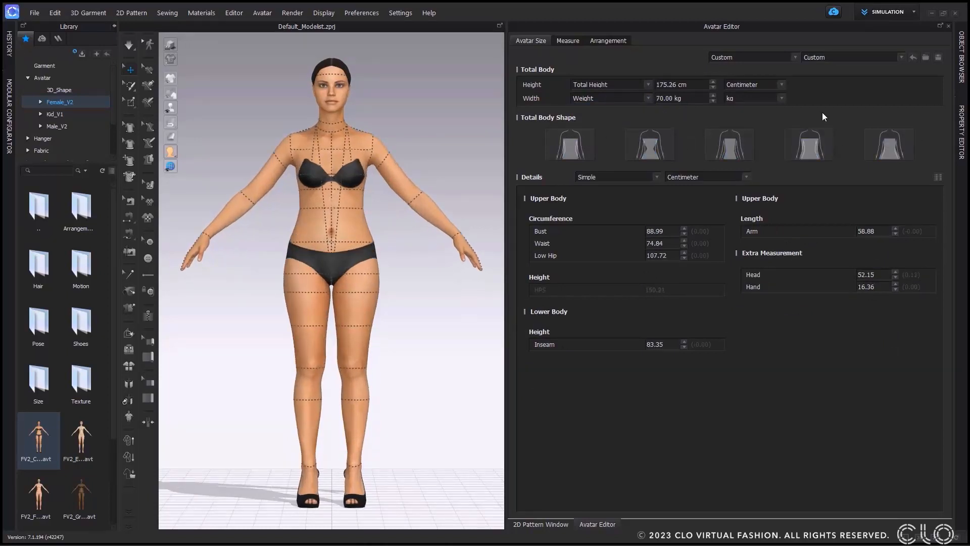
With the Simple details, set the female avatar's circumferences to 92 cm for bust, 73 cm for waist and 110 cm for low hip
left_click(657, 175)
left_click(553, 207)
double_click(663, 231)
type("92")
double_click(666, 242)
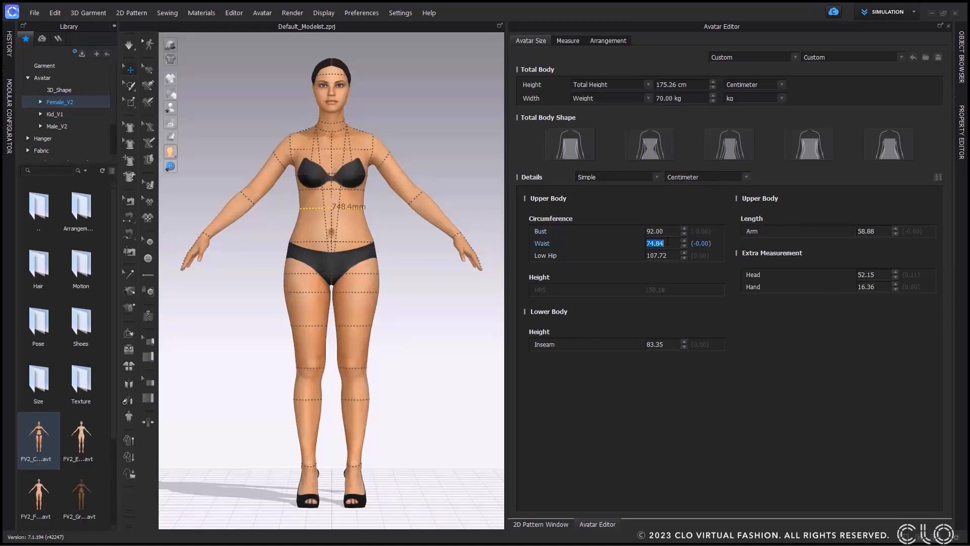
type("73")
double_click(668, 255)
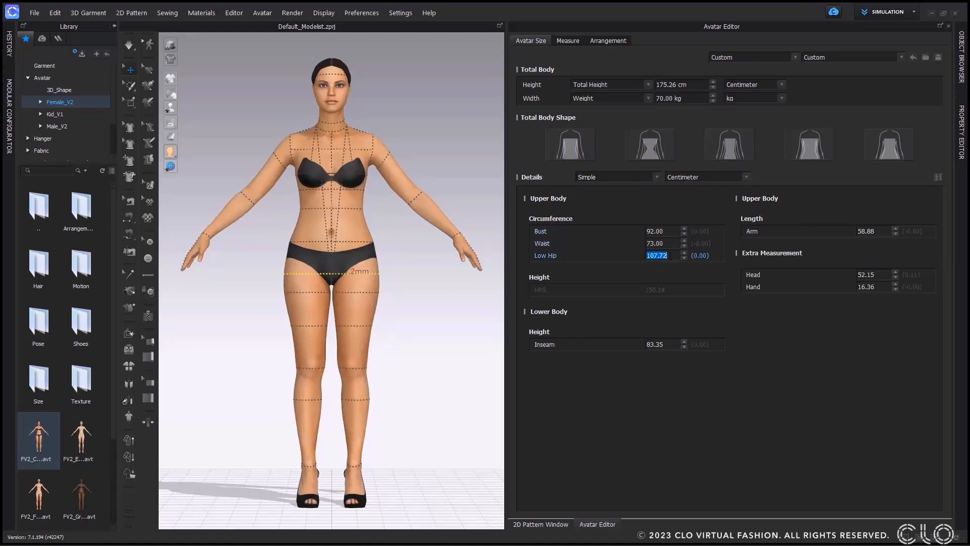
type("110")
double_click(872, 231)
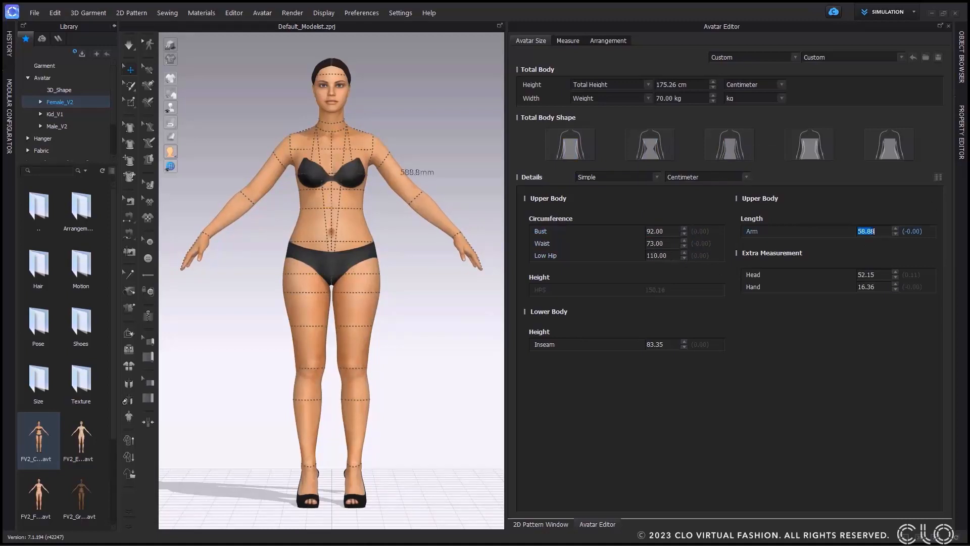
Set the avatar to 175 cm and 68 kg, and examine its details as Basic, Advanced (Human Body) and Advanced (Dressform)
left_click(658, 177)
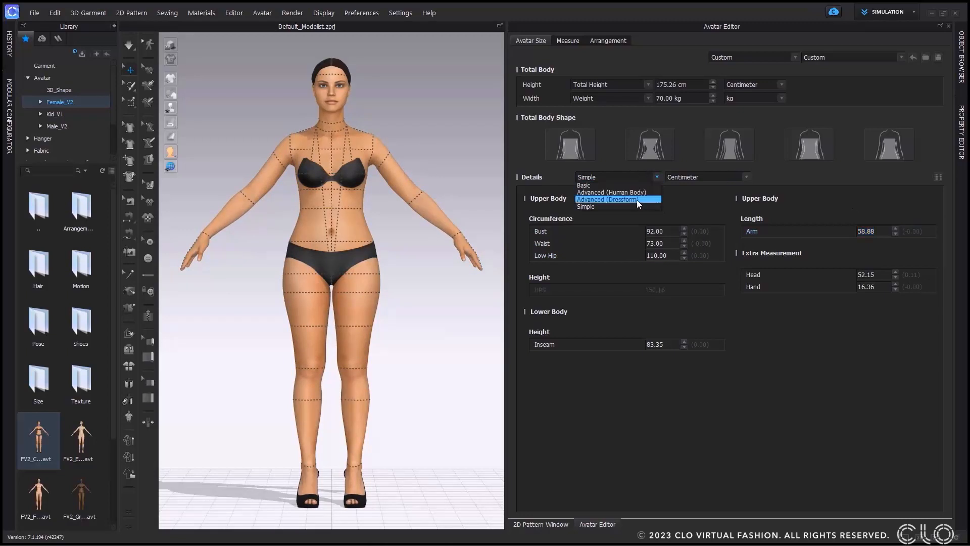
left_click(647, 185)
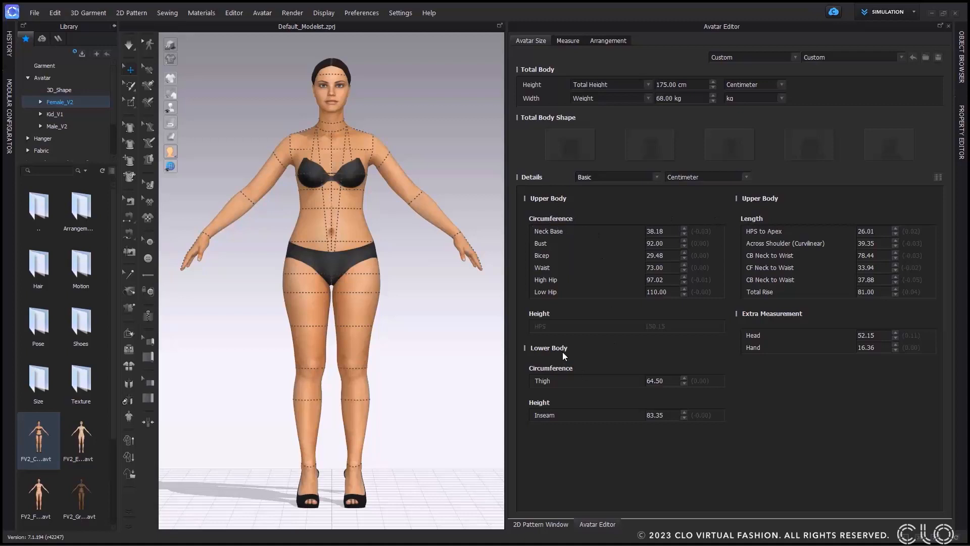
left_click(658, 176)
left_click(646, 191)
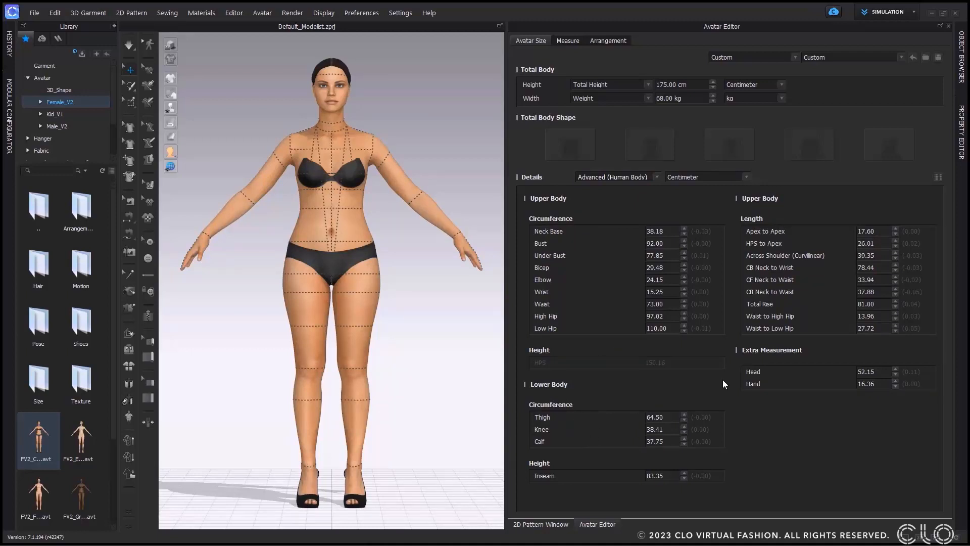
left_click(651, 177)
left_click(644, 197)
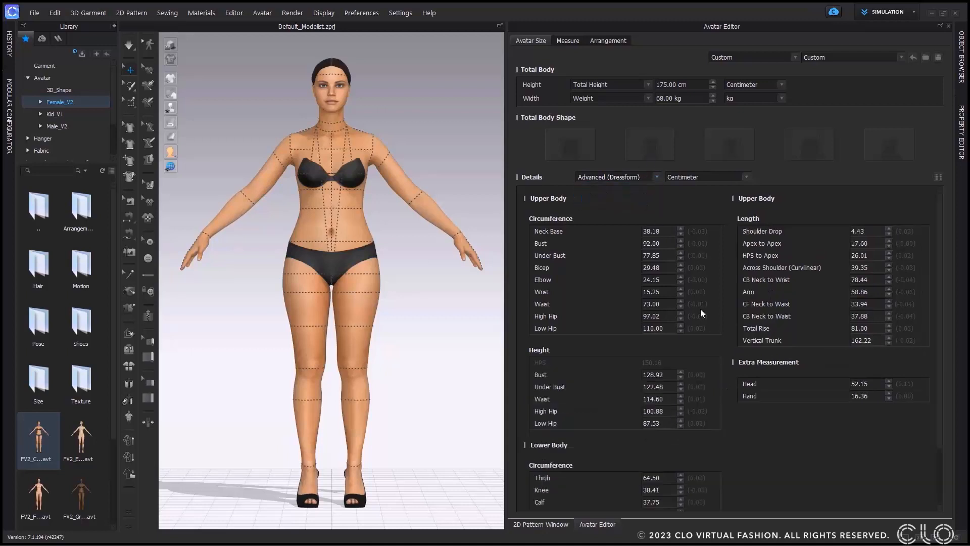
scroll(702, 323, "down", 3)
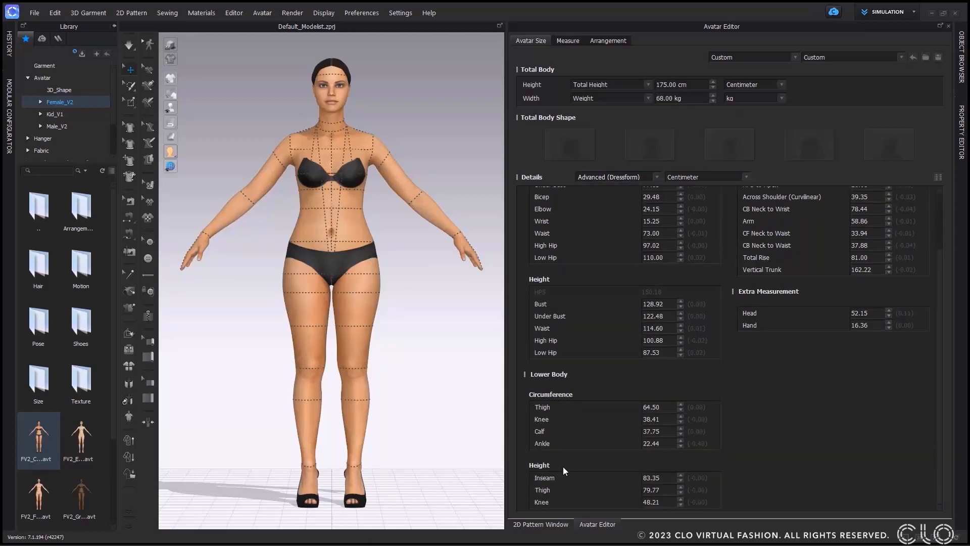
Return the measurement details to Advanced (Human Body) and show the additional non-editable measurements
left_click(650, 176)
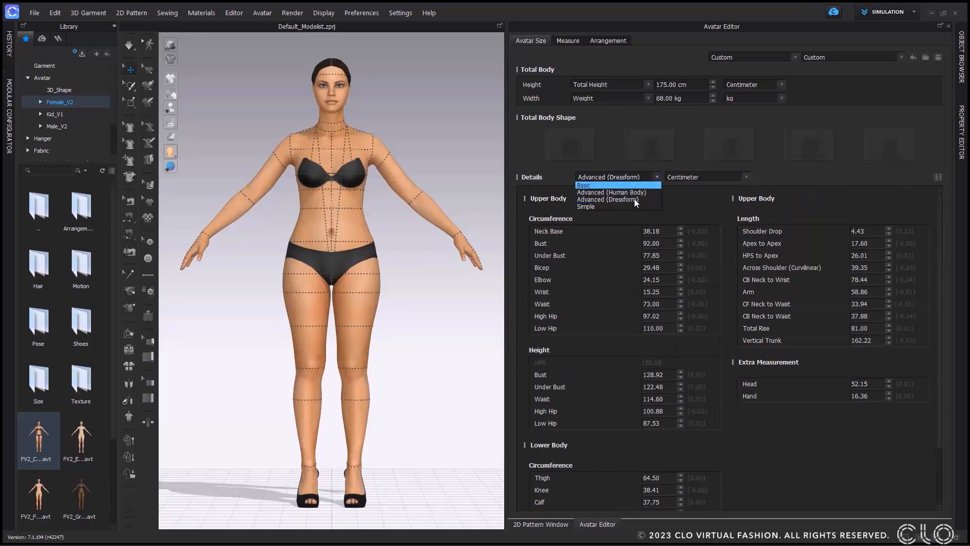
left_click(635, 186)
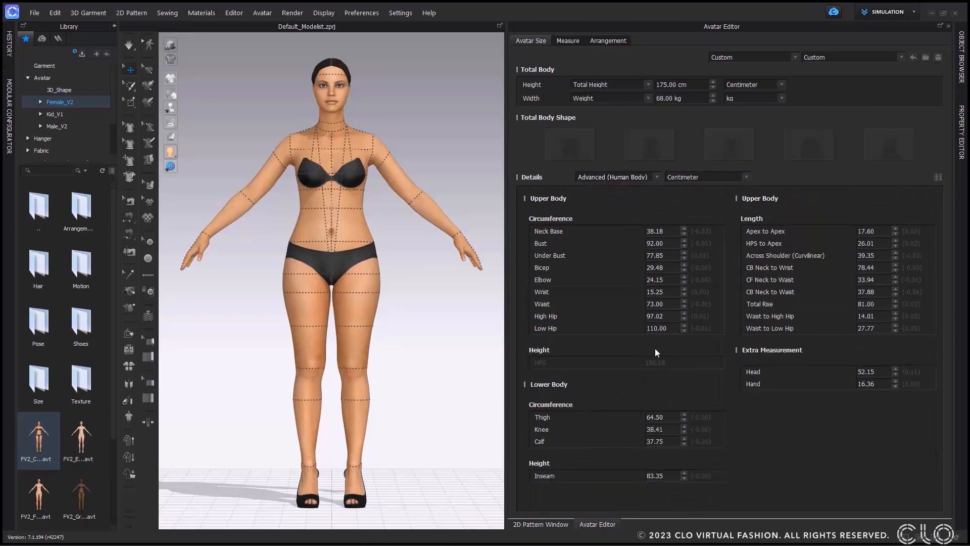
left_click(938, 177)
scroll(713, 244, "down", 4)
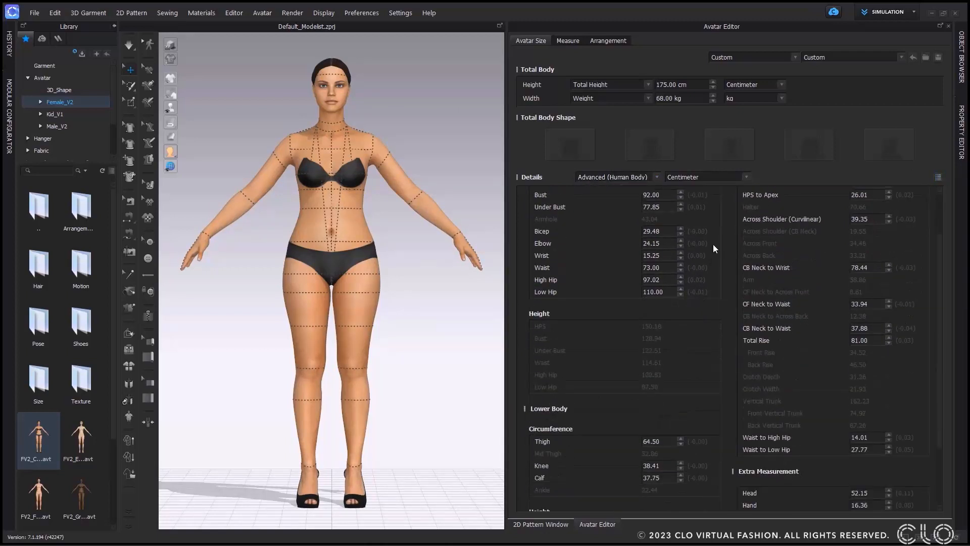
Look back through the advanced body measurements and toggle the display of the additional non-editable ones
scroll(720, 251, "up", 5)
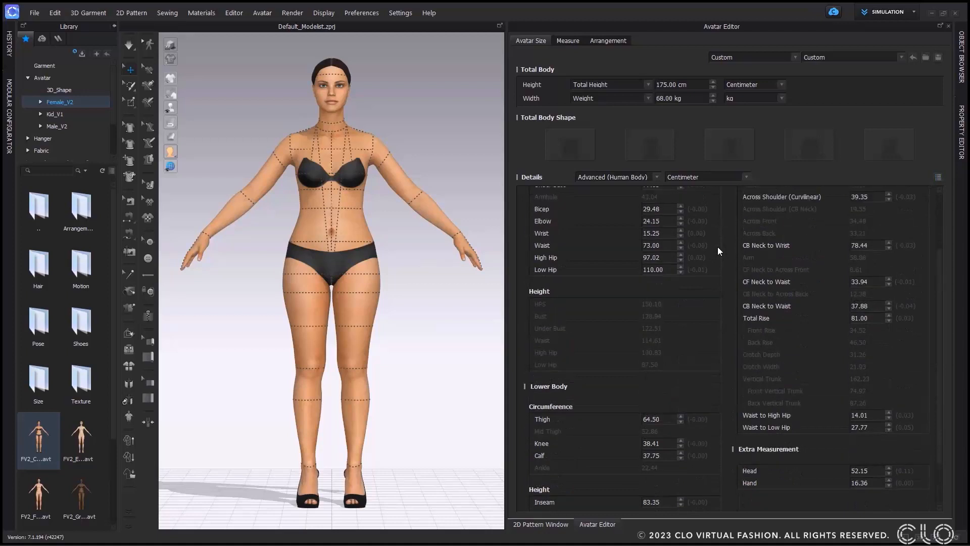
left_click(938, 177)
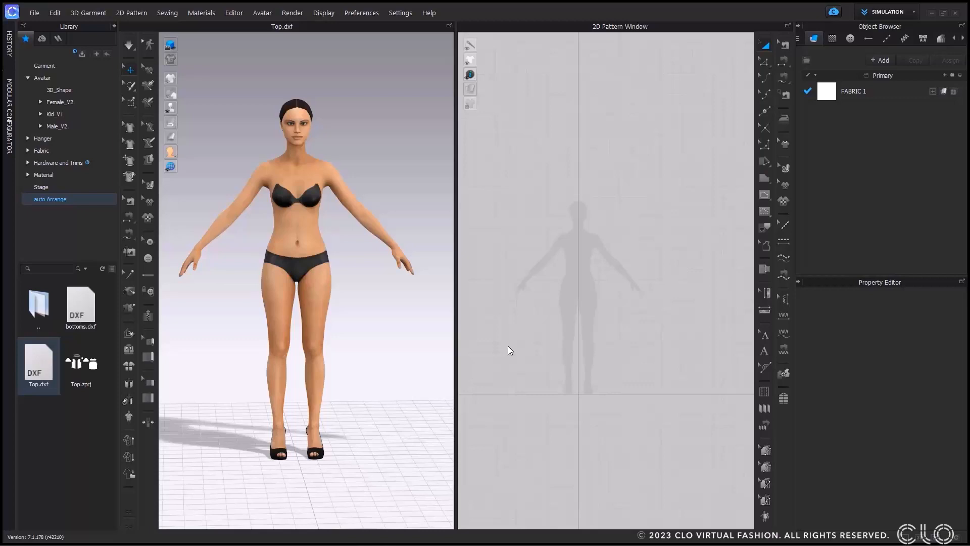
Add Top.dxf from the auto Arrange folder to the workspace with the default DXF import options
right_click(41, 364)
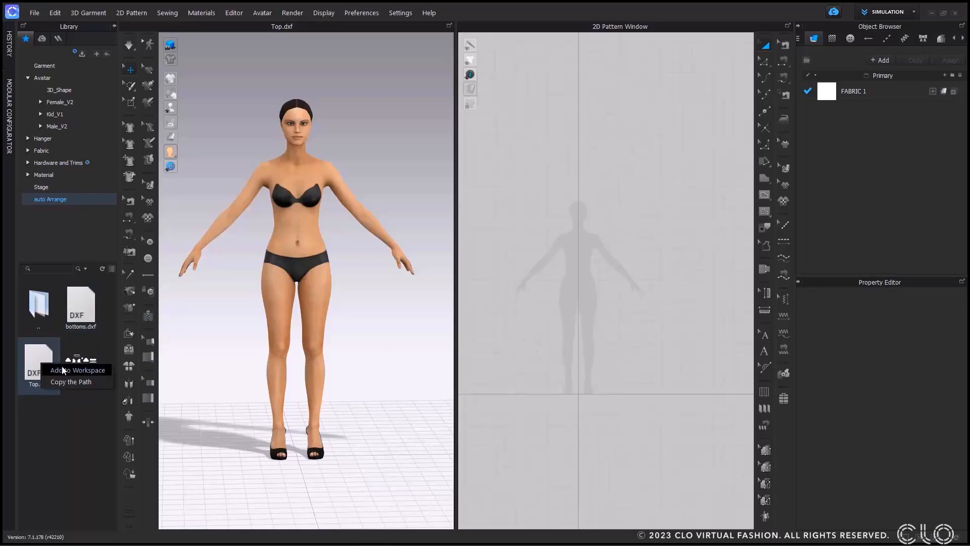
left_click(71, 370)
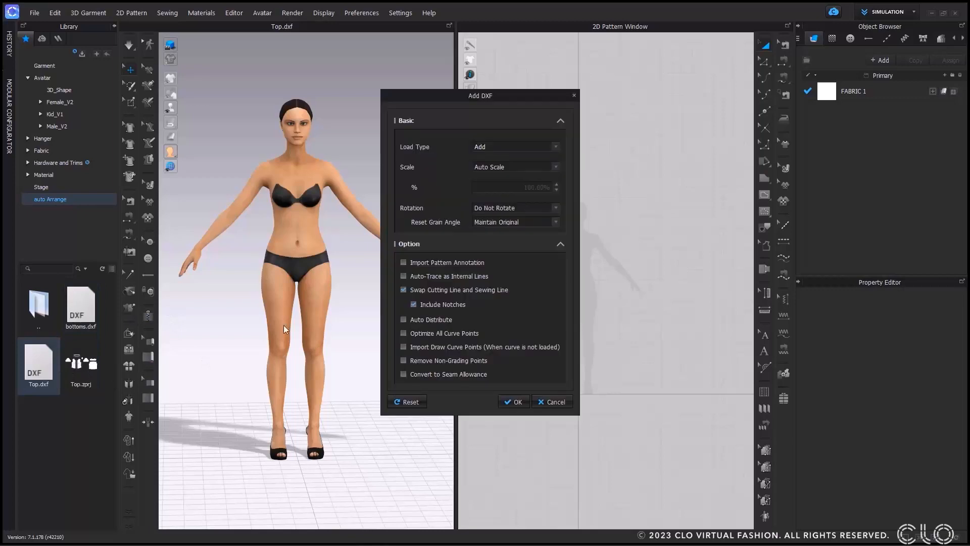
left_click(520, 404)
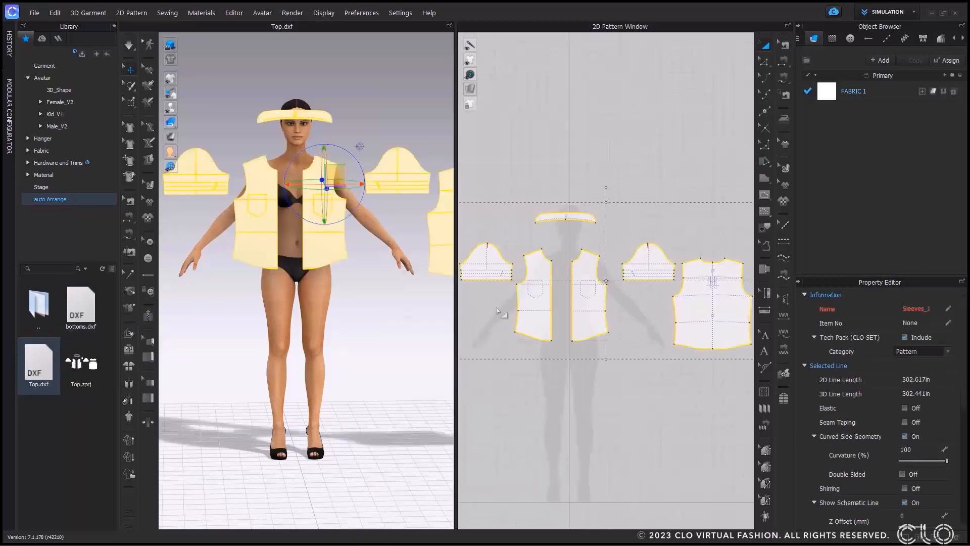
Link the two front bodice pieces as Symmetric Pattern (with Sewing) and make the back piece a Half Symmetric Pattern (with Sewing)
left_click(586, 300)
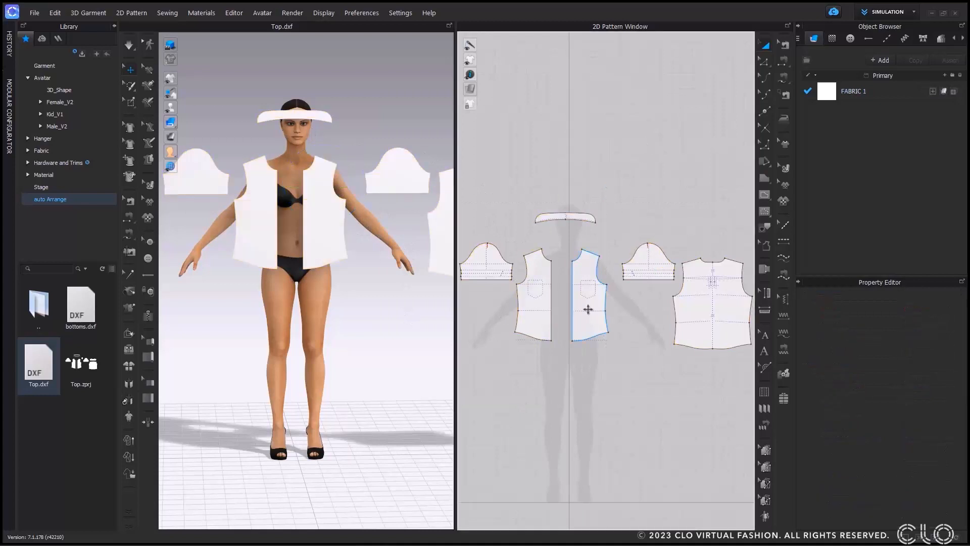
left_click(541, 275, "shift")
right_click(541, 275)
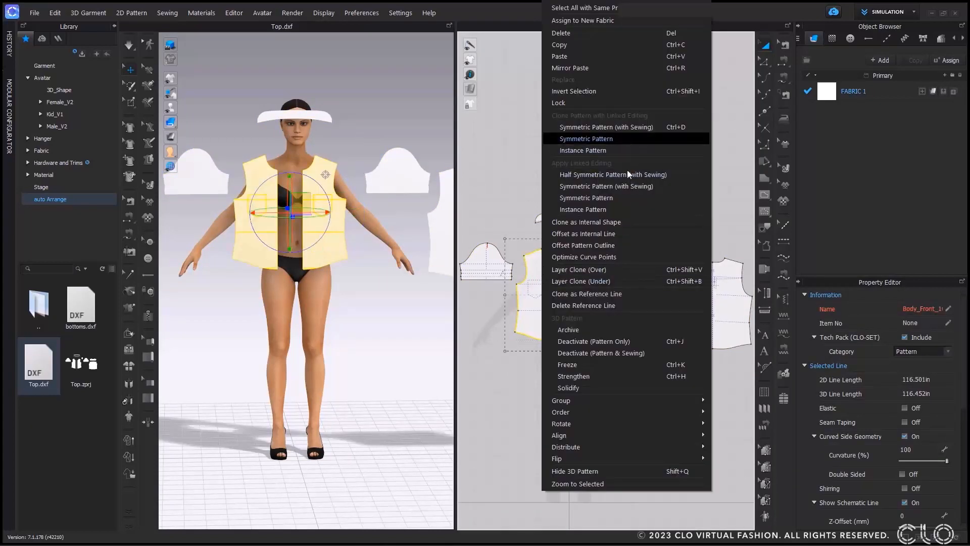
left_click(627, 188)
right_click(709, 303)
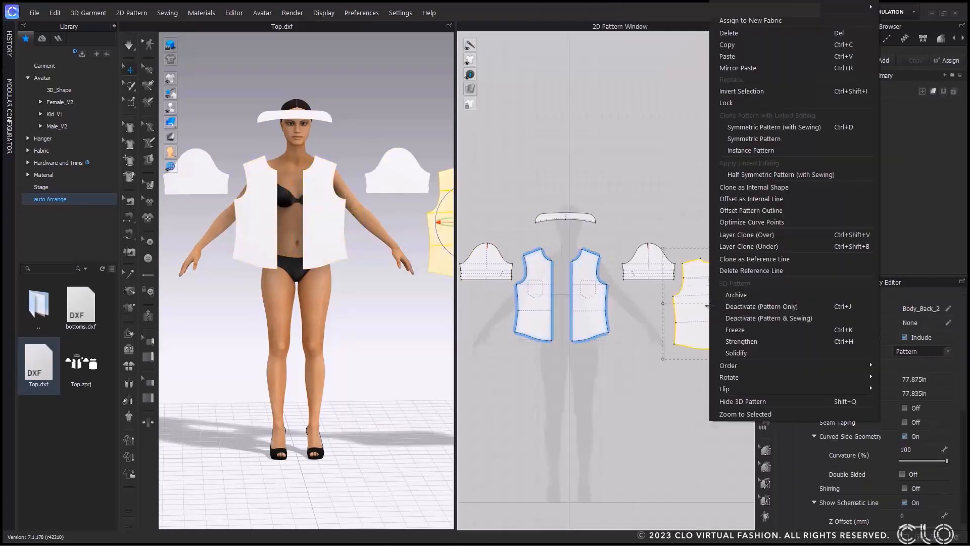
left_click(759, 174)
Link the two sleeve pieces as Symmetric Pattern (with Sewing)
left_click(647, 259)
left_click(486, 259, "shift")
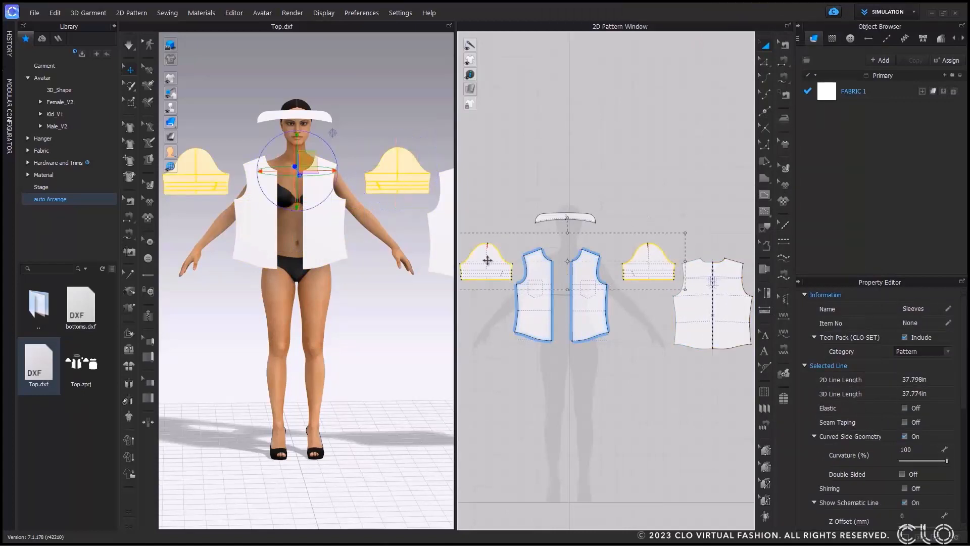
right_click(487, 258)
left_click(575, 186)
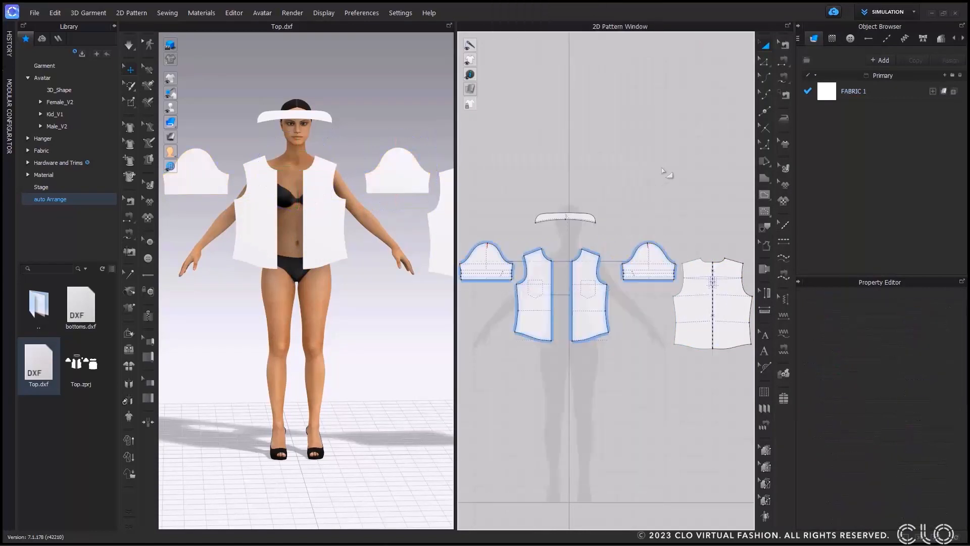
Run Auto 3D Arrangement on the top's pieces, step back and forward through the arrangement stages, and accept it
scroll(396, 366, "down", 3)
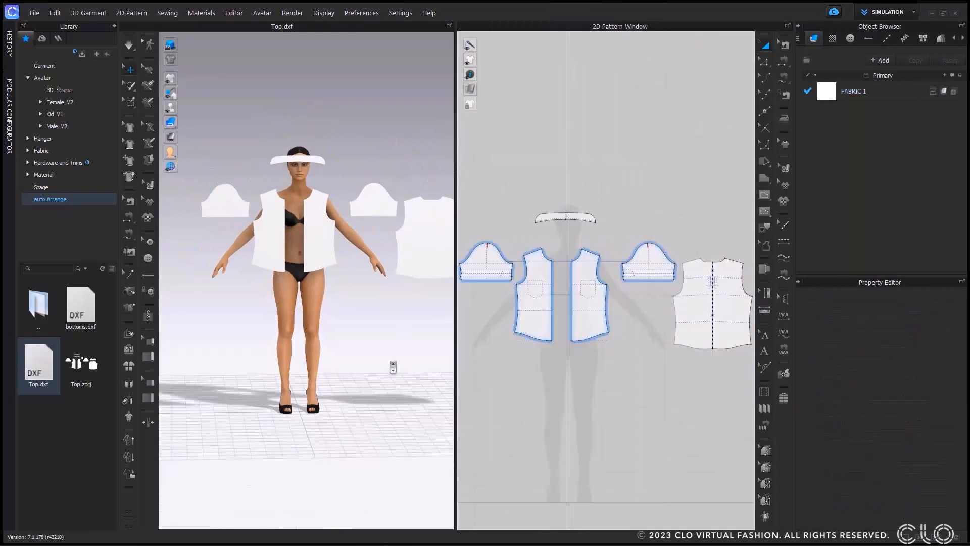
left_click(130, 401)
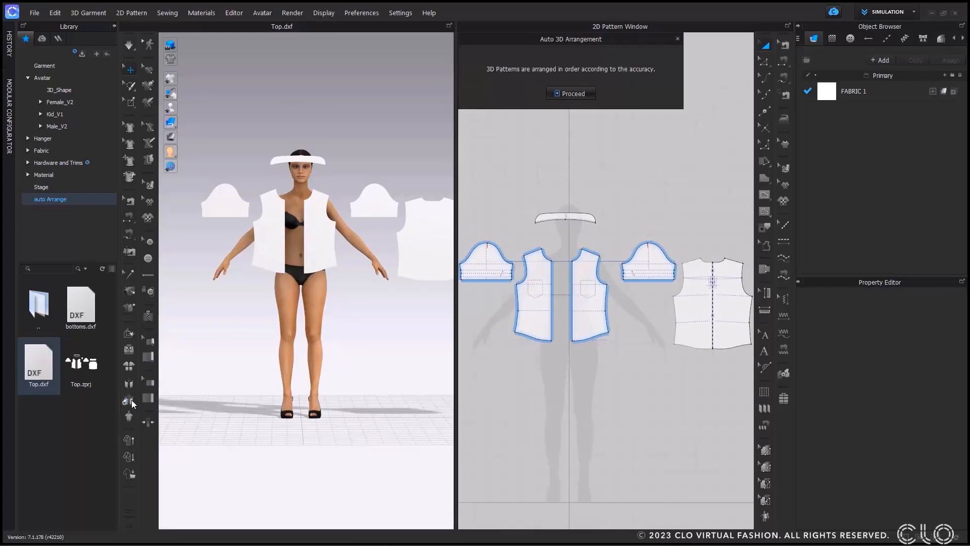
left_click(580, 95)
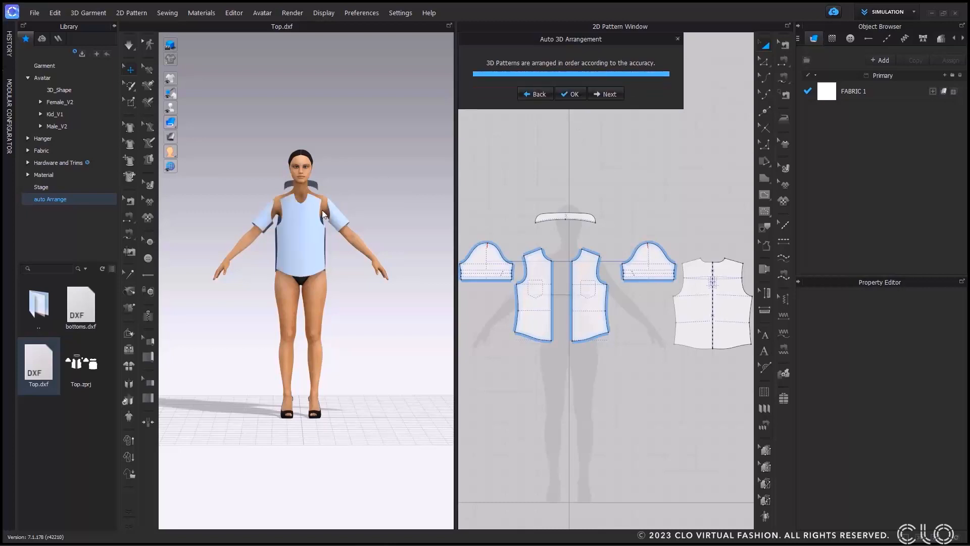
left_click(538, 94)
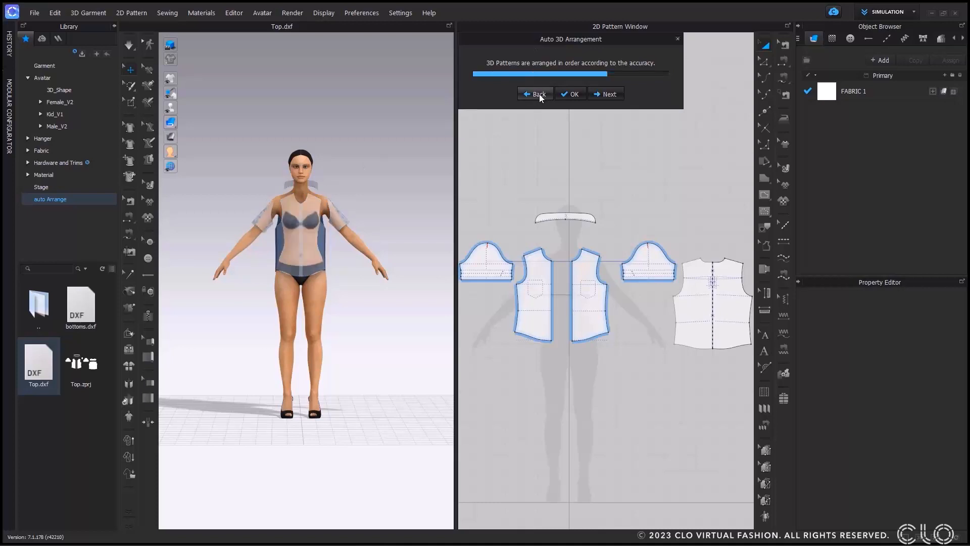
left_click(617, 94)
left_click(572, 95)
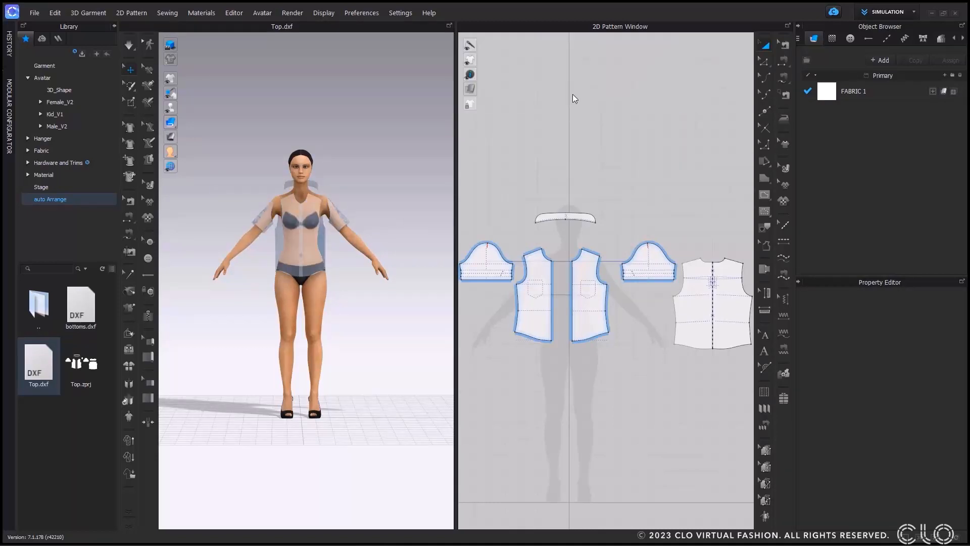
Inspect the arranged top on the avatar and delete all of its pattern pieces
scroll(382, 227, "up", 3)
mouse_move(375, 227)
right_mouse_down()
mouse_move(431, 225)
mouse_move(369, 222)
right_mouse_up()
scroll(631, 205, "down", 2)
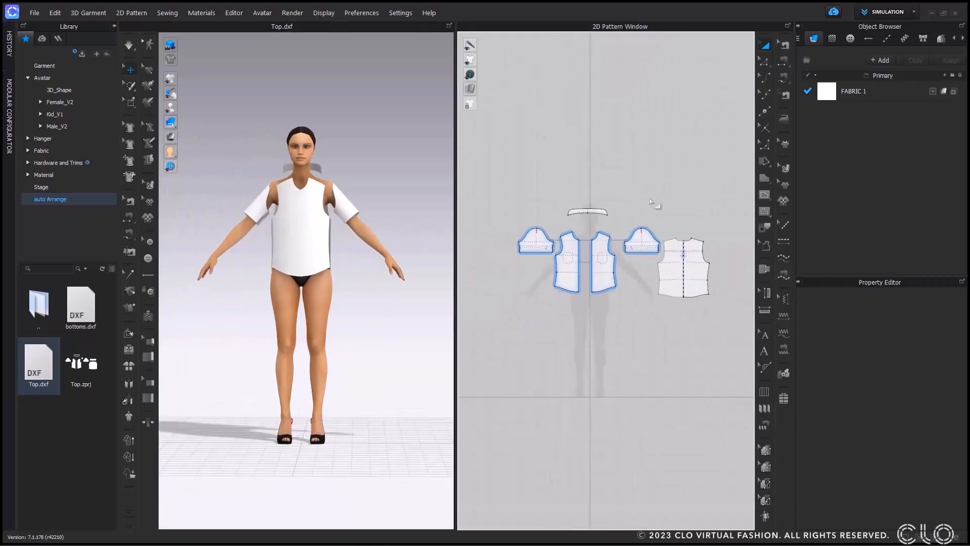
left_click_drag(727, 168, 511, 323)
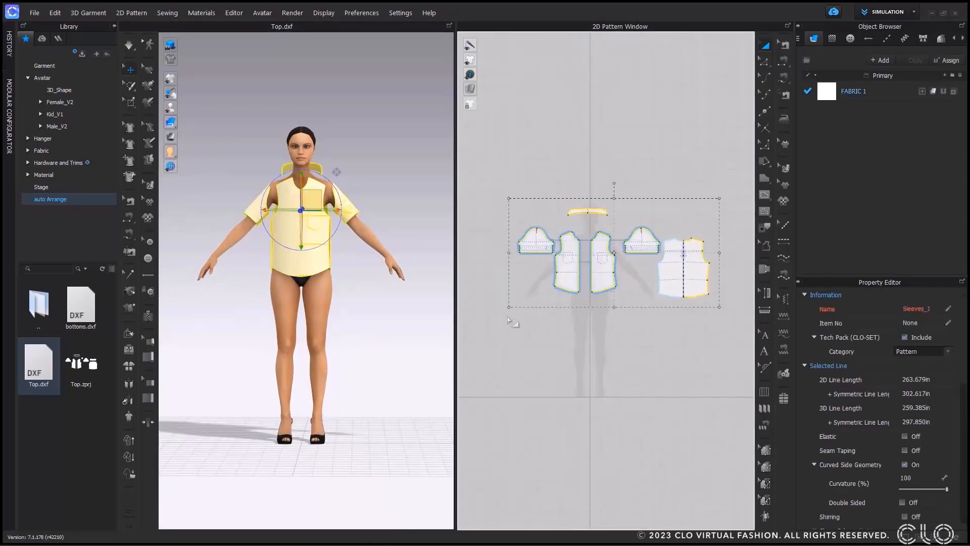
key("Delete")
Add bottoms.dxf to the workspace with the default DXF import options and clear the pattern selection
right_click(86, 310)
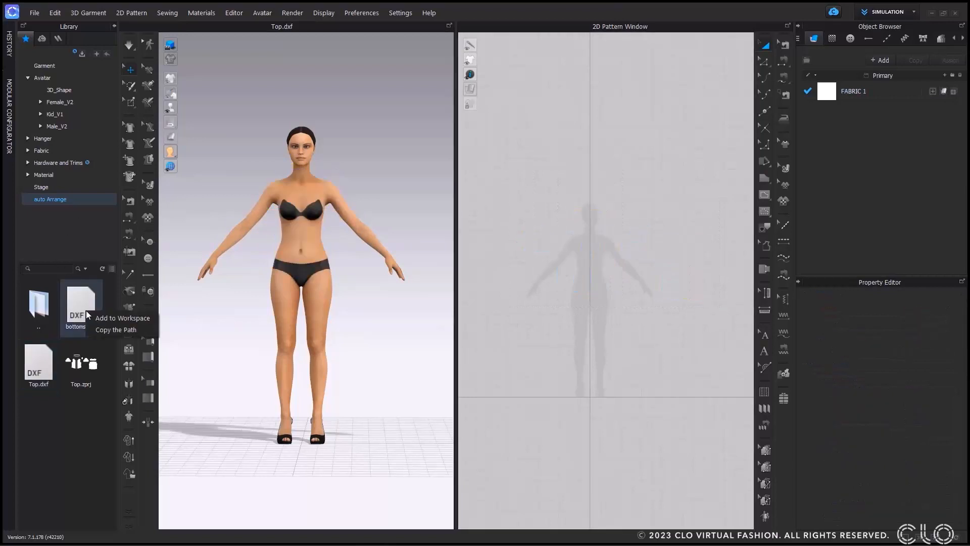
left_click(121, 318)
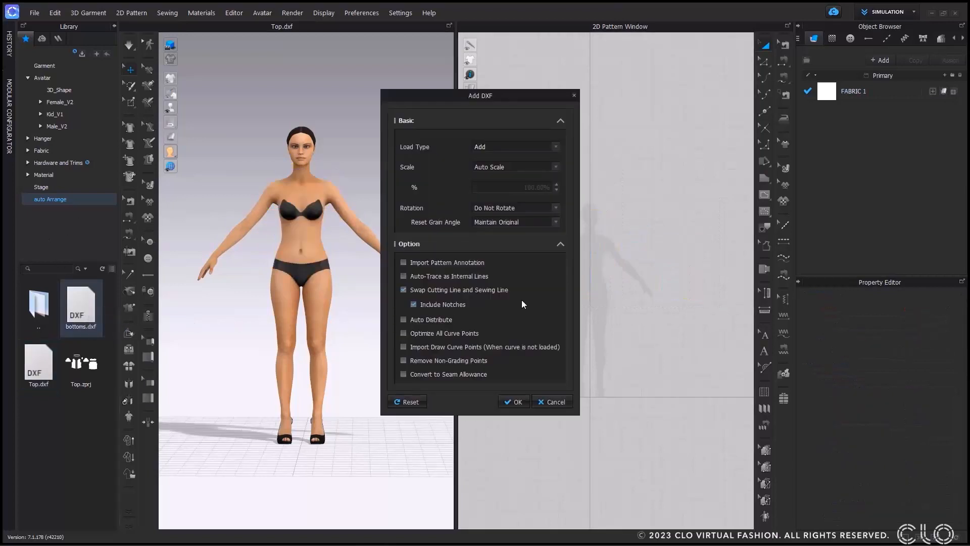
left_click(517, 402)
left_click(592, 221)
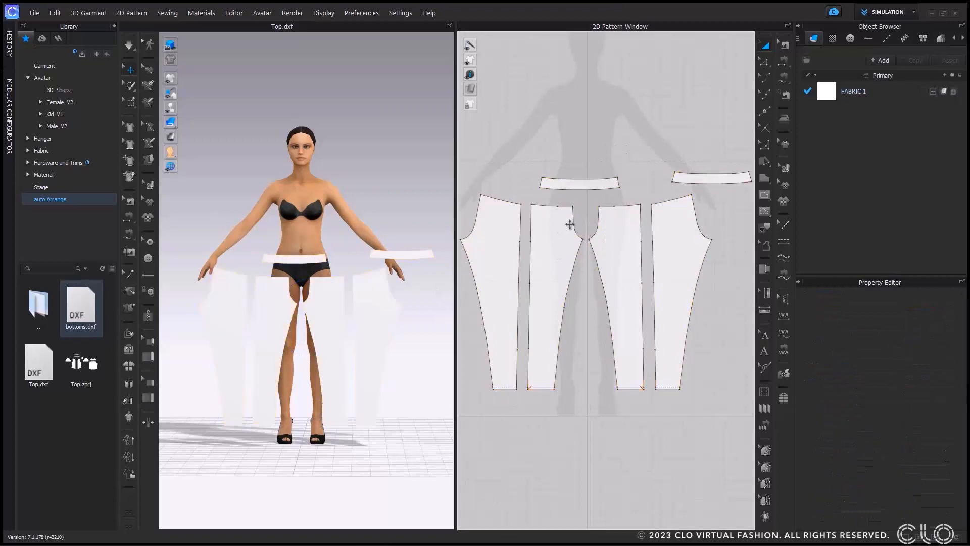
Link the two inner trouser leg pieces and the two outer leg pieces as pairs with Symmetric Pattern (with Sewing)
left_click(568, 223)
left_click(613, 236, "shift")
right_click(613, 236)
left_click(682, 189)
left_click(674, 227)
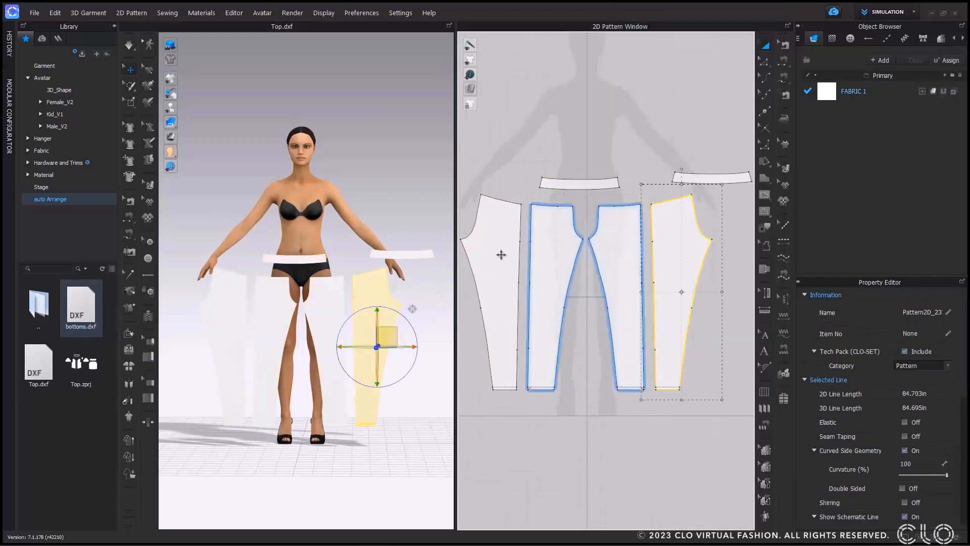
left_click(495, 252, "shift")
right_click(484, 251)
left_click(595, 186)
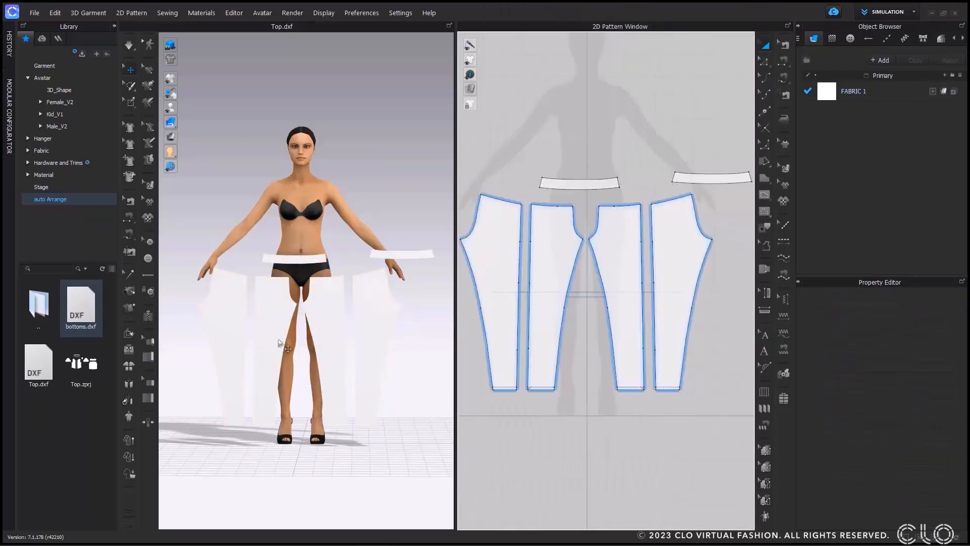
Run Auto 3D Arrangement on the trouser pieces, step back and forward through the stages, and accept it
left_click(129, 401)
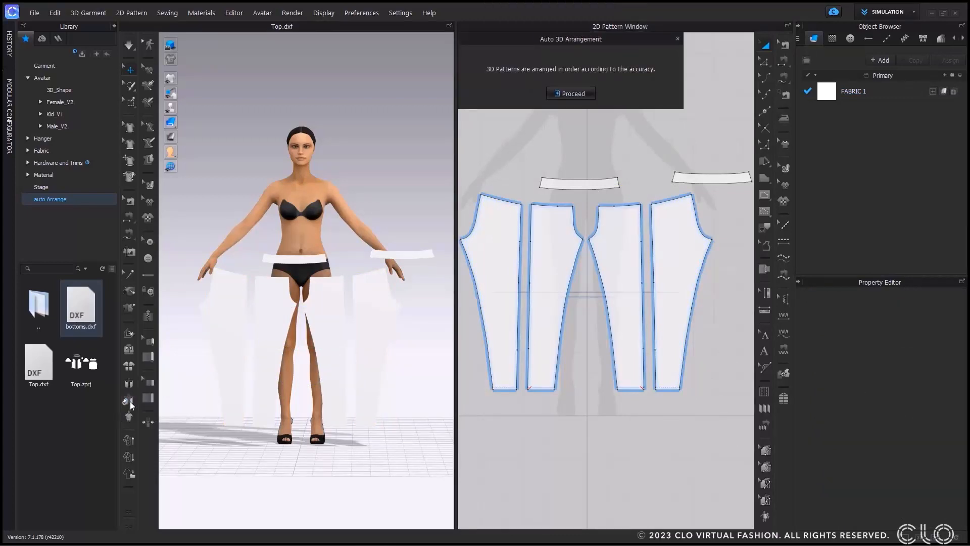
left_click(586, 93)
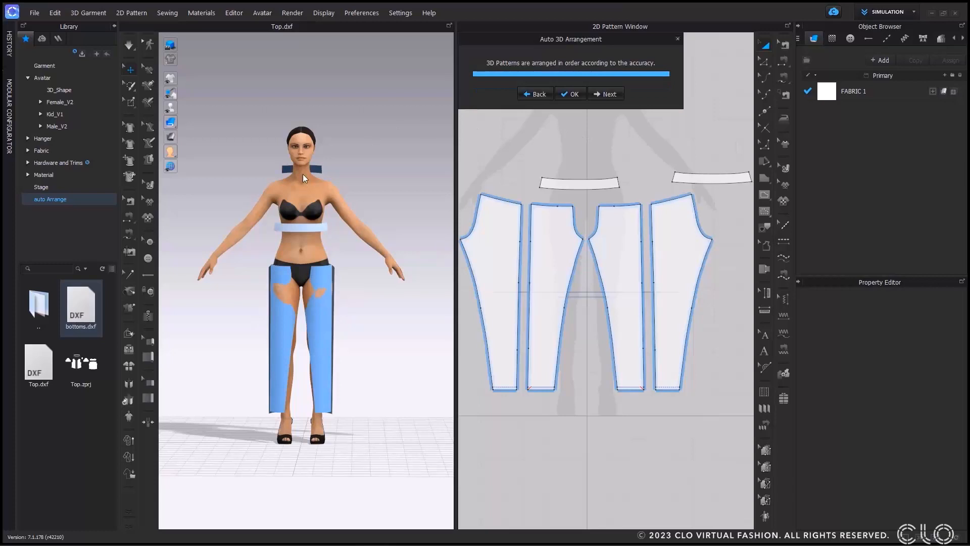
left_click(538, 96)
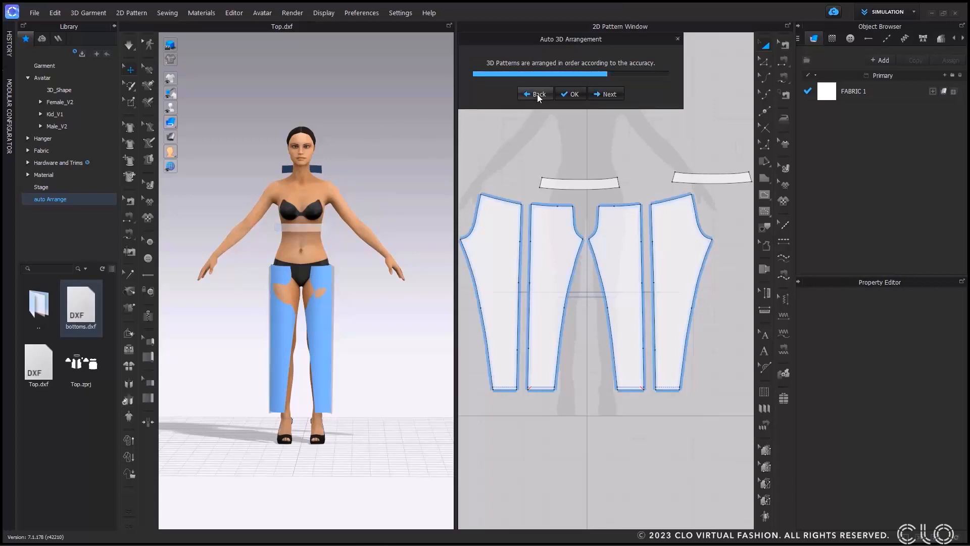
left_click(606, 94)
left_click(573, 96)
Move the back waistband from the avatar's neck to the arrangement point at the centre back waist
right_click_drag(348, 220, 293, 203)
left_click(282, 188)
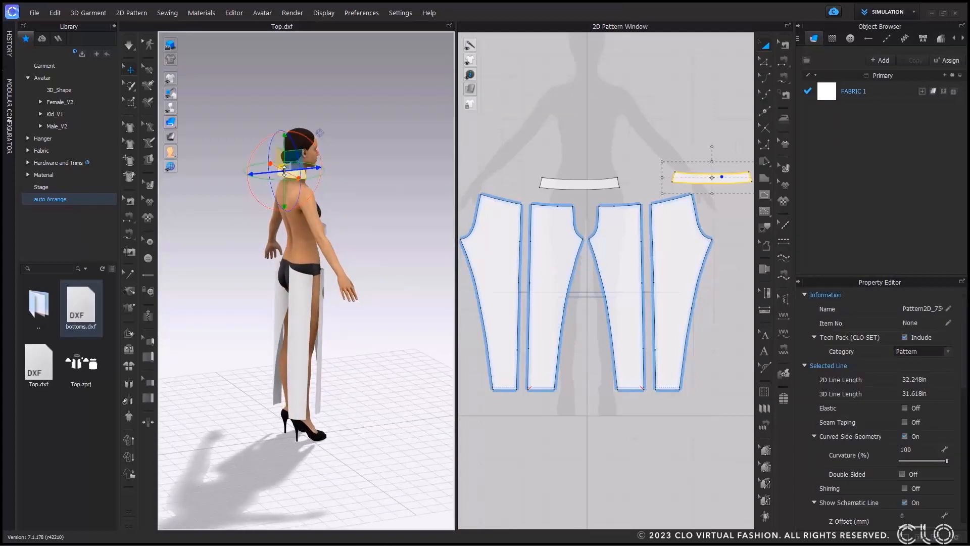
key("8")
left_click(298, 253)
right_click_drag(316, 269, 142, 256)
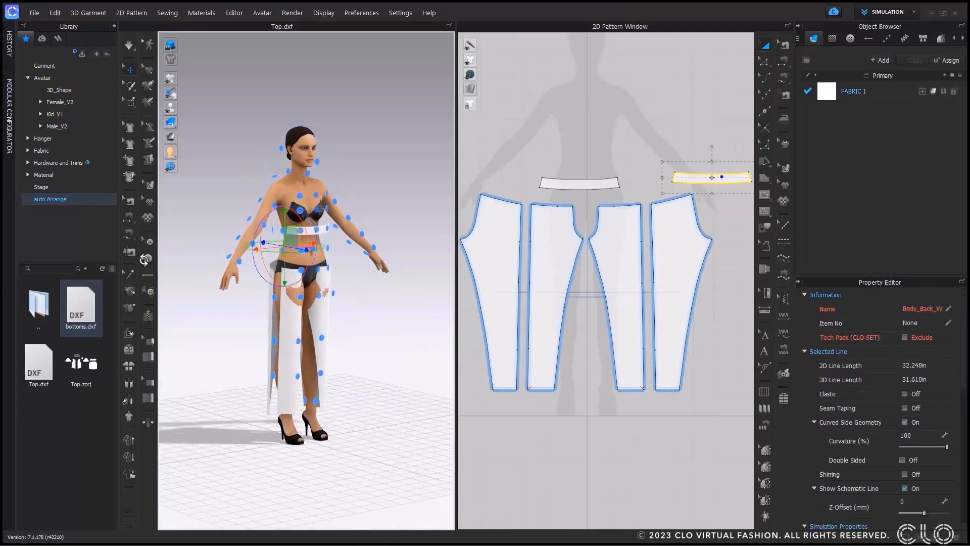
left_click(349, 179)
Move the front waistband down to the arrangement point at the avatar's centre front waist
left_click(587, 183)
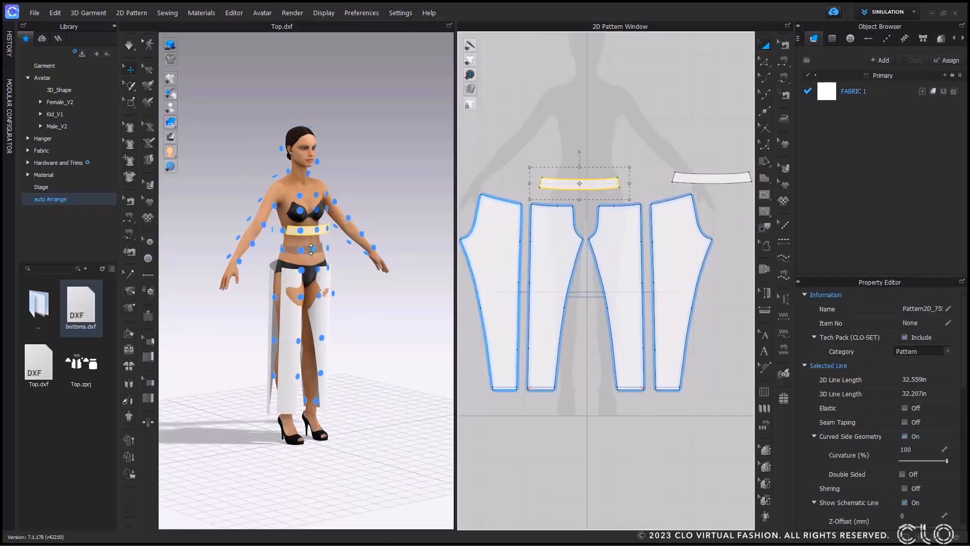
scroll(325, 258, "up", 5)
left_click(321, 209)
key("2")
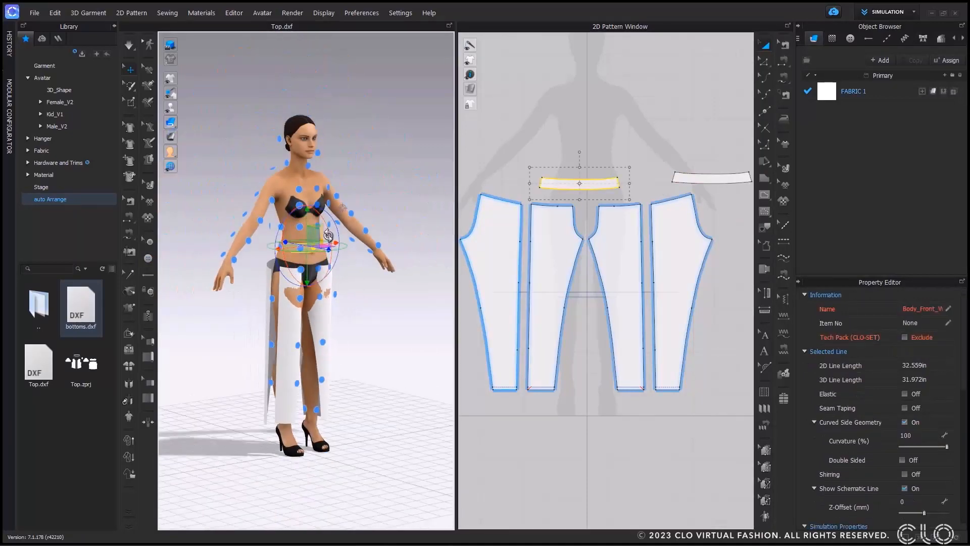
left_click(394, 179)
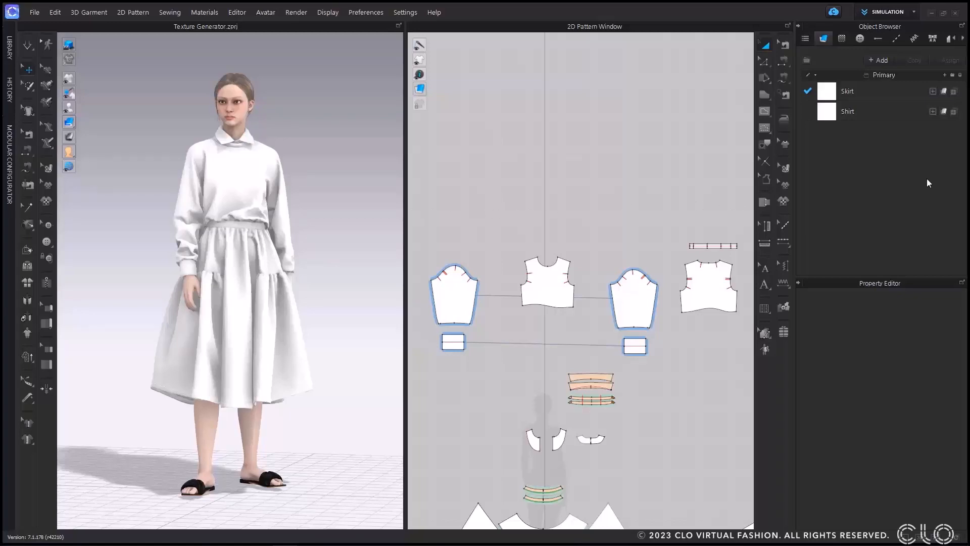
Add a new fabric to the Texture Generator project and name it Sweatshirt
left_click(878, 60)
double_click(868, 130)
type("Sweatshirt")
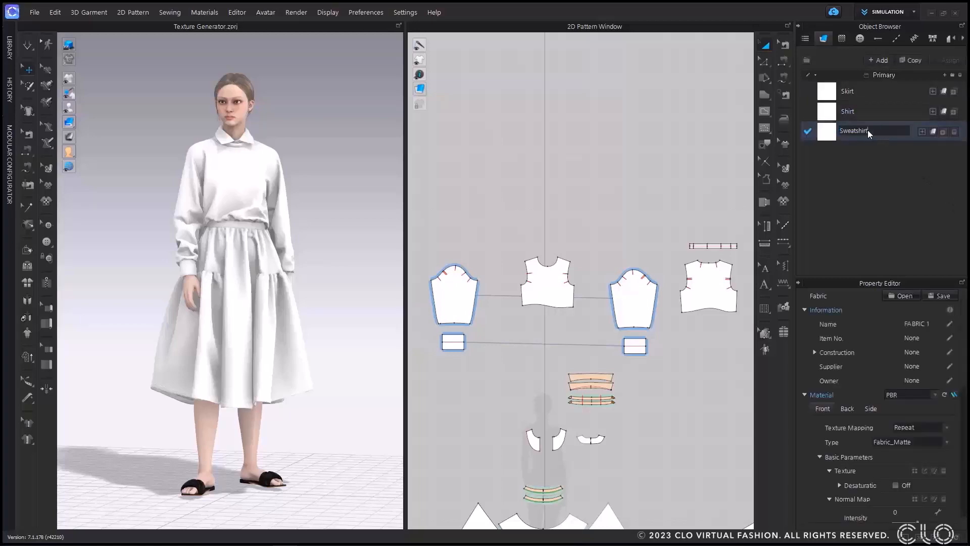
key("Return")
Open the Texture Generator for the Sweatshirt fabric and load the Stripe_COL image from the Stripe Texture folder
left_click(922, 130)
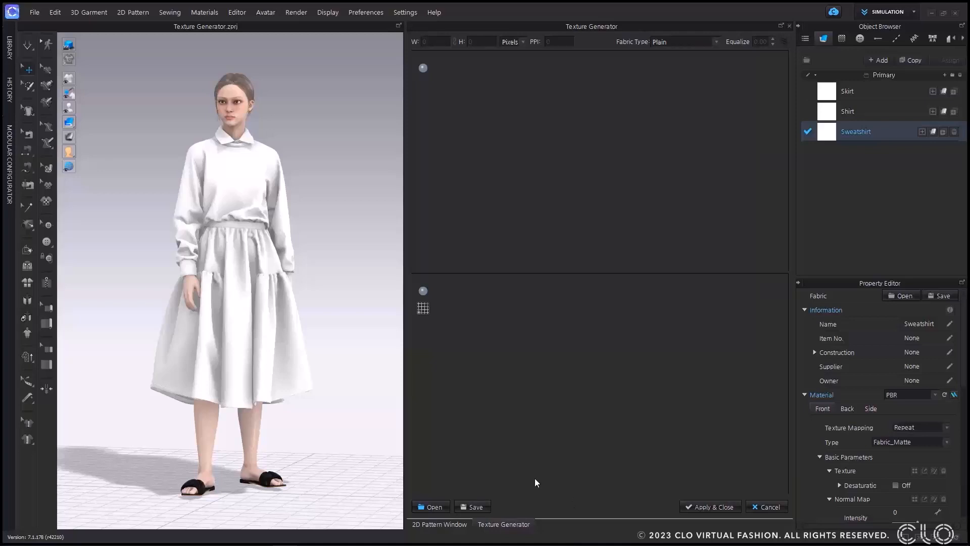
left_click(432, 506)
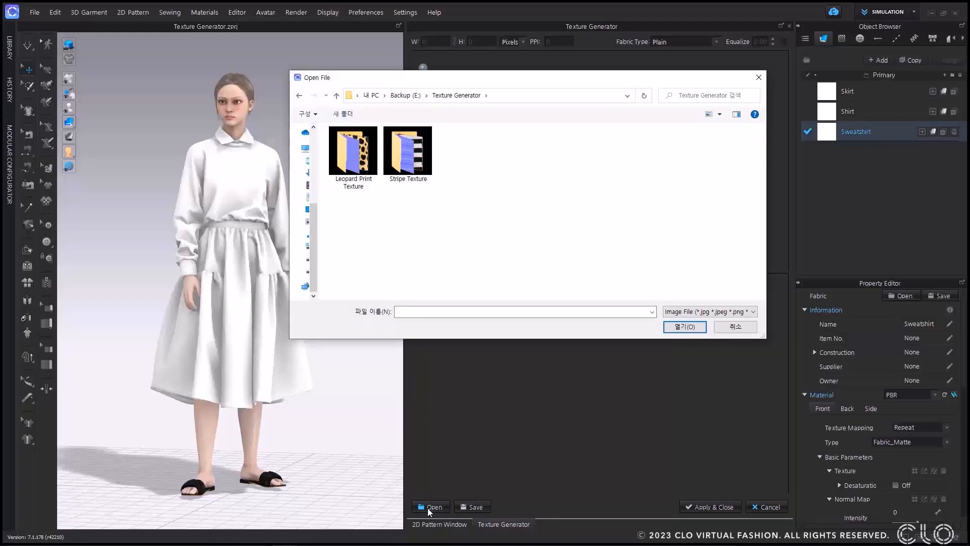
double_click(412, 165)
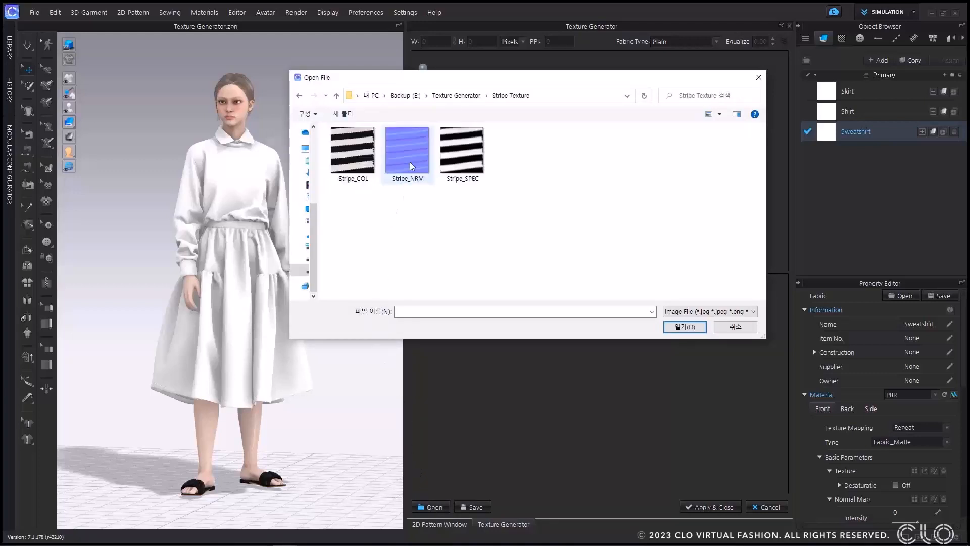
left_click(353, 152)
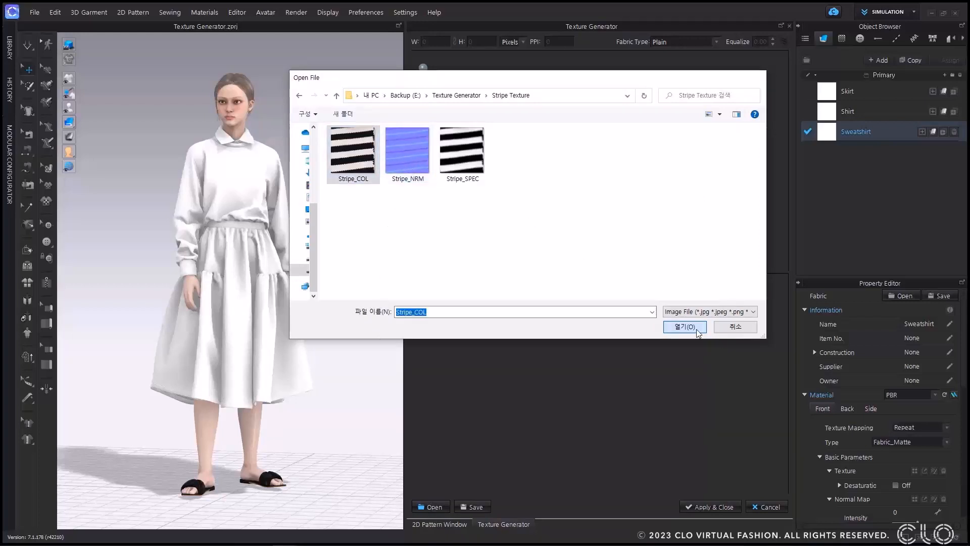
left_click(685, 327)
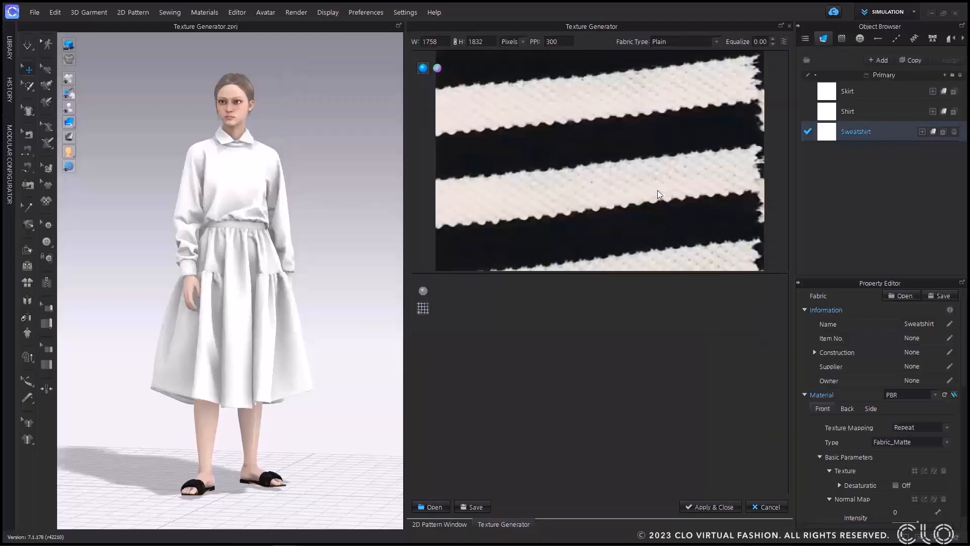
Mark an extraction area across several stripes of the source image to generate the repeating texture
scroll(660, 170, "up", 1)
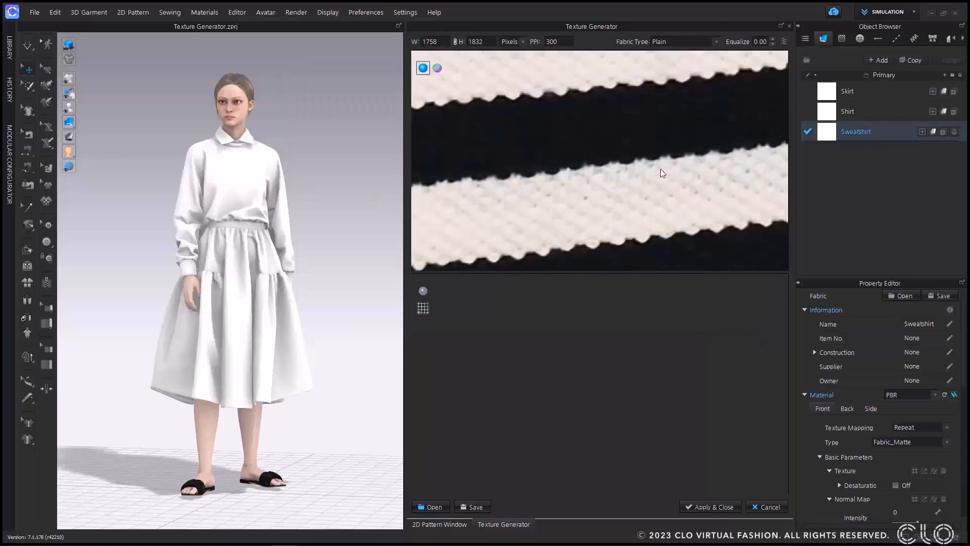
scroll(659, 170, "down", 3)
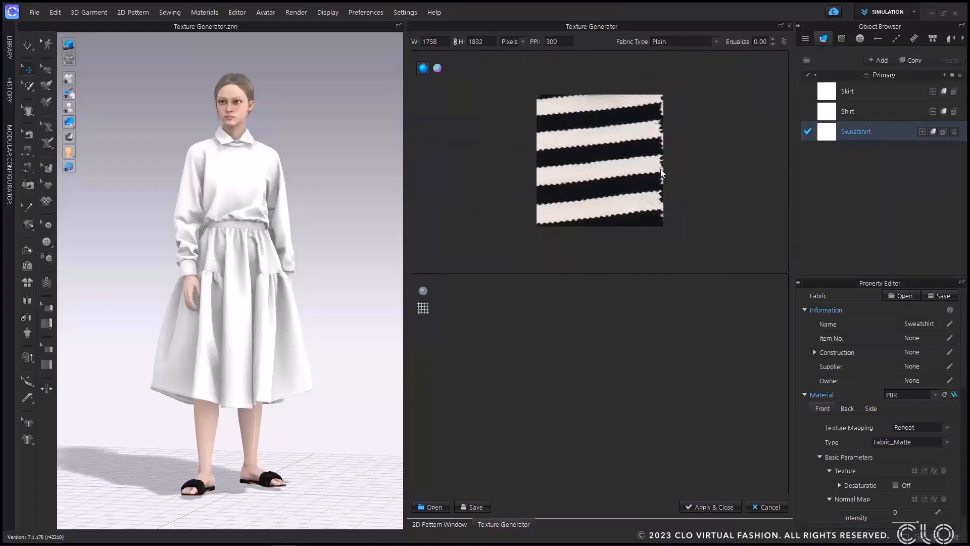
scroll(661, 169, "up", 2)
scroll(660, 169, "down", 1)
scroll(660, 169, "up", 1)
scroll(660, 169, "down", 2)
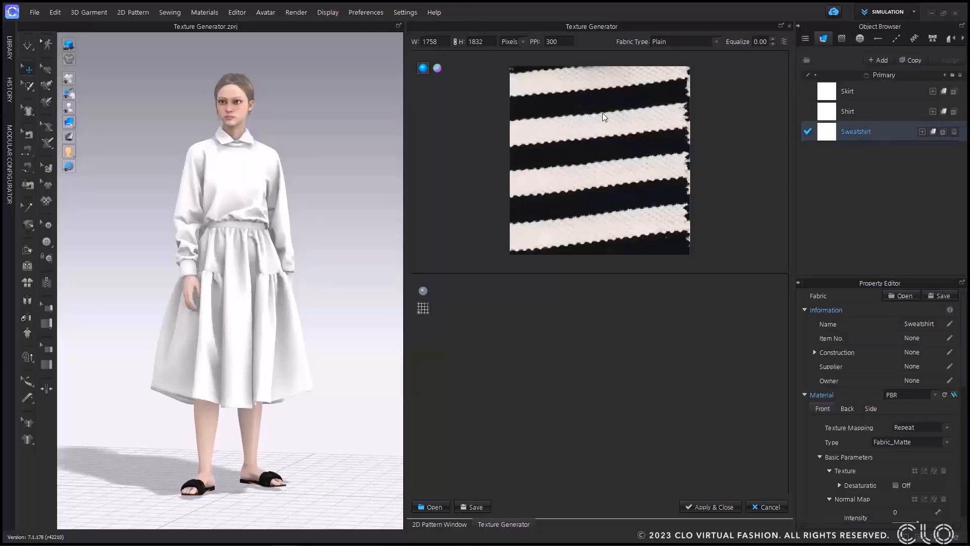
left_click_drag(529, 89, 652, 147)
left_click_drag(653, 148, 659, 223)
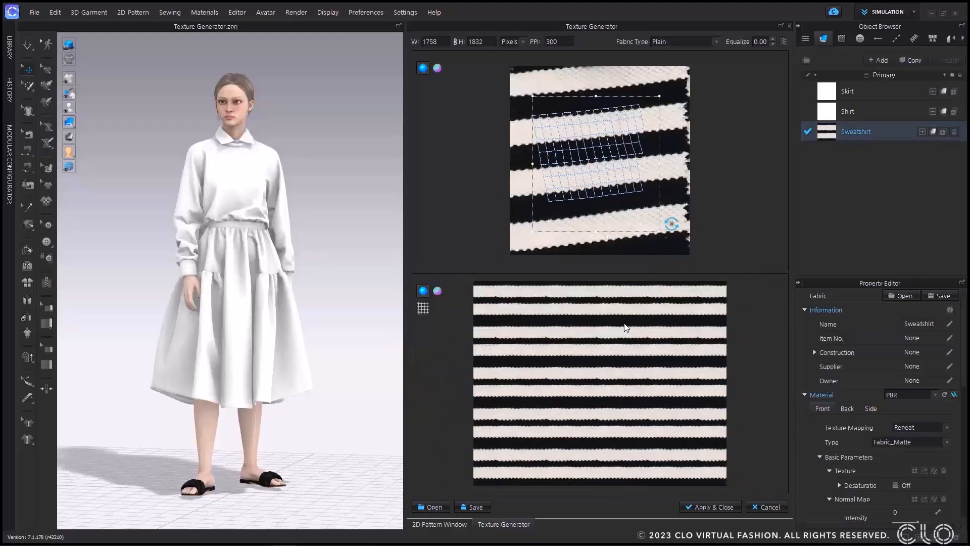
Show the repeat grid on the generated texture and select all the sweatshirt pieces in the 2D Pattern Window
left_click(423, 310)
left_click(440, 524)
left_click_drag(427, 178, 730, 328)
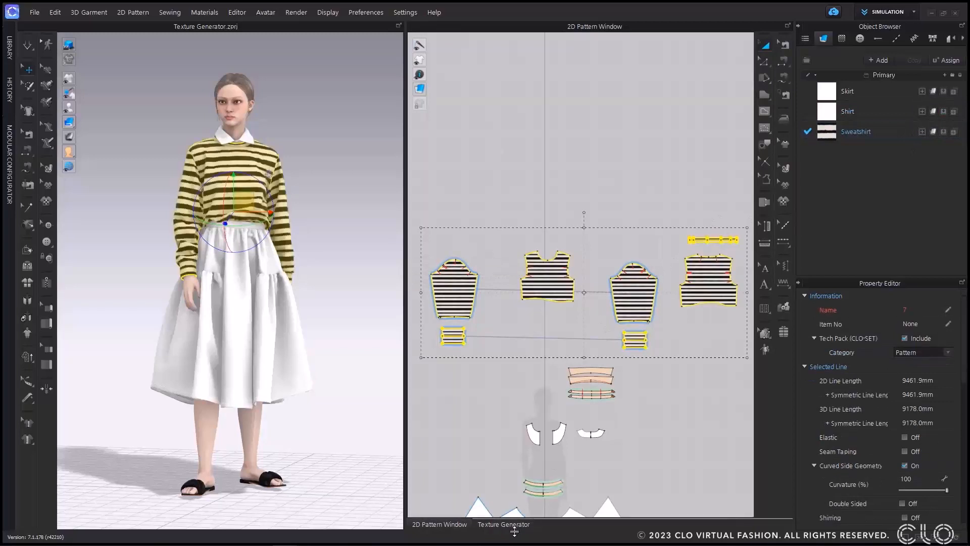
Return to the Texture Generator and redraw the extraction area, reducing it to about 984 × 743 pixels around one black stripe
left_click(503, 524)
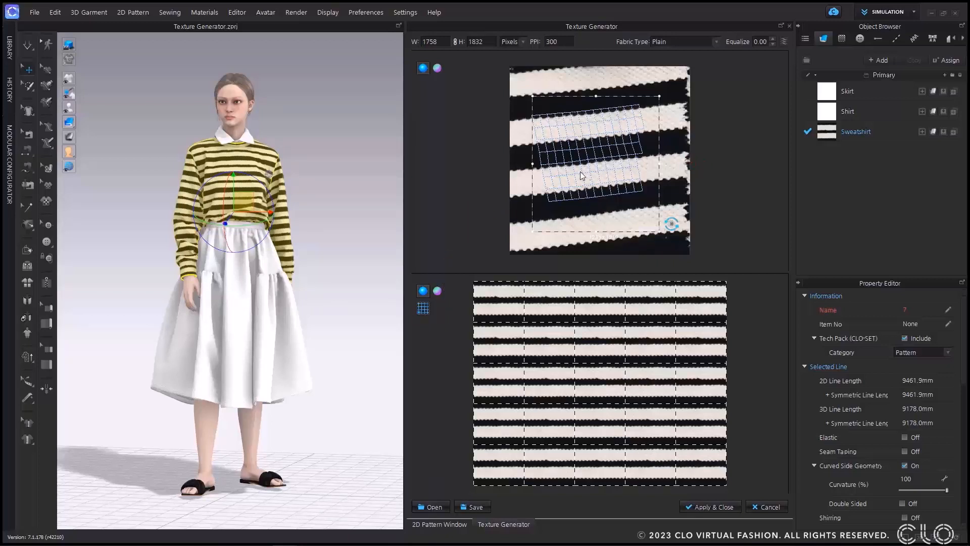
left_click_drag(526, 102, 628, 216)
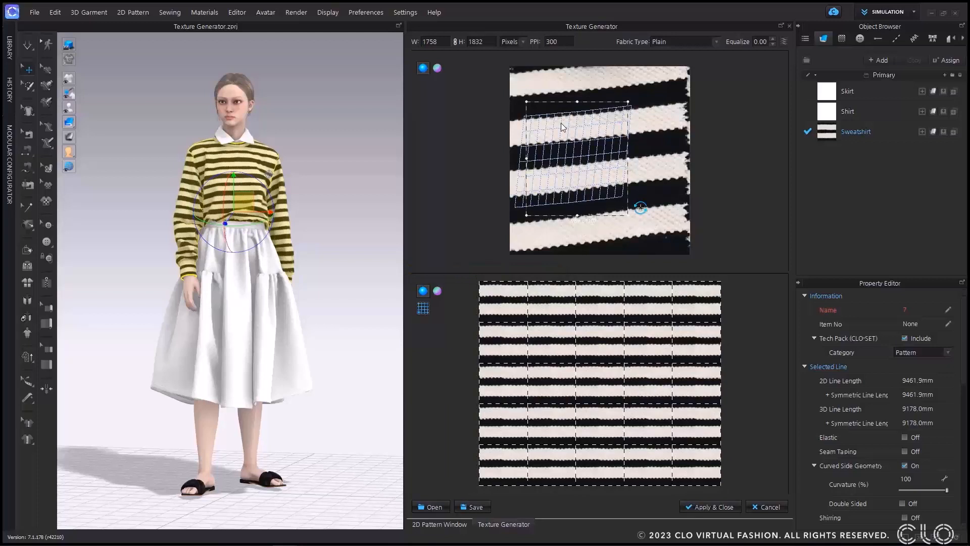
left_click_drag(561, 123, 663, 201)
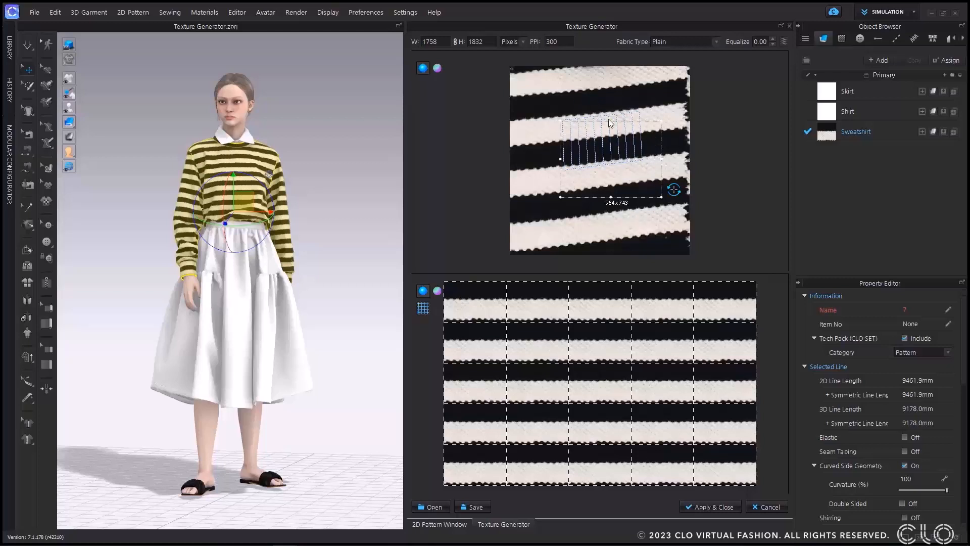
Switch the extraction area to manual adjustment, raise both its upper corners slightly, and switch back to automatic extraction
left_click(674, 189)
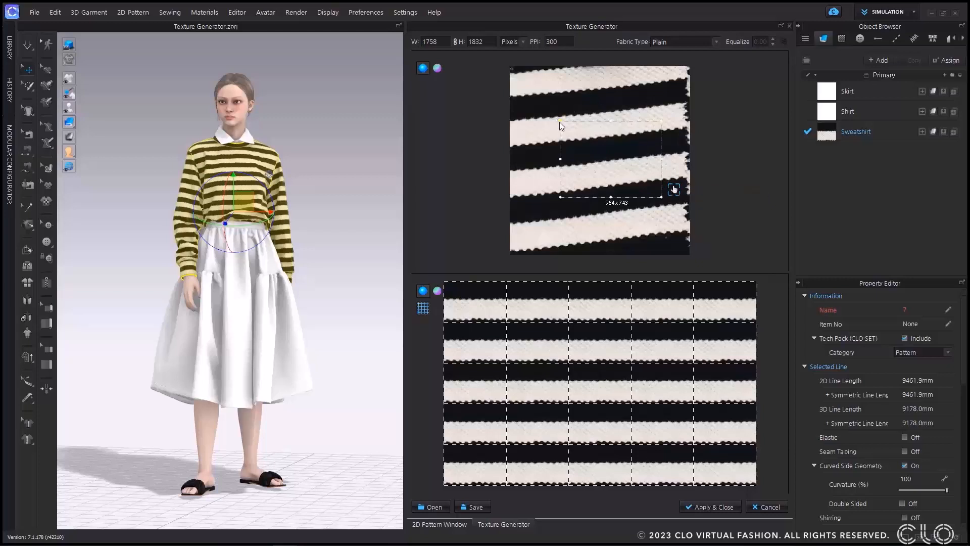
left_click_drag(559, 123, 559, 117)
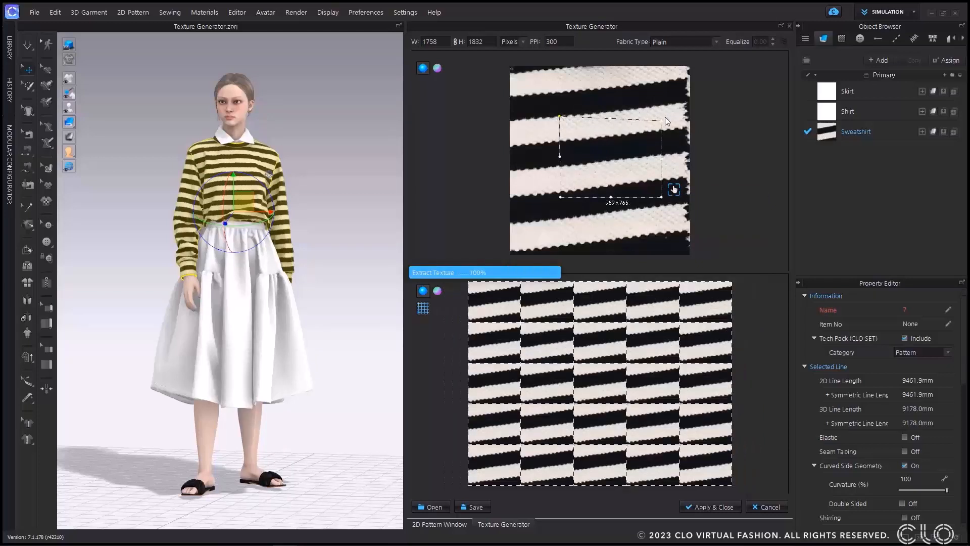
left_click_drag(660, 121, 660, 116)
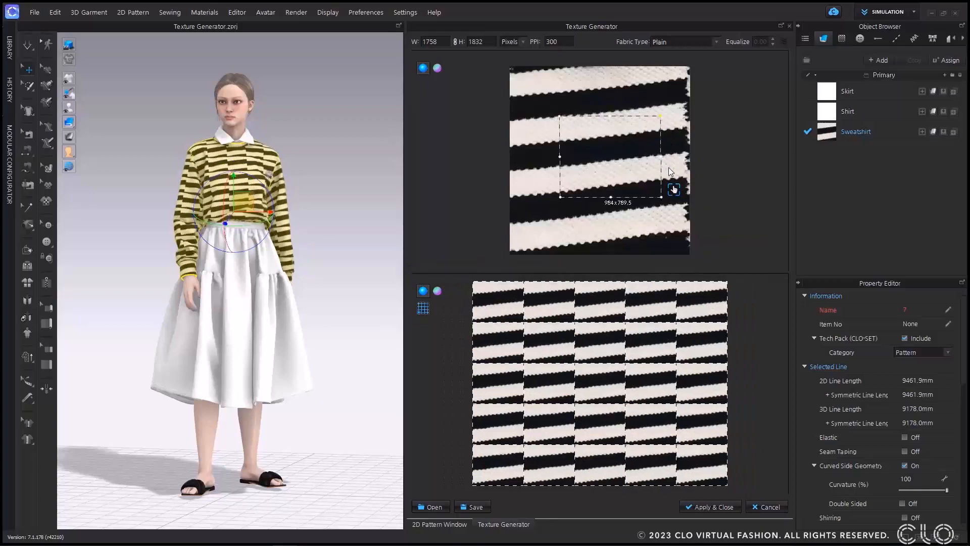
left_click(674, 189)
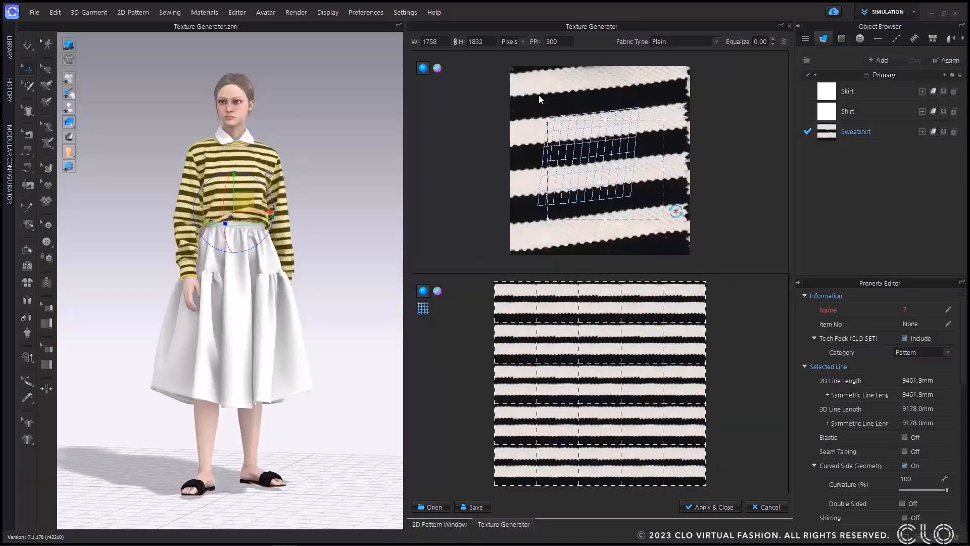
Draw a new extraction area of about 1294 × 984 pixels over the stripes and use the Repeat Pattern fabric type
left_click_drag(539, 95, 651, 182)
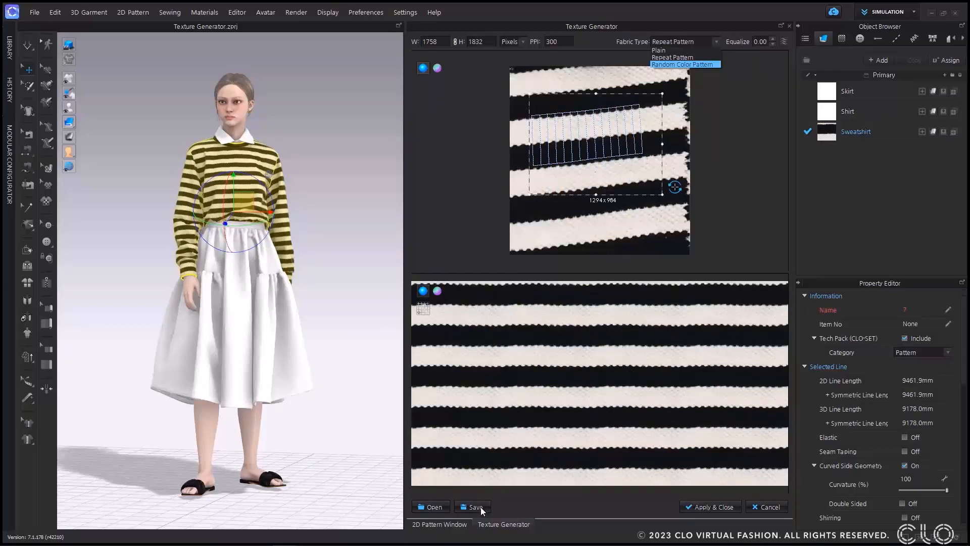
Save the diffuse and normal textures as PNG files named Stripe_2, and apply the generated texture to the fabric
left_click(481, 507)
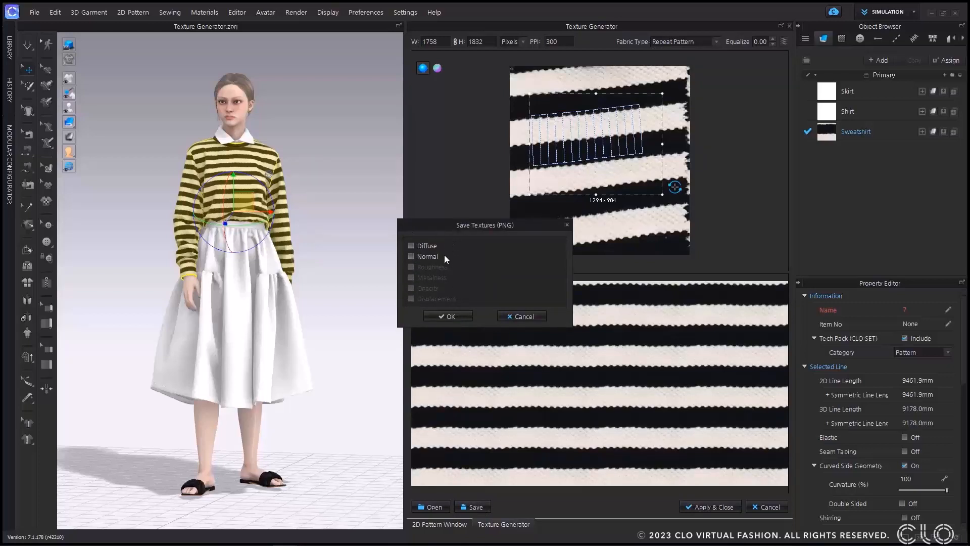
left_click(448, 316)
type("Stripe_2")
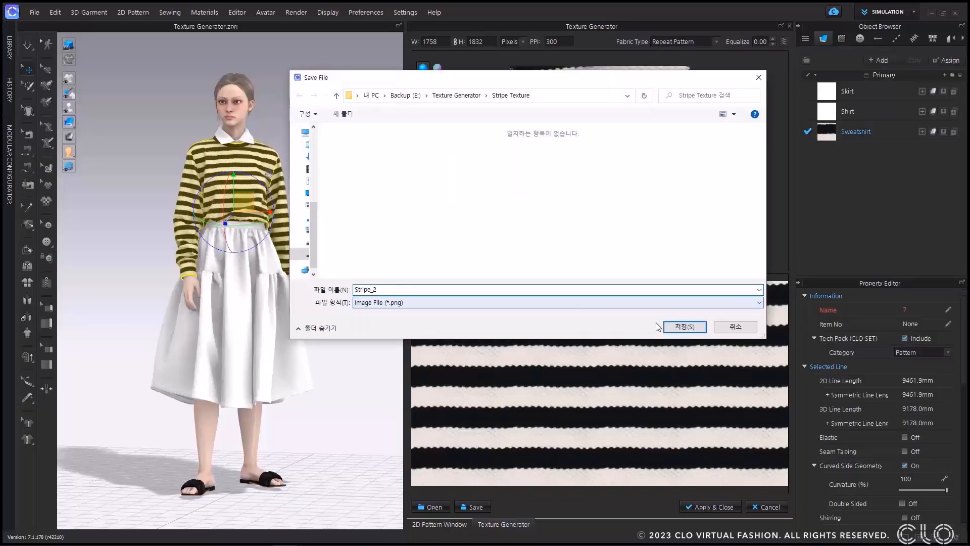
key("Return")
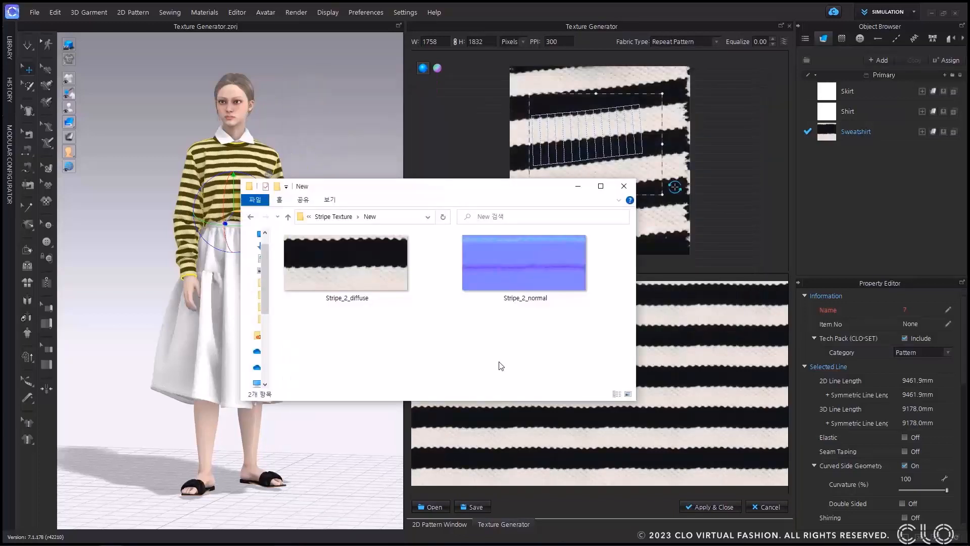
left_click(651, 476)
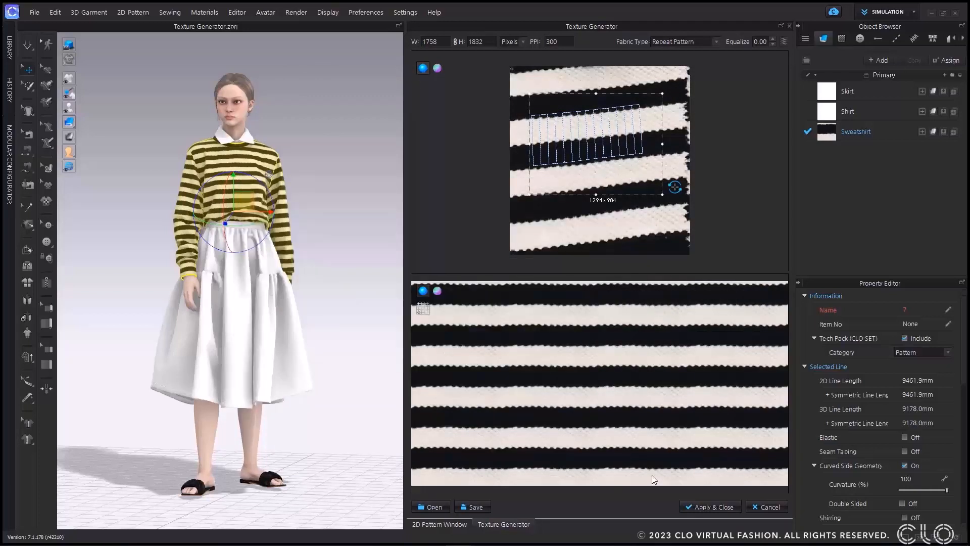
left_click(720, 509)
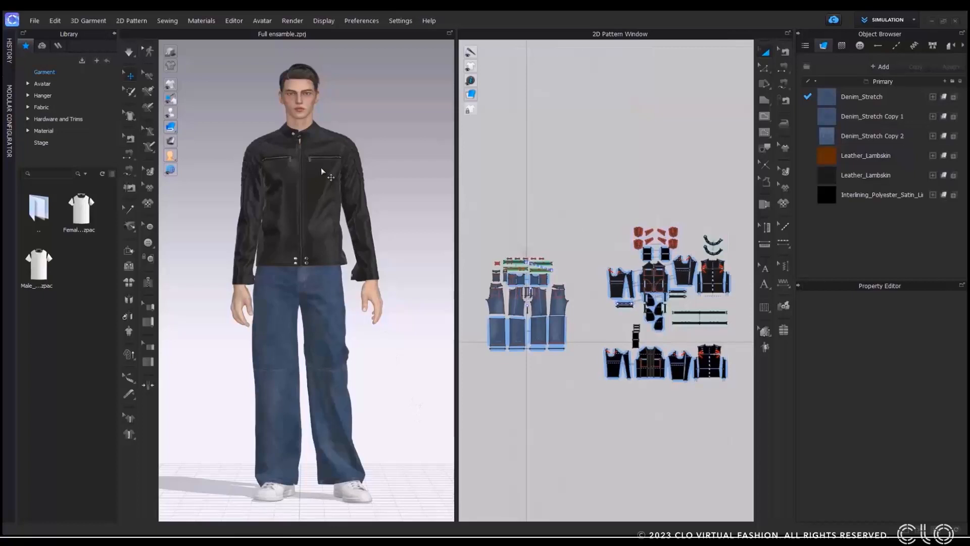
Select the leather jacket's centre front zipper and set its teeth type to OBJ
scroll(322, 172, "up", 5)
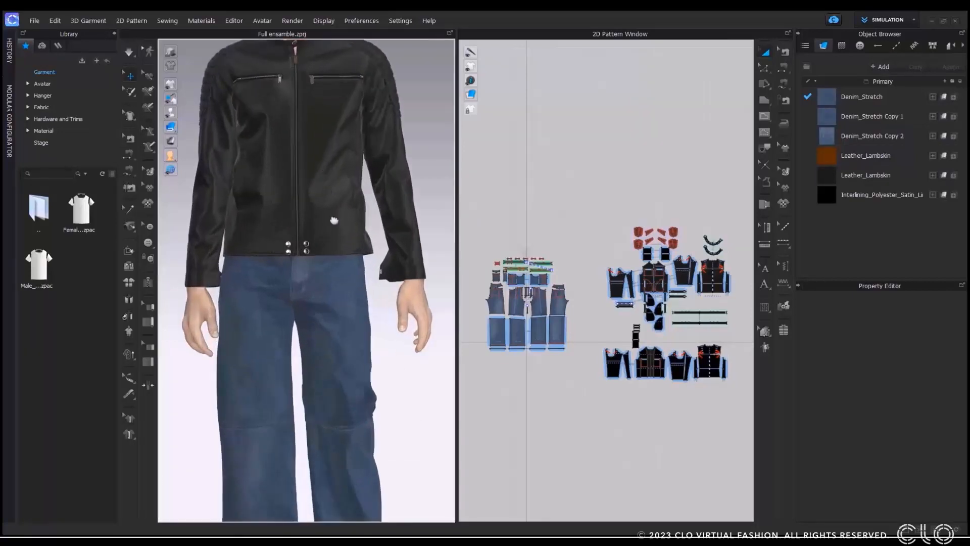
middle_click_drag(334, 220, 311, 366)
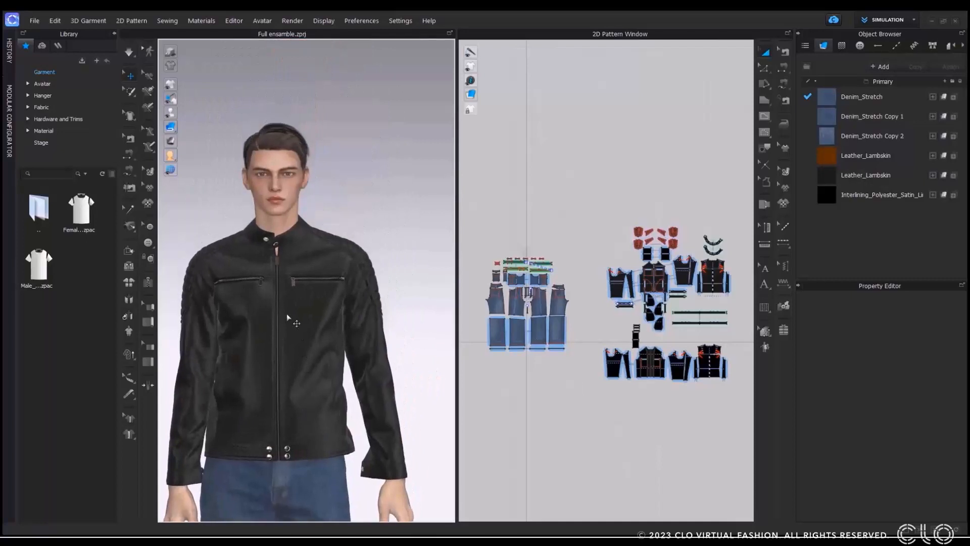
scroll(287, 317, "up", 10)
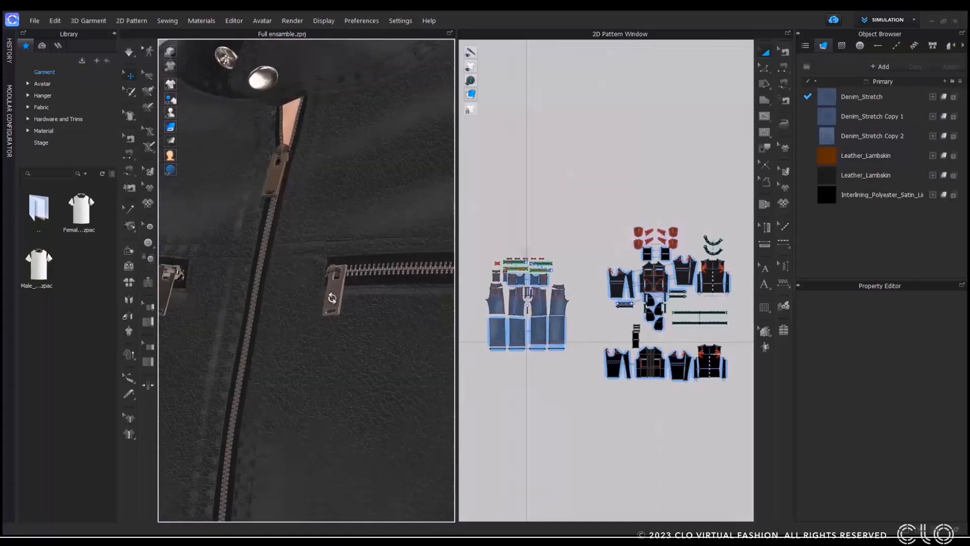
scroll(332, 298, "down", 3)
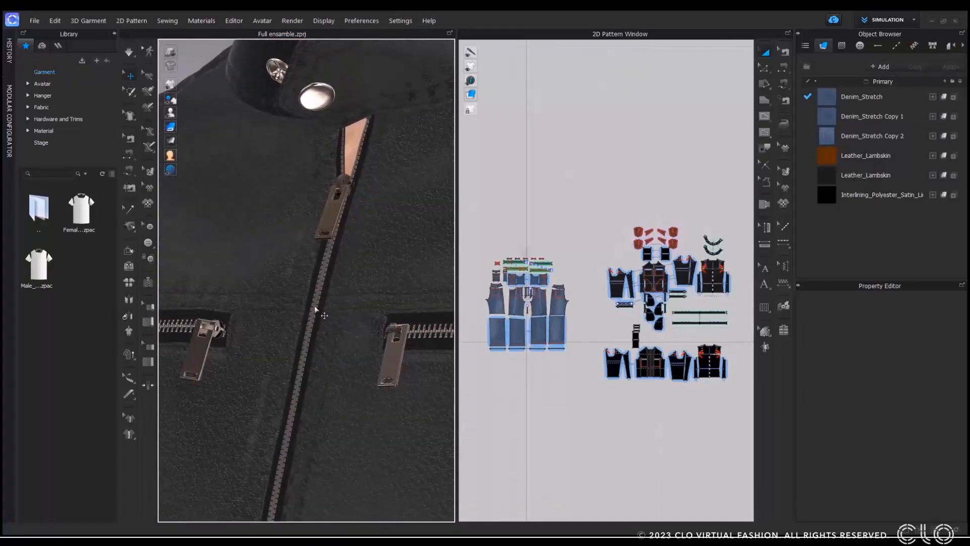
left_click(315, 308)
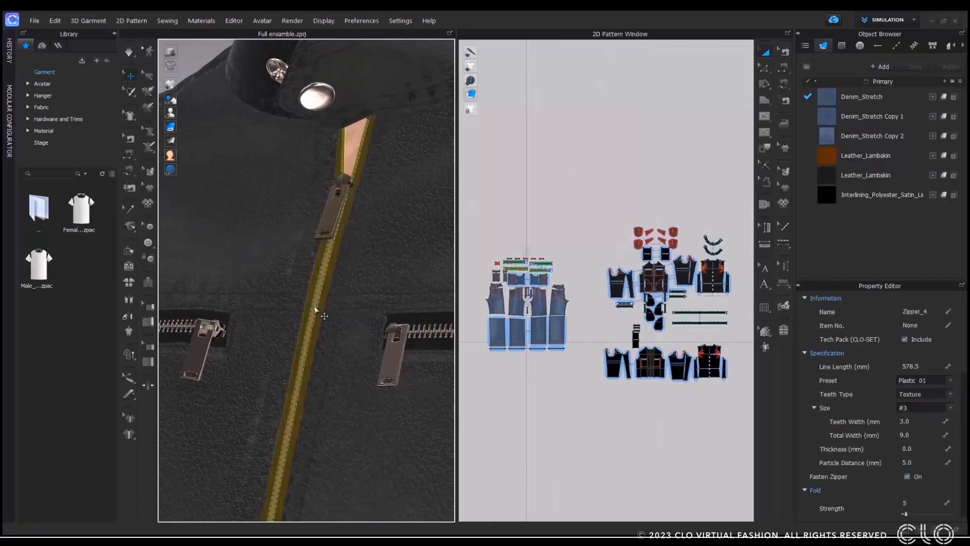
left_click(911, 394)
left_click(910, 405)
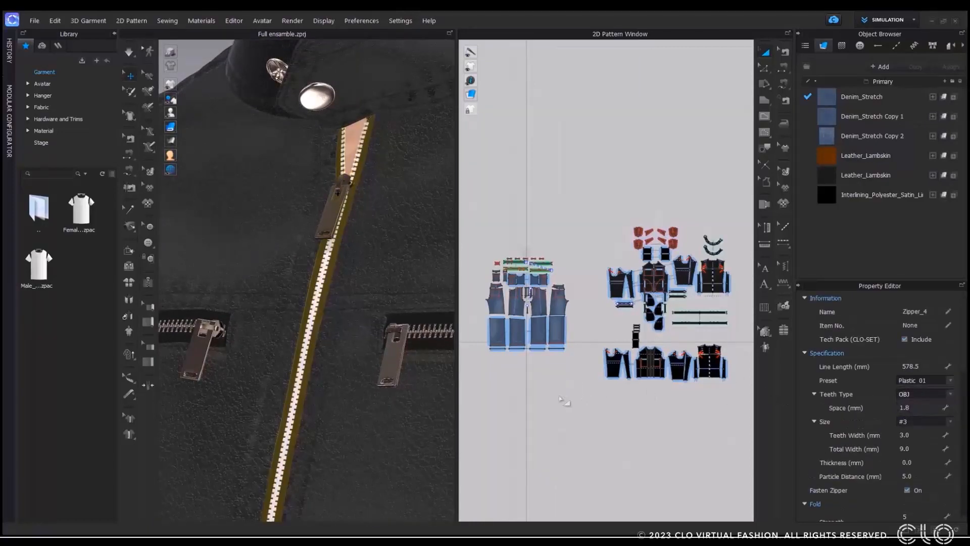
Move the front zipper's slider partway down the jacket and simulate the opening
left_click(347, 188)
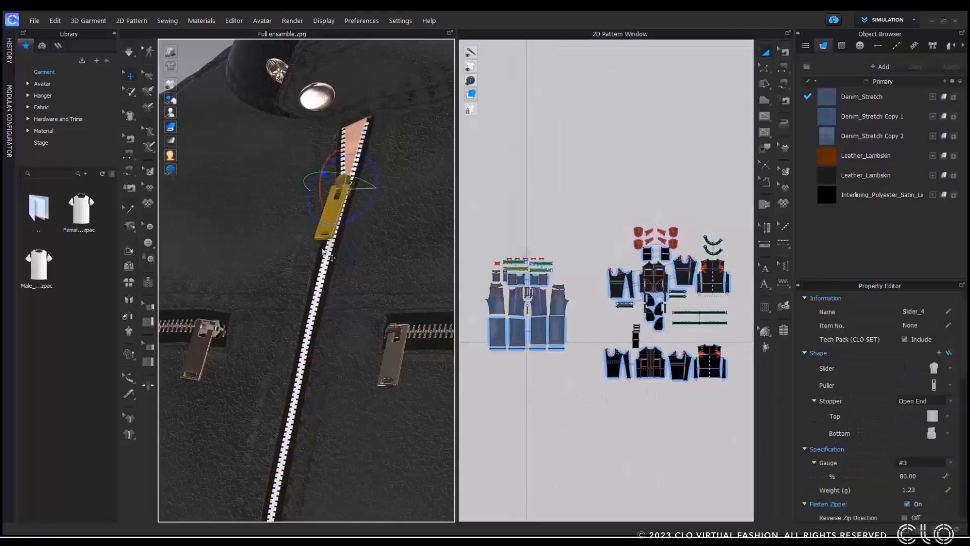
left_click_drag(325, 252, 283, 376)
left_click(553, 413)
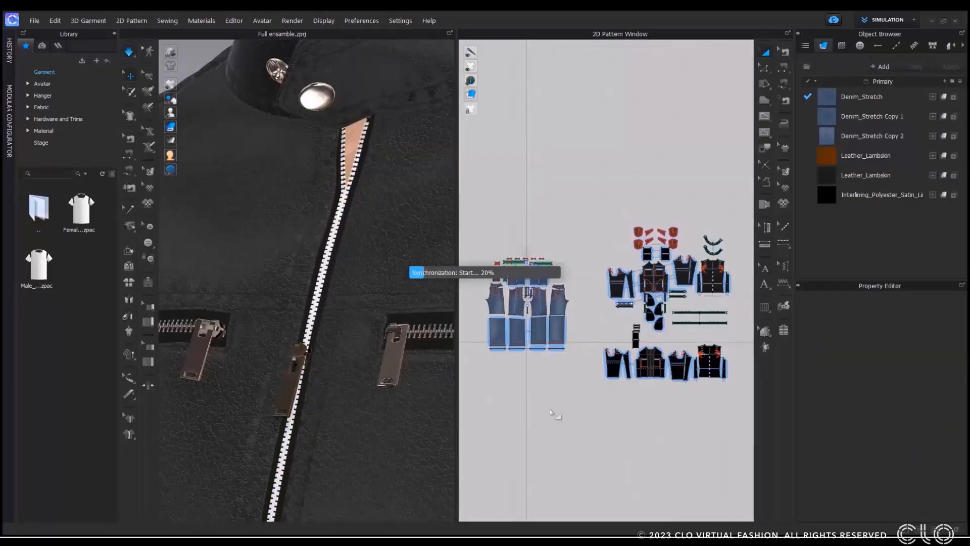
Select the opened front zipper on the jacket and set its preset to Metal
right_click_drag(329, 370, 349, 366)
scroll(349, 366, "up", 3)
middle_click_drag(349, 283, 301, 400)
right_click_drag(301, 400, 346, 404)
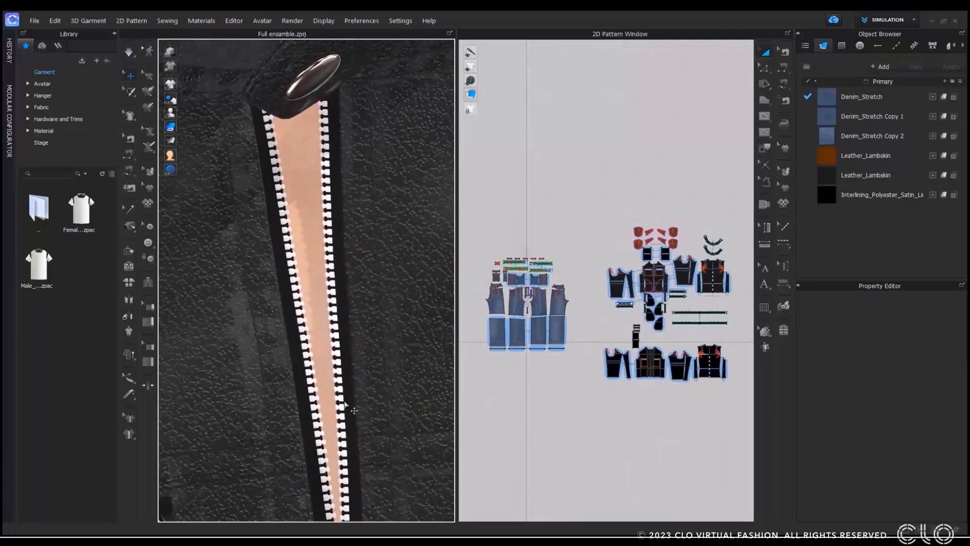
left_click(342, 391)
left_click(944, 382)
left_click(914, 411)
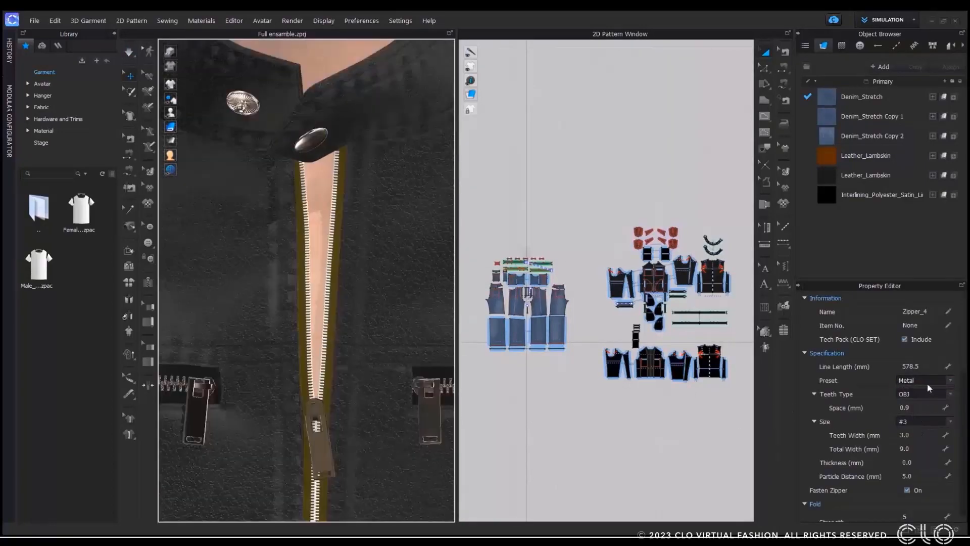
Set the front zipper teeth's material type to Metal and match their colour to the one sampled from the slider
scroll(929, 386, "down", 4)
left_click(920, 478)
left_click(901, 457)
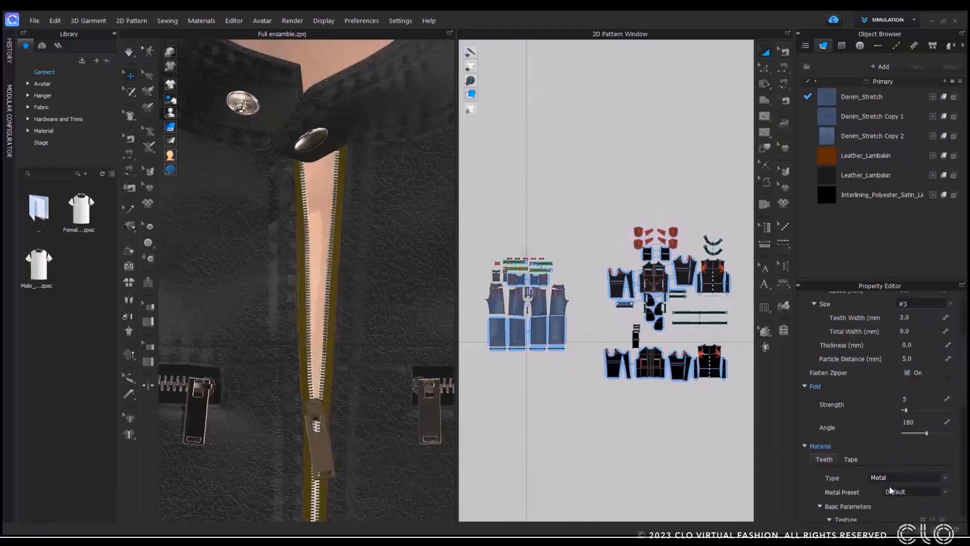
scroll(890, 490, "down", 5)
left_click(941, 460)
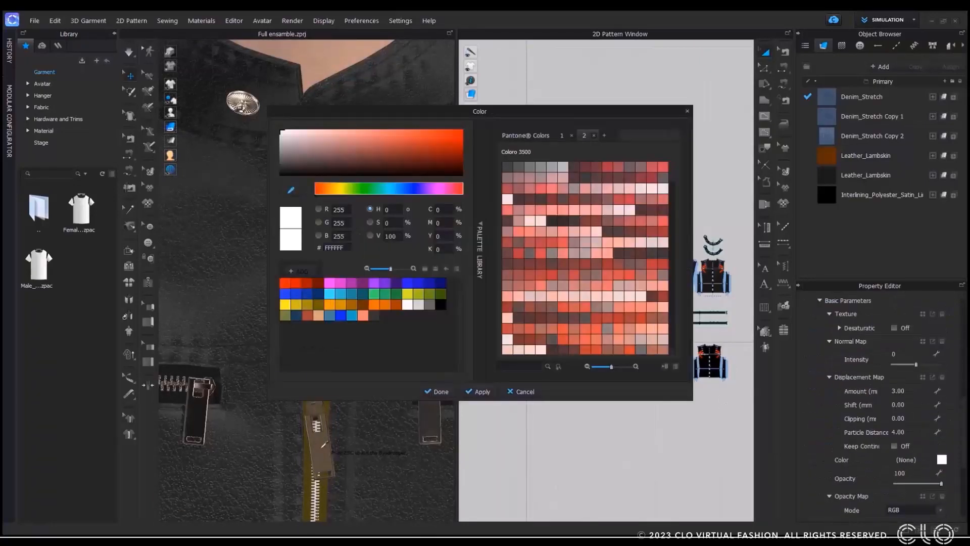
left_click(323, 446)
left_click(438, 391)
Deselect the zipper and open the Render window to render the jacket's opened front zipper
left_click(567, 444)
right_click_drag(368, 370, 314, 350)
middle_click_drag(323, 351, 304, 335)
left_click(292, 20)
left_click(288, 40)
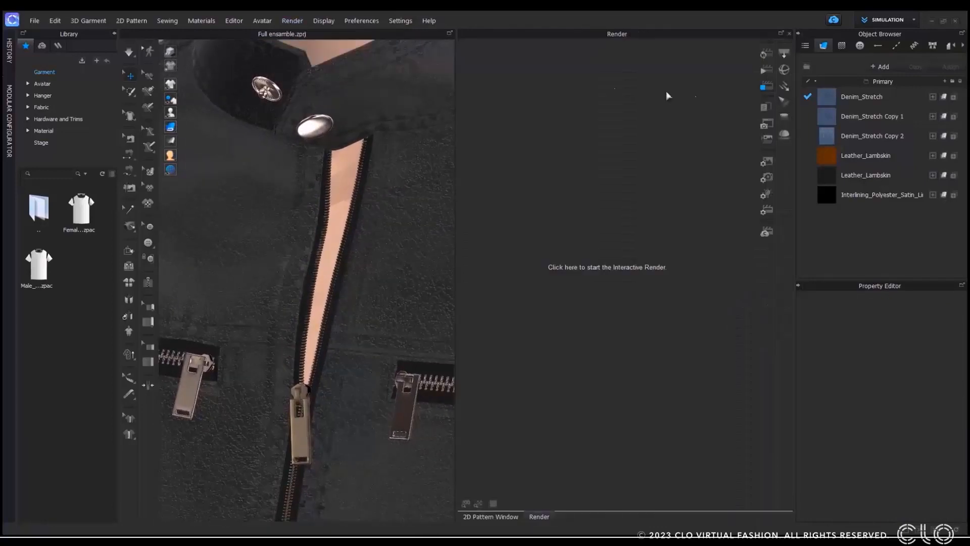
left_click(782, 54)
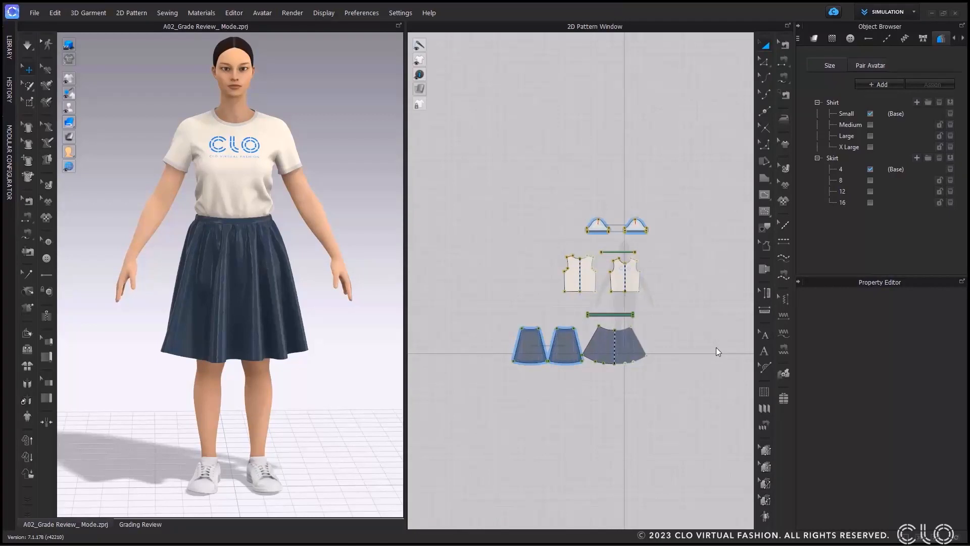
Open the Grading Review for the shirt and skirt, and check it against the 3D garment window
left_click(234, 13)
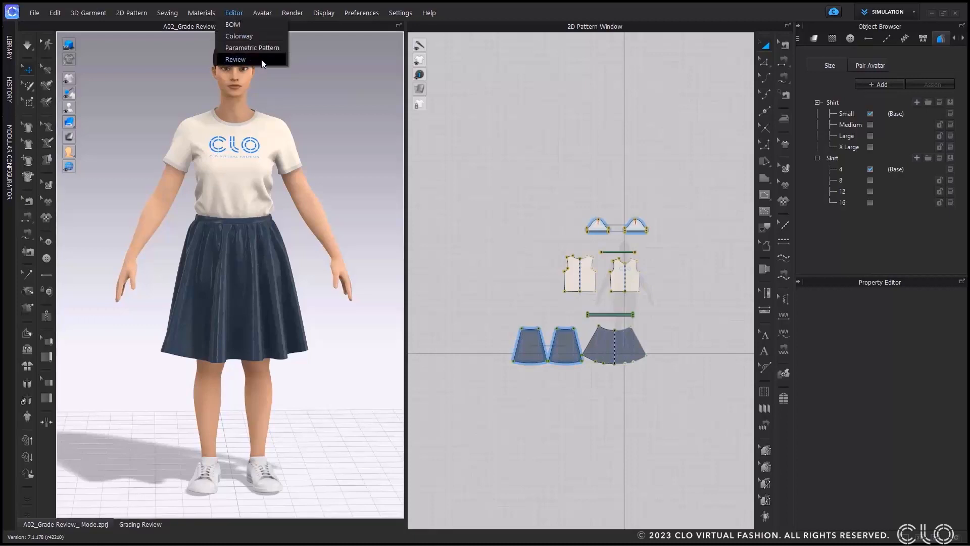
left_click(317, 95)
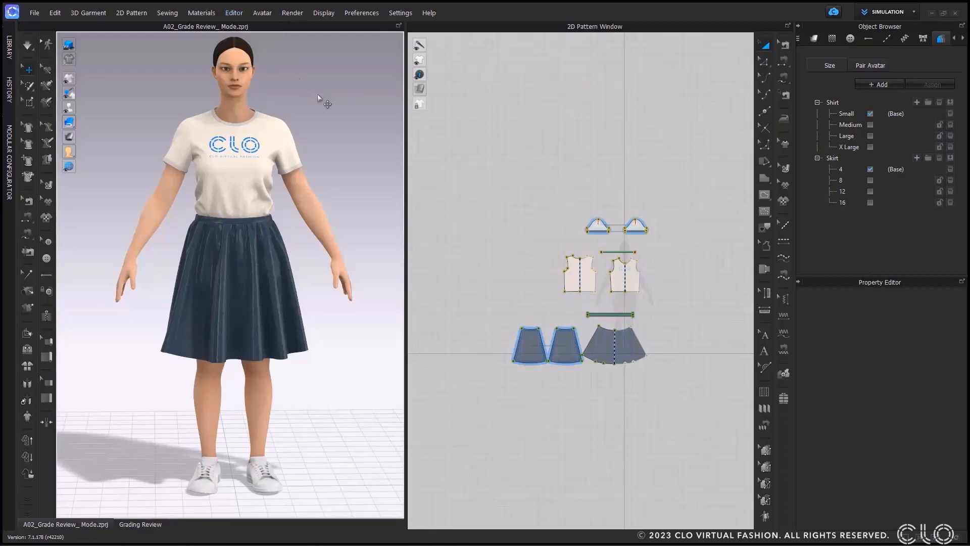
left_click(141, 524)
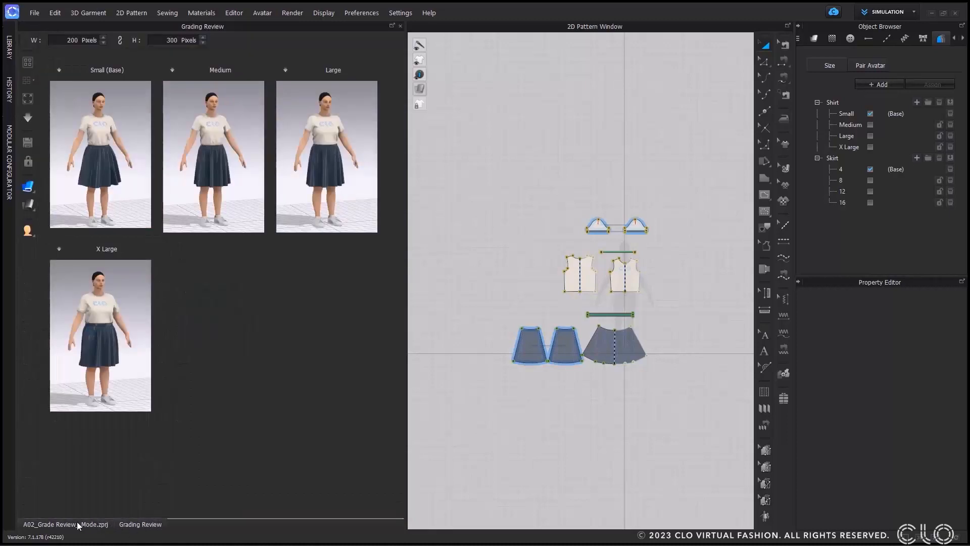
left_click(79, 526)
left_click(155, 528)
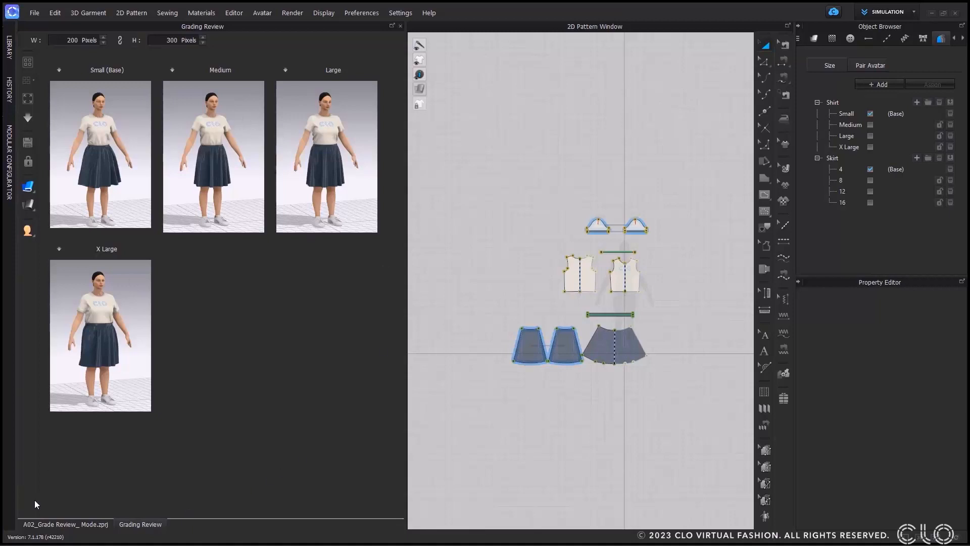
Extend the grading at the skirt waistband's right end by 0.394 in outward for sizes 8 and 12
scroll(634, 318, "up", 5)
scroll(629, 318, "down", 3)
middle_click_drag(630, 318, 658, 253)
scroll(659, 253, "up", 1)
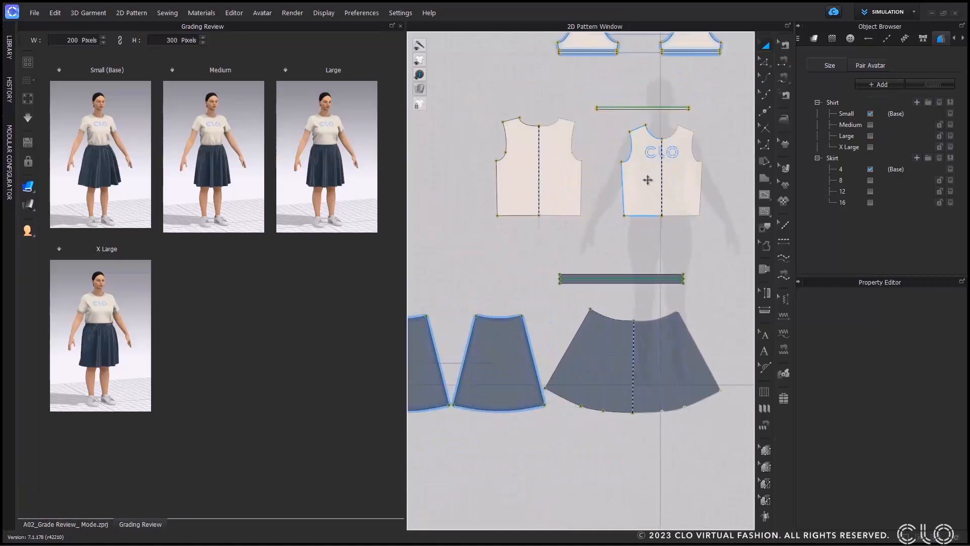
left_click(648, 181)
left_click(766, 484)
scroll(700, 237, "up", 4)
middle_click_drag(673, 306, 652, 84)
scroll(635, 165, "up", 5)
left_click(633, 195)
left_click(634, 136, "shift")
left_click(634, 166, "shift")
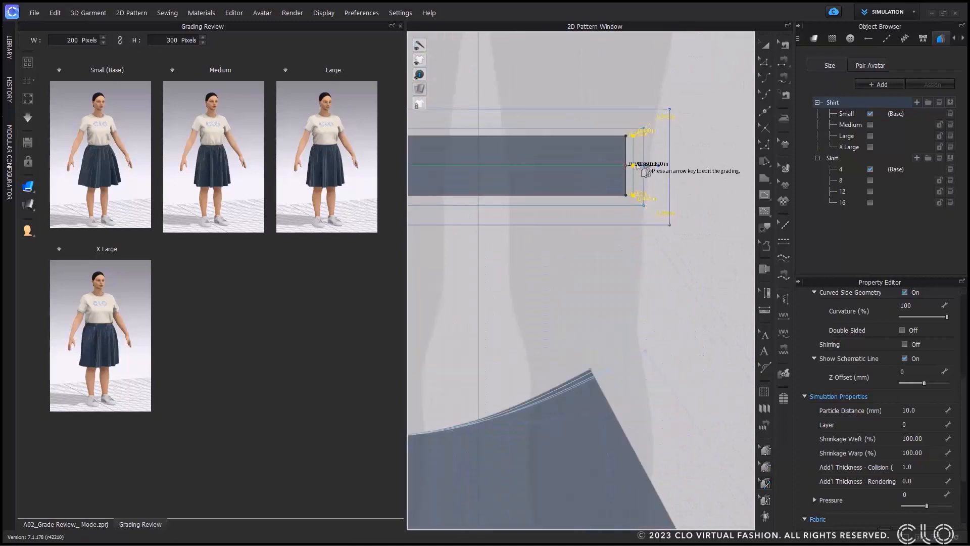
key("Right")
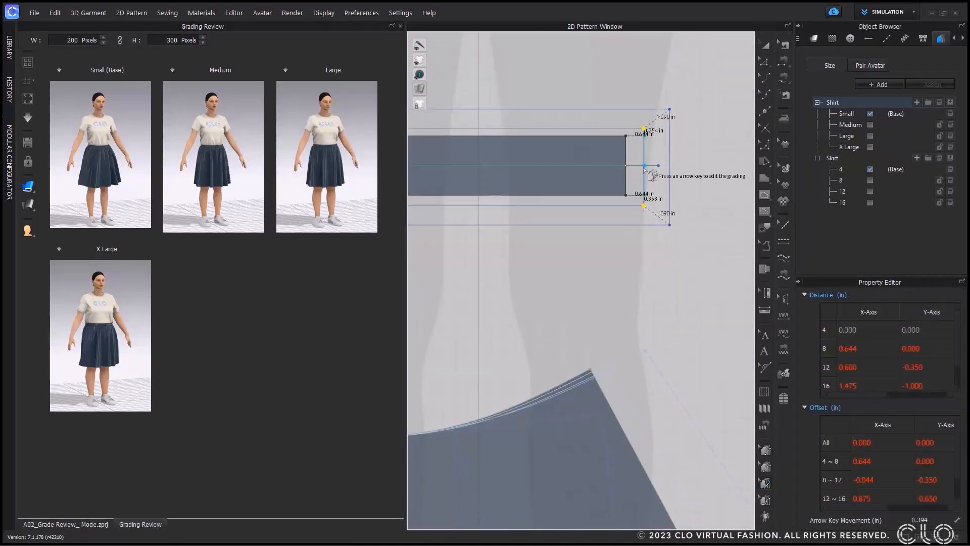
key("Right")
Extend the grading at the waistband's left end by 0.394 in outward for sizes 8 and 12
scroll(616, 277, "down", 3)
middle_click_drag(505, 293, 723, 282)
scroll(501, 230, "up", 5)
left_click(497, 136)
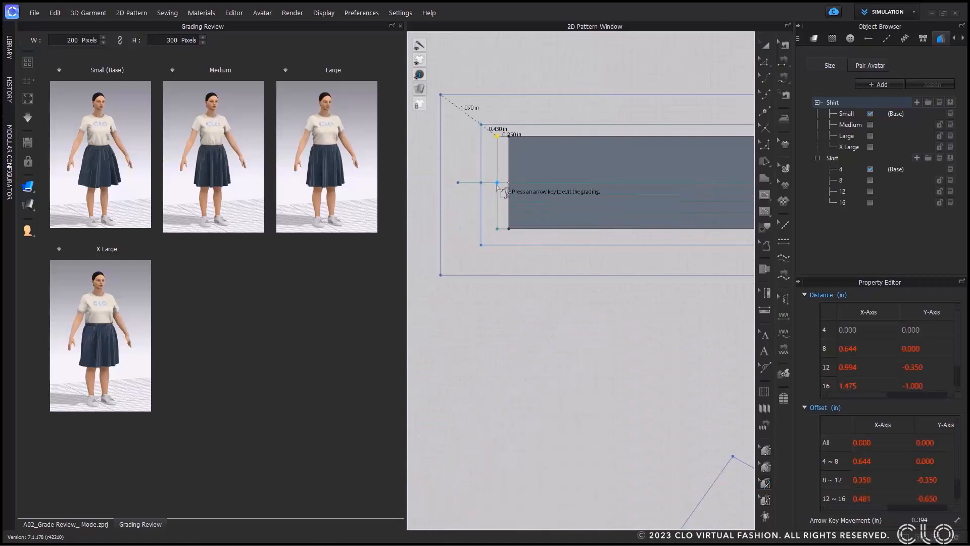
left_click(497, 183, "shift")
left_click(497, 228, "shift")
left_click(481, 245, "shift")
left_click(481, 182, "shift")
left_click(482, 125, "shift")
key("Left")
scroll(544, 219, "down", 5)
middle_click_drag(576, 257, 529, 174)
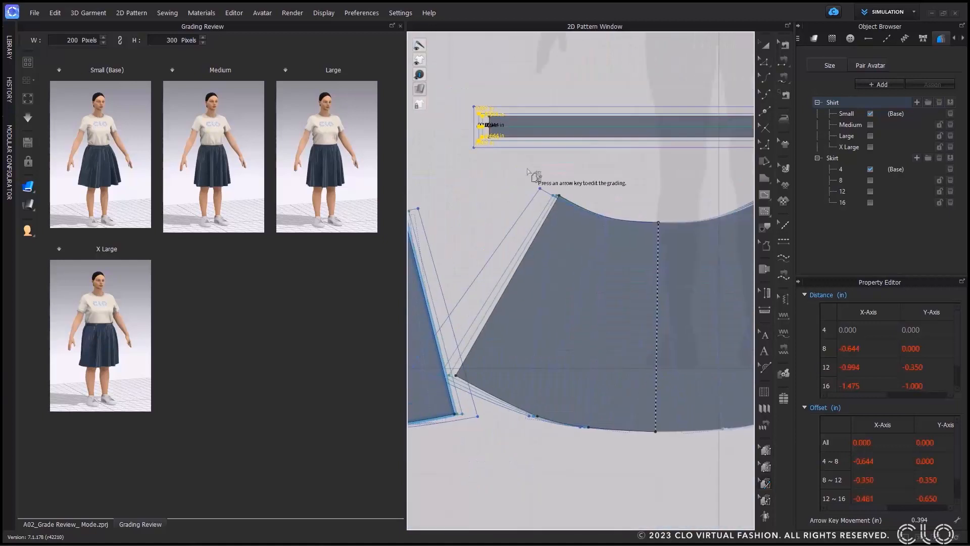
left_click(429, 205)
Apply the Medium size from the Grading Review to the garment and inspect its fit in the 3D window
left_click(172, 70)
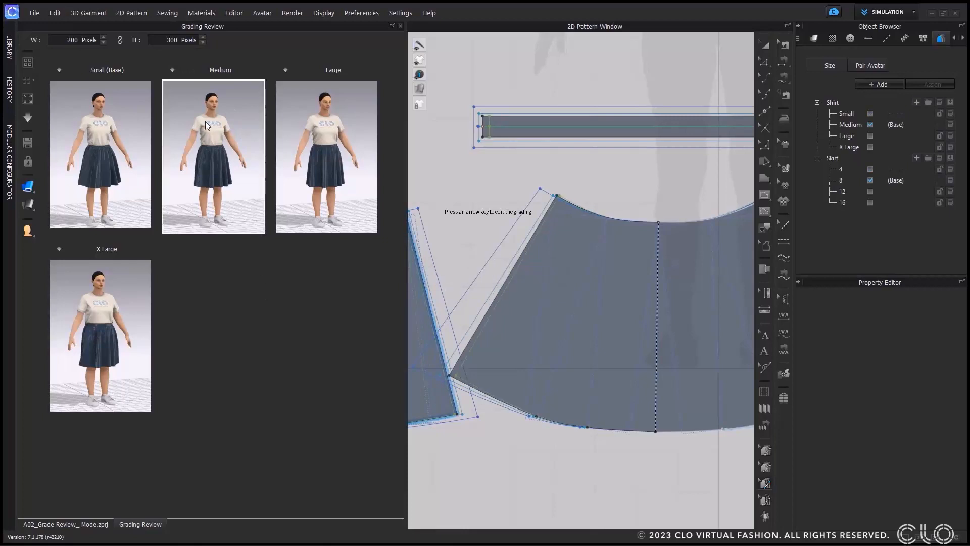
left_click(94, 526)
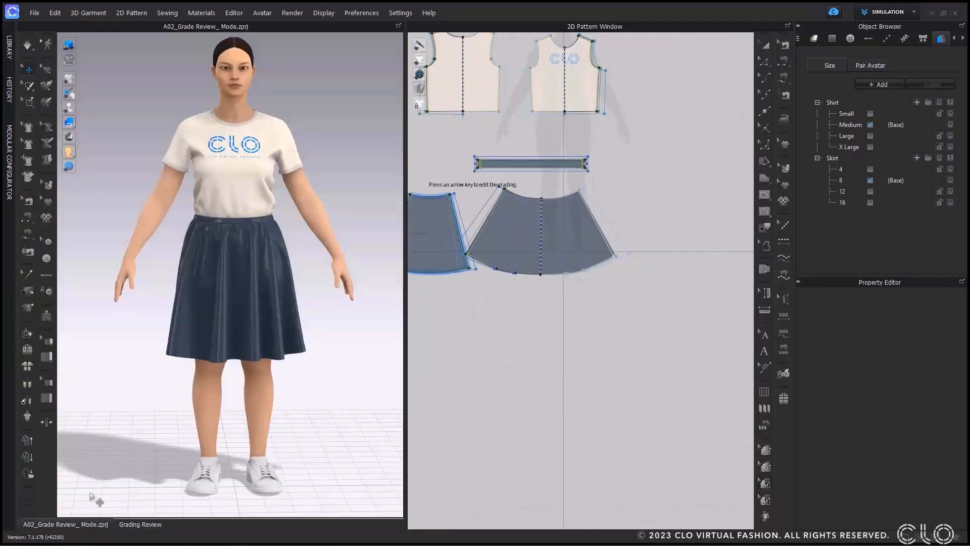
right_click_drag(181, 377, 141, 372)
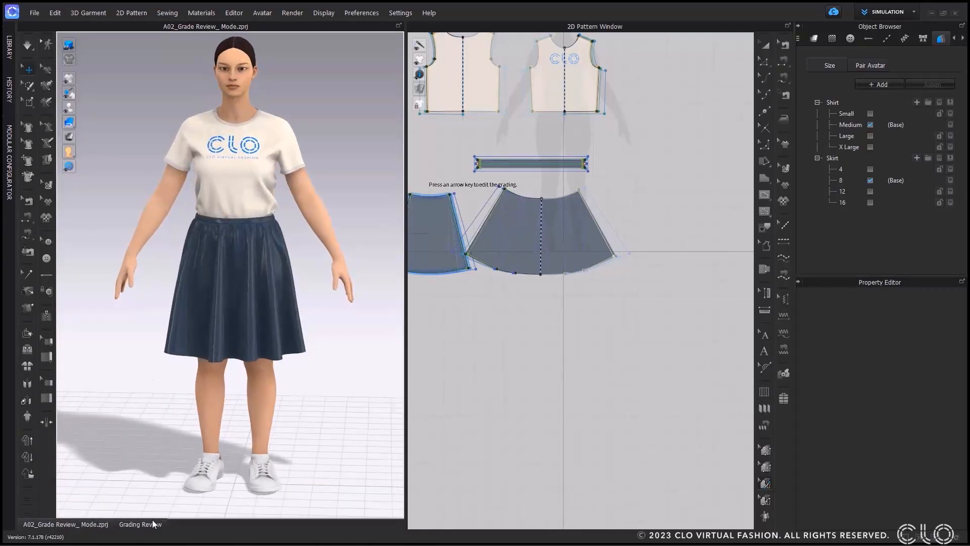
Return to the Grading Review and simulate all the graded sizes
left_click(140, 524)
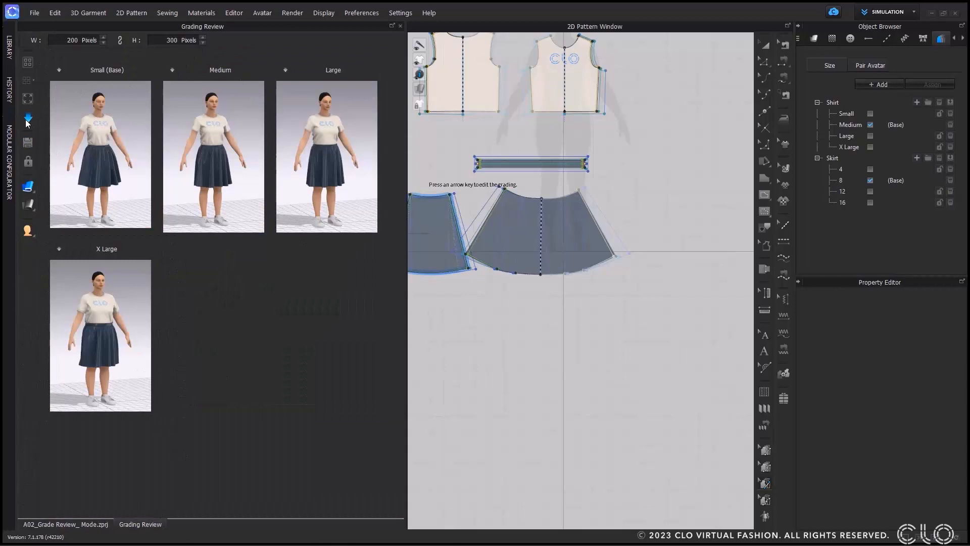
left_click(28, 120)
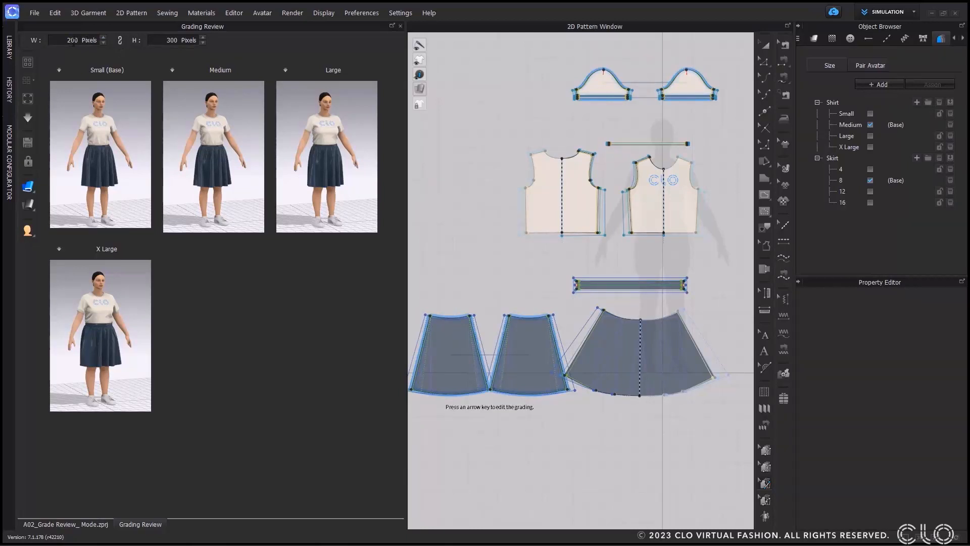
Set the review images' width to 300 pixels and try the horizontal, vertical and grid layouts, ending on the grid
scroll(73, 42, "up", 1)
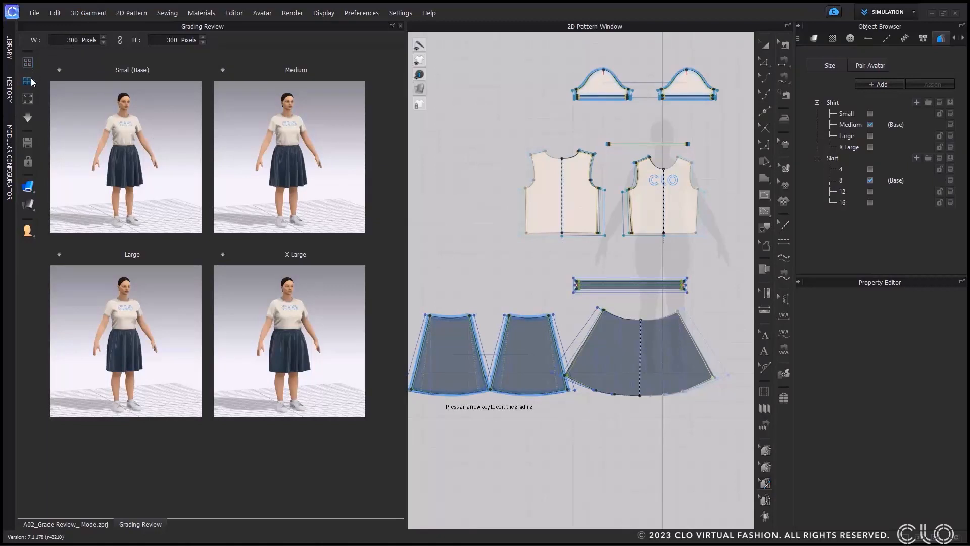
left_click(28, 81)
left_click(60, 93)
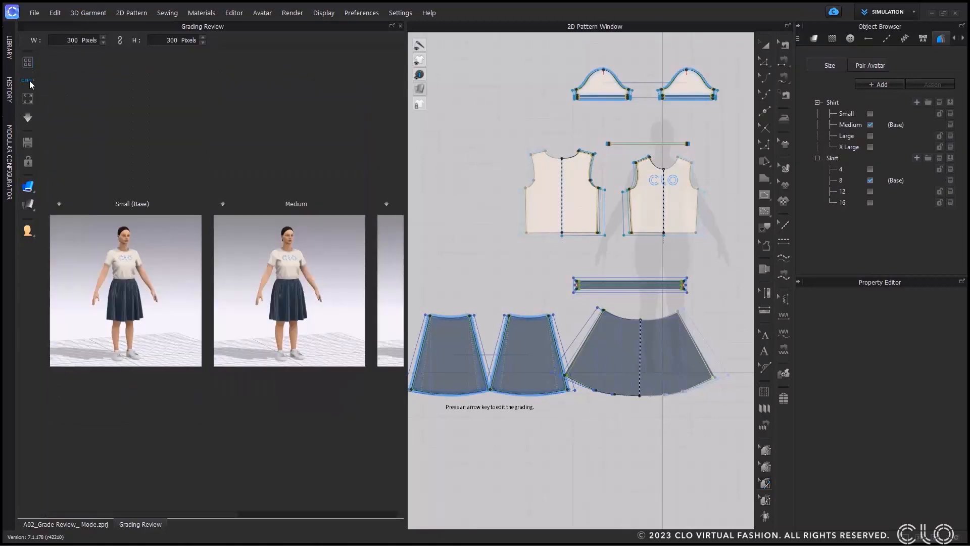
left_click(29, 81)
left_click(56, 104)
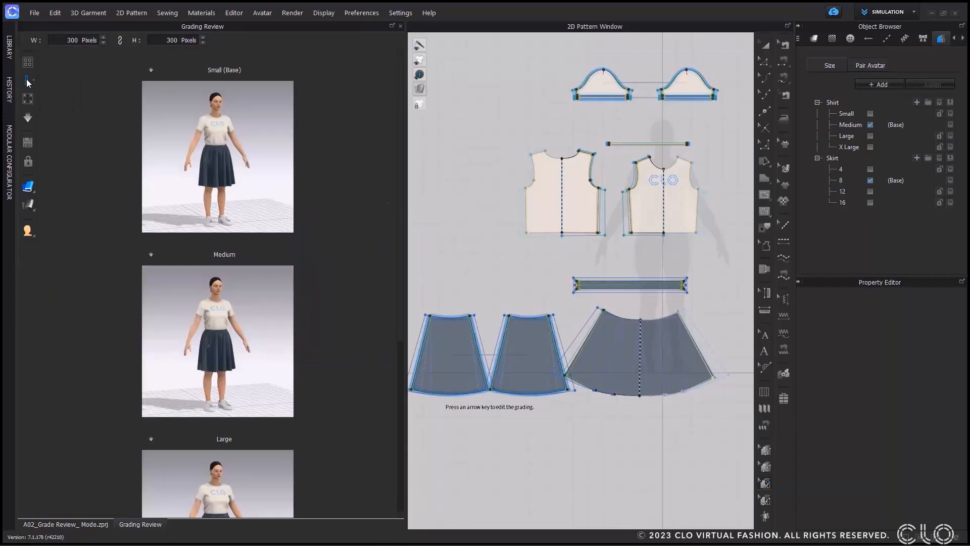
left_click(28, 81)
left_click(54, 82)
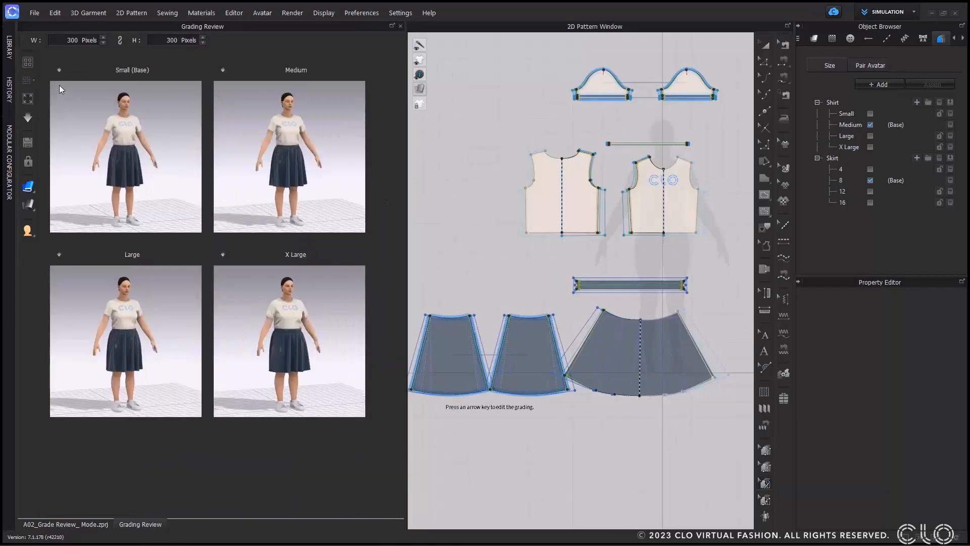
Expand the Grading Review to full screen and dock it again, and open the image save dialog without saving
left_click(28, 99)
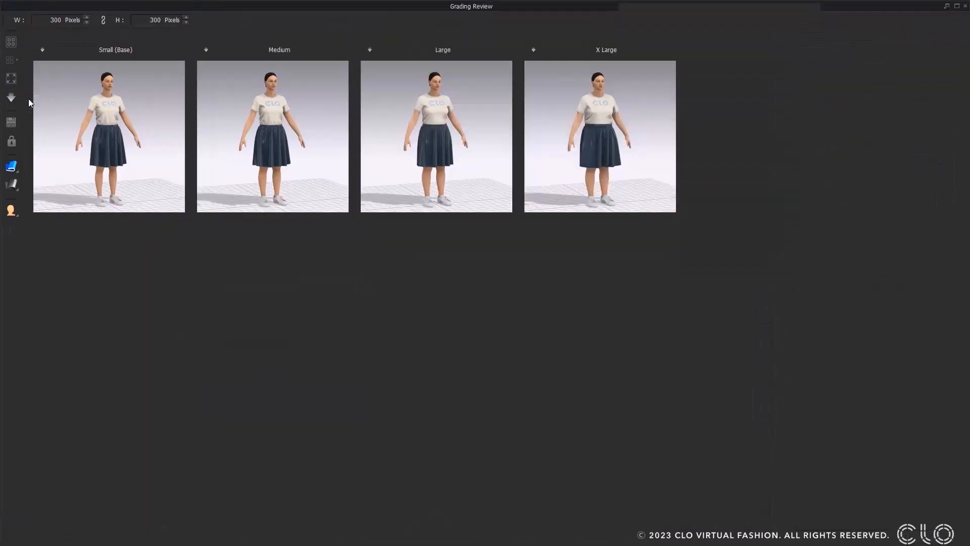
left_click(946, 6)
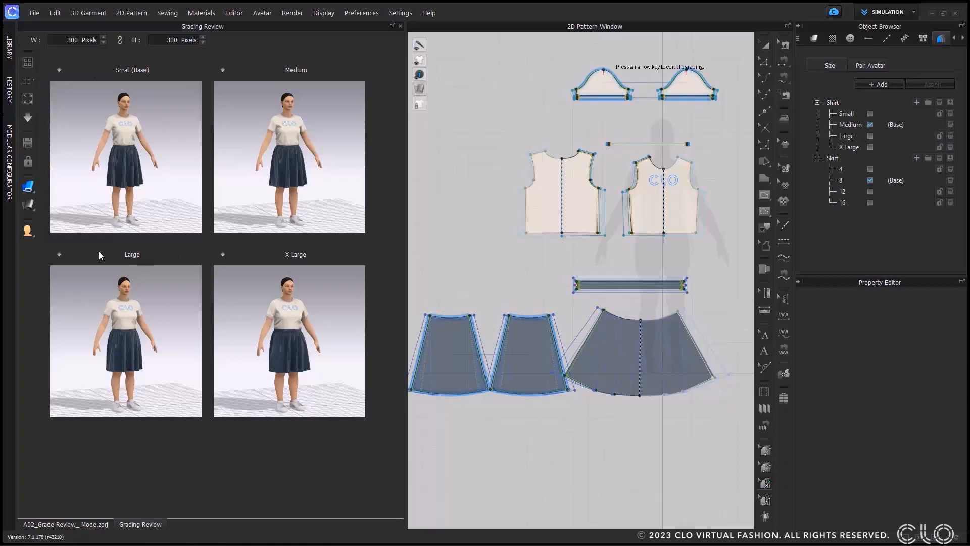
left_click(28, 143)
left_click(563, 321)
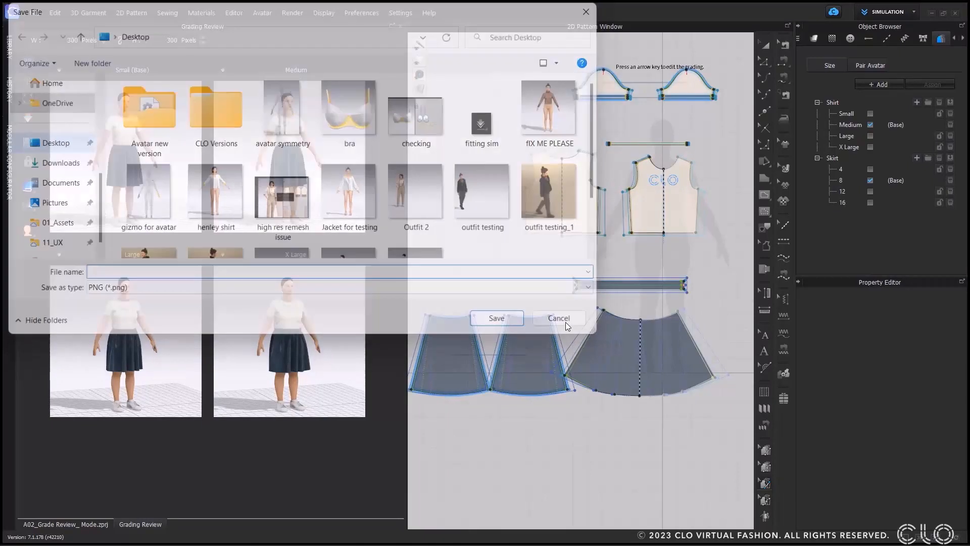
Unlock the shared camera to rotate only the Small view, and relock it to turn all sizes to the front
left_click(29, 163)
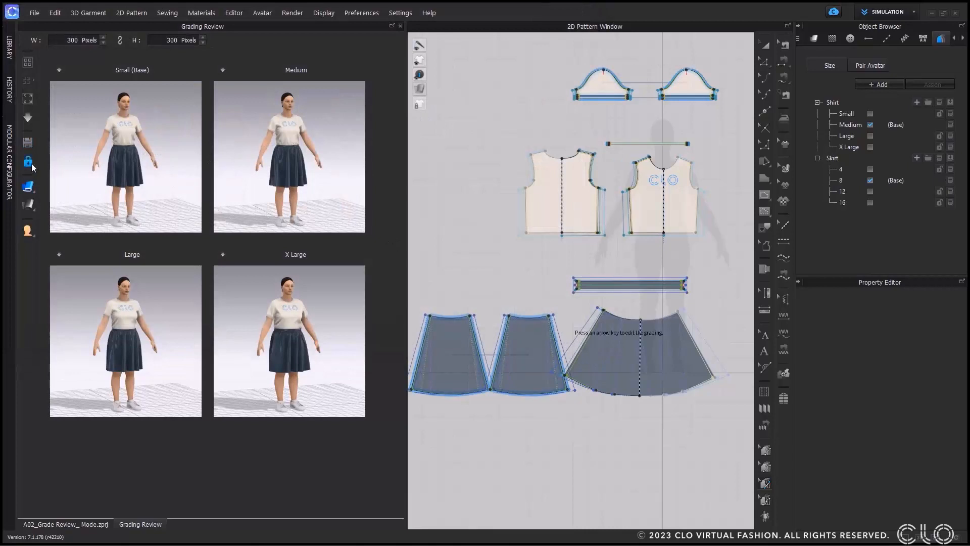
left_click_drag(138, 172, 62, 168)
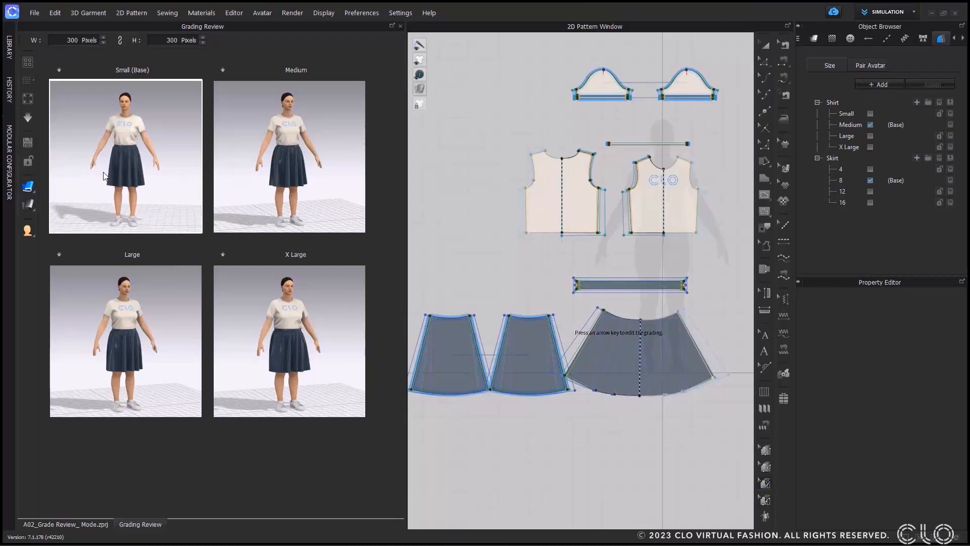
left_click(28, 163)
left_click_drag(336, 168, 312, 177)
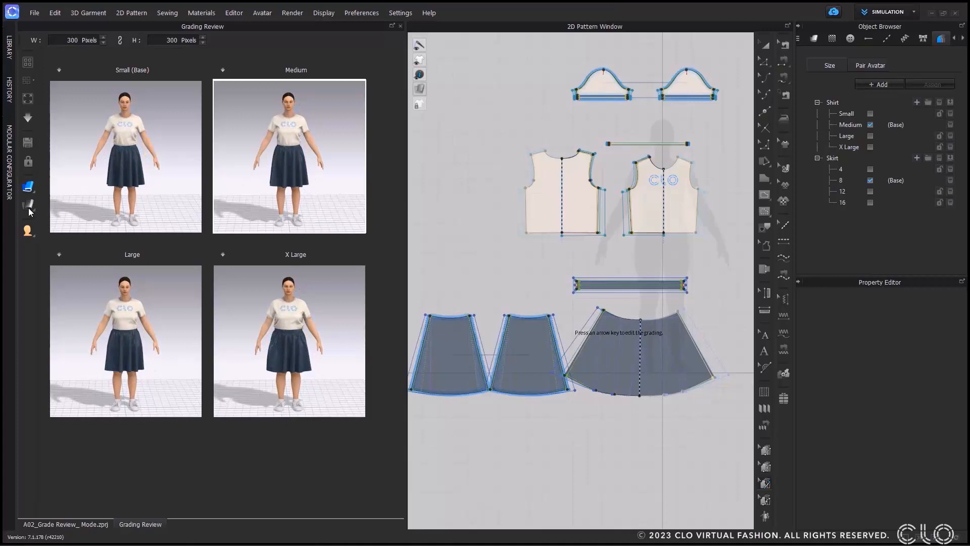
Preview the graded garments with monochrome and translucent surfaces, and restore the textured surface
left_click(28, 187)
left_click(78, 201)
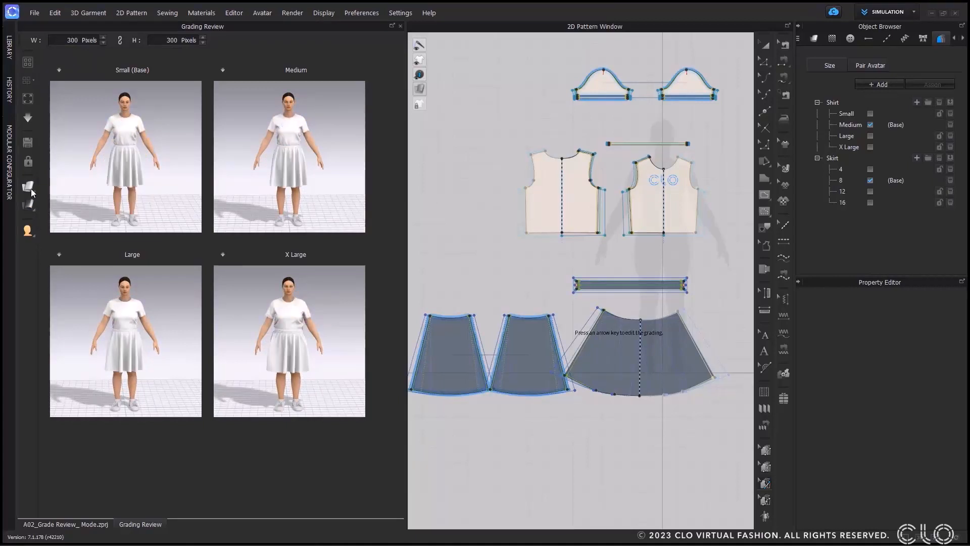
left_click(29, 186)
left_click(86, 210)
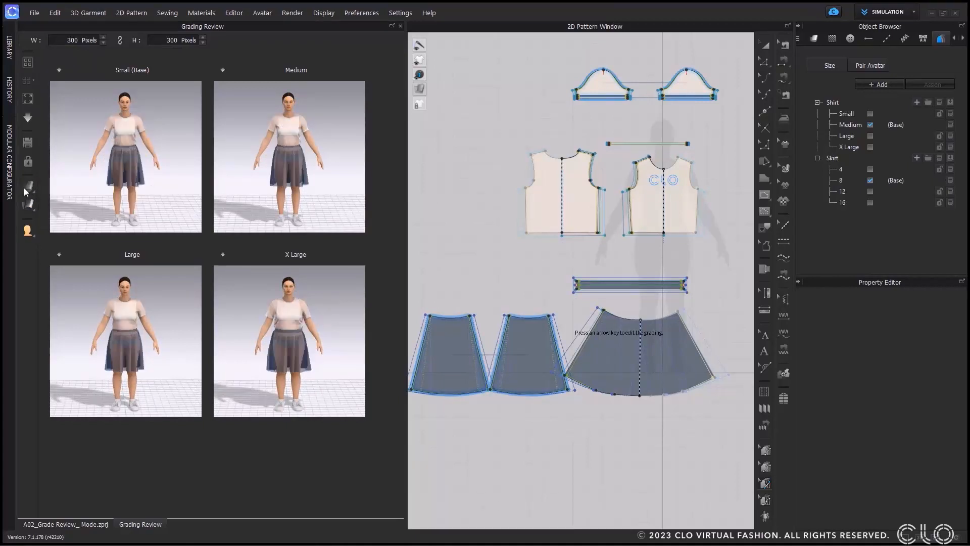
left_click(26, 185)
left_click(48, 202)
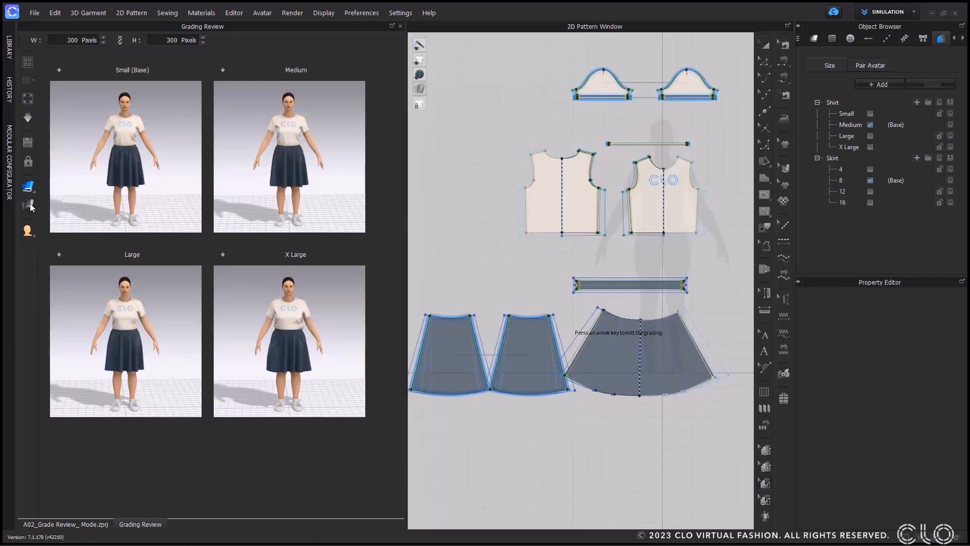
View the Stress Map and Strain Map on all graded sizes, and return to the textured garments
left_click(30, 203)
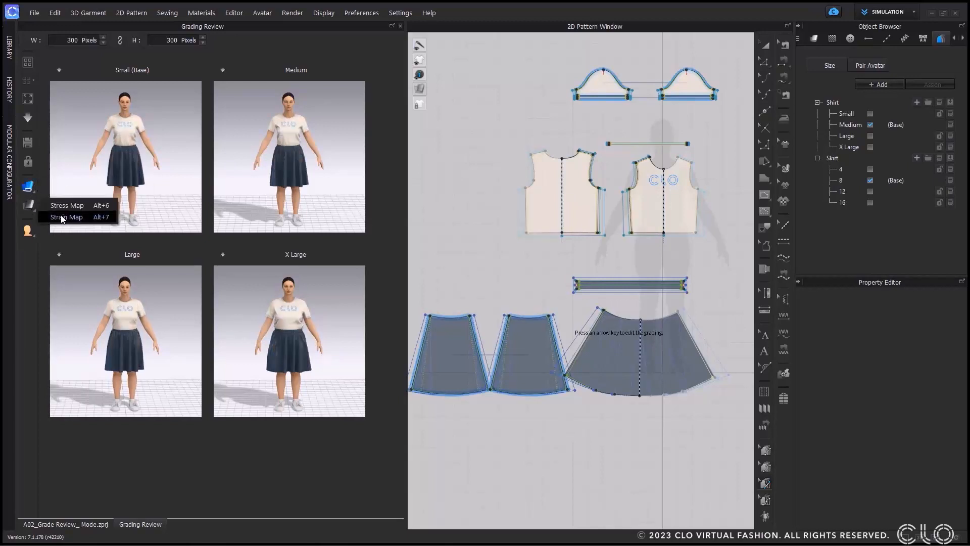
left_click(29, 205)
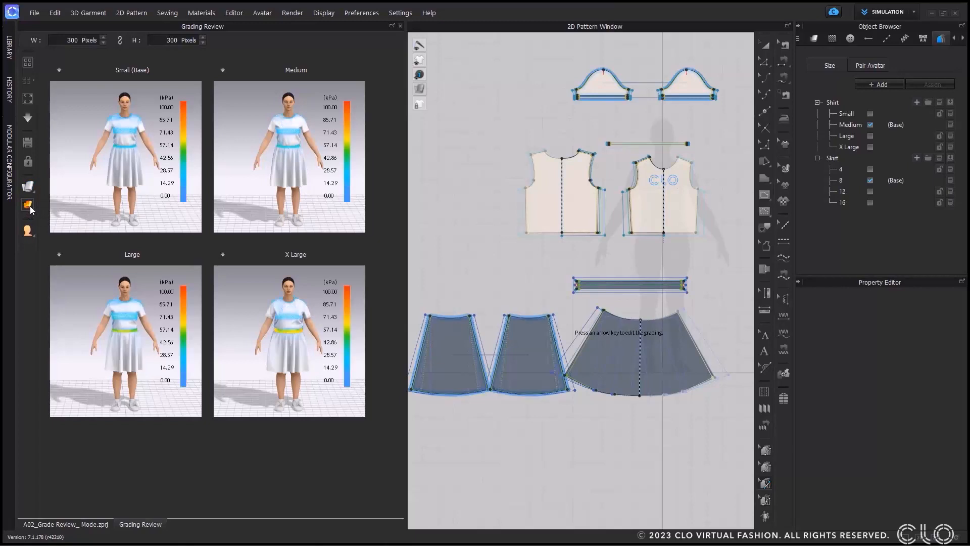
left_click(29, 204)
left_click(63, 220)
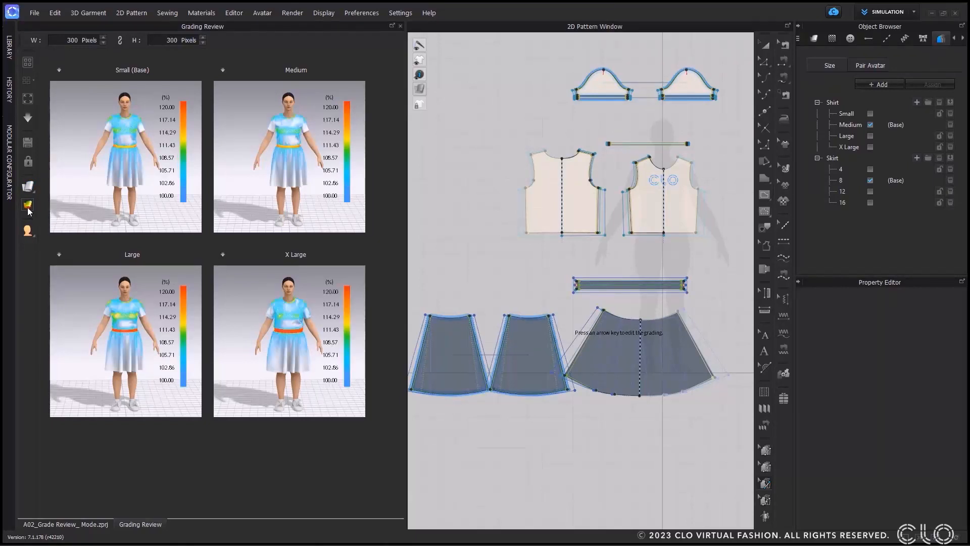
left_click(29, 207)
left_click(61, 219)
Preview the avatars with monochrome and mesh surfaces in all graded sizes, and restore the textured surface
left_click(29, 232)
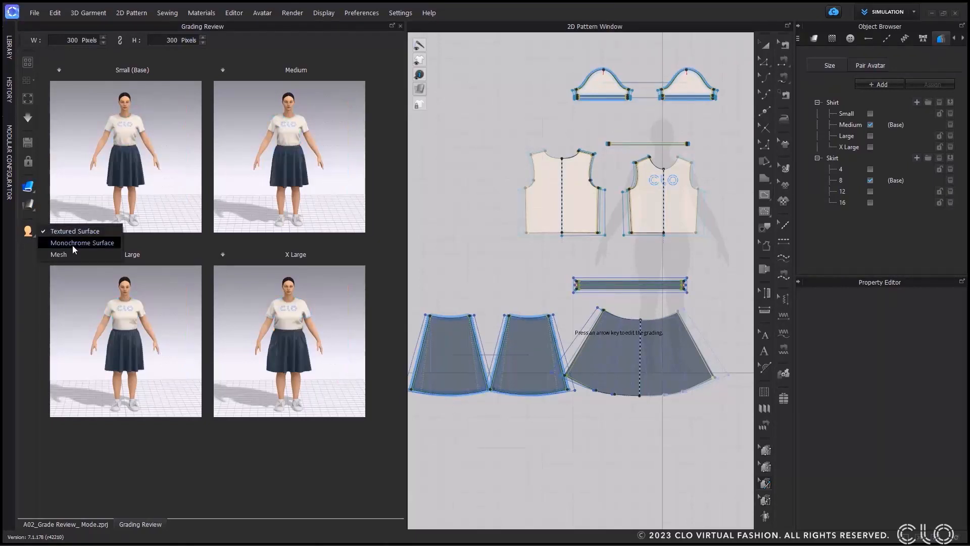
left_click(71, 245)
left_click(28, 230)
left_click(61, 253)
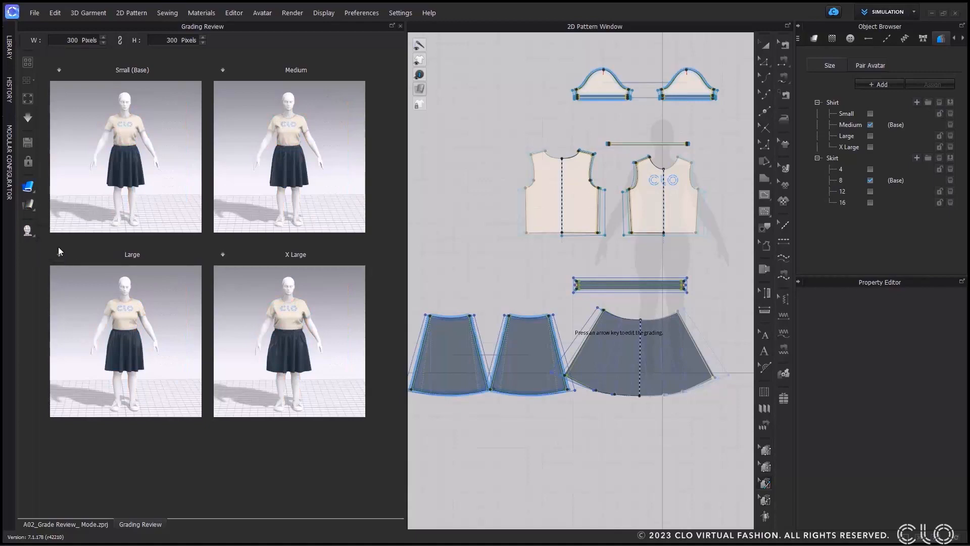
left_click(28, 232)
left_click(71, 231)
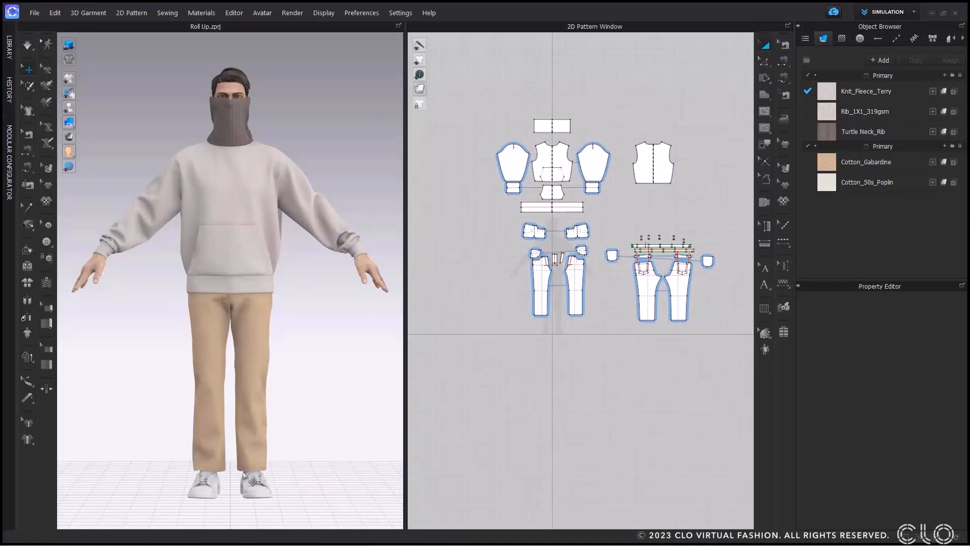
Examine the trouser hems on the avatar together with the front and back trouser leg patterns
left_click(28, 250)
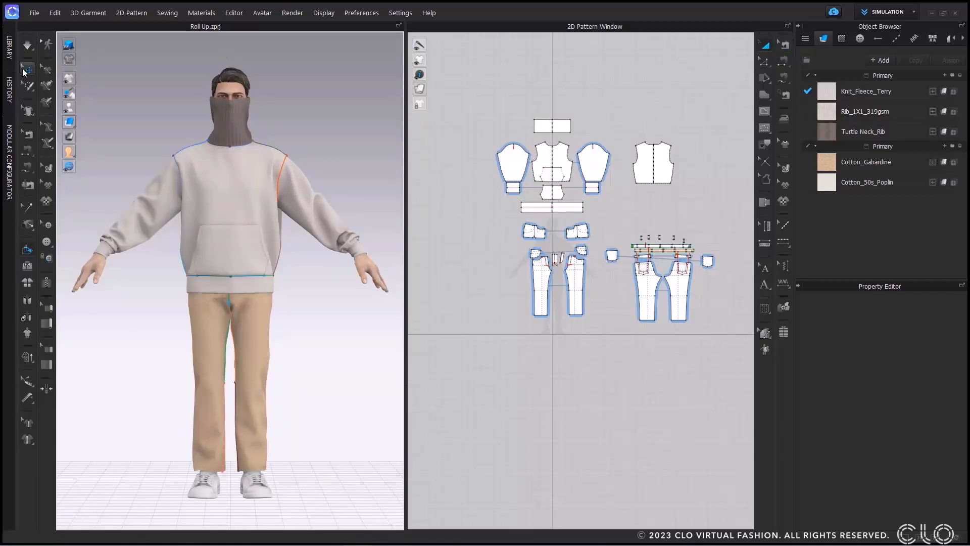
left_click(25, 70)
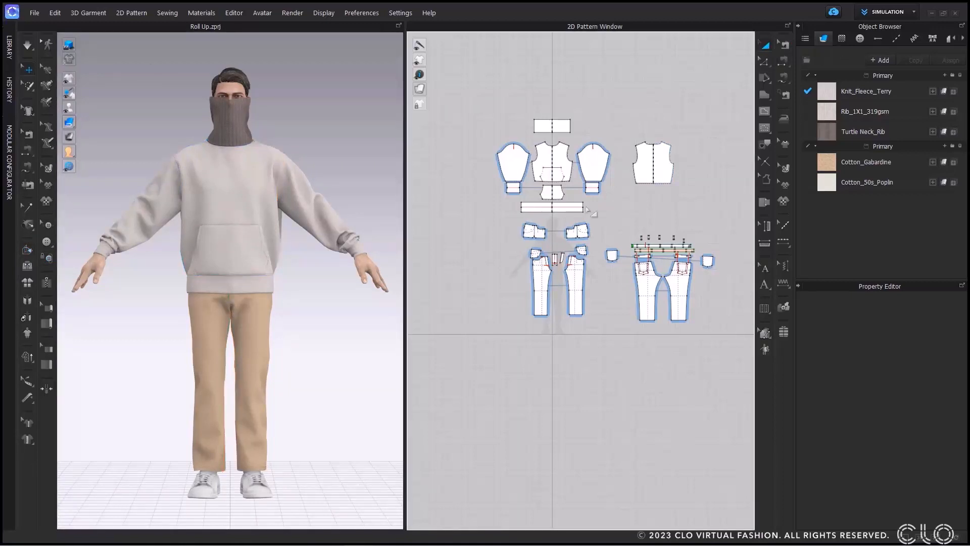
scroll(318, 328, "up", 5)
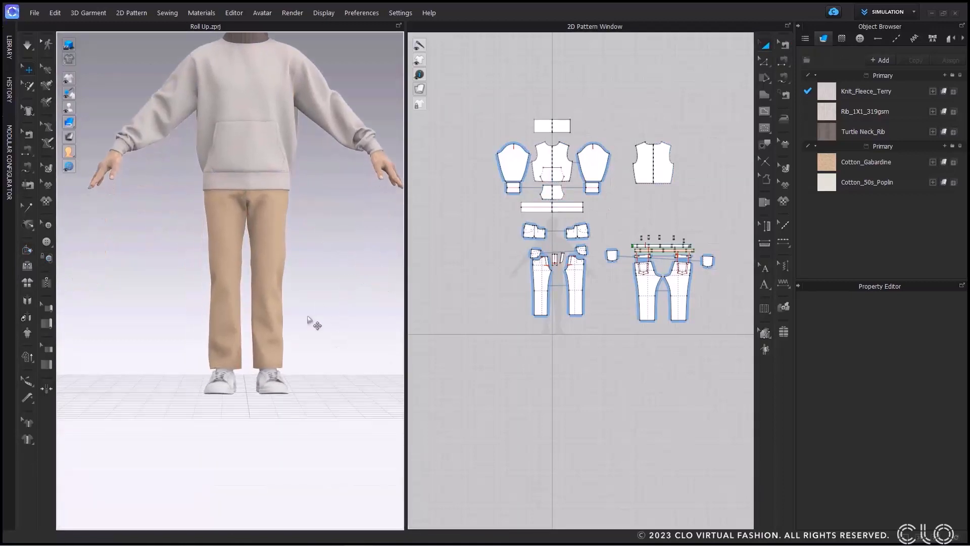
scroll(269, 375, "up", 5)
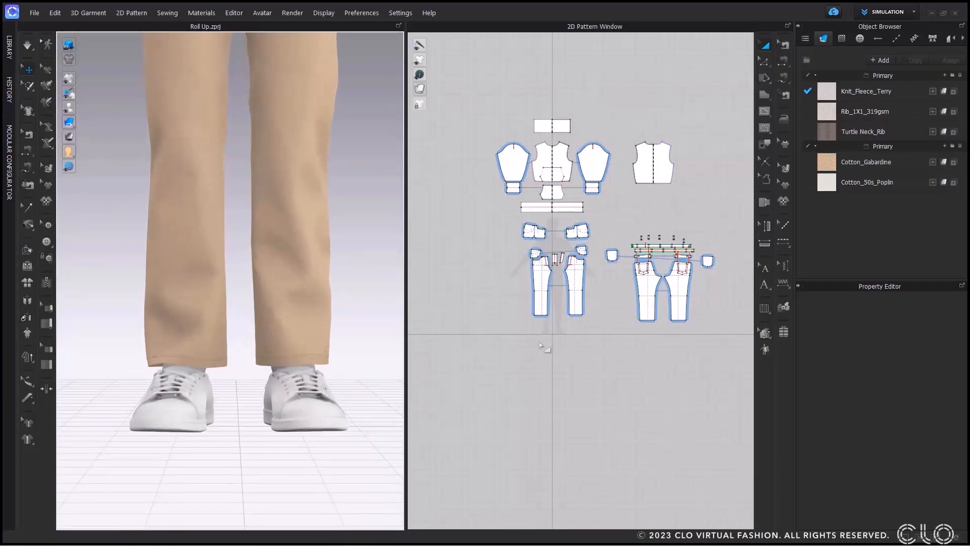
scroll(544, 333, "up", 4)
scroll(544, 333, "up", 2)
middle_click_drag(637, 324, 507, 335)
scroll(593, 335, "down", 4)
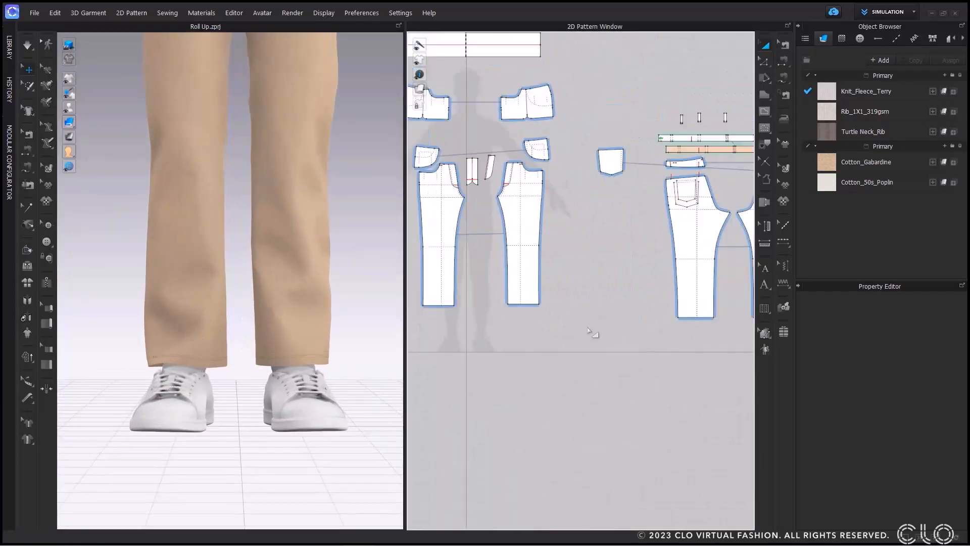
middle_click_drag(671, 331, 637, 330)
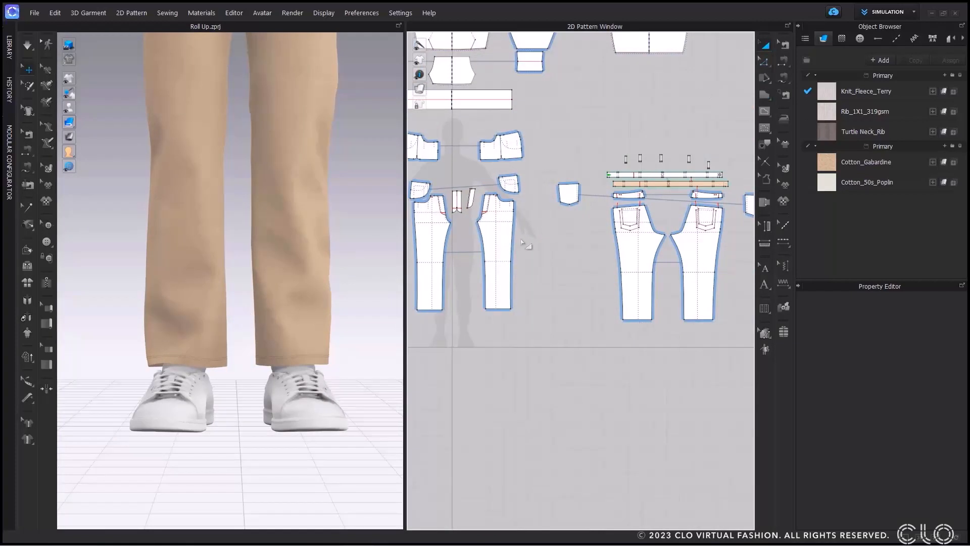
left_click(431, 257)
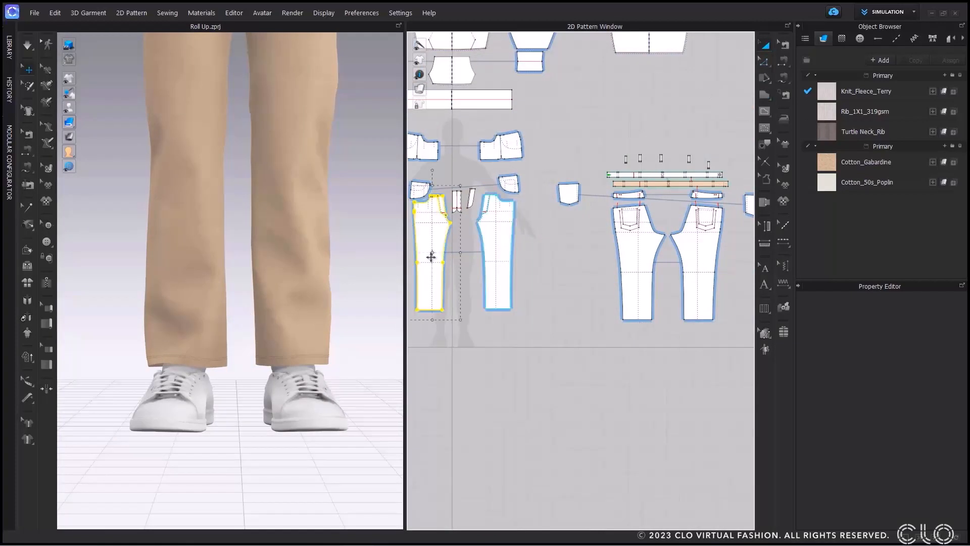
left_click(684, 270)
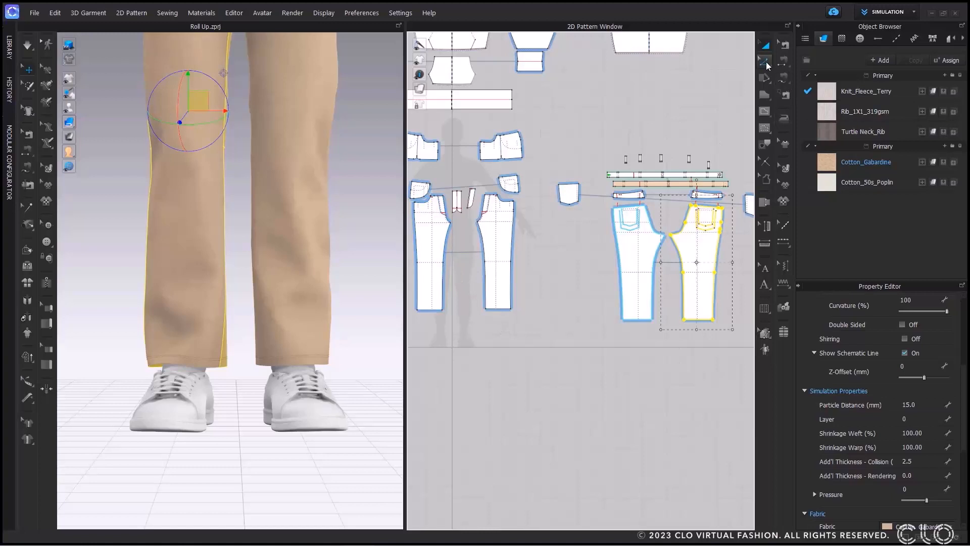
Roll up the hem lines of the avatar's right trouser leg, front and back, 2 times at a 30 mm distance
left_click(766, 66)
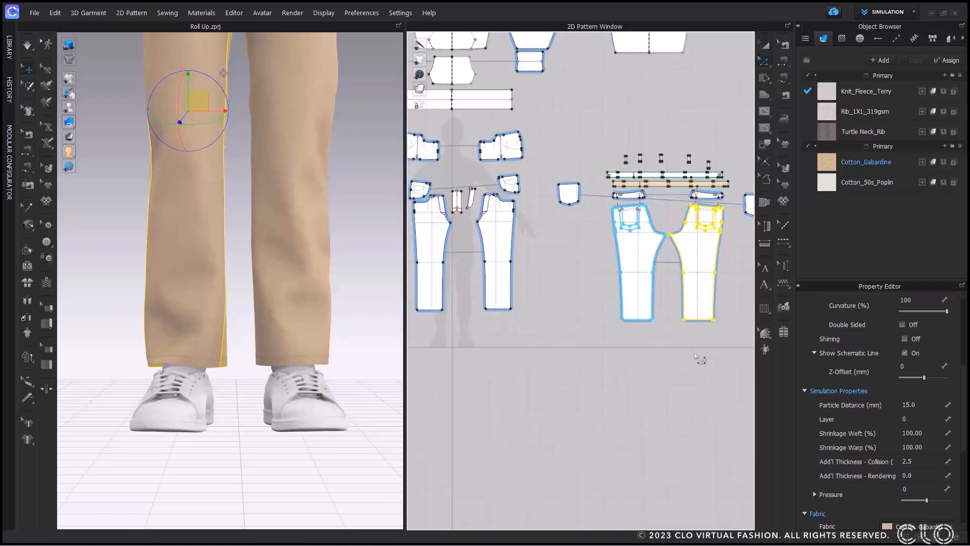
left_click(701, 360)
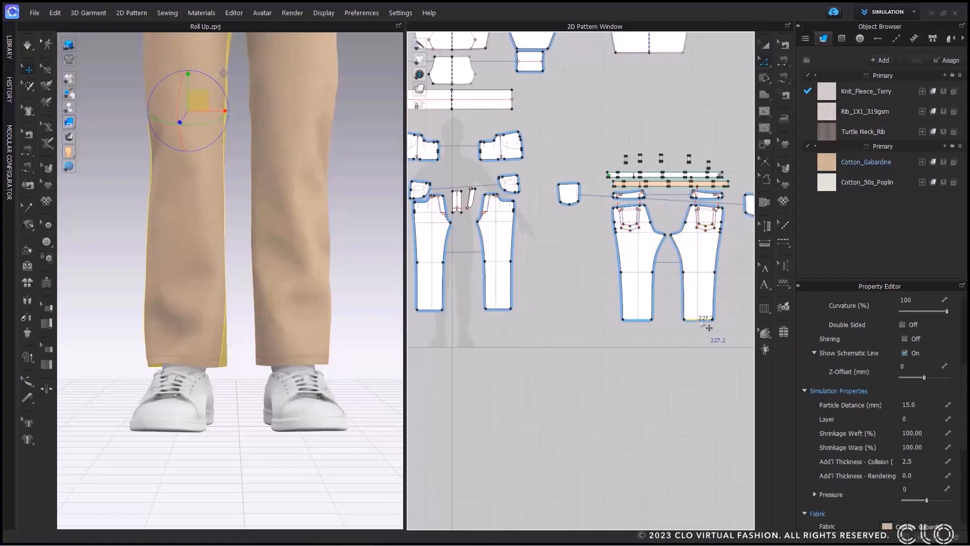
left_click(433, 310, "shift")
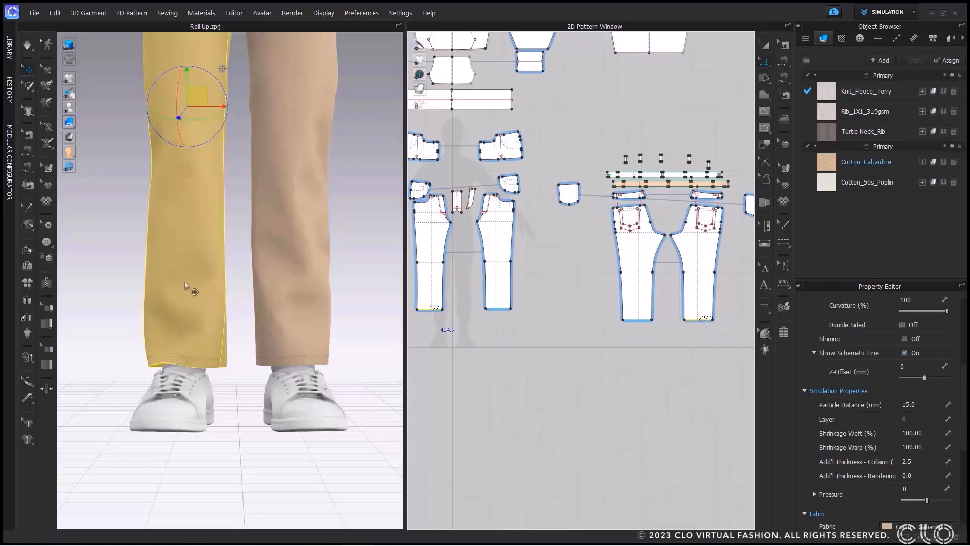
right_click_drag(170, 332, 303, 328)
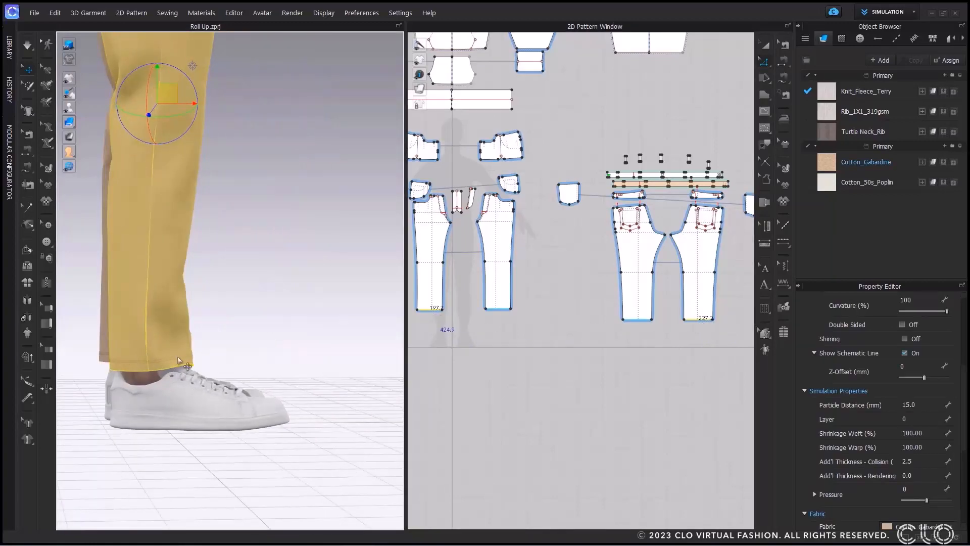
right_click_drag(185, 347, 97, 347)
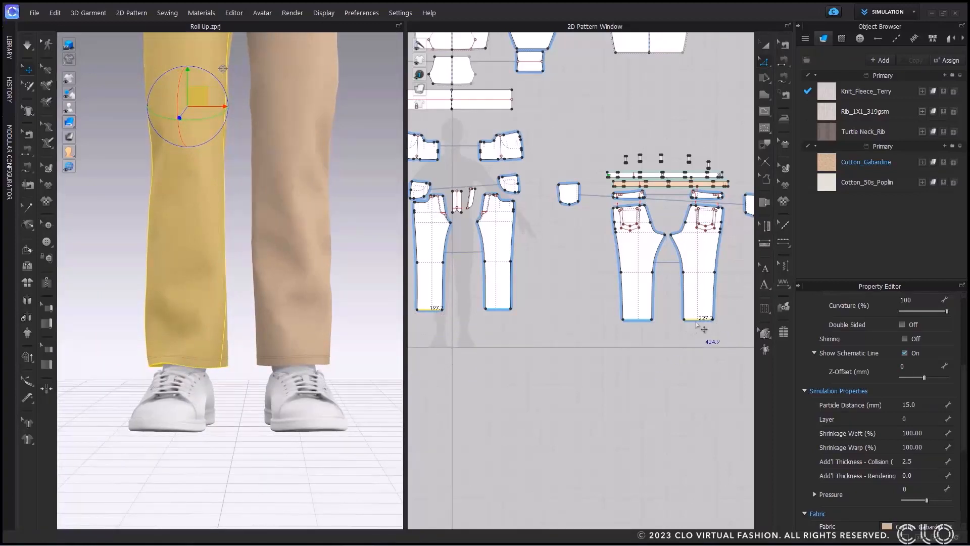
right_click(697, 323)
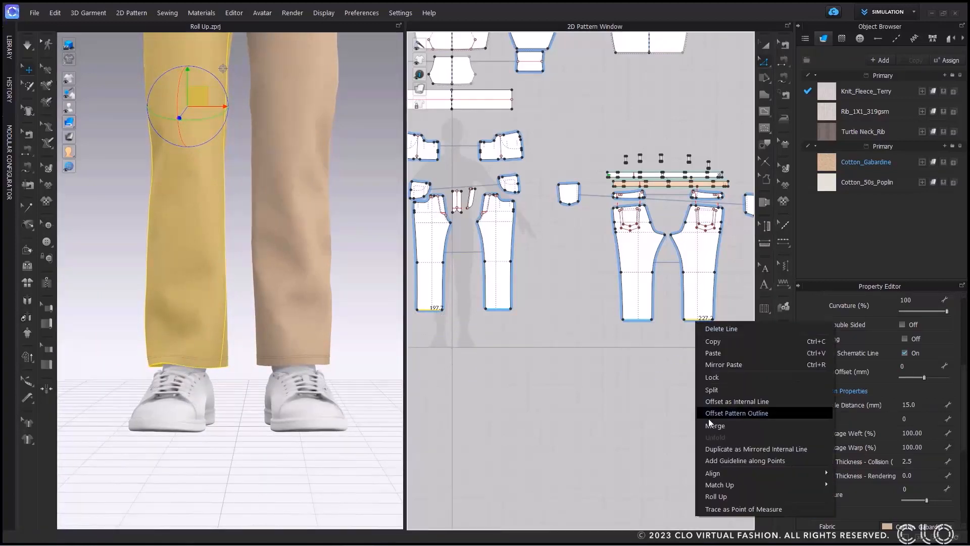
left_click(743, 496)
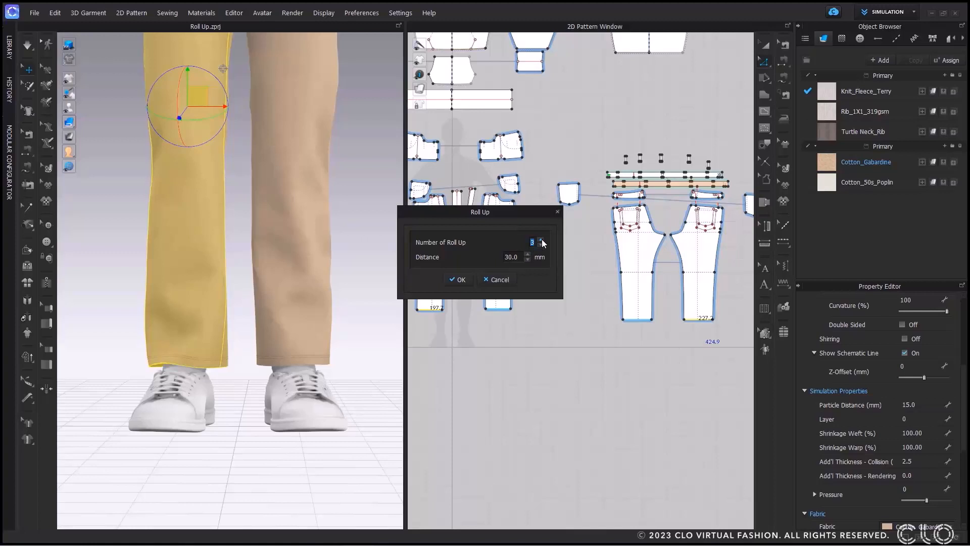
key("Tab")
left_click_drag(524, 215, 536, 346)
left_click(553, 374)
left_click(472, 409)
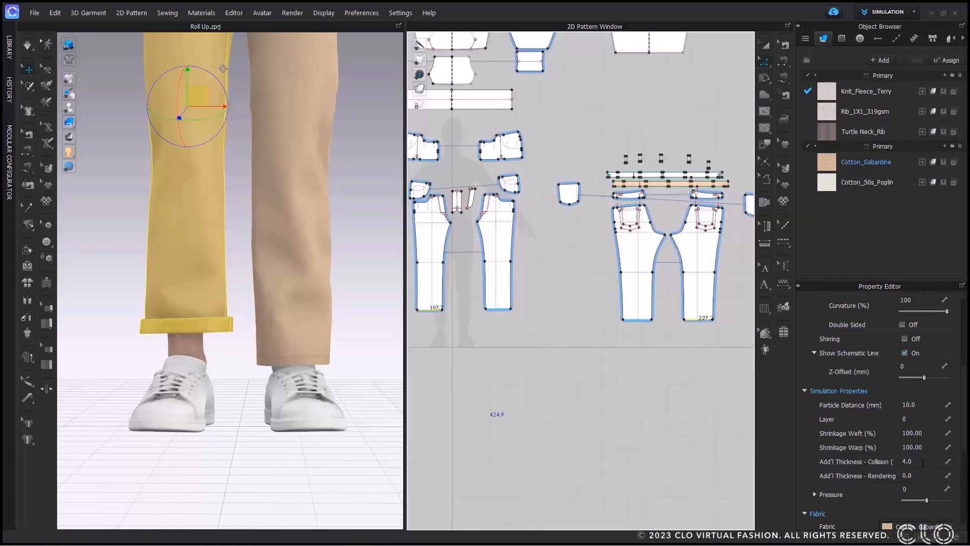
Simulate the garment to settle the rolled-up cuff on the avatar's right leg
scroll(214, 323, "up", 3)
mouse_move(215, 323)
right_mouse_down()
mouse_move(192, 346)
mouse_move(161, 345)
mouse_move(207, 326)
right_mouse_up()
scroll(161, 344, "down", 3)
key("space")
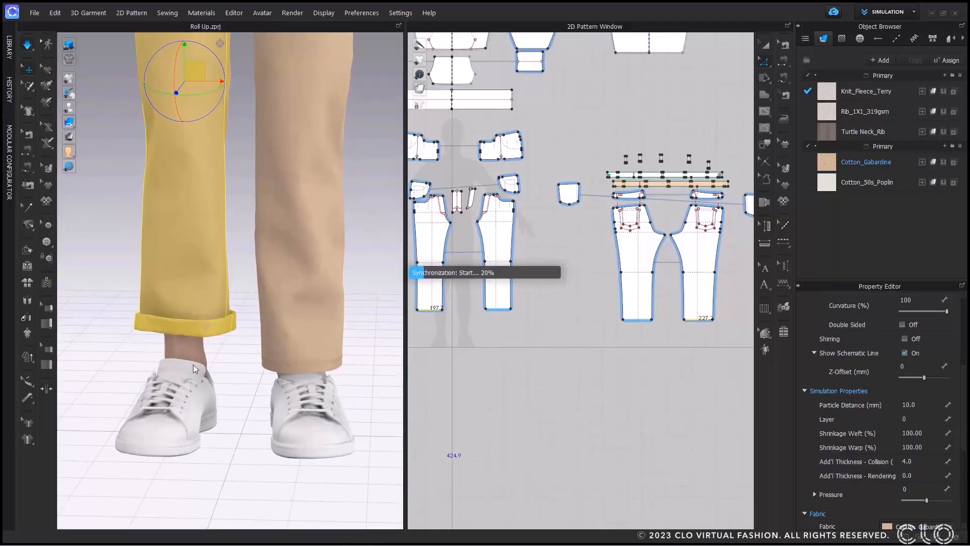
left_click(231, 365)
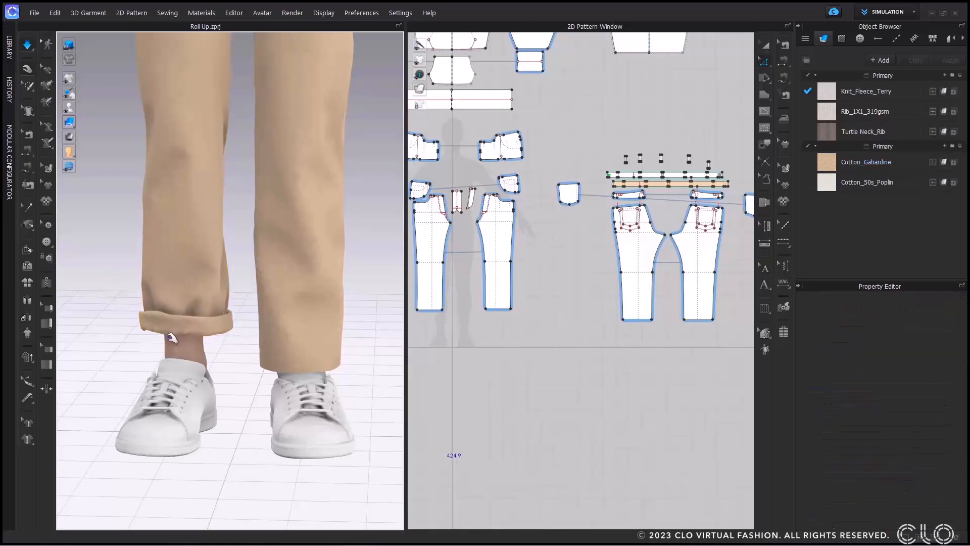
key("w")
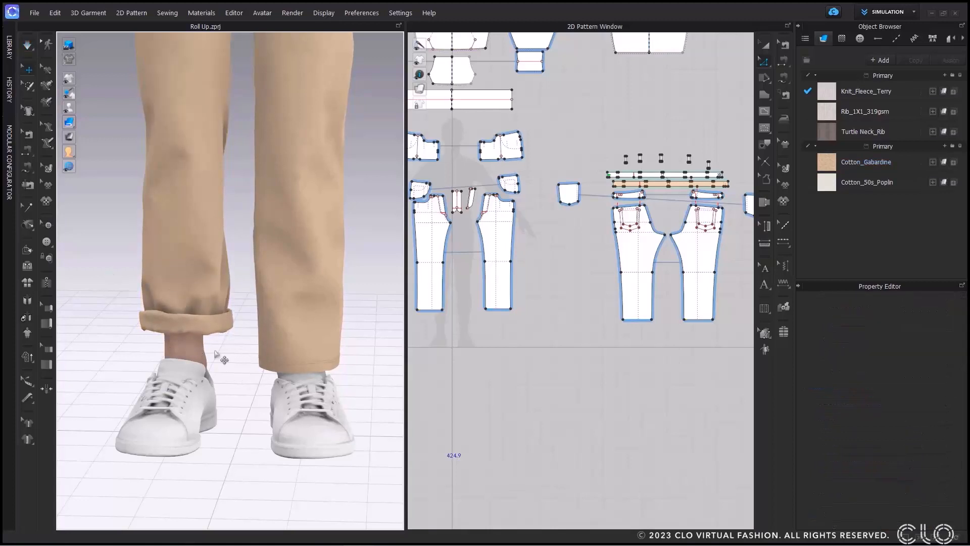
Roll up the front and back hem lines of the avatar's left trouser leg 2 times at a 30 mm distance
left_click(497, 309)
left_click(638, 319, "shift")
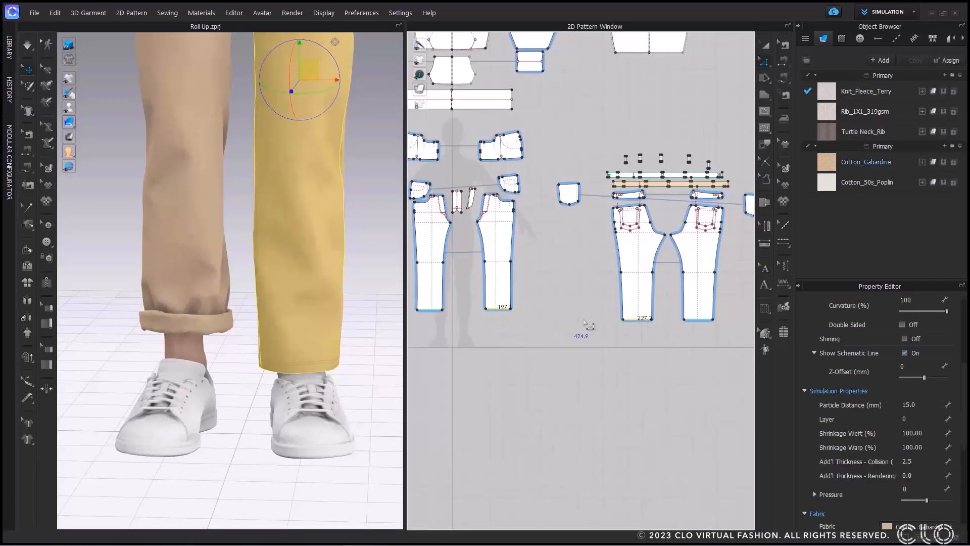
right_click_drag(375, 362, 393, 350)
right_click(498, 308)
left_click(527, 394)
left_click_drag(508, 210, 507, 325)
double_click(513, 370)
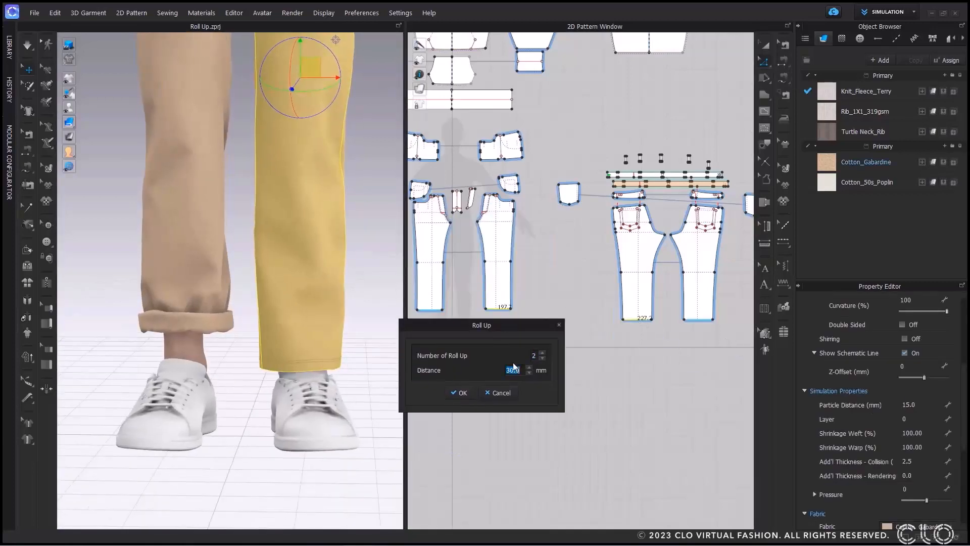
left_click(459, 394)
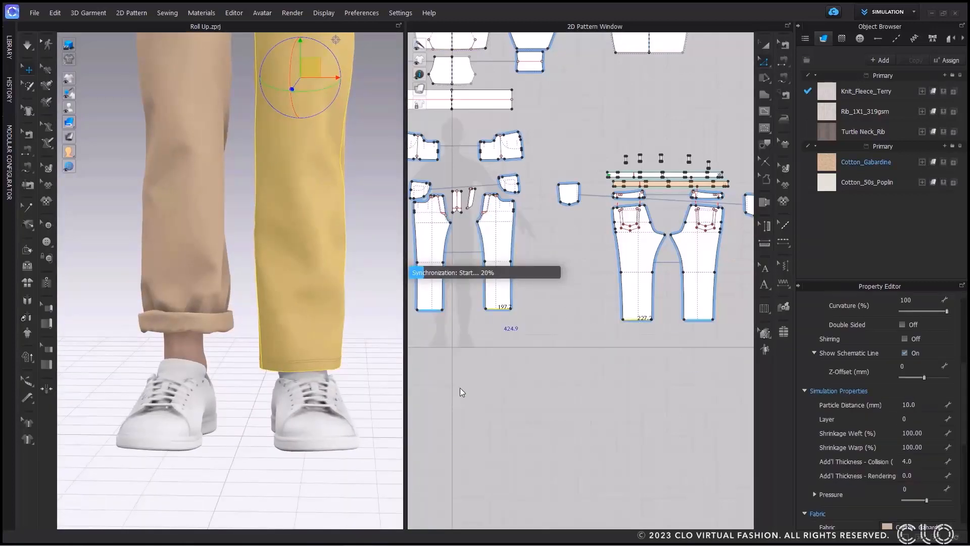
Simulate the garment to settle the left leg's cuff, and show the outfit from the front
left_click(29, 49)
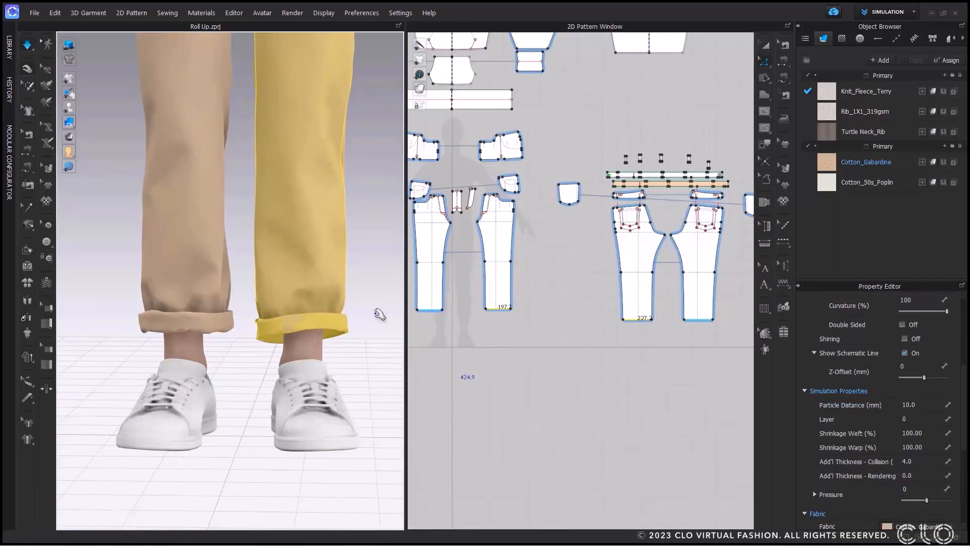
key("space")
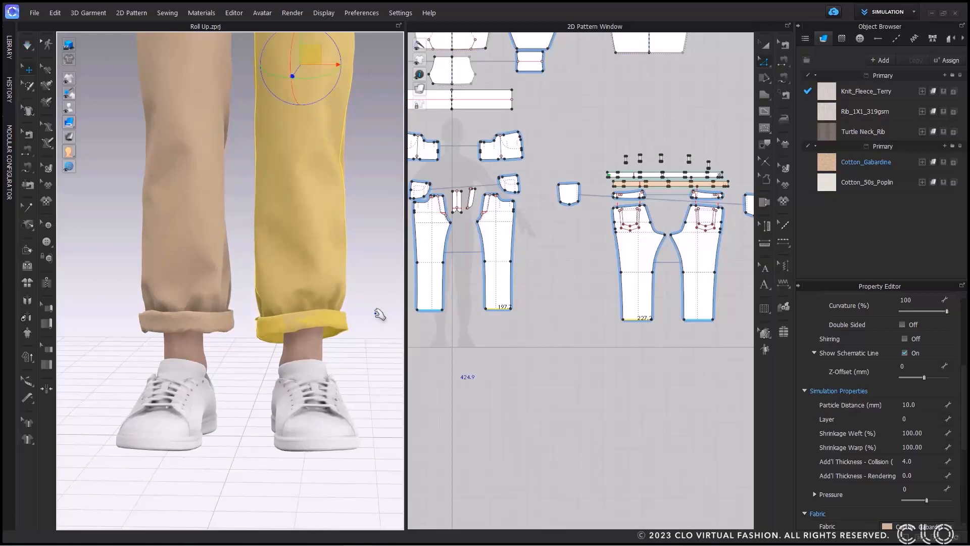
left_click(377, 317)
scroll(376, 316, "down", 3)
key("2")
middle_click_drag(331, 361, 348, 323)
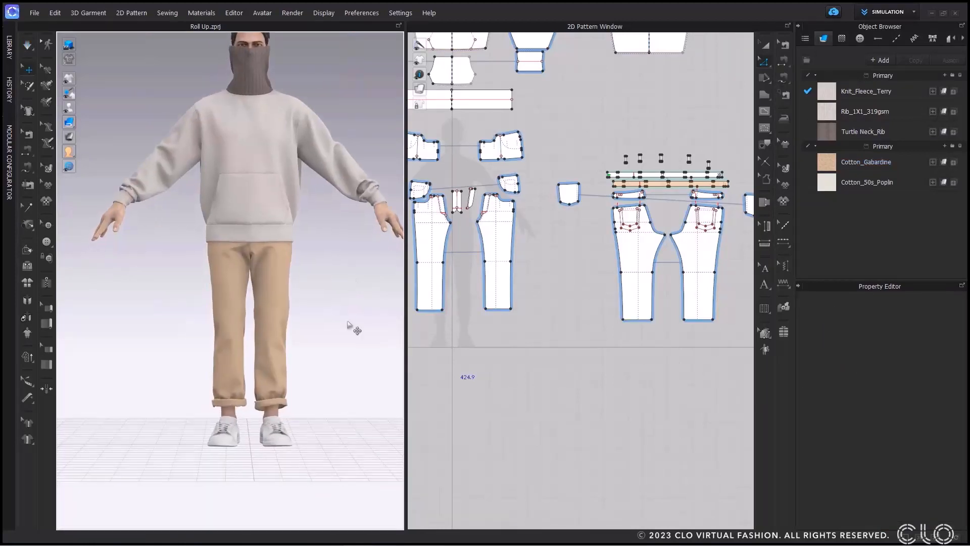
key("space")
key("space")
Set the additional collision thickness of all four front and back trouser leg patterns to 2.5 mm
left_click(765, 45)
left_click(427, 268)
left_click(496, 265, "shift")
left_click(632, 264, "shift")
left_click(696, 263, "shift")
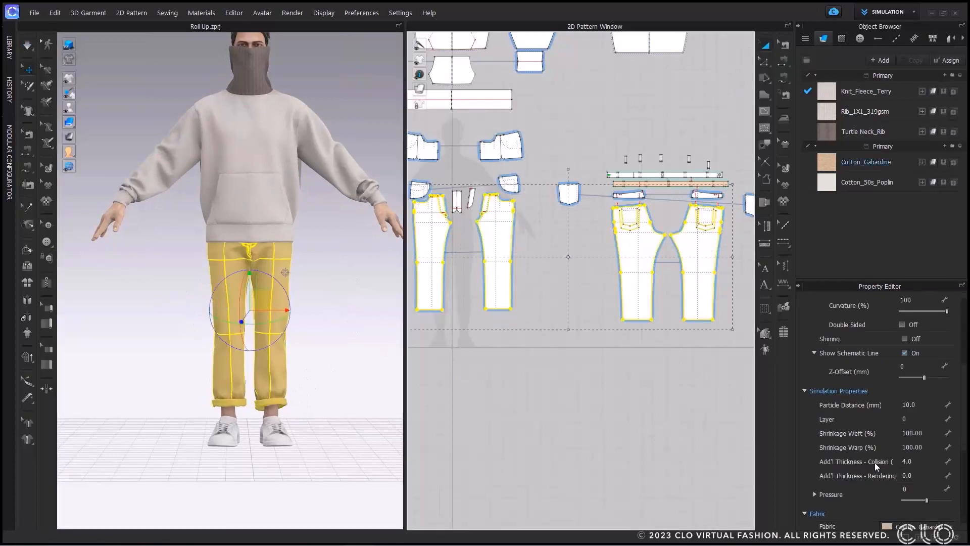
left_click(911, 462)
type("2.5")
key("Return")
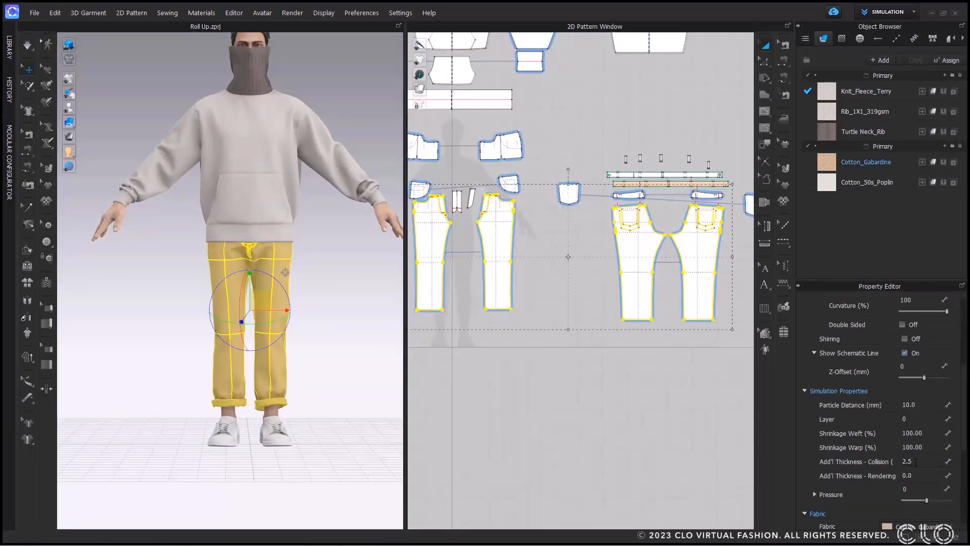
left_click(610, 413)
Simulate the trousers and pull the cuff on the avatar's left leg into shape
scroll(273, 420, "up", 4)
scroll(274, 421, "up", 5)
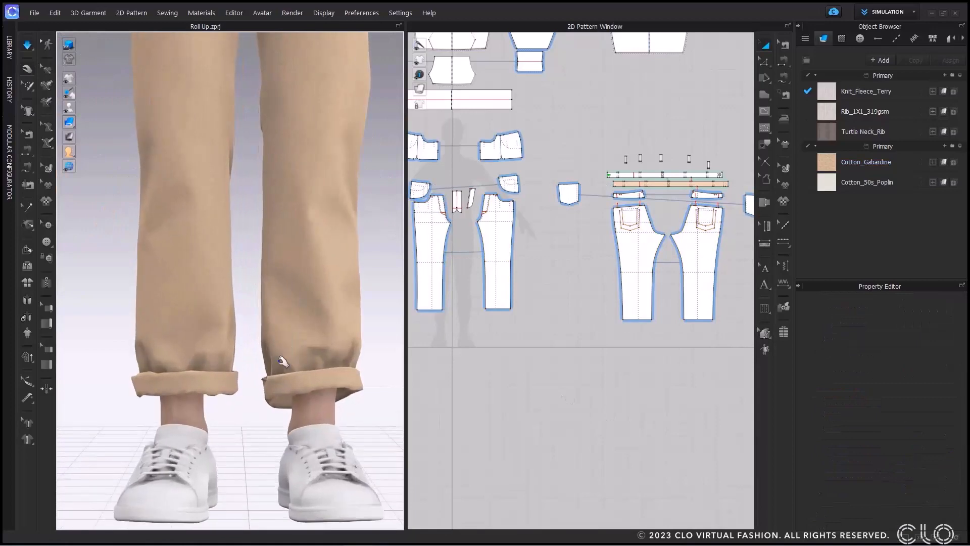
left_click(264, 382)
left_click(249, 407)
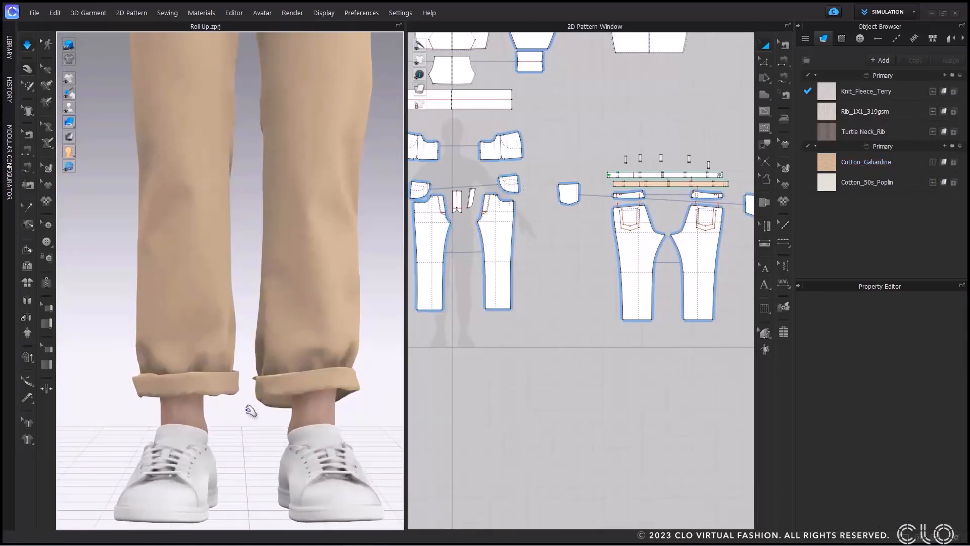
right_click_drag(251, 410, 213, 410)
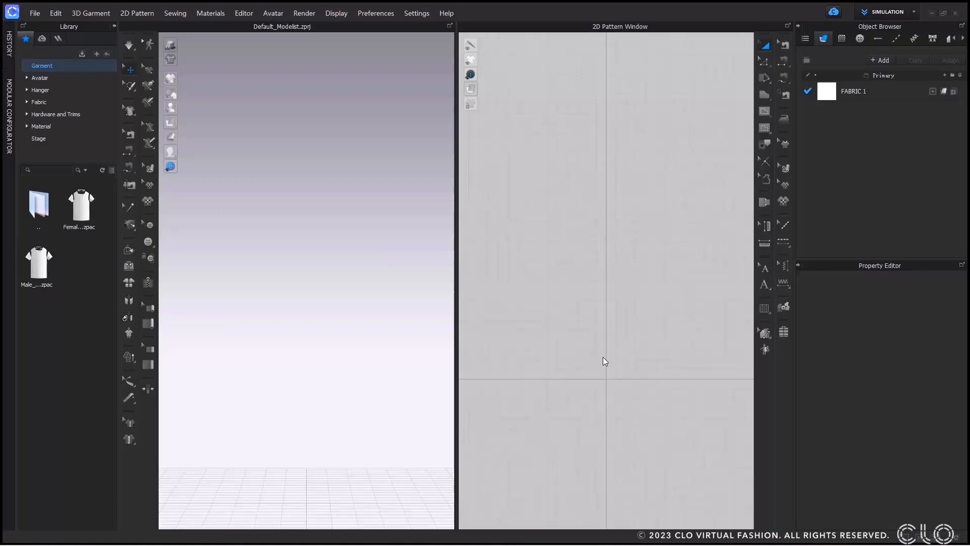
Convert the Walk.fbx motion file with Auto Convert to Motion for the Female gender, closing without saving from the dialog
left_click(274, 13)
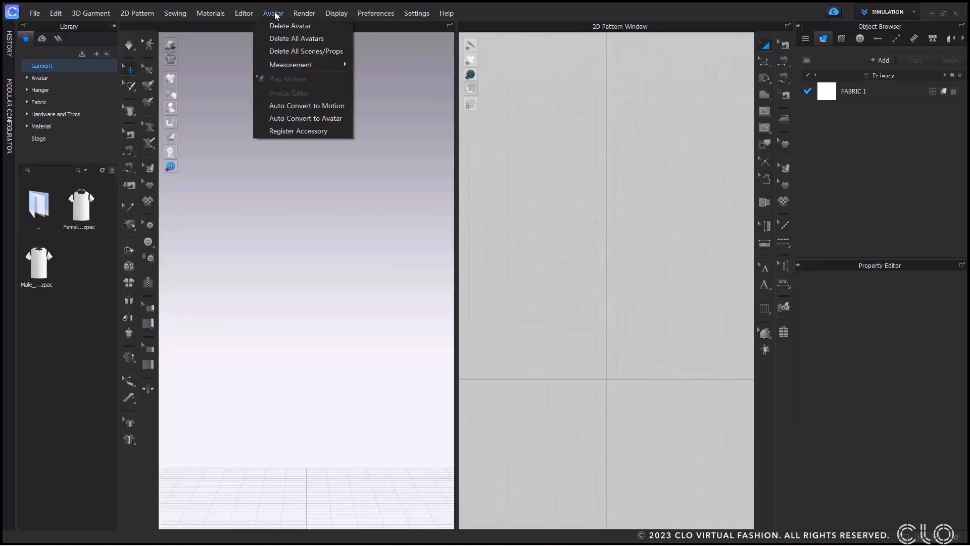
left_click(294, 108)
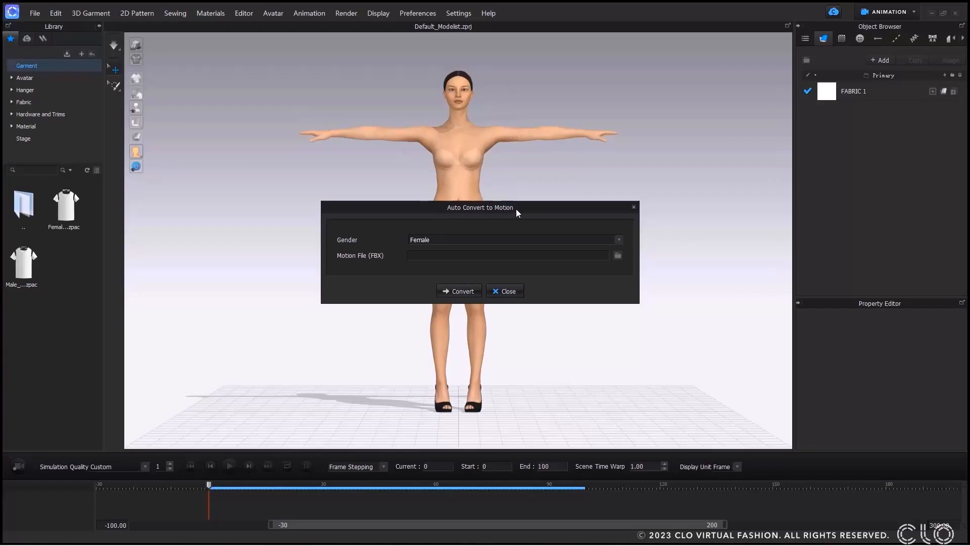
left_click(620, 238)
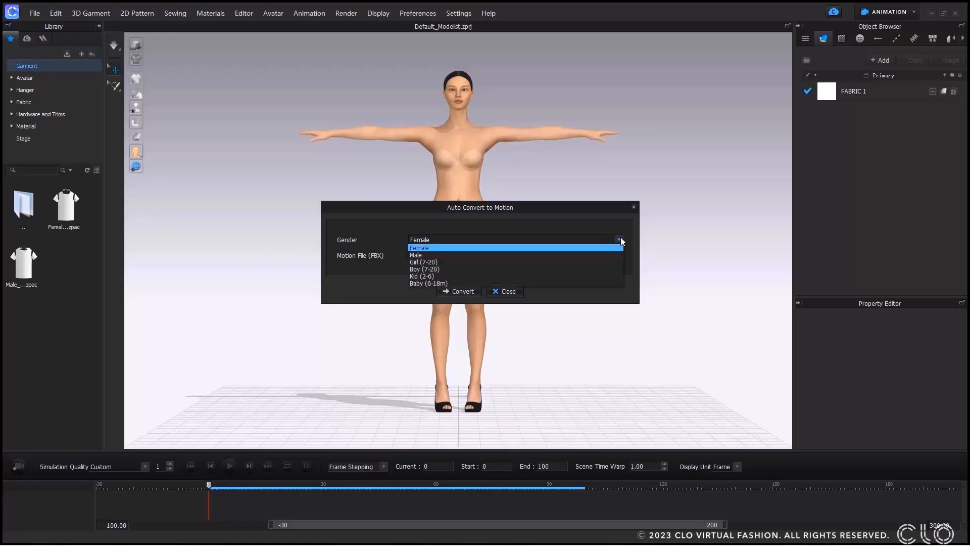
left_click(620, 238)
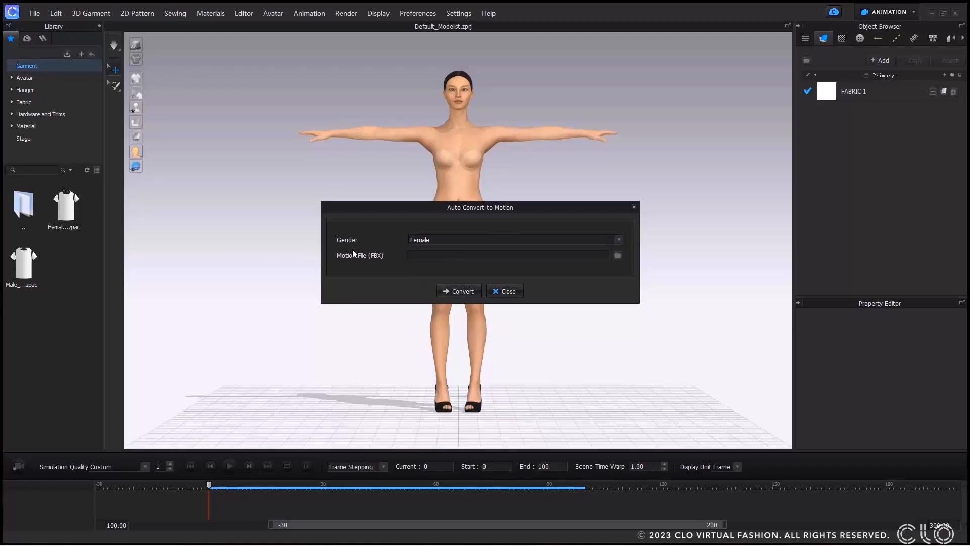
left_click(618, 255)
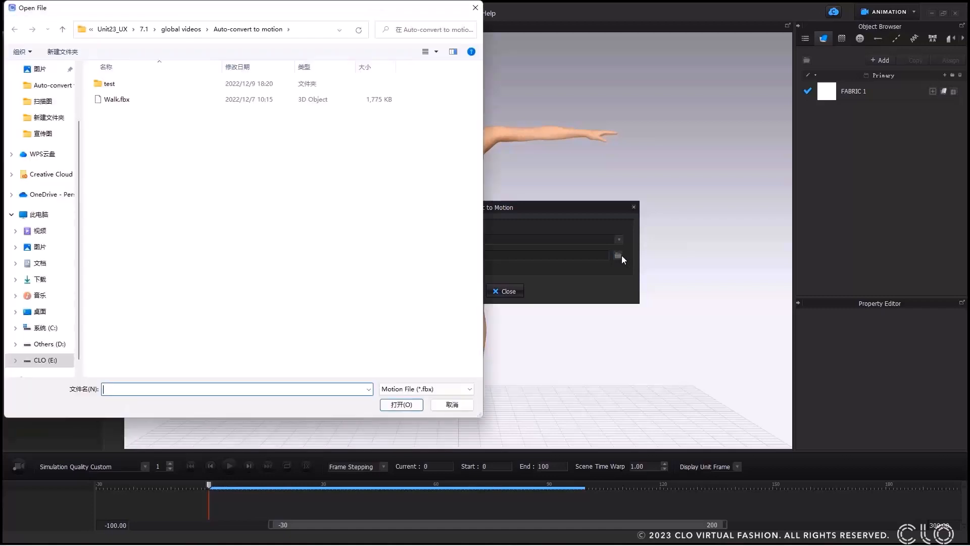
left_click(122, 99)
left_click(401, 404)
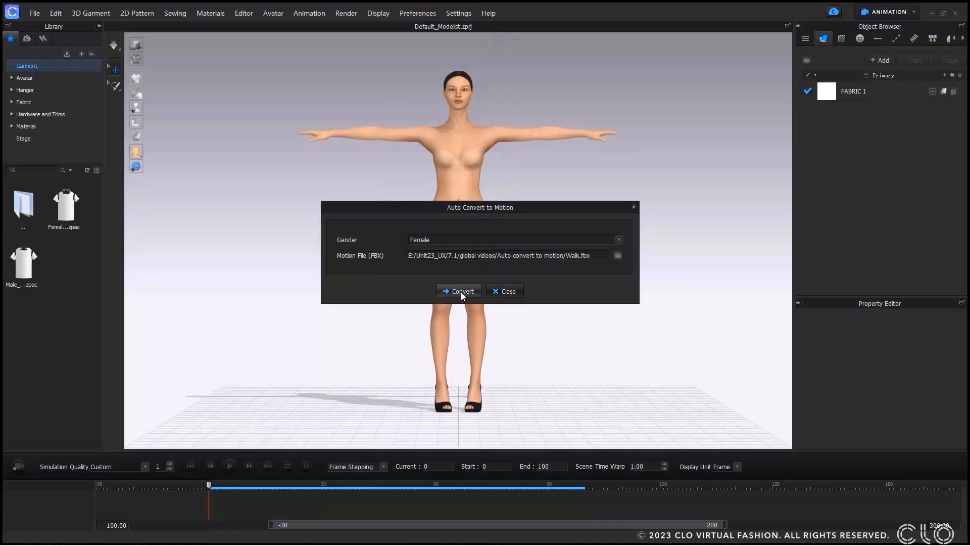
left_click(461, 292)
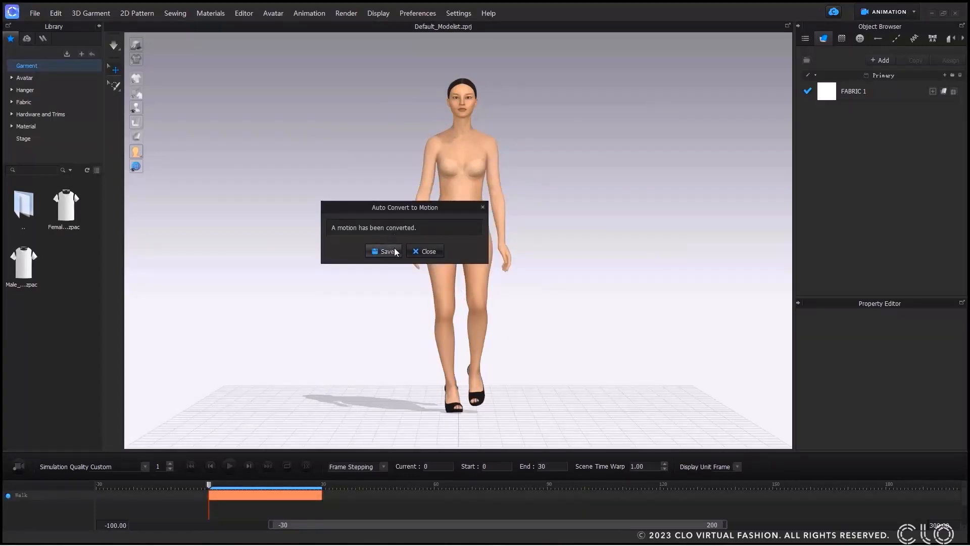
left_click(424, 252)
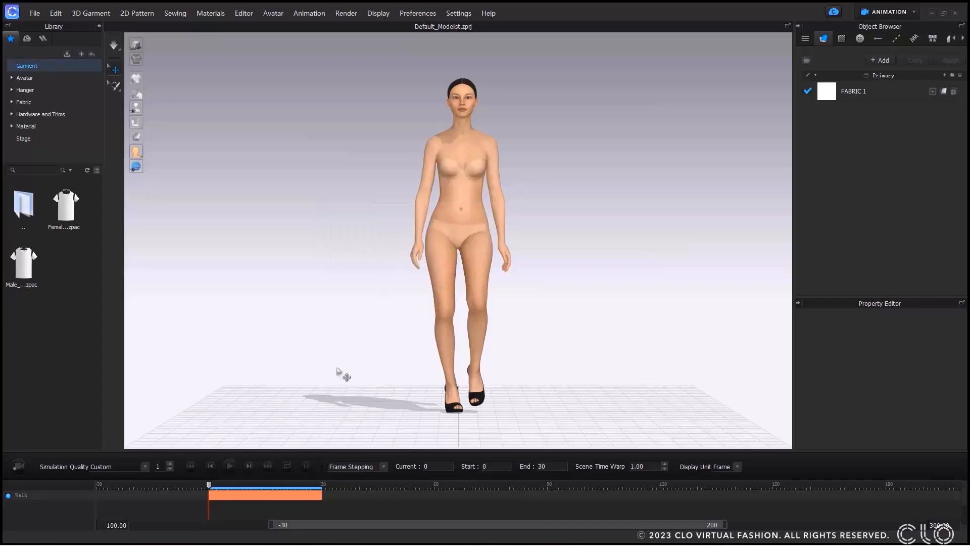
Play the converted walk motion from the front and again from the start in a side view
left_click(230, 464)
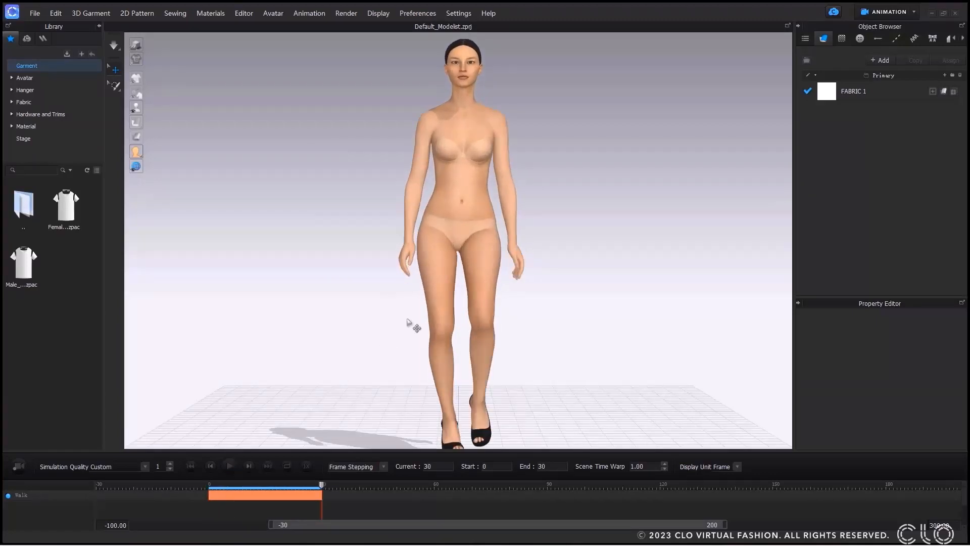
scroll(467, 280, "down", 3)
right_click_drag(472, 278, 539, 254)
middle_click_drag(539, 254, 405, 259)
left_click(191, 465)
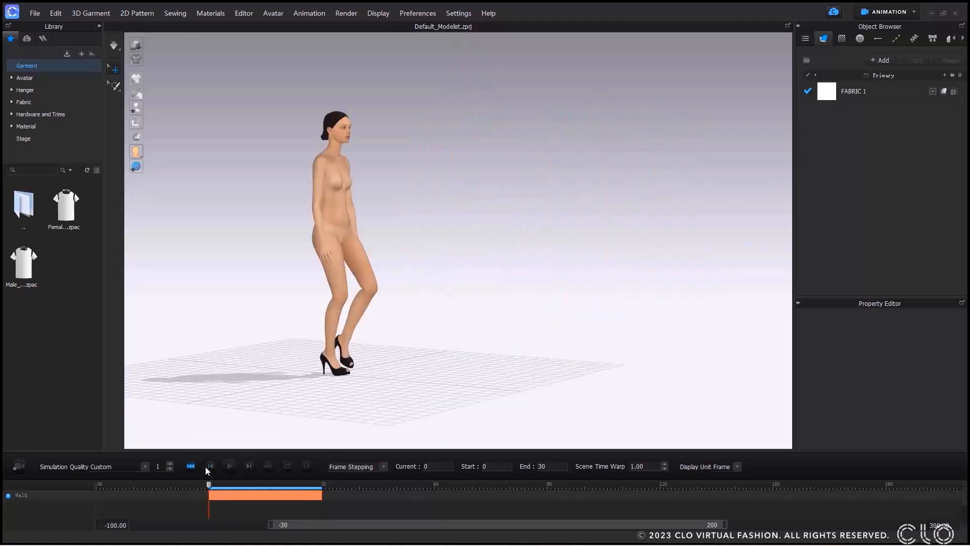
left_click(230, 465)
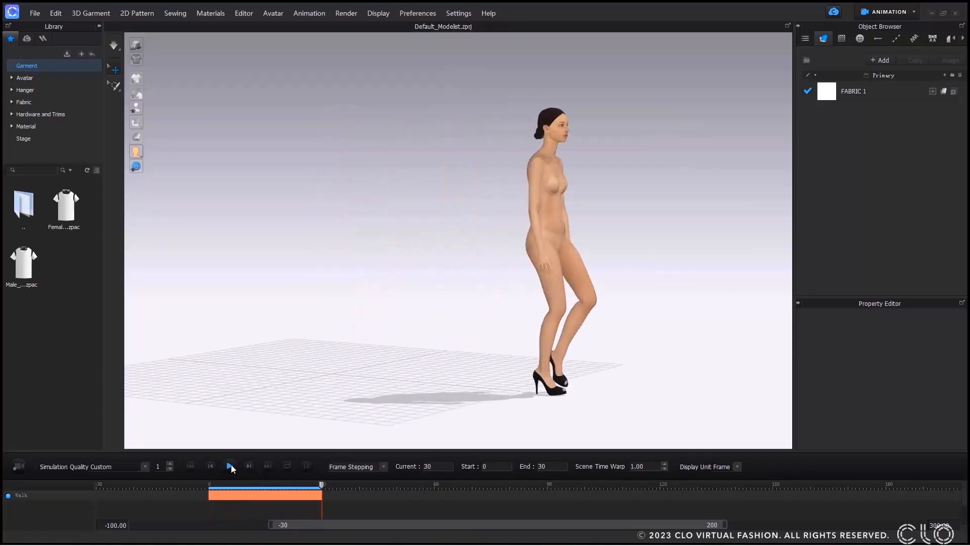
Save the converted joint motion as "walk" in the Avatar folder, covering the Entire Region
left_click(35, 13)
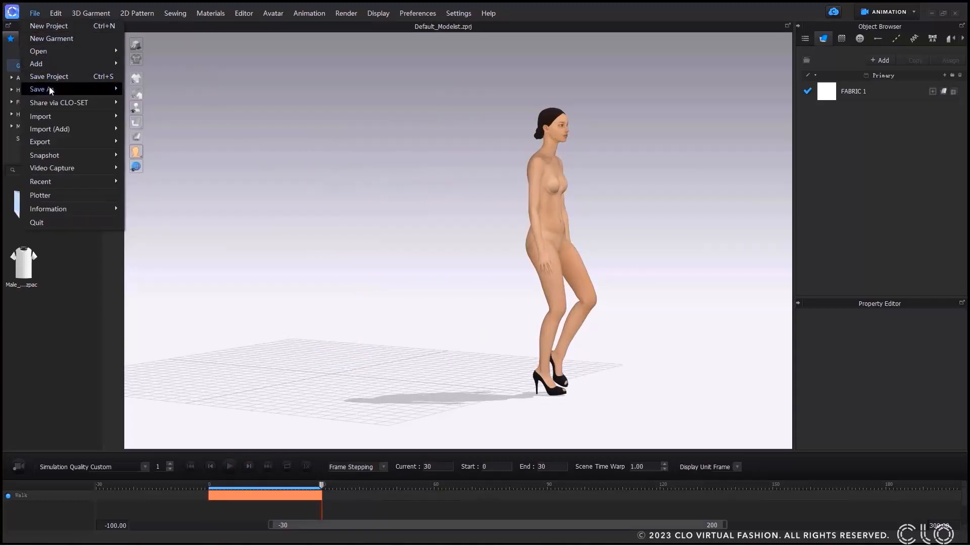
mouse_move(49, 87)
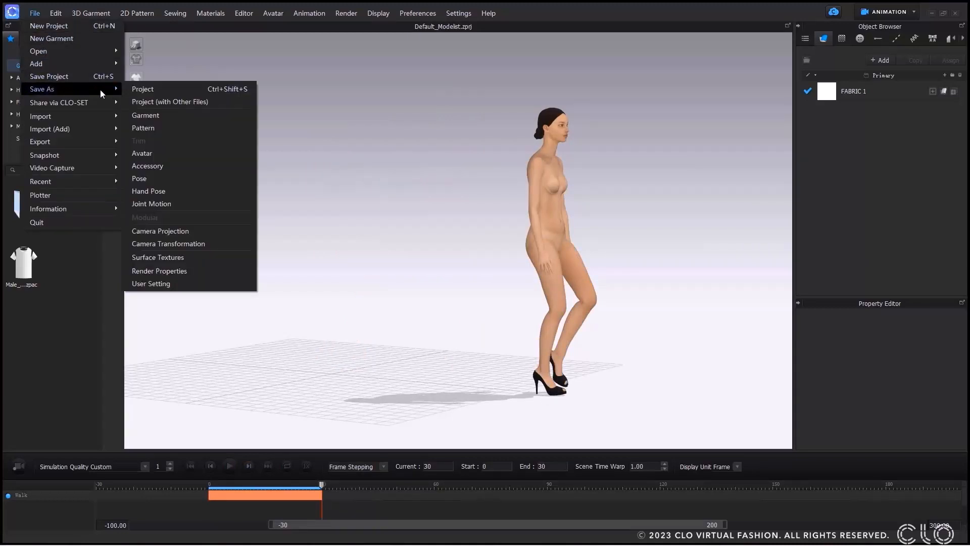
left_click(156, 202)
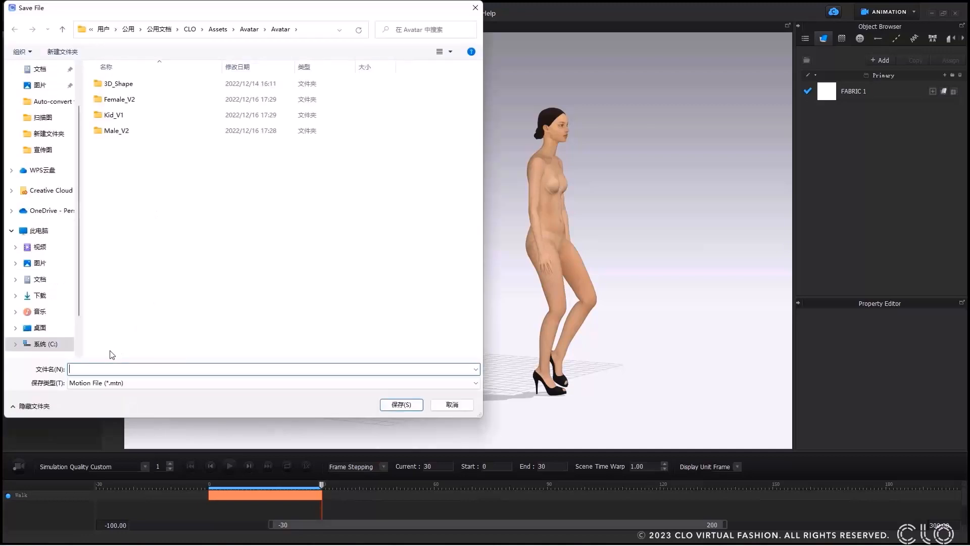
type("walk")
key("Return")
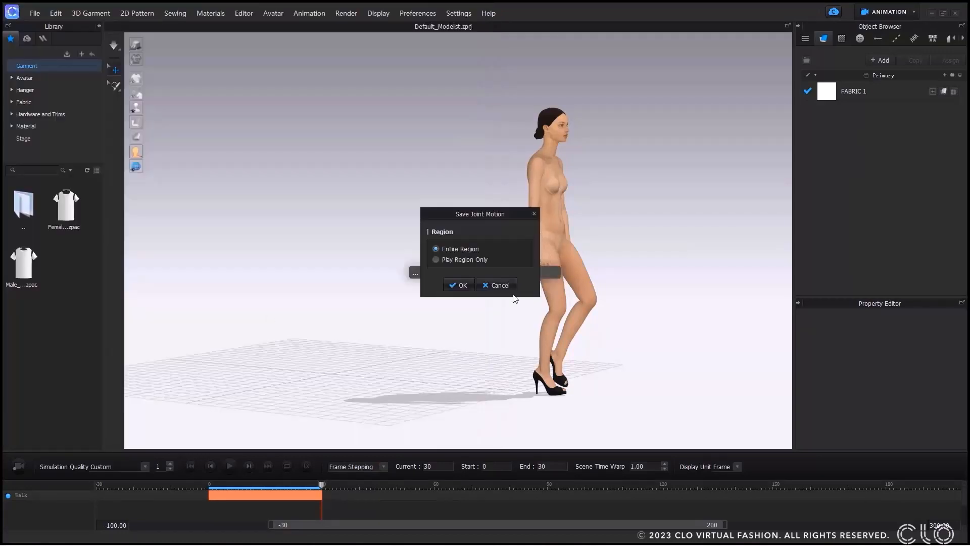
left_click(460, 289)
Load the KV1G girl avatar from the Kid_V1 folder of the avatar library
left_click(47, 80)
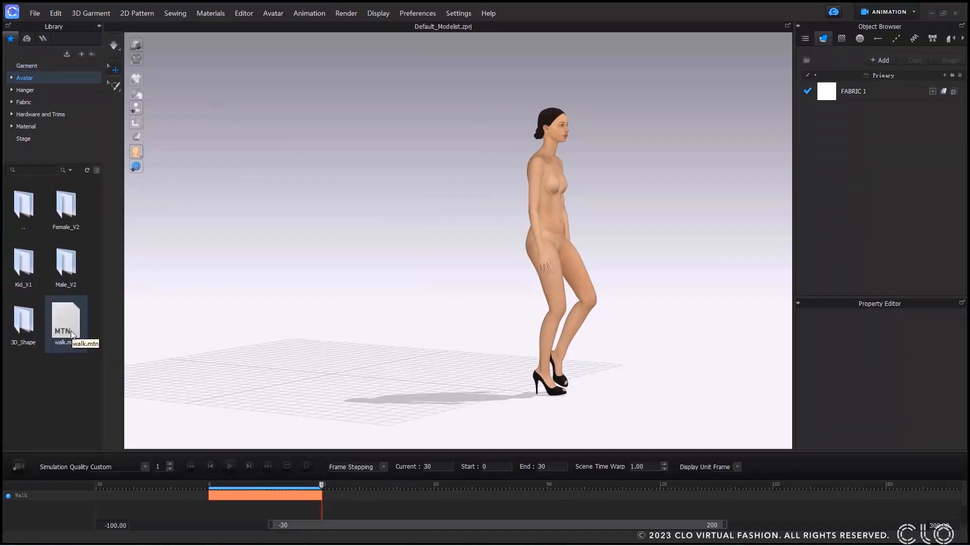
double_click(55, 263)
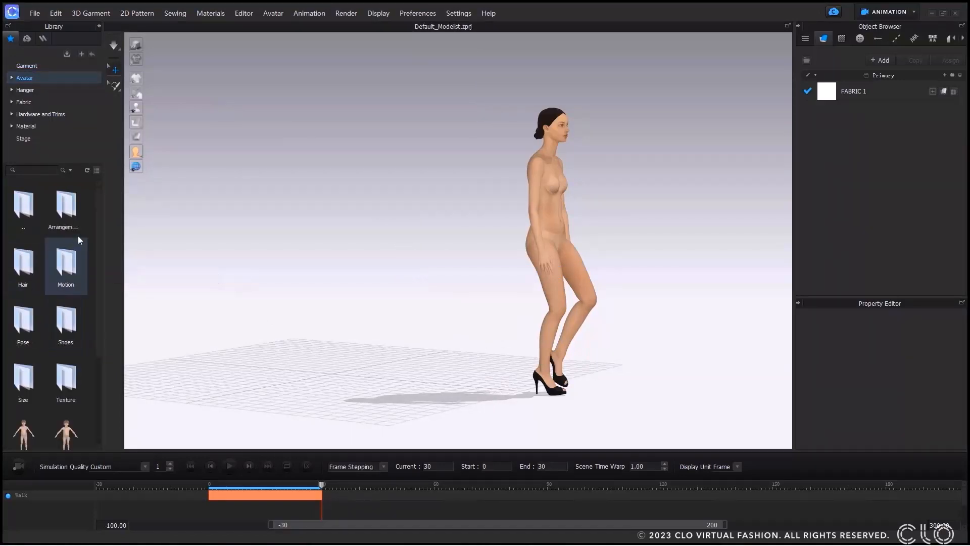
scroll(58, 337, "down", 2)
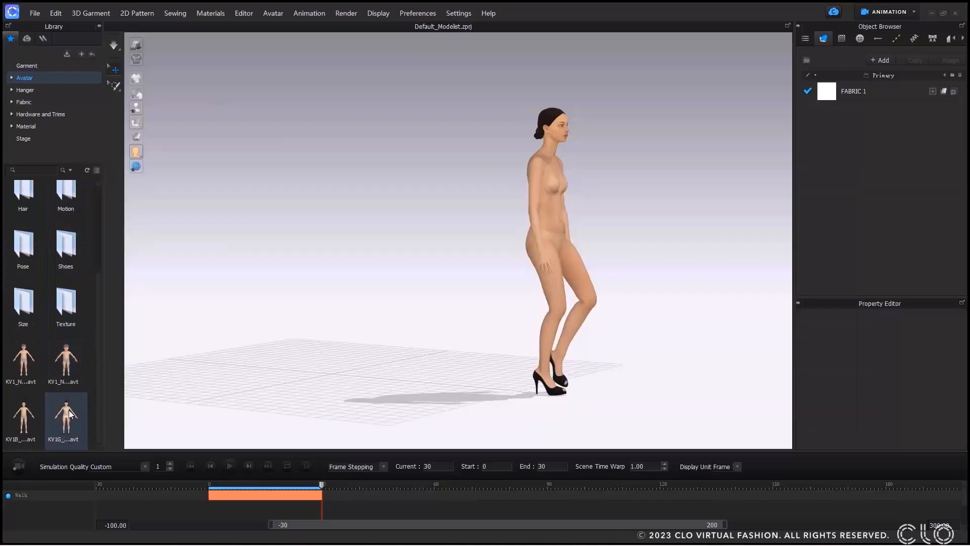
double_click(68, 410)
left_click(479, 291)
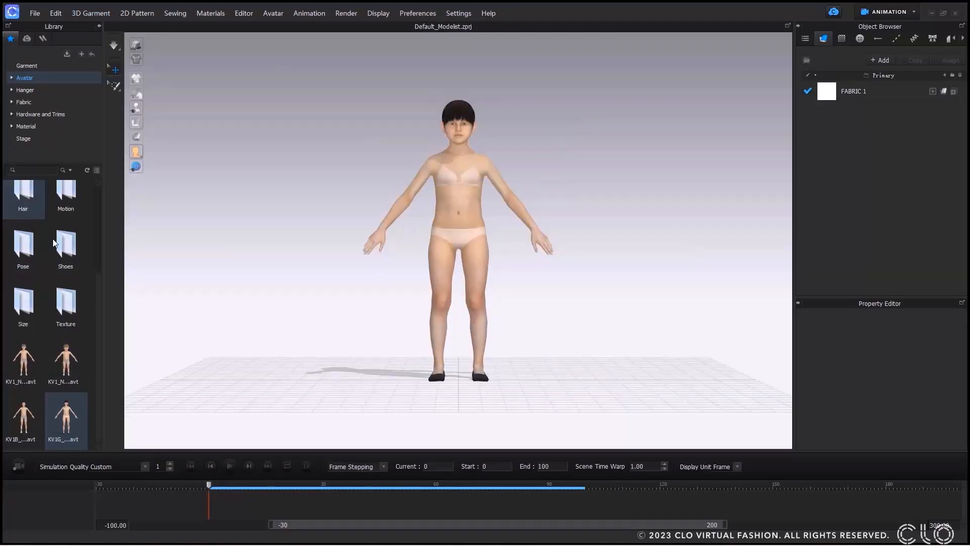
Apply walk.mtn to the girl avatar with start positioning and a 30 FPS transition animation, and play it
double_click(65, 195)
double_click(65, 321)
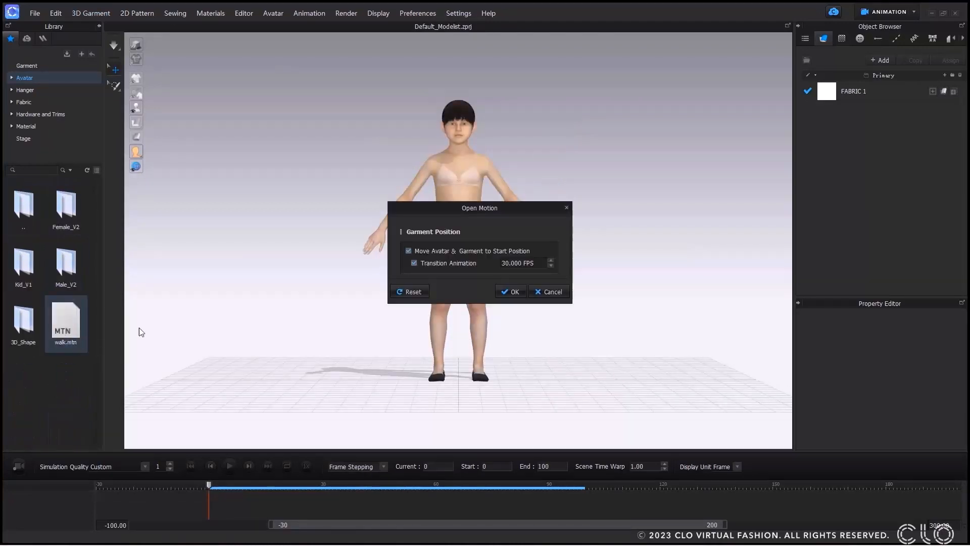
left_click(510, 292)
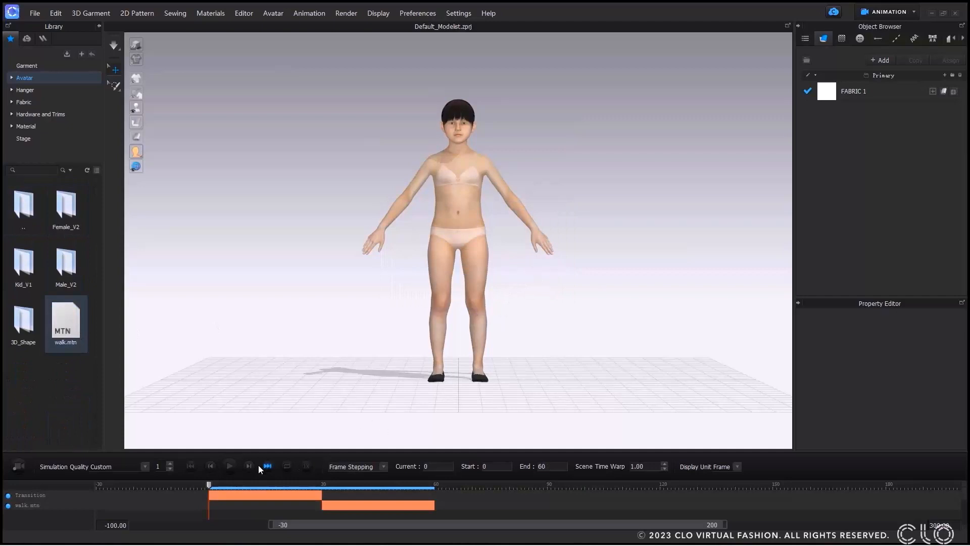
left_click(229, 465)
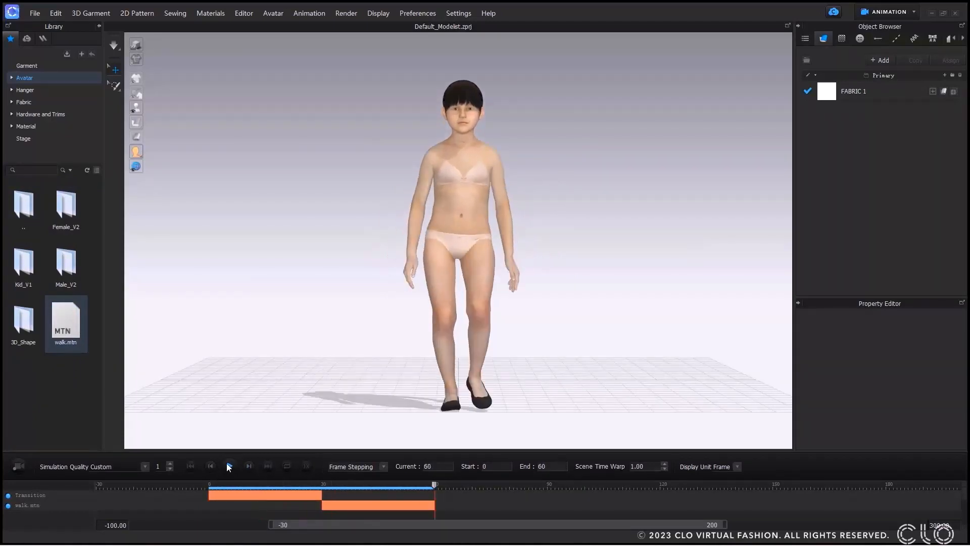
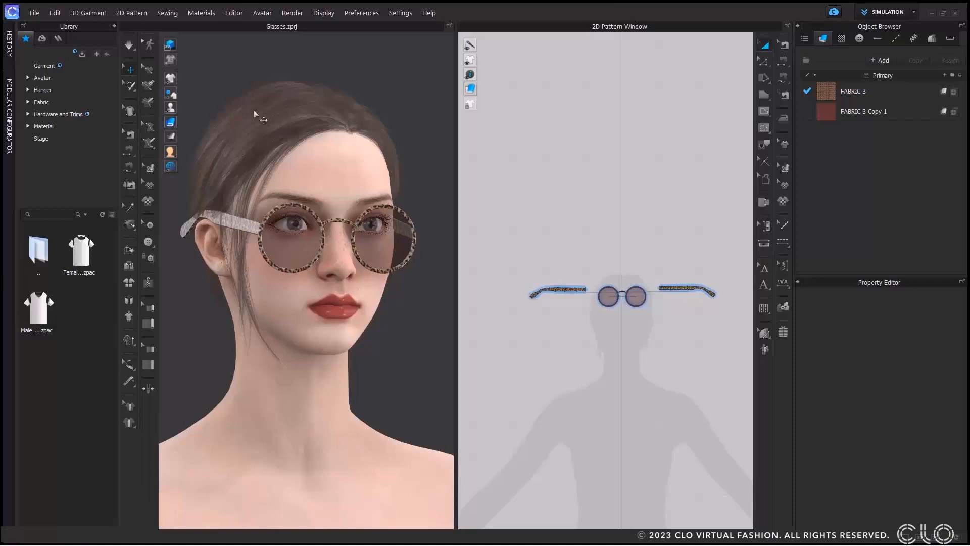
left_click(261, 13)
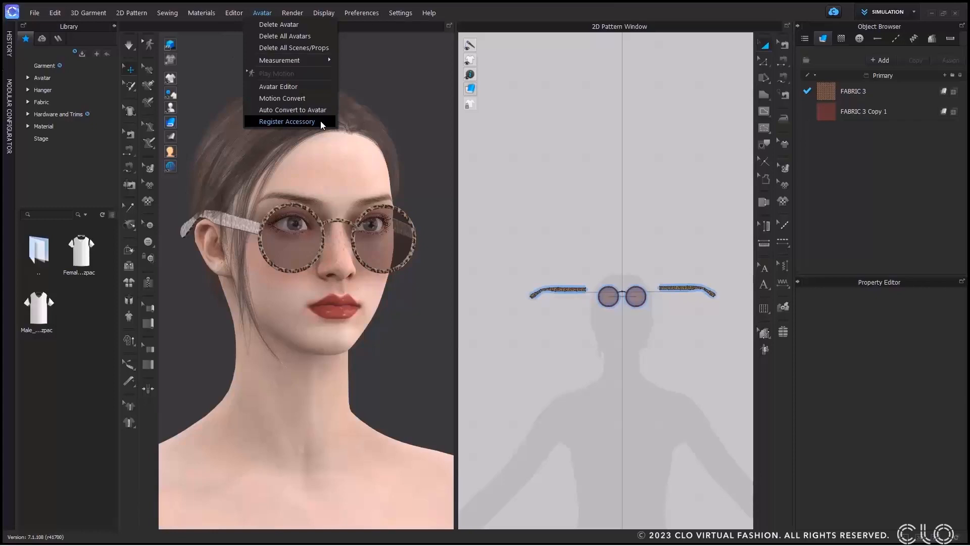
left_click(293, 121)
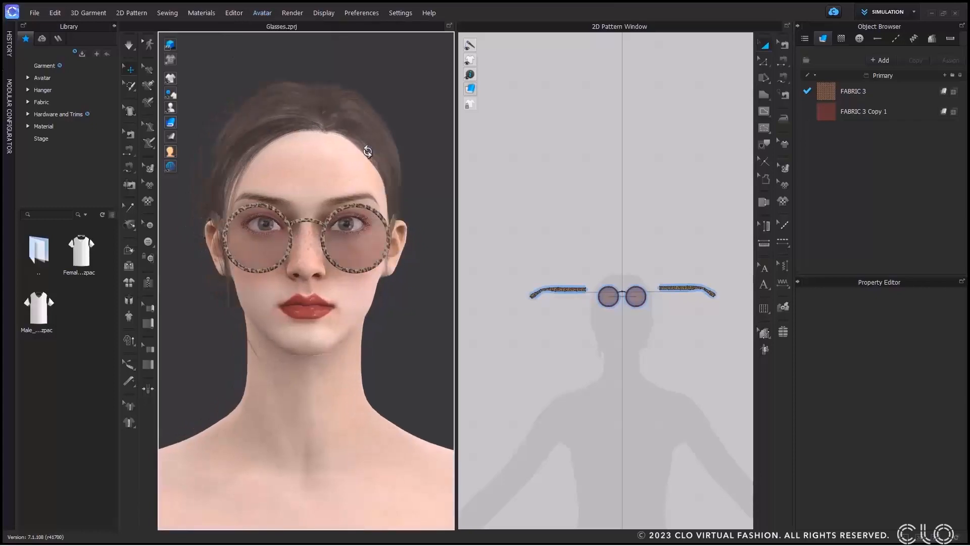
Delete the avatar wearing the sunglasses, keeping only the glasses in the 3D scene
right_click(331, 164)
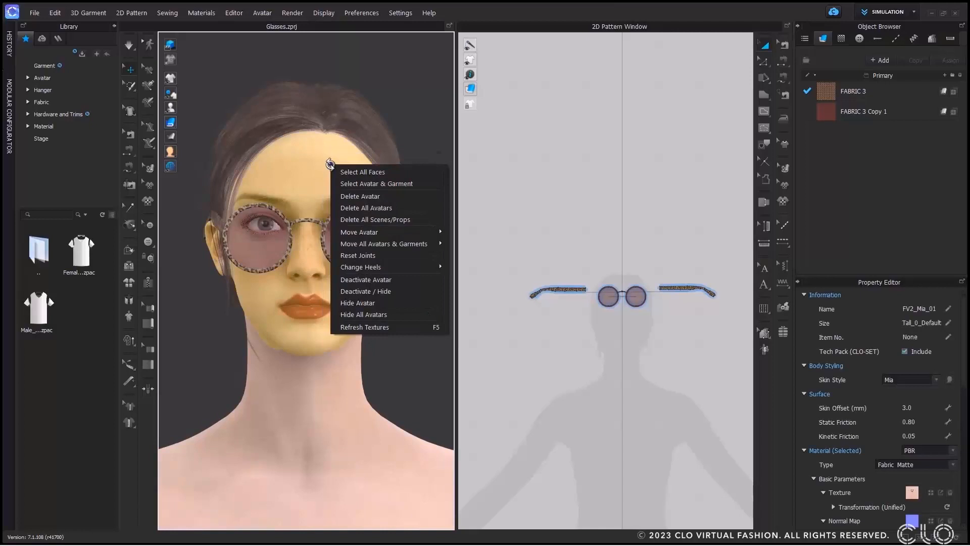
left_click(348, 196)
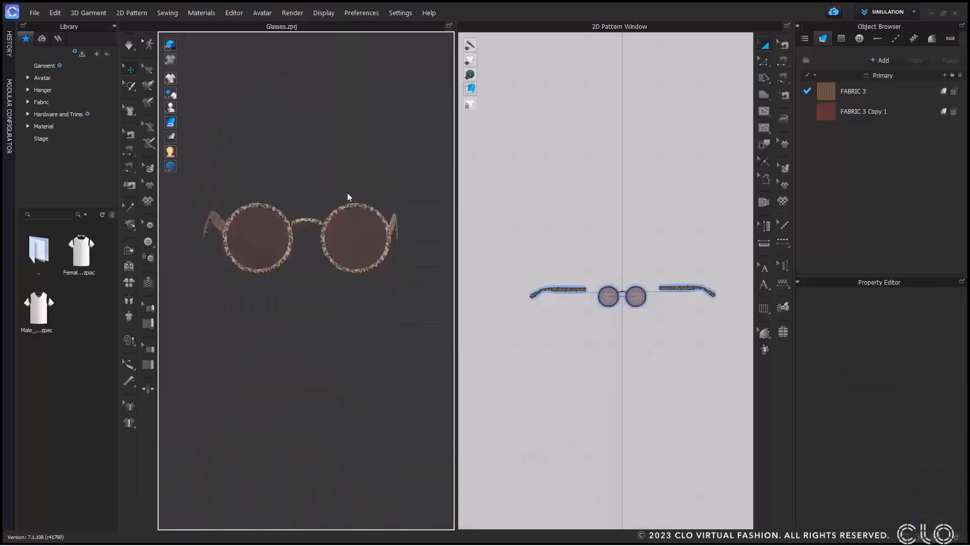
right_click_drag(344, 194, 356, 196)
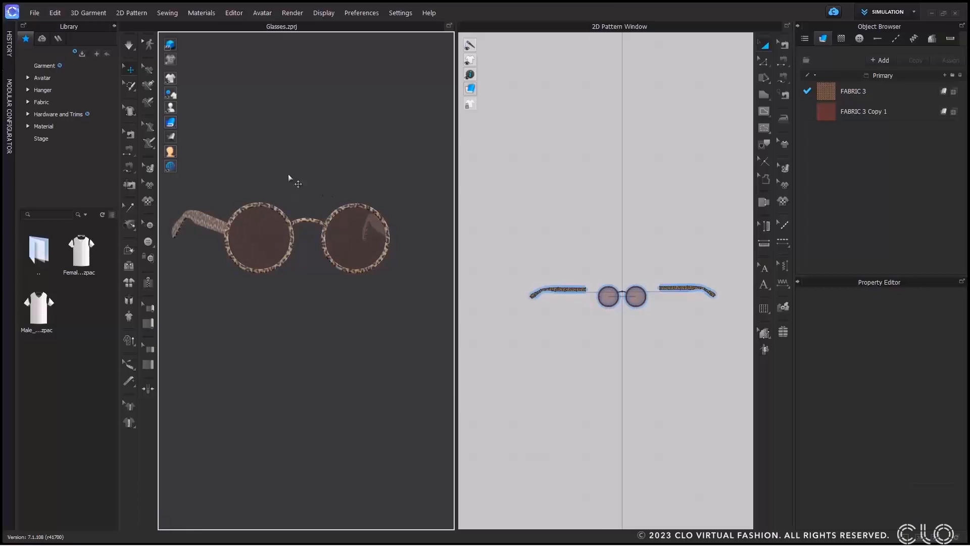
Export the glasses as an FBX file named Glasses in the Sunglasses folder, as a single thick object with unified UV coordinates
left_click(34, 14)
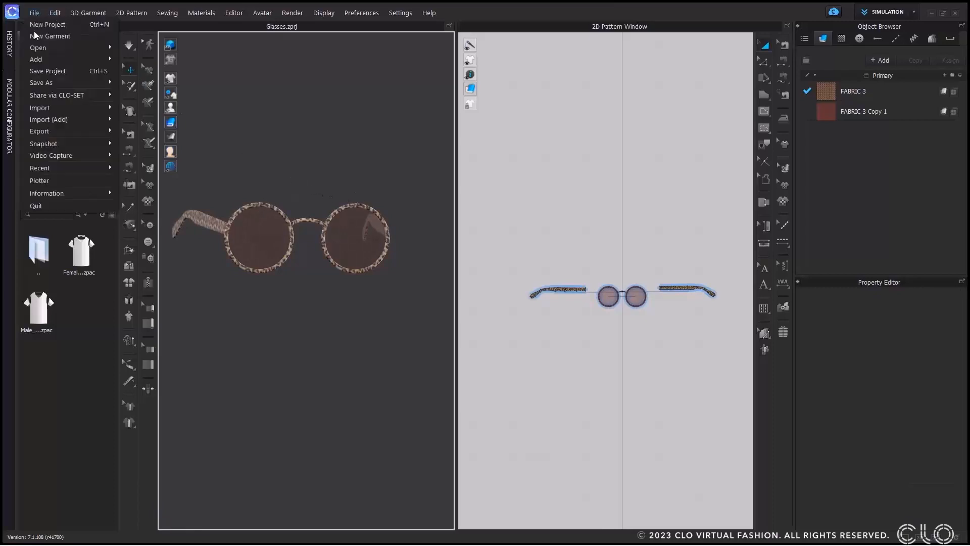
mouse_move(43, 130)
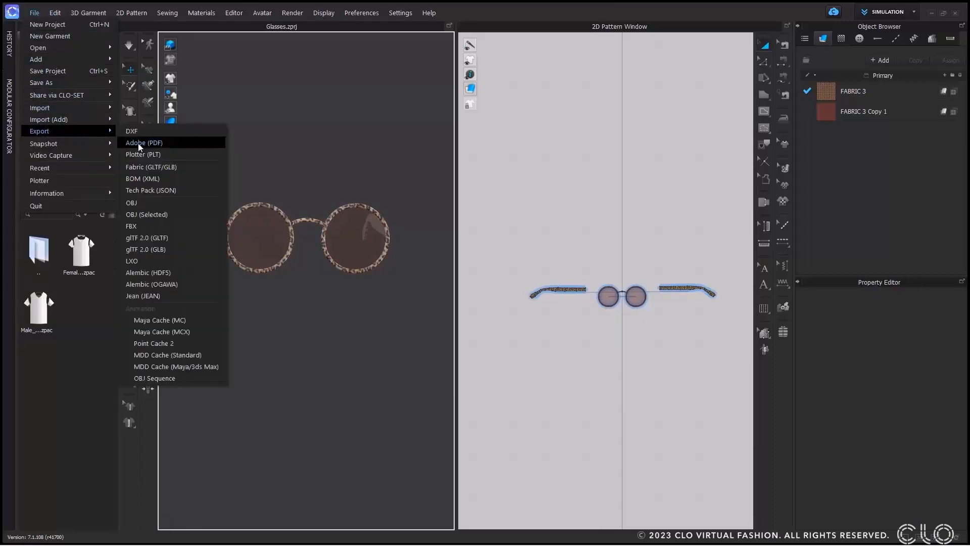
left_click(141, 225)
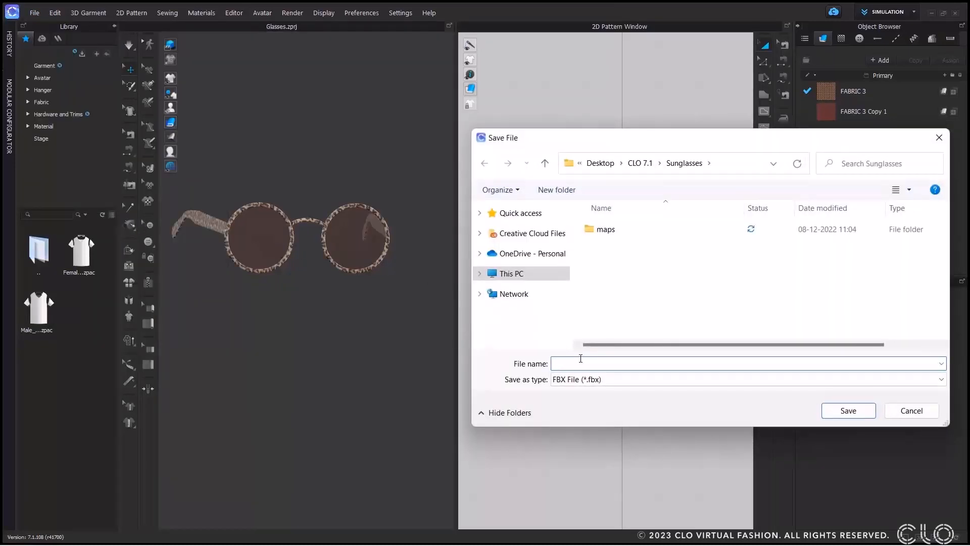
key("Caps_Lock")
type("G")
key("Caps_Lock")
type("la")
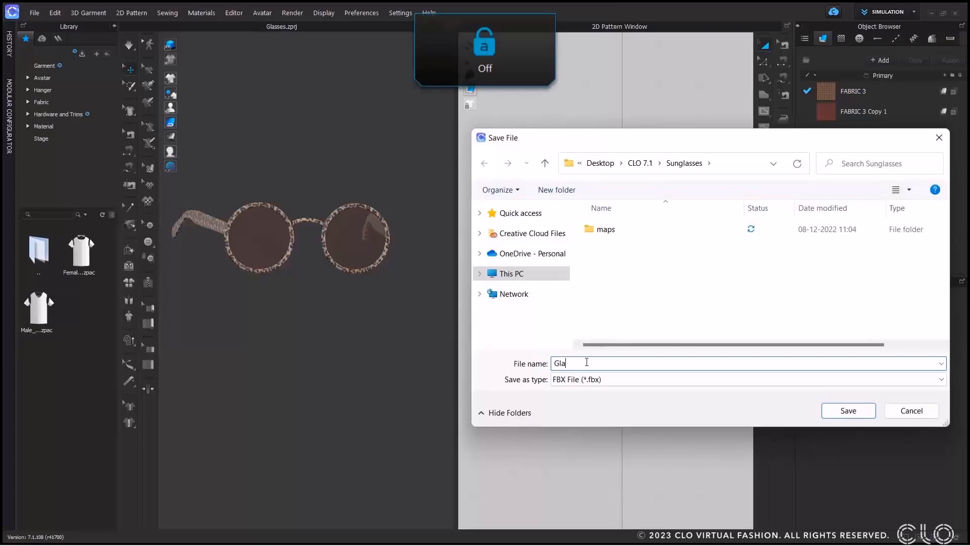
type("sses")
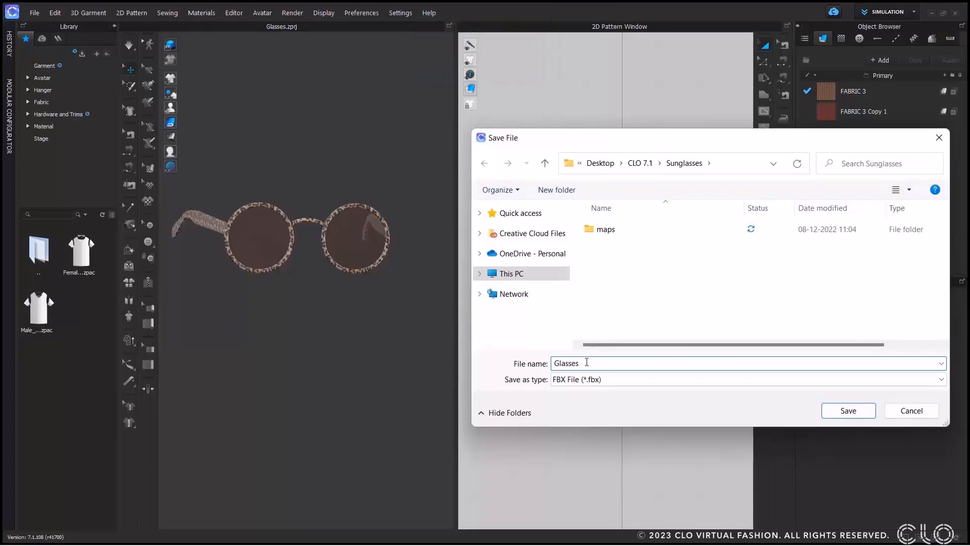
left_click(606, 383)
left_click(605, 386)
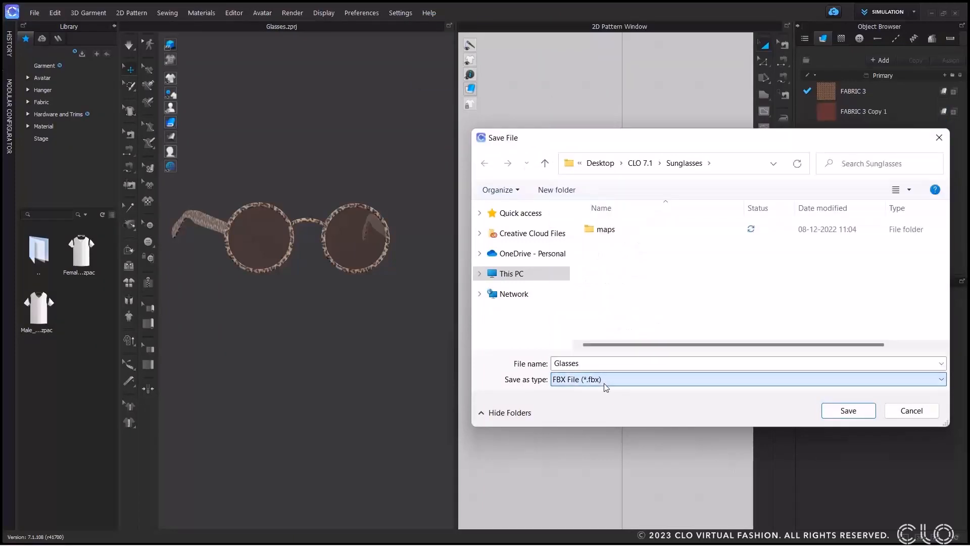
left_click(834, 412)
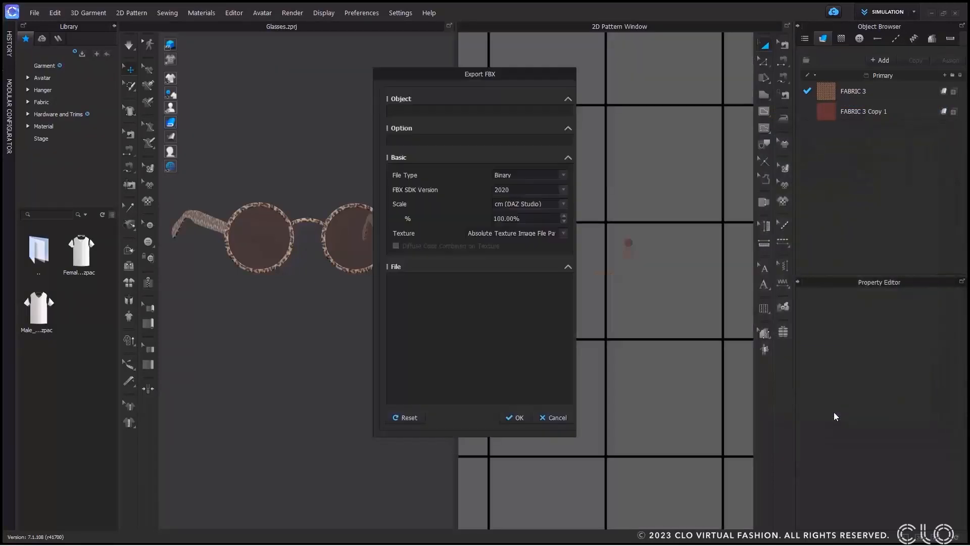
left_click_drag(531, 76, 627, 59)
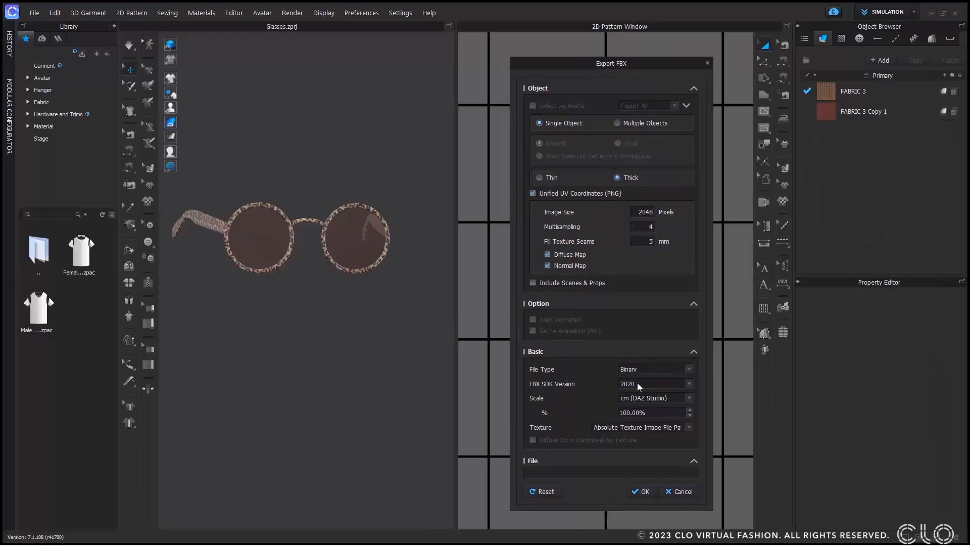
left_click(634, 488)
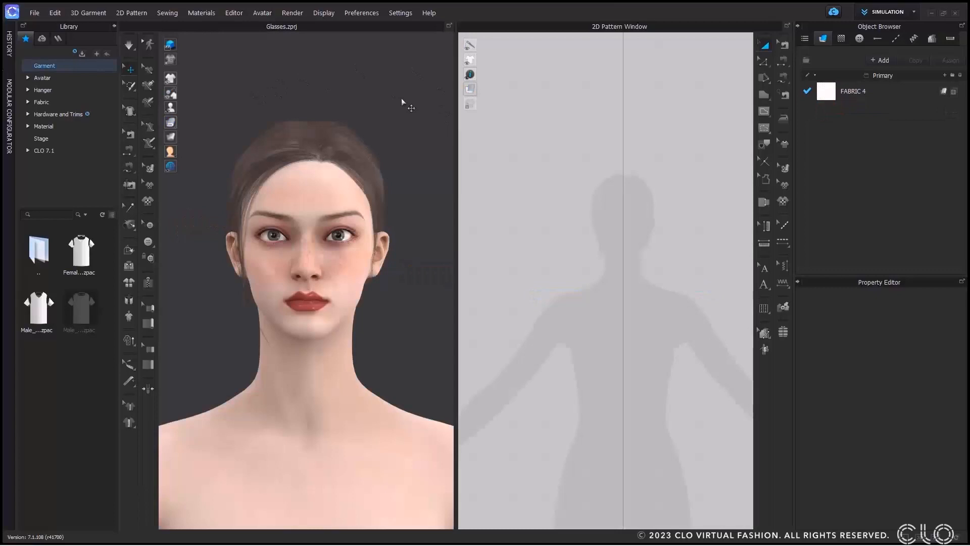
Set up a new accessory registration of type Glasses using glasses.fbx from the Sunglasses folder
left_click(262, 14)
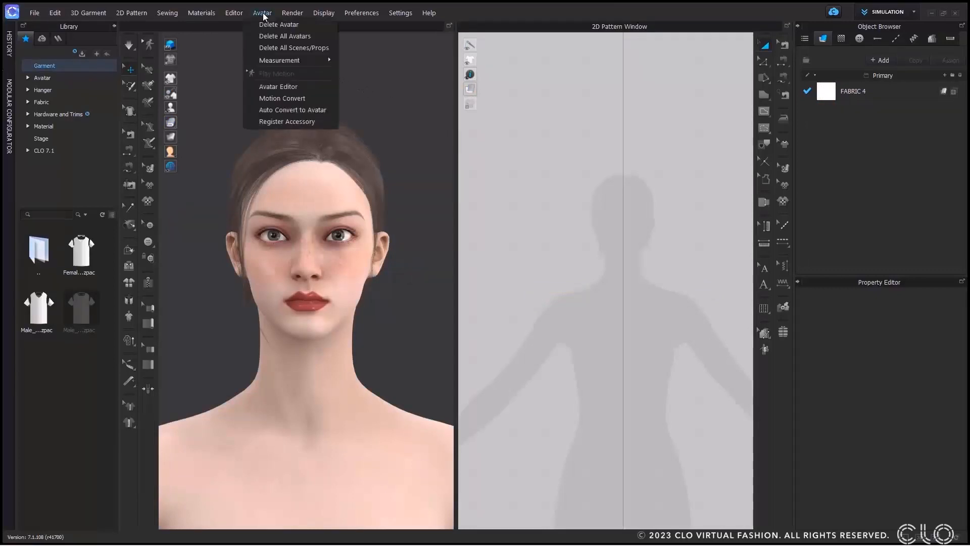
left_click(268, 121)
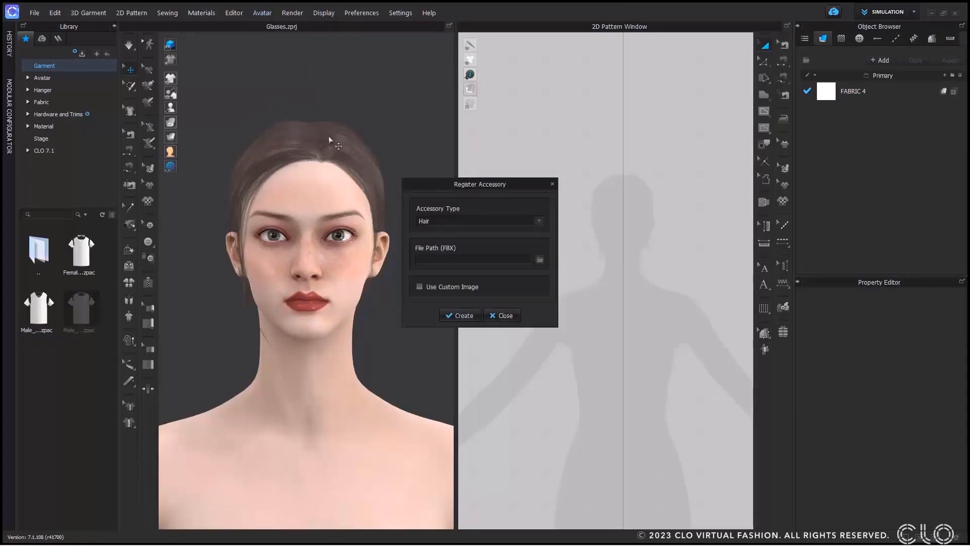
left_click(529, 221)
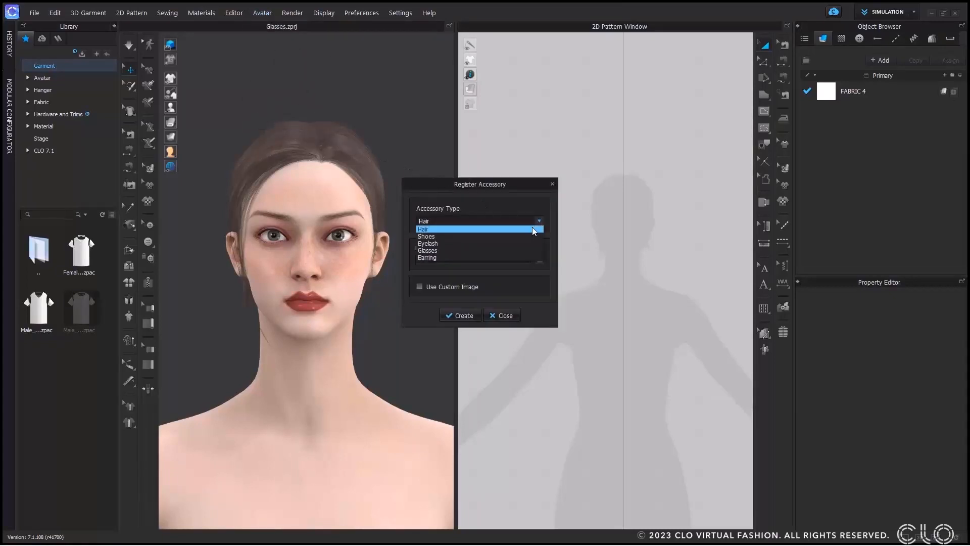
left_click(528, 250)
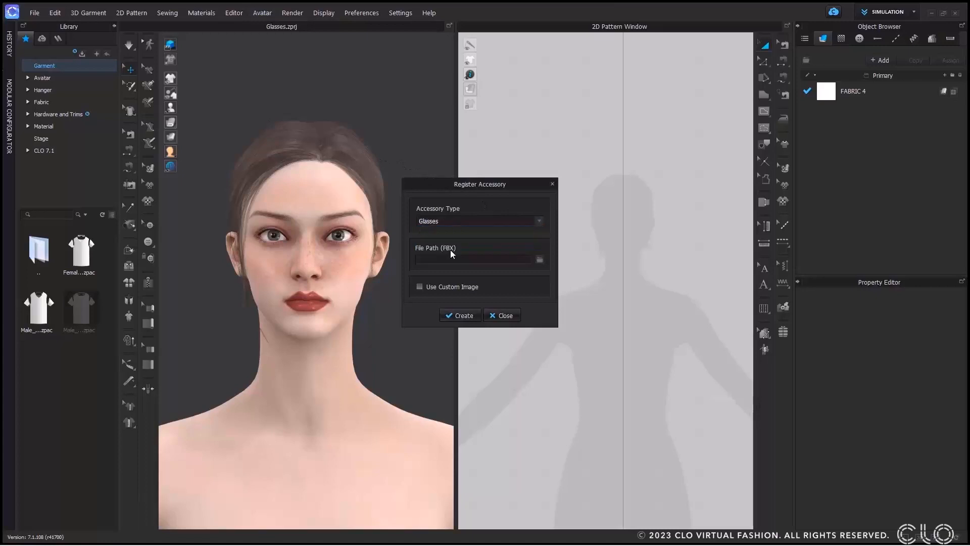
left_click(538, 258)
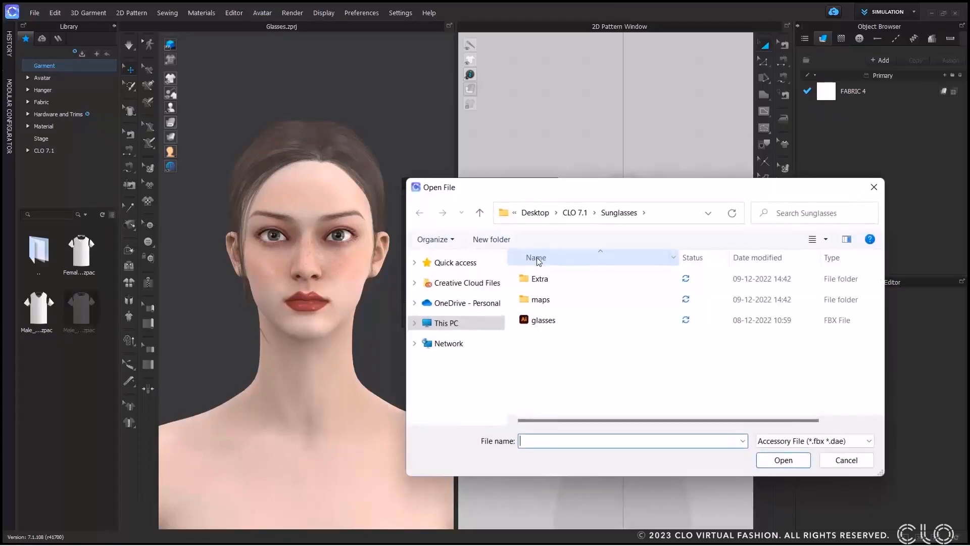
left_click(535, 318)
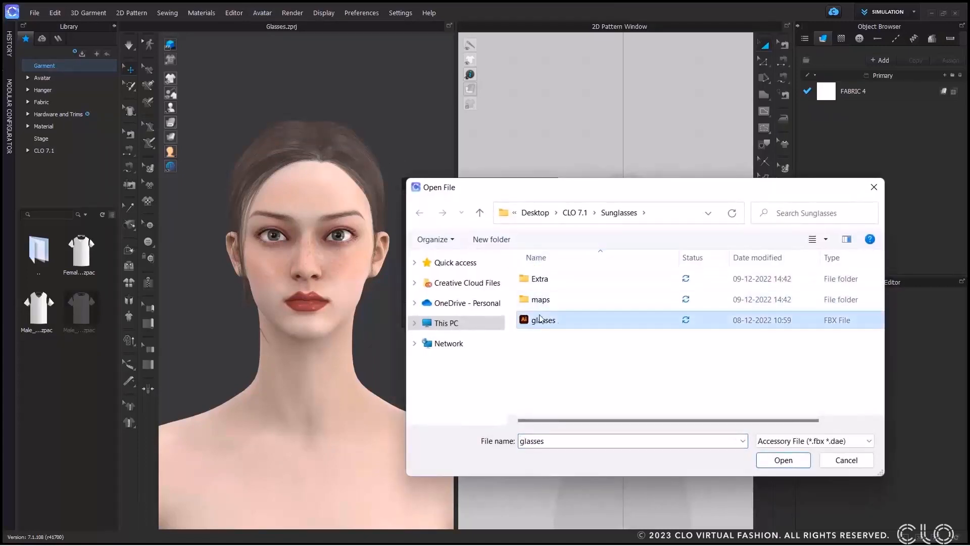
left_click(782, 460)
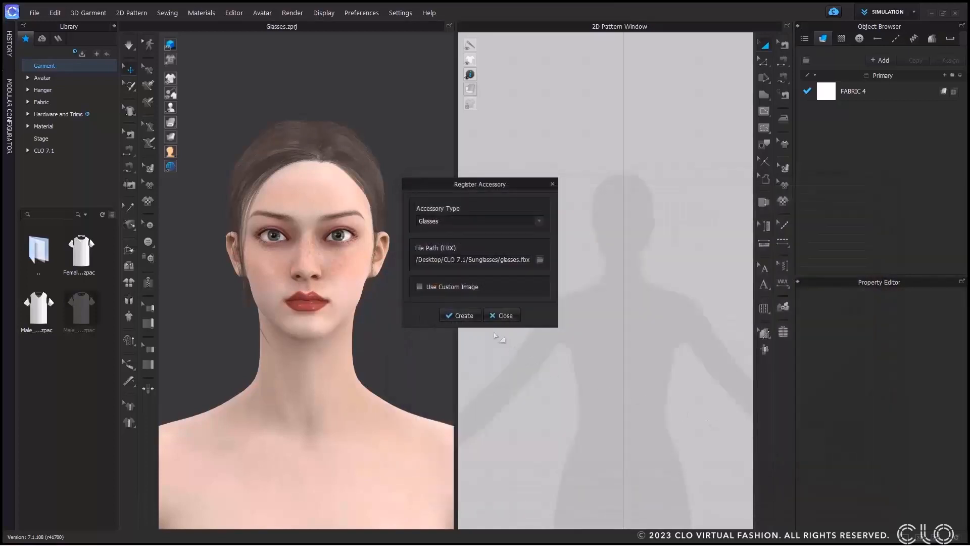
Create the accessory and save it as Sunglasses (.zacs) in the Sunglasses folder
left_click(461, 315)
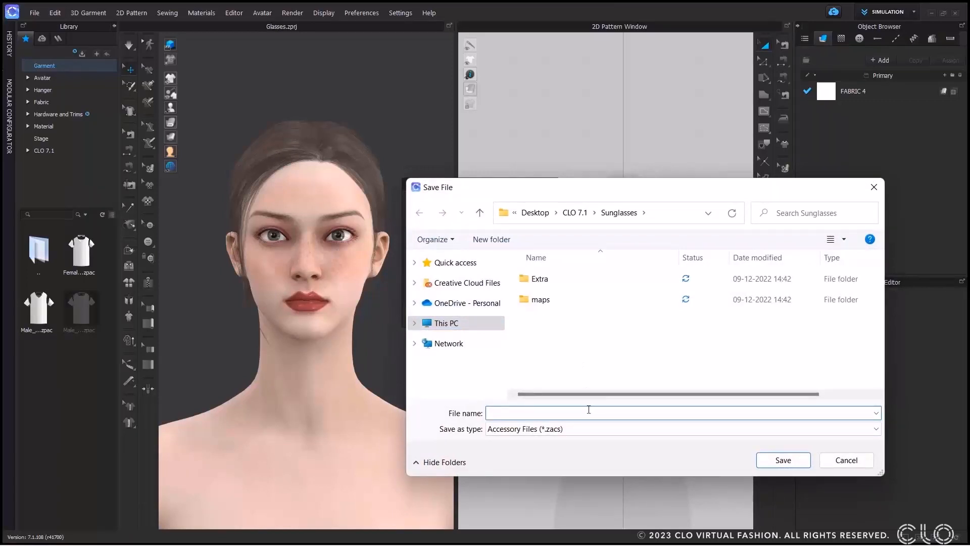
type("Sunglasses")
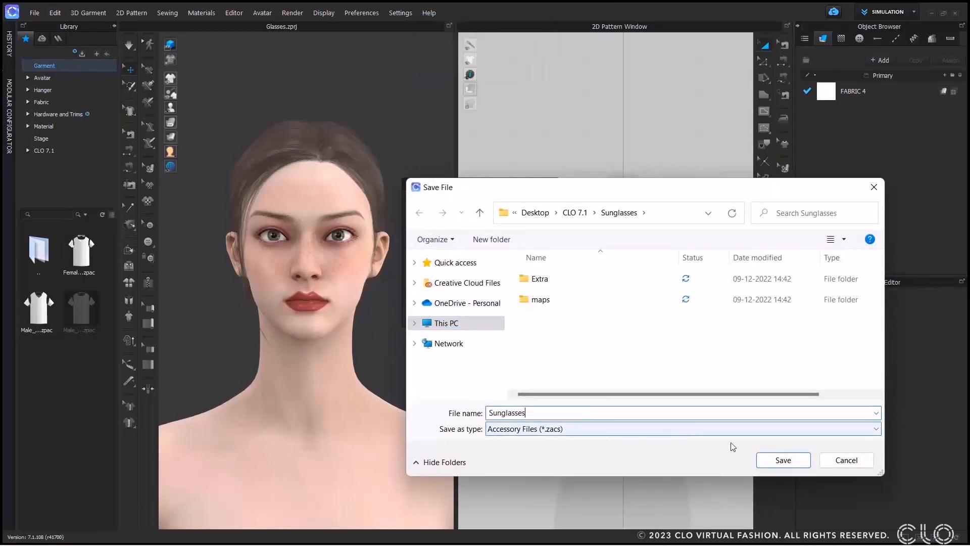
left_click(783, 460)
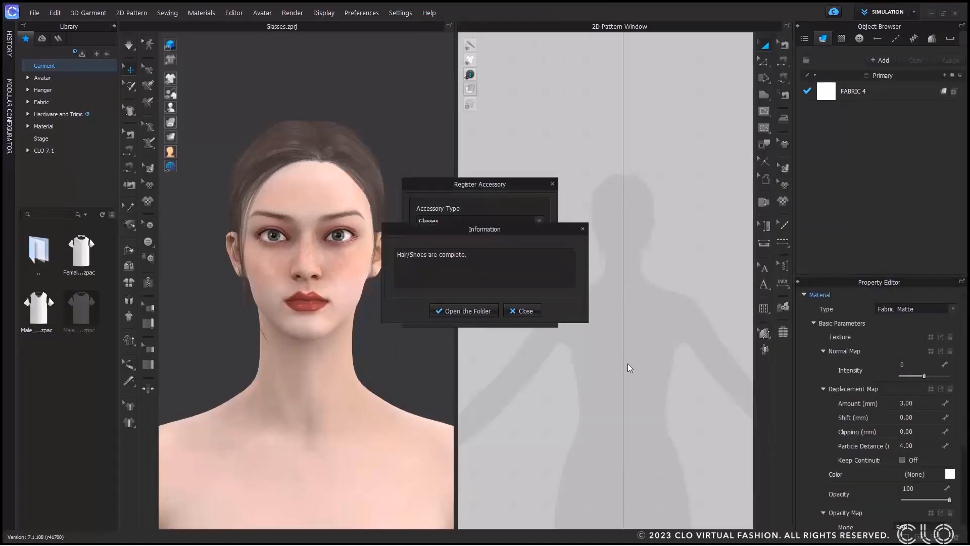
left_click(520, 311)
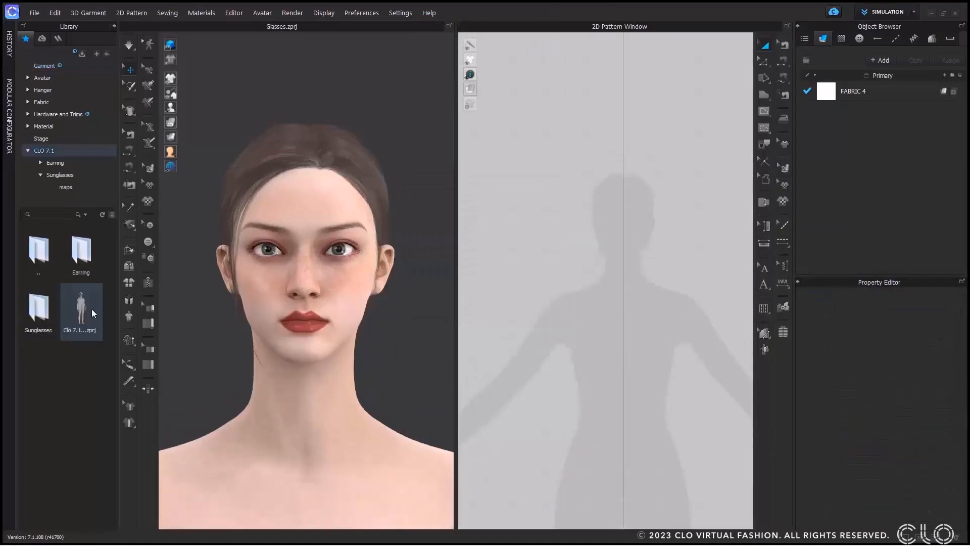
Open the Clo 7.1 accessory.zprj project from the CLO 7.1 library folder with both garment and avatar
mouse_move(92, 308)
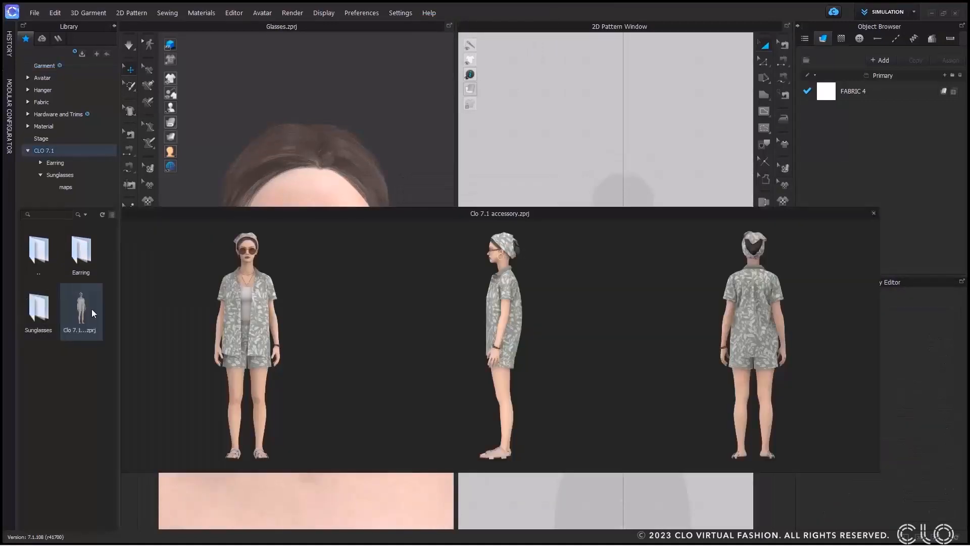
double_click(92, 308)
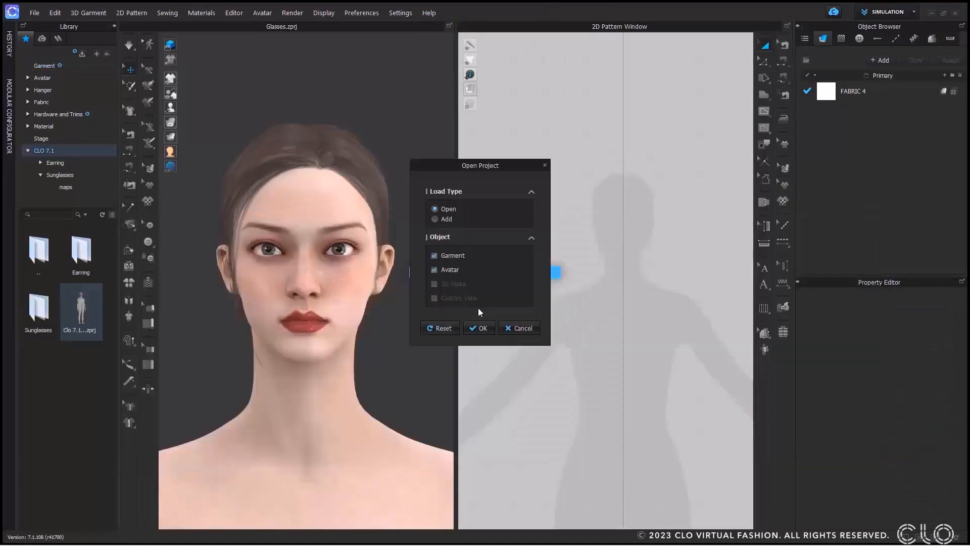
left_click(483, 324)
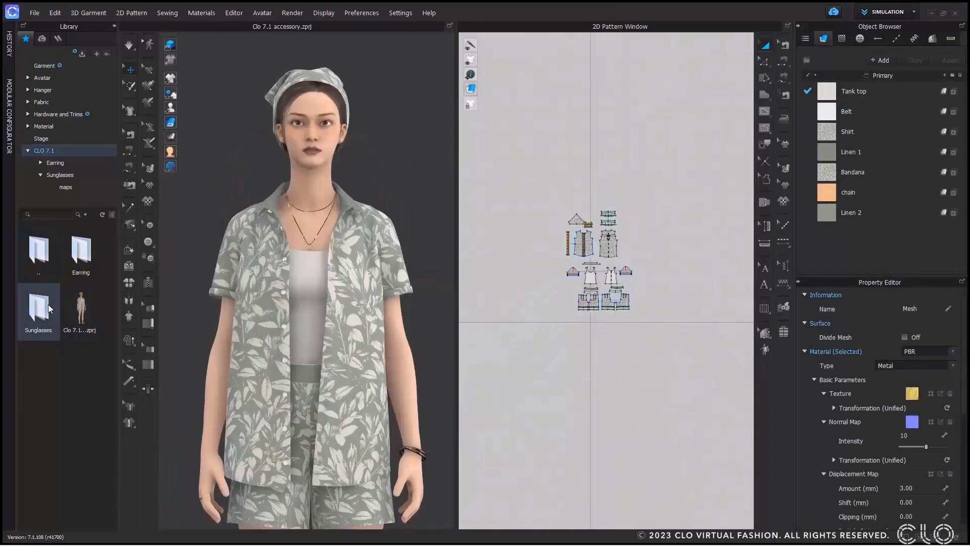
Put the registered Sunglasses.zacs accessory on the avatar and inspect the fit on the face
double_click(46, 314)
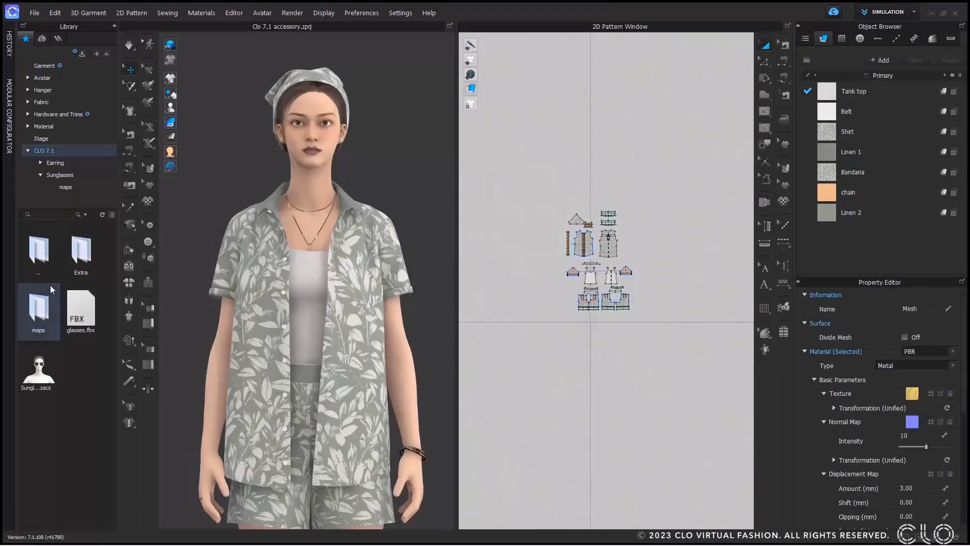
mouse_move(47, 372)
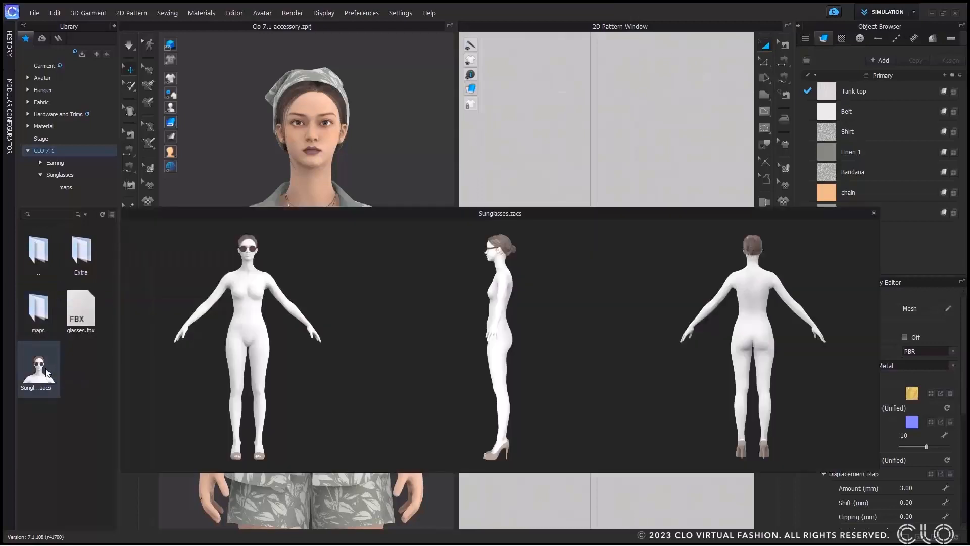
double_click(47, 372)
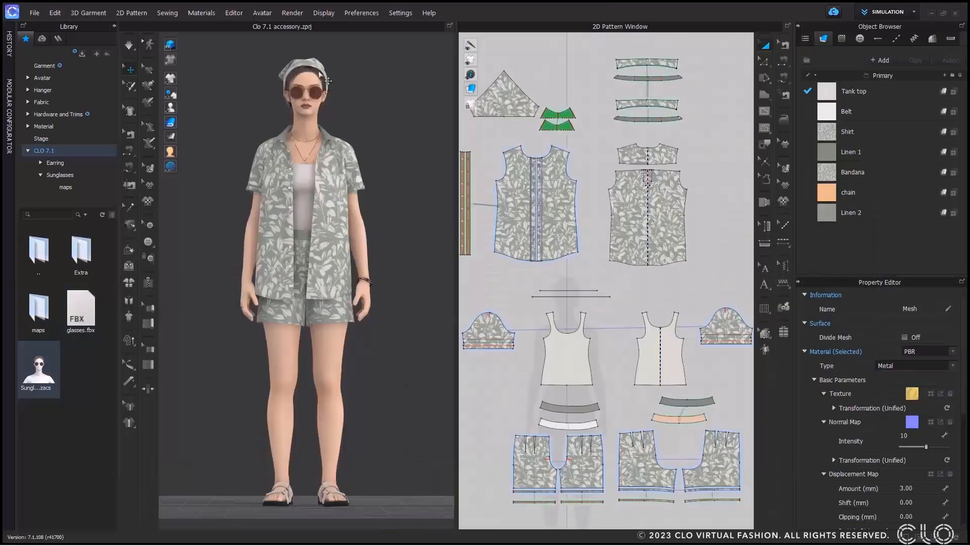
scroll(307, 227, "up", 5)
scroll(306, 227, "up", 3)
middle_click_drag(311, 191, 313, 248)
mouse_move(338, 266)
right_mouse_down()
mouse_move(357, 262)
mouse_move(335, 259)
right_mouse_up()
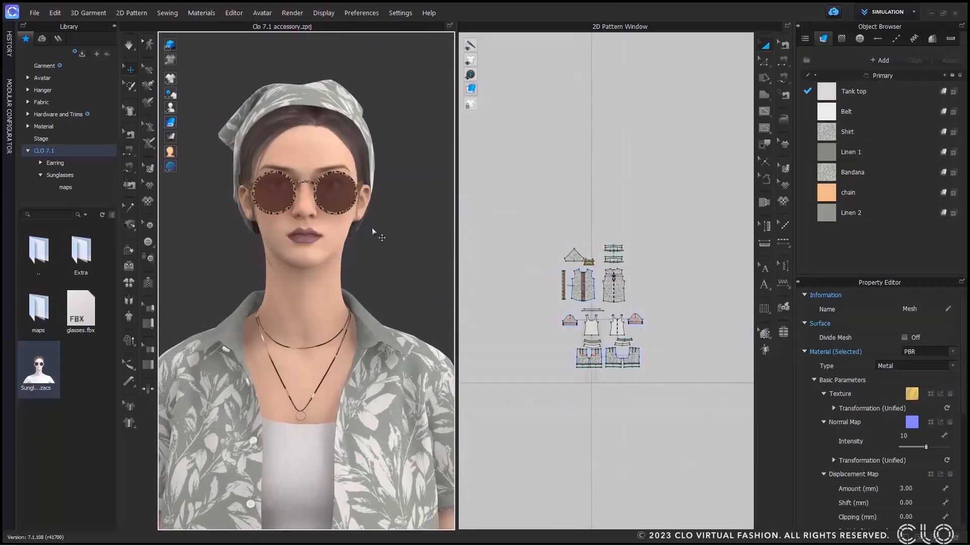
Add Earrings.zacs from the Earring library folder to the avatar
double_click(40, 258)
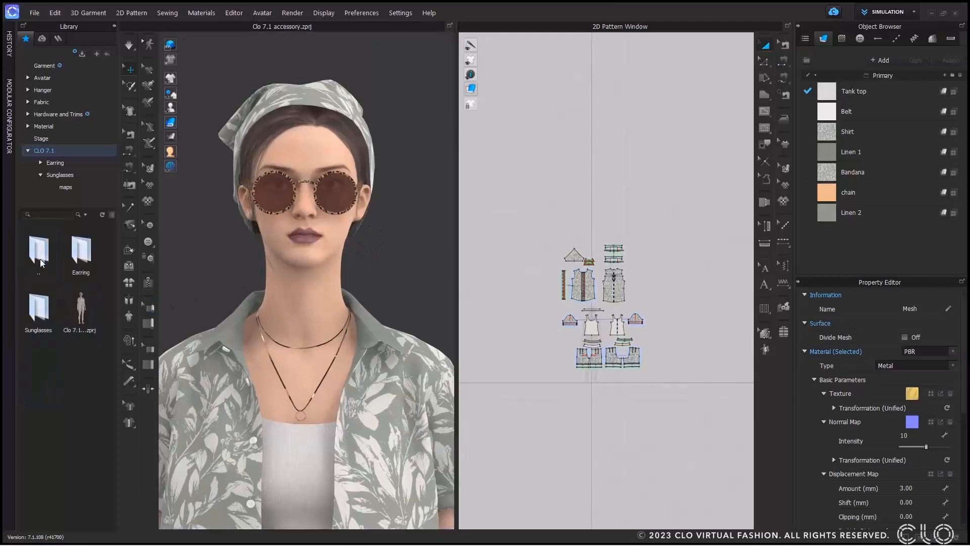
double_click(80, 253)
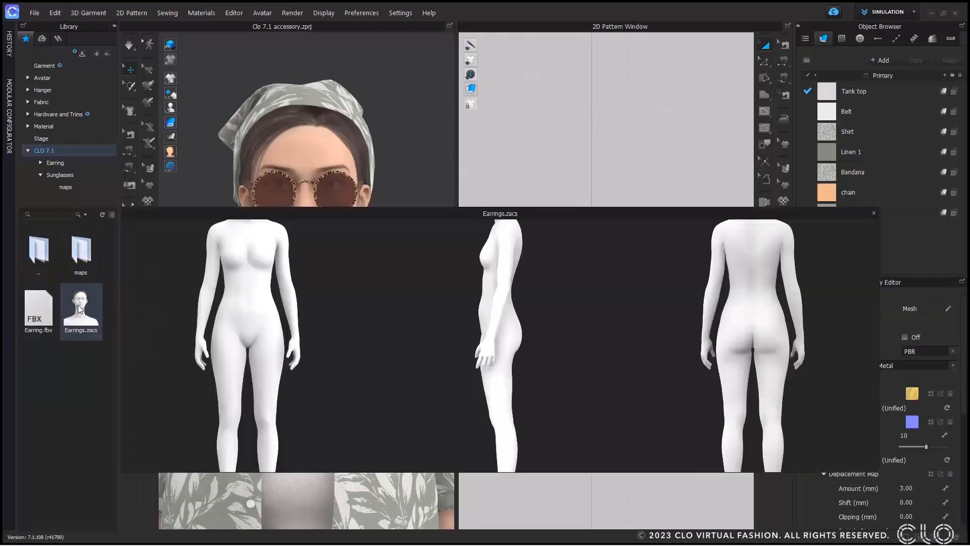
double_click(80, 309)
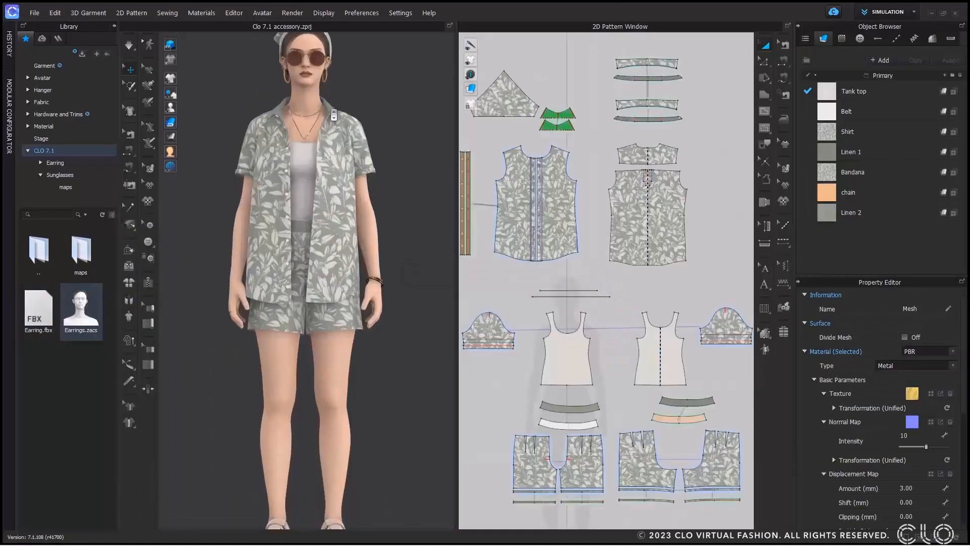
scroll(295, 299, "up", 10)
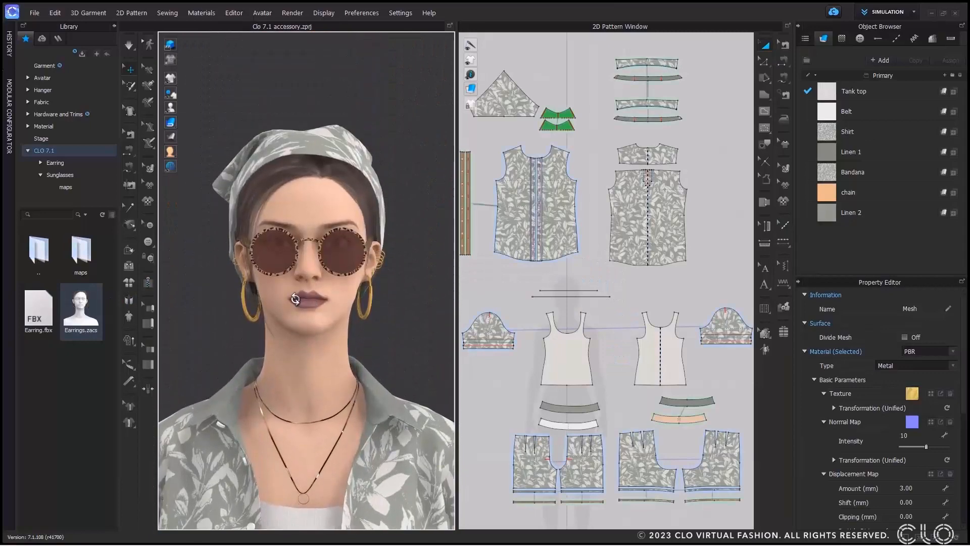
right_click_drag(295, 299, 304, 298)
Change the hoop earrings' material type to metal and inspect them around the avatar's head
double_click(253, 319)
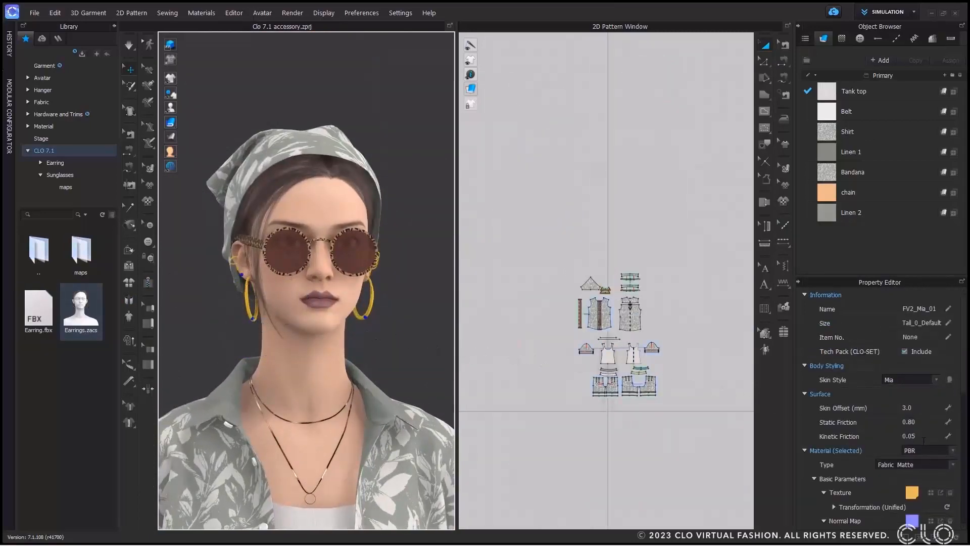
left_click(954, 464)
left_click(947, 446)
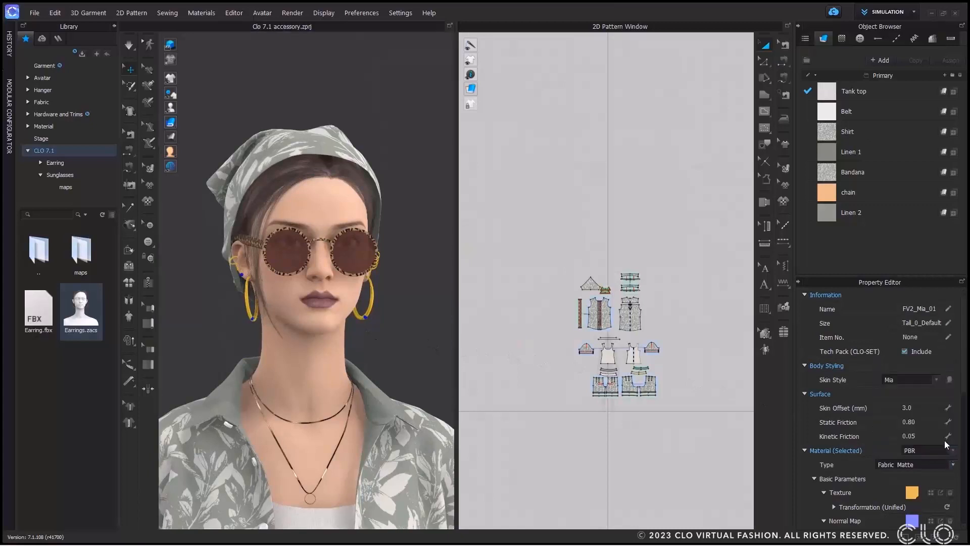
left_click(435, 336)
right_click_drag(435, 335, 422, 334)
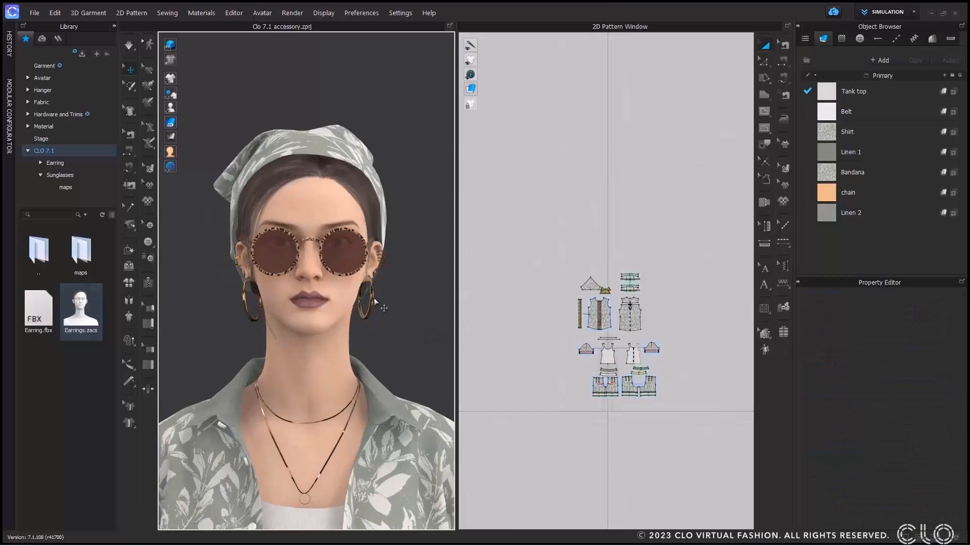
scroll(374, 301, "up", 2)
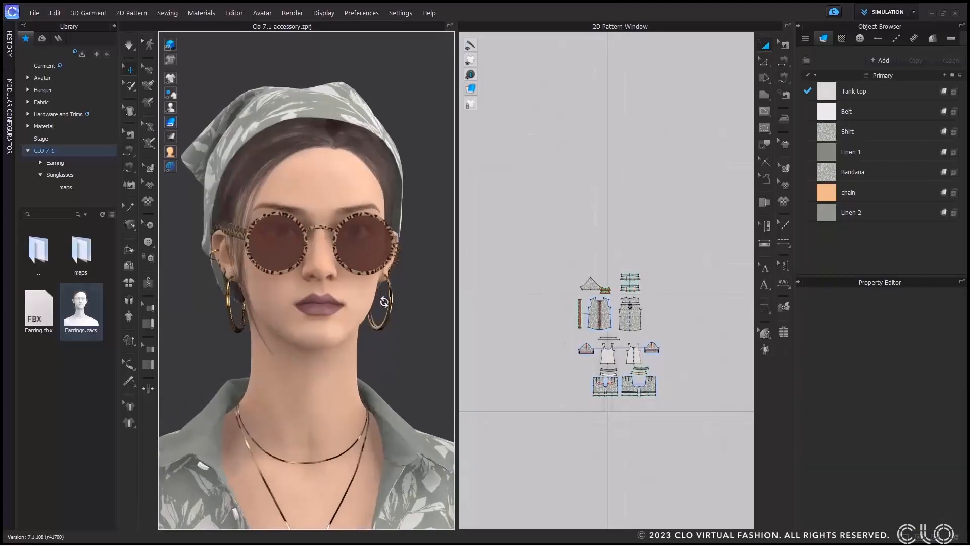
right_click_drag(376, 302, 385, 302)
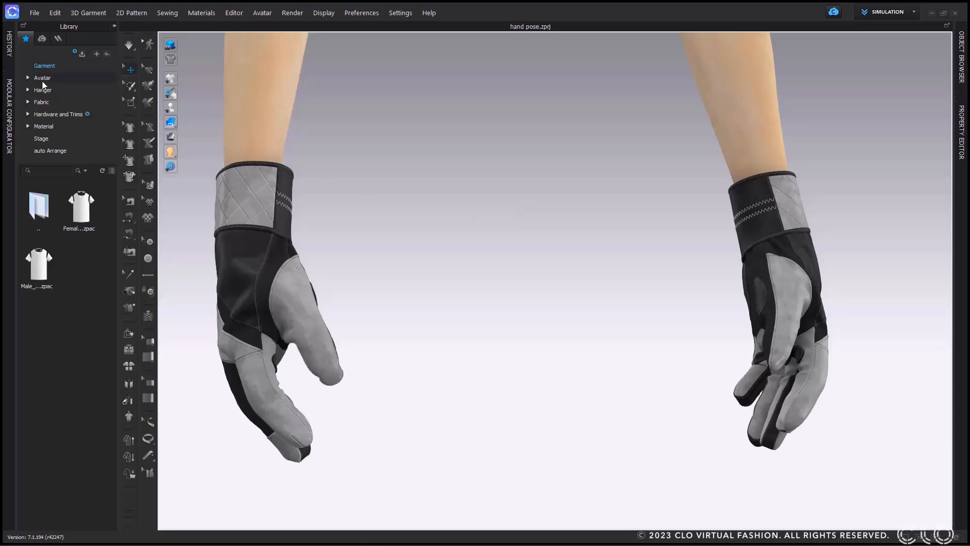
Open the Female_V2 avatar's Hand Pose folder within its Pose library folder
left_click(55, 79)
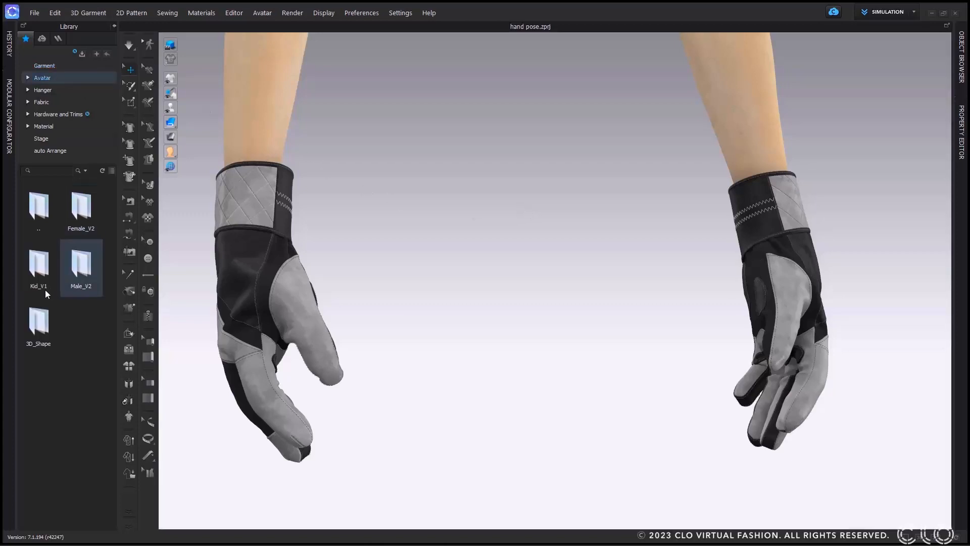
double_click(99, 210)
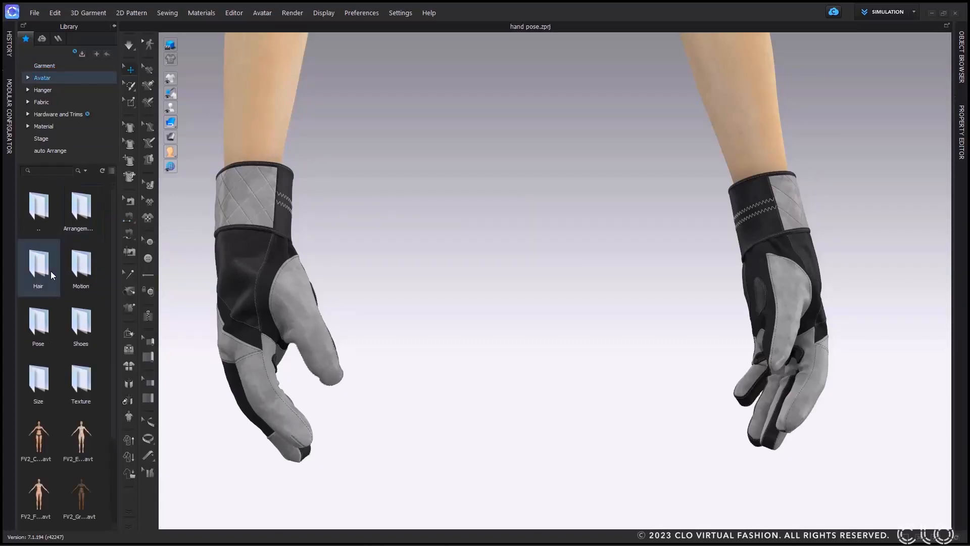
double_click(45, 334)
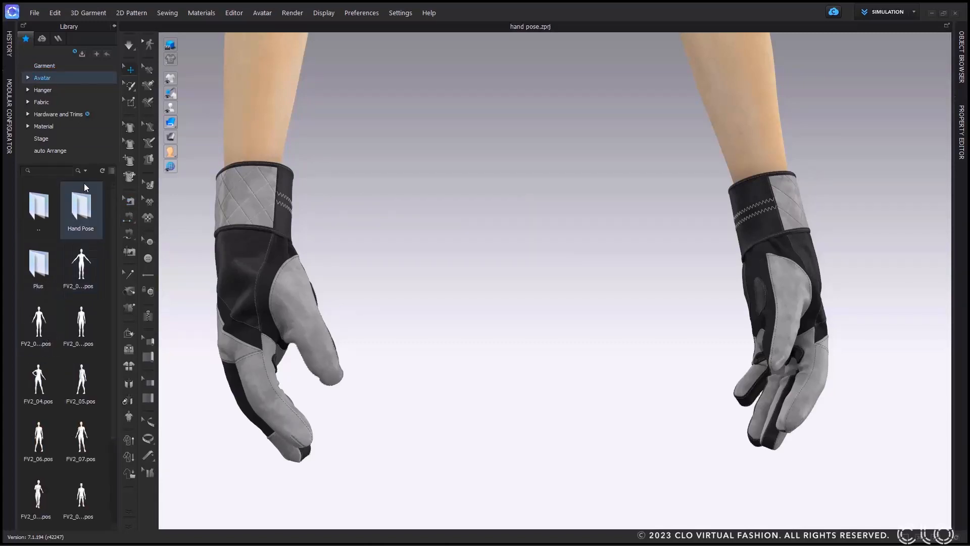
double_click(83, 214)
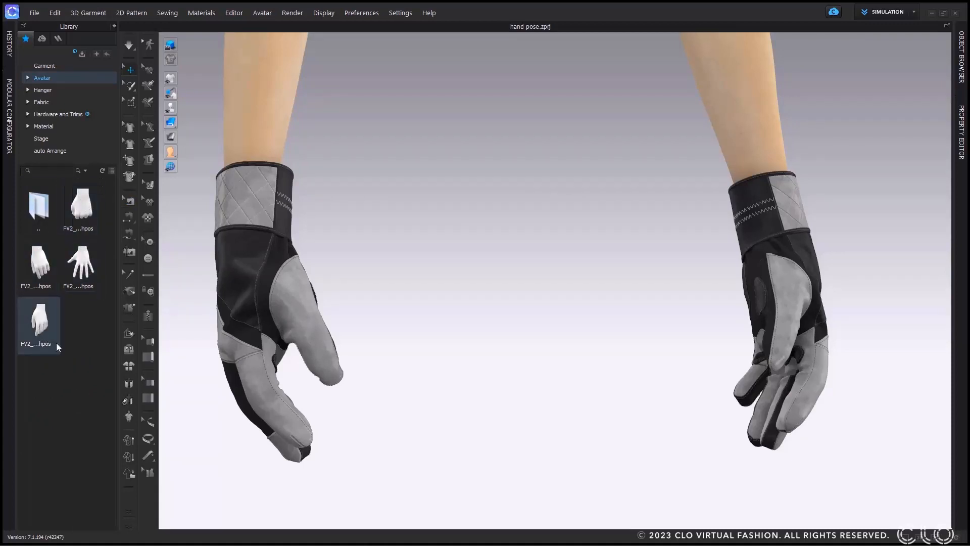
Apply the FV2_Hand_natural_1 hand pose to the left hand only, keeping the avatar size, and simulate the glove
double_click(42, 268)
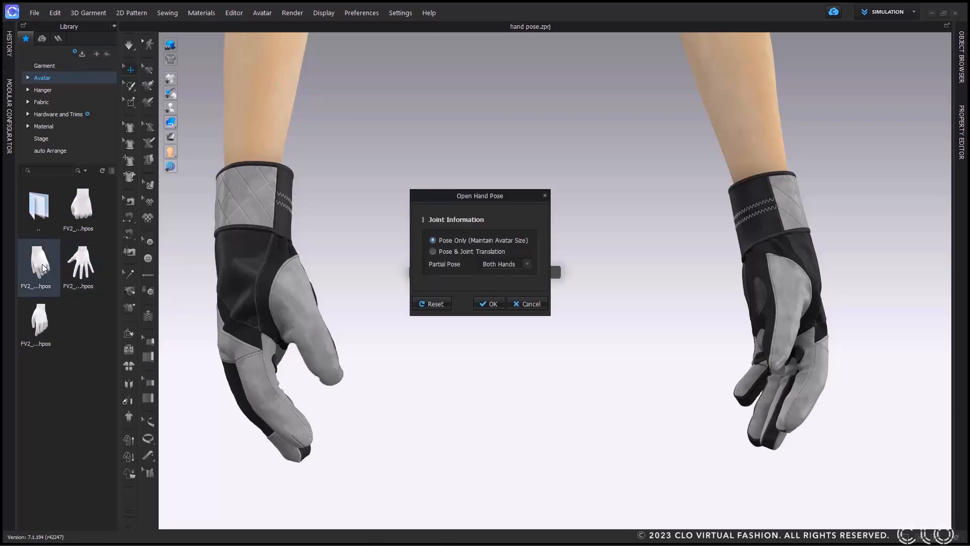
left_click(531, 268)
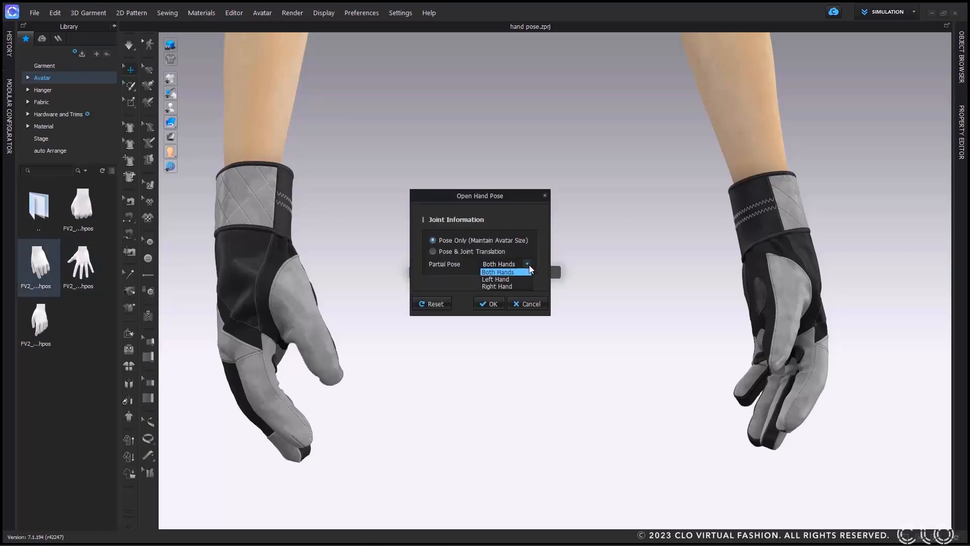
left_click(521, 280)
left_click(477, 308)
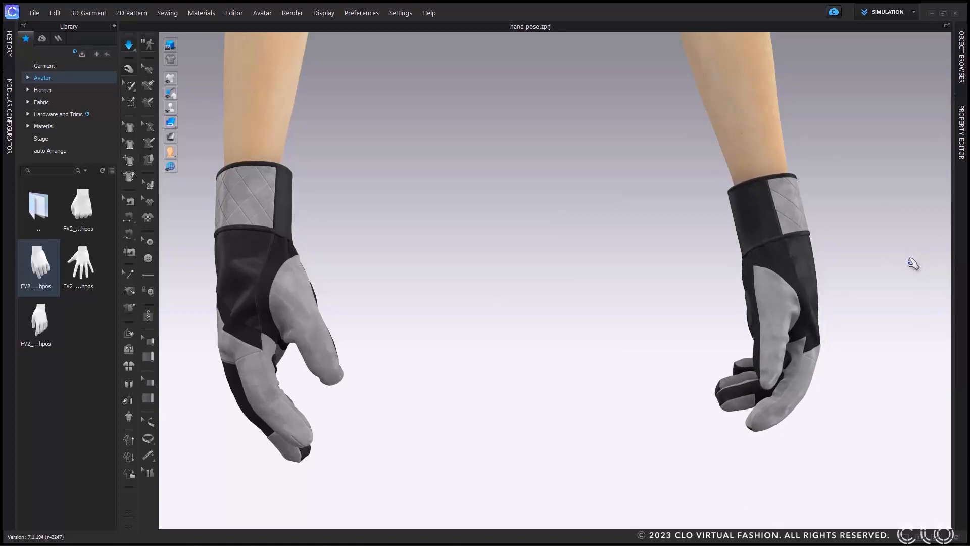
key("space")
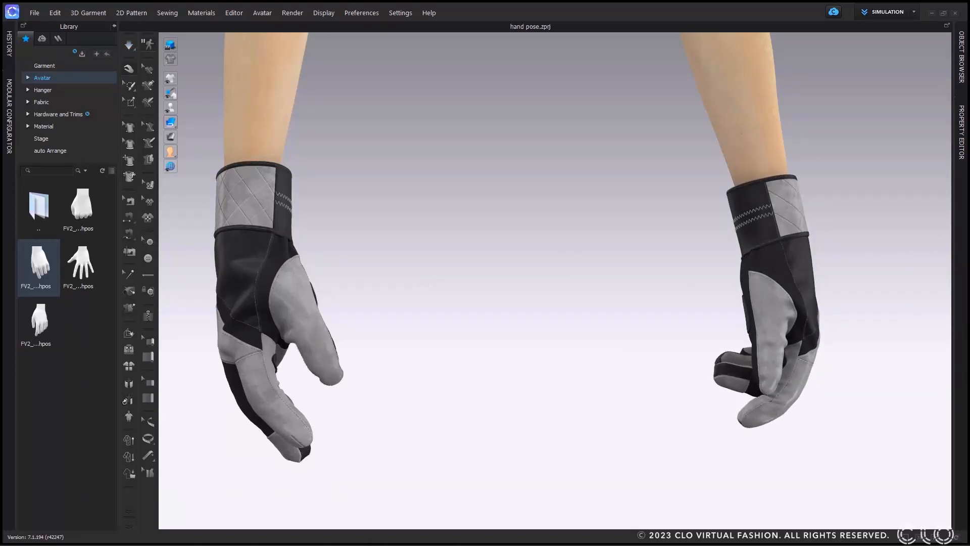
Apply the FV2_Hand_stretch_2 hand pose to the right hand only, using Pose Only
left_click_drag(36, 327, 470, 269)
left_click(526, 263)
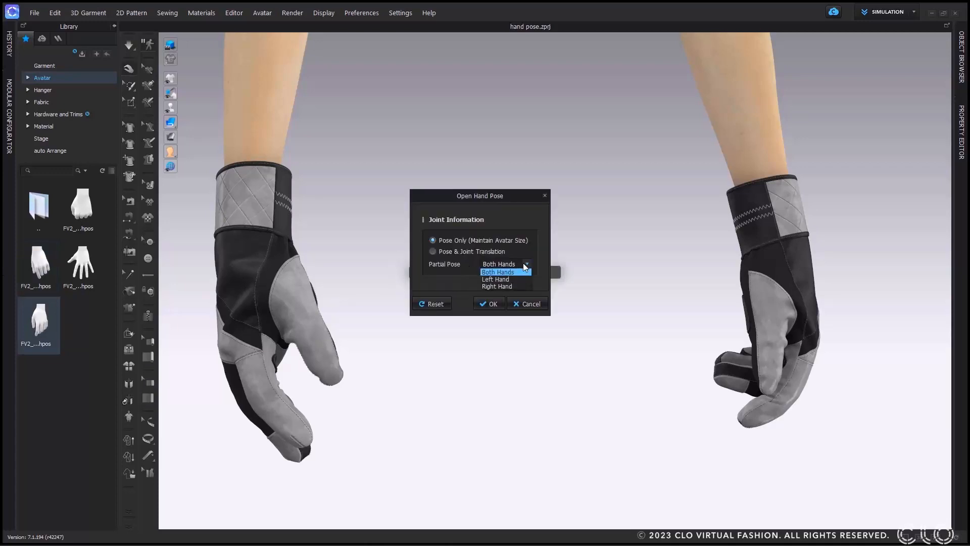
left_click(507, 287)
left_click(485, 304)
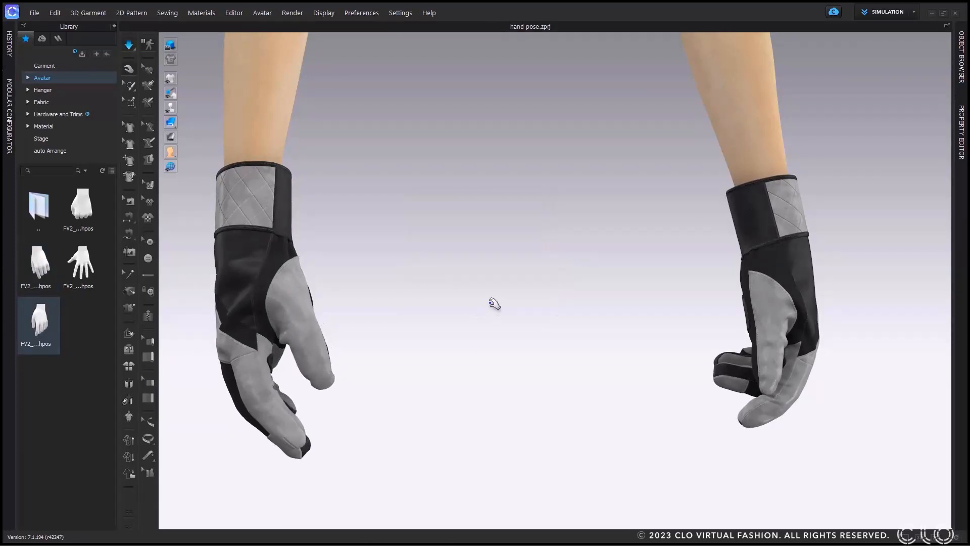
Apply the FV2_Hand_stretch_1 spread-finger pose to both gloved hands
double_click(80, 260)
left_click(528, 263)
left_click(501, 277)
left_click(489, 303)
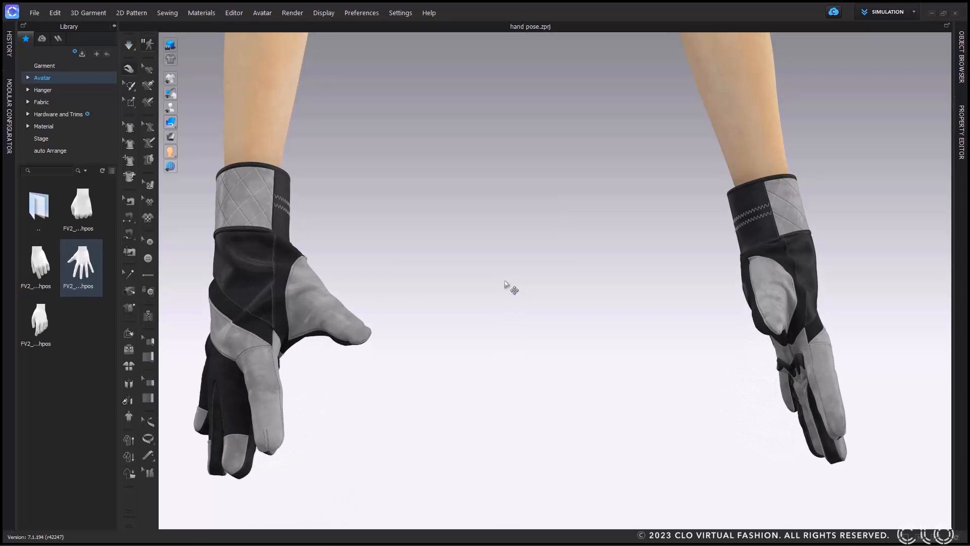
Apply the FV2_07 pose to the full body, using Pose Only and maintaining the current shoe pose
double_click(49, 213)
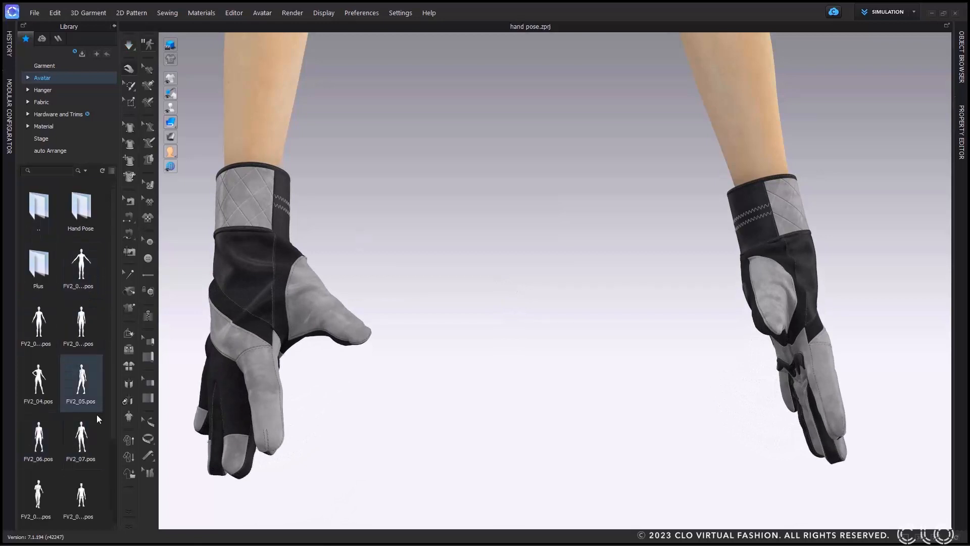
double_click(85, 439)
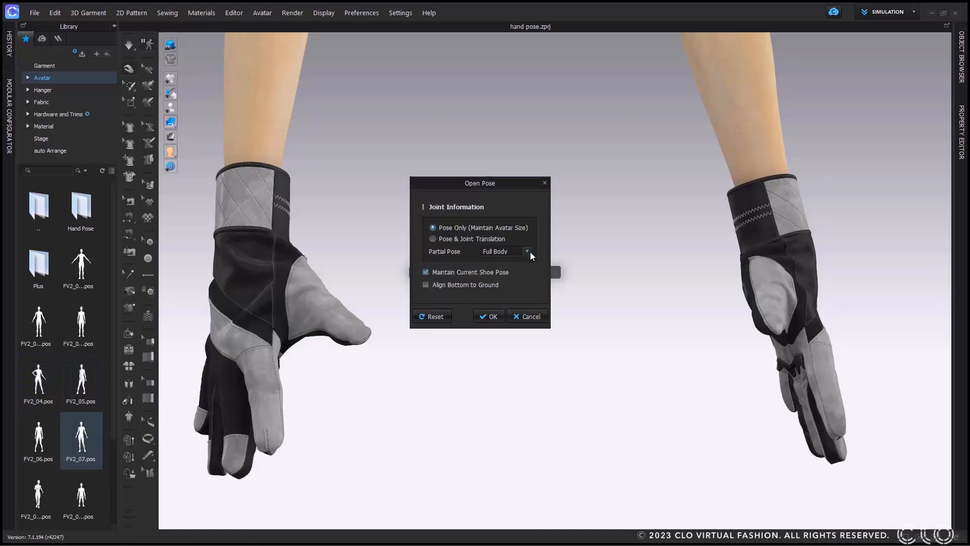
left_click(527, 252)
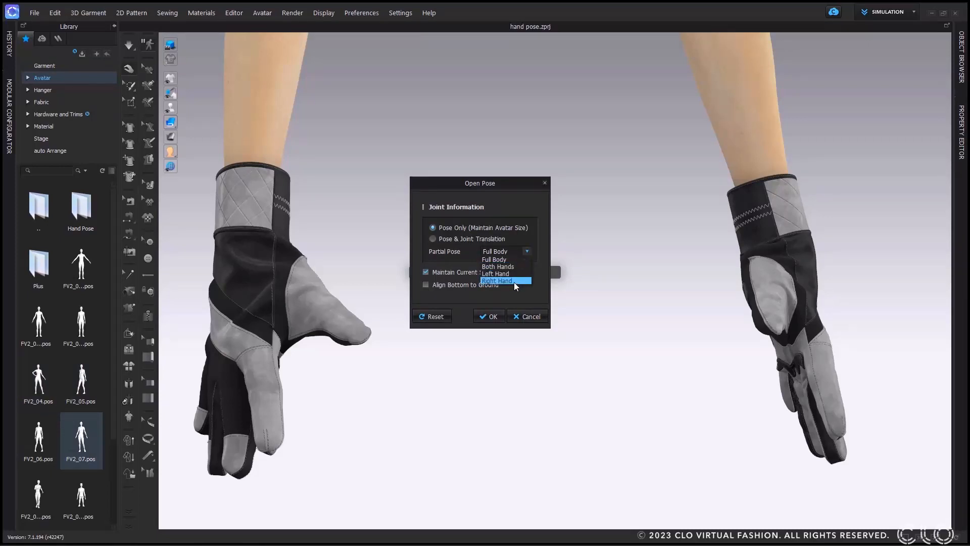
left_click(505, 259)
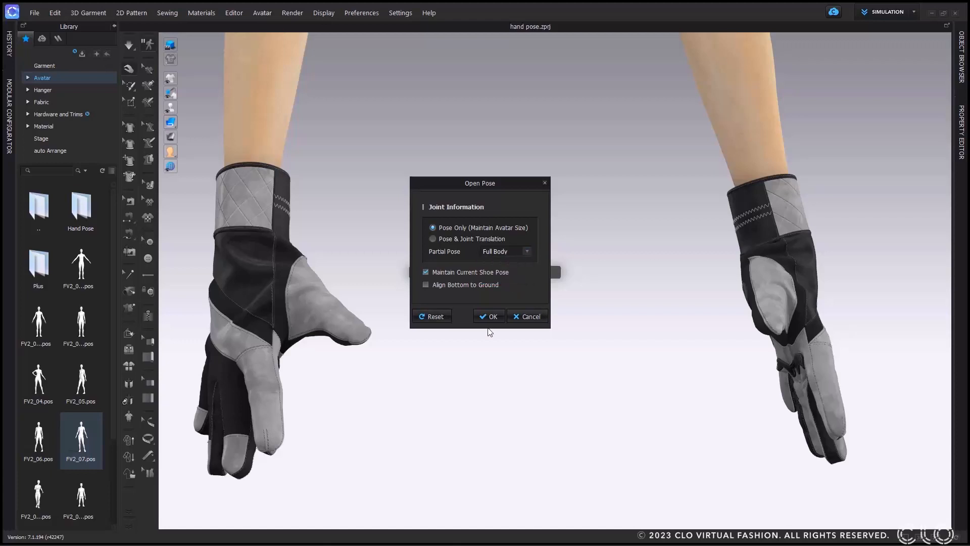
left_click(489, 316)
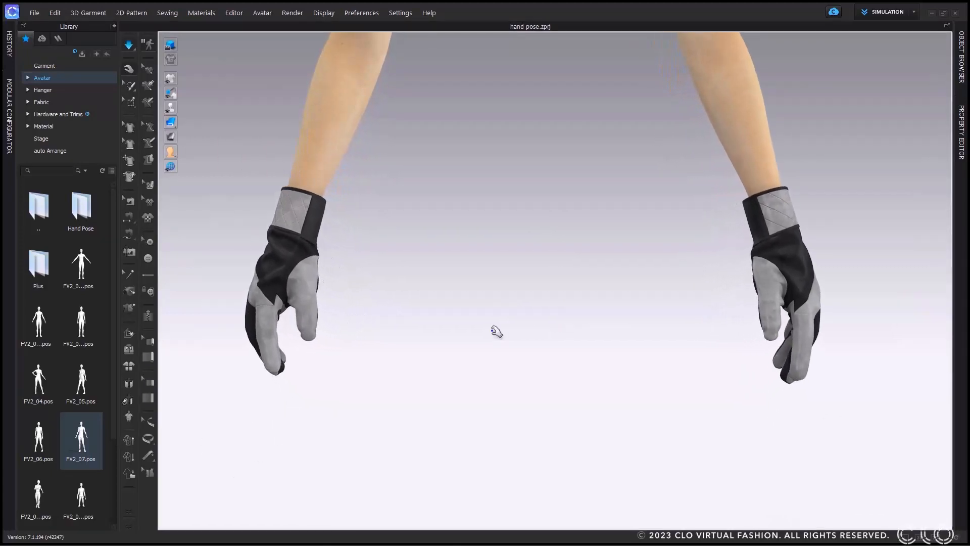
Save the current hand pose as Webinar in the Female_V2 Hand Pose folder and open that folder in the library
left_click(34, 13)
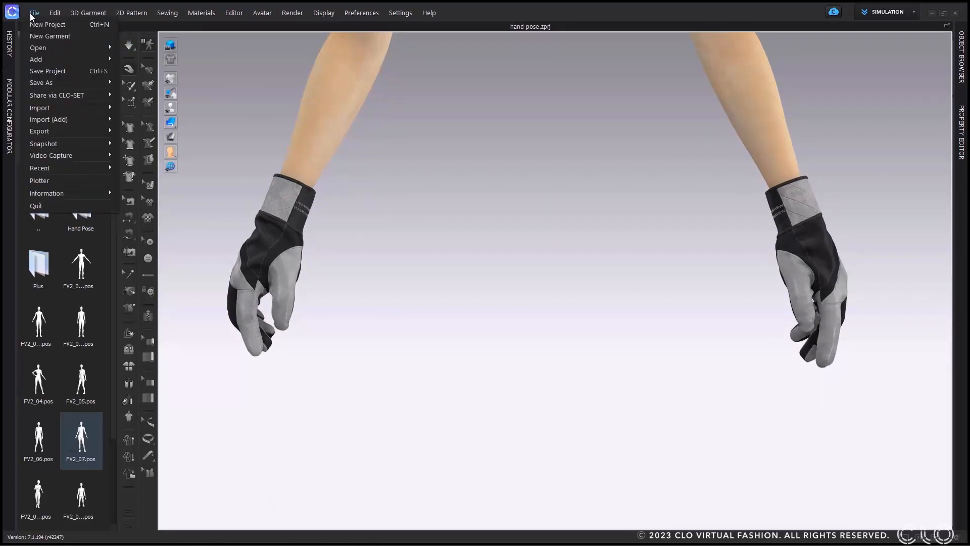
mouse_move(59, 83)
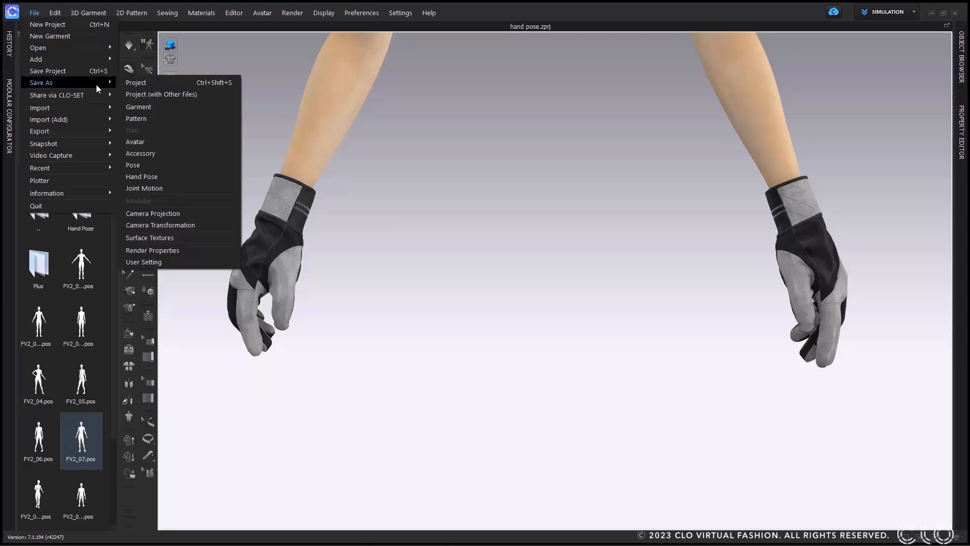
left_click(177, 177)
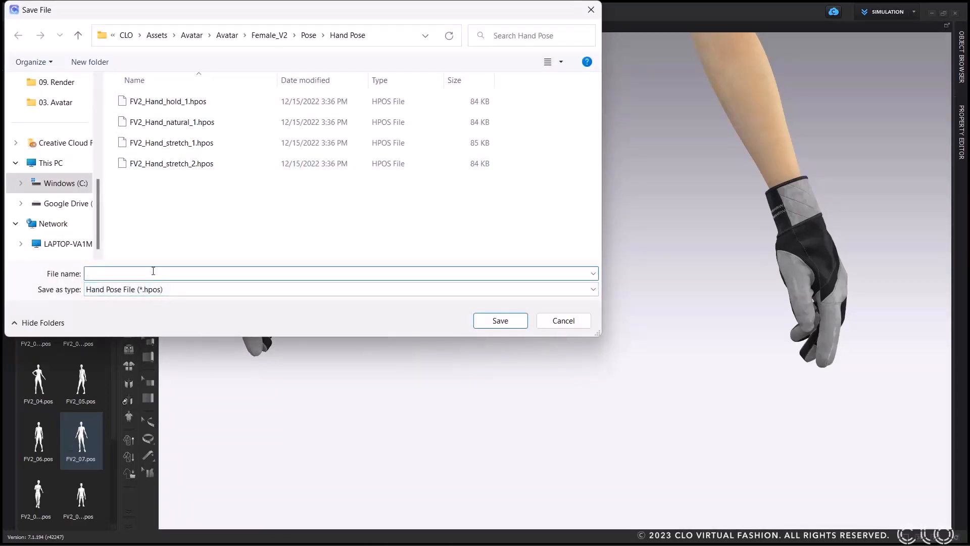
type("Webinar")
key("Return")
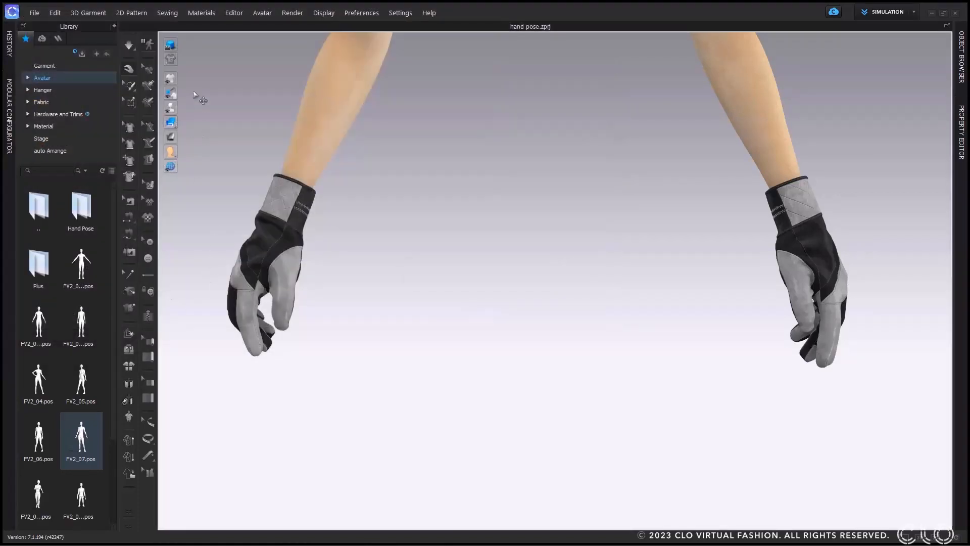
double_click(87, 205)
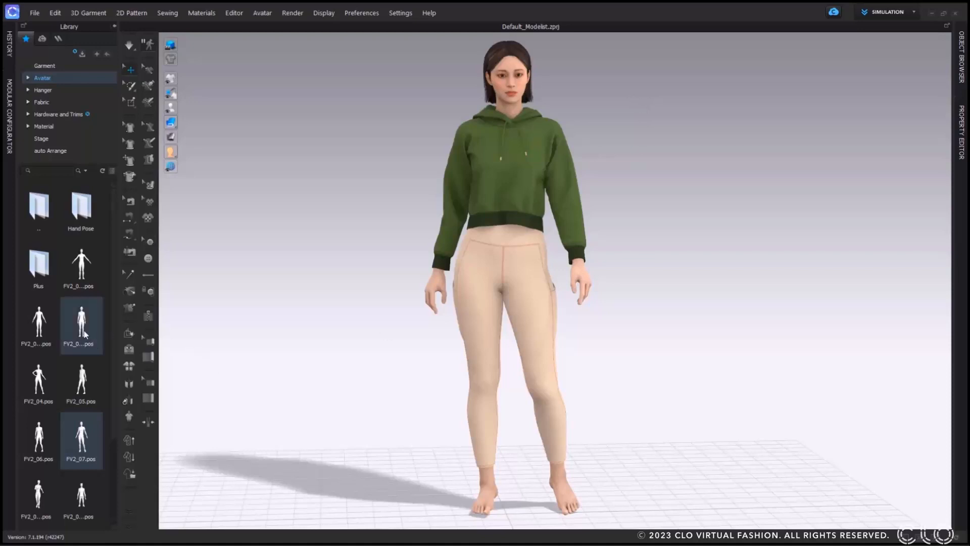
Apply the female walking pose and the FV2_05 pose to the full body of the avatar in the green hoodie
double_click(44, 493)
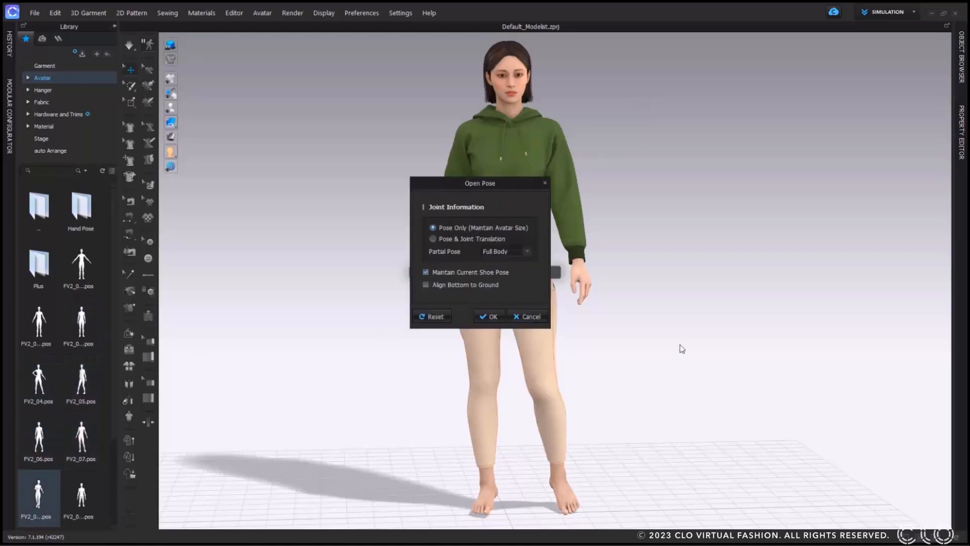
left_click(493, 317)
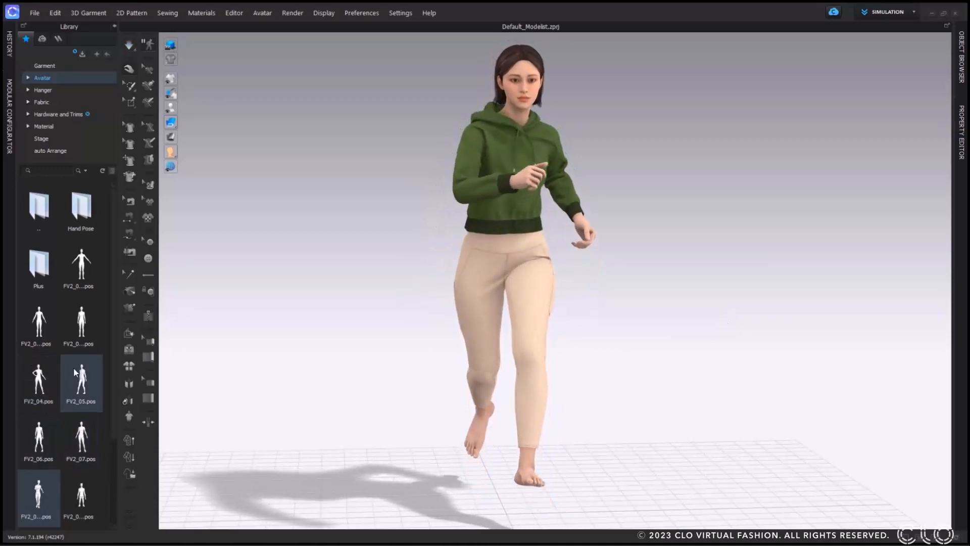
double_click(80, 381)
left_click(493, 317)
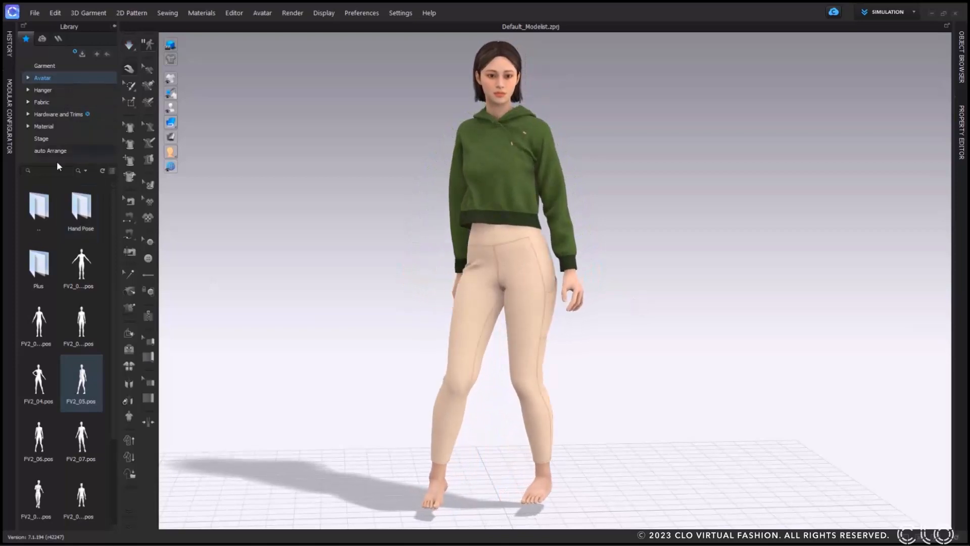
Open the male avatar's Pose library folder and apply the MV2_07 full-body pose to the female avatar
double_click(39, 206)
double_click(82, 263)
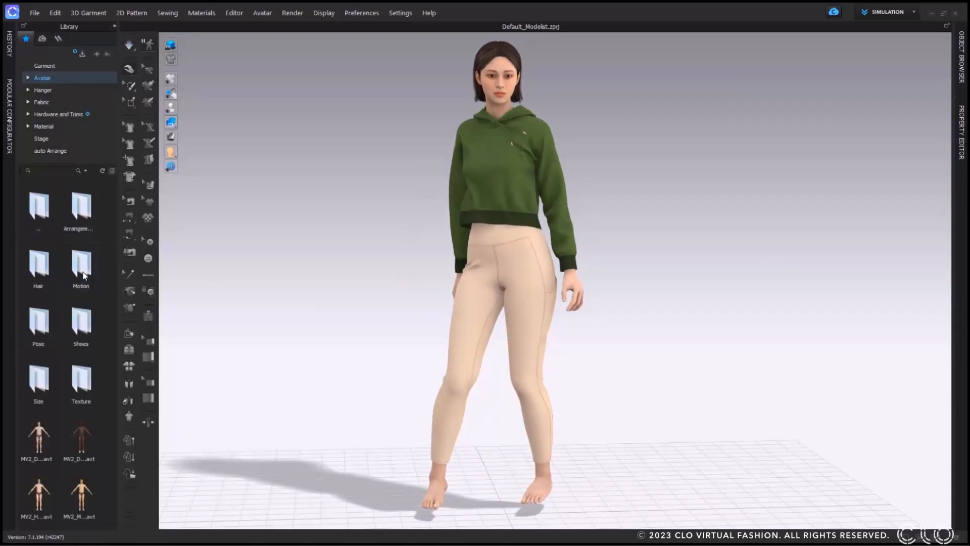
double_click(54, 329)
double_click(71, 348)
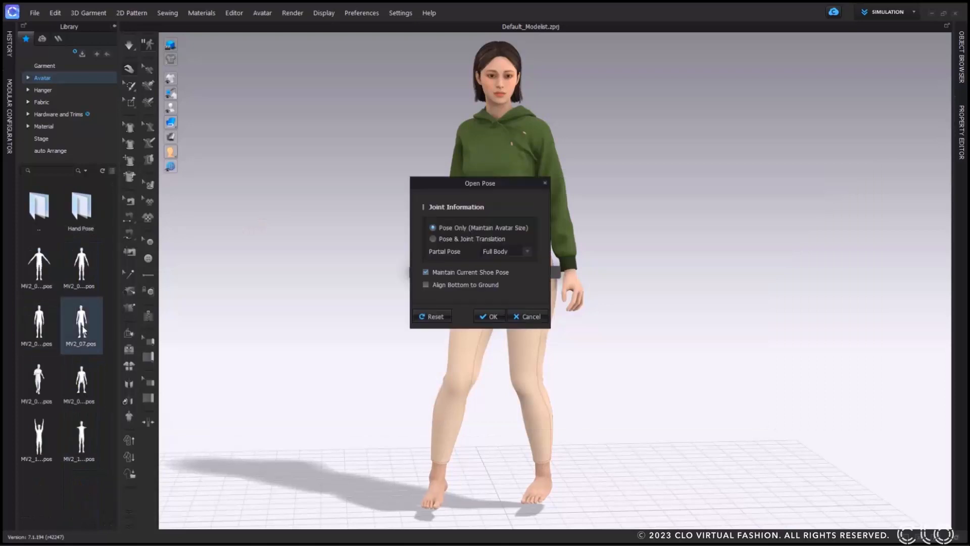
left_click(512, 316)
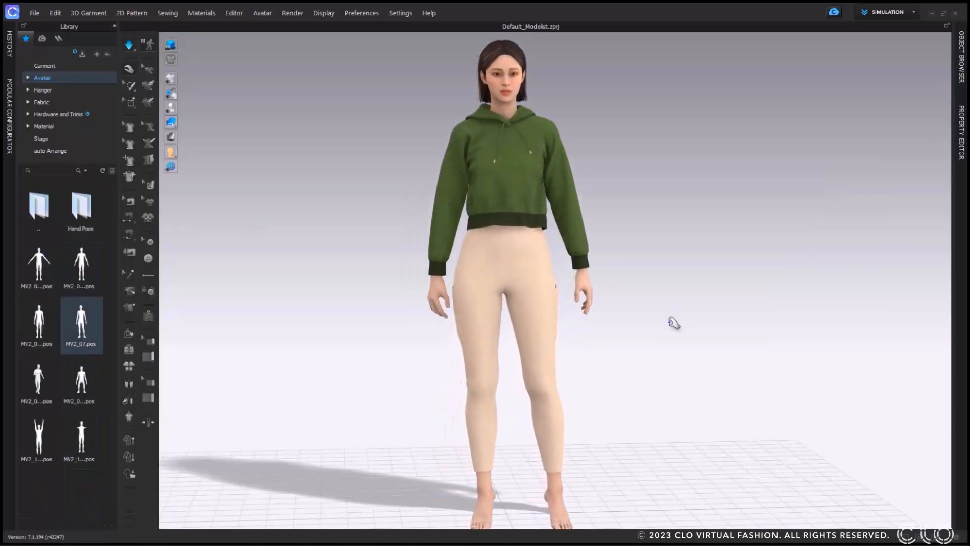
Apply the male walking pose and another male standing pose to the female avatar in the green hoodie
double_click(39, 380)
left_click(494, 316)
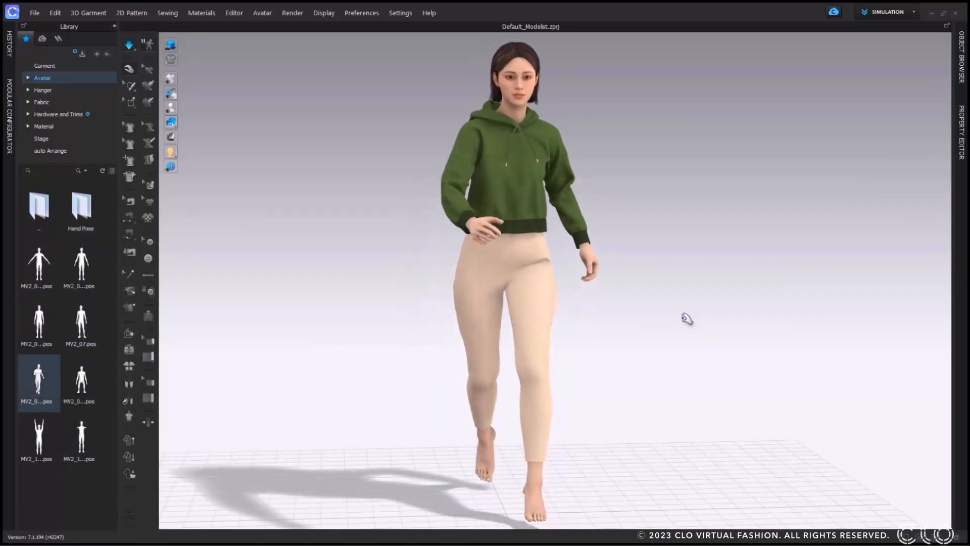
double_click(51, 322)
left_click(515, 318)
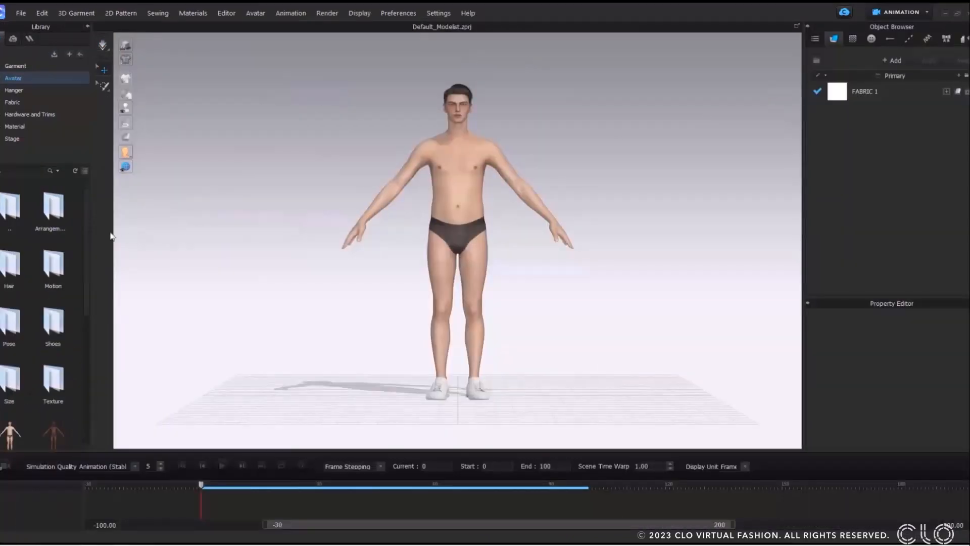
Load a female FV2 motion onto the male avatar with a 30 FPS transition animation and play it
double_click(60, 272)
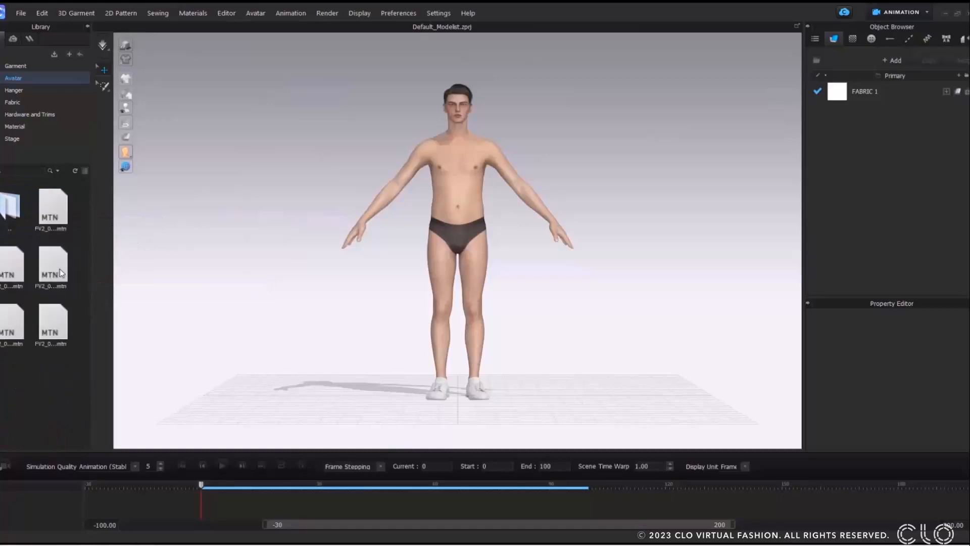
double_click(16, 323)
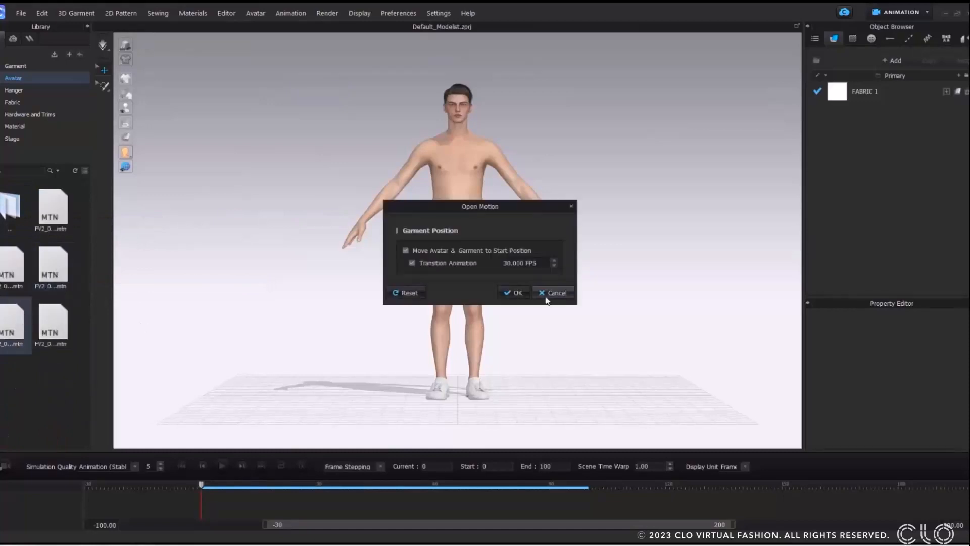
left_click(504, 290)
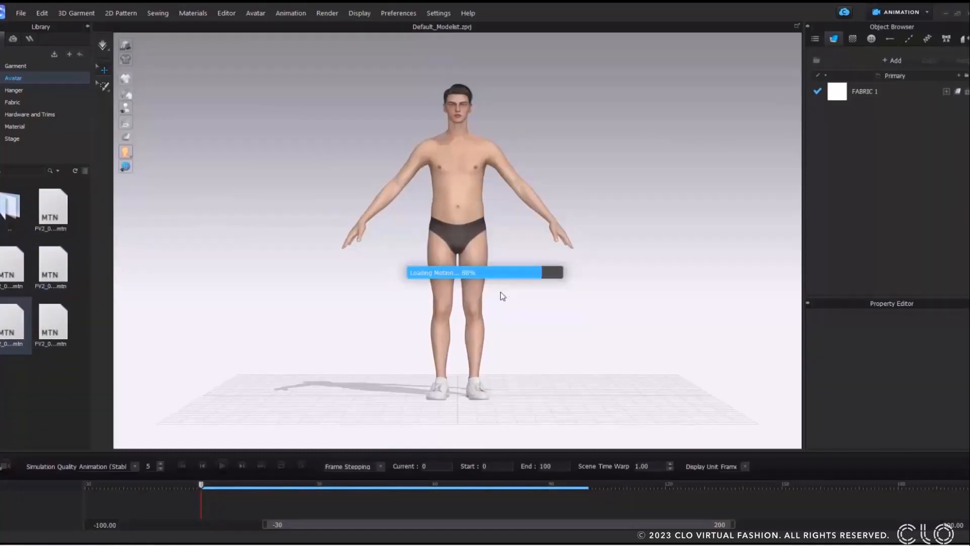
left_click(222, 466)
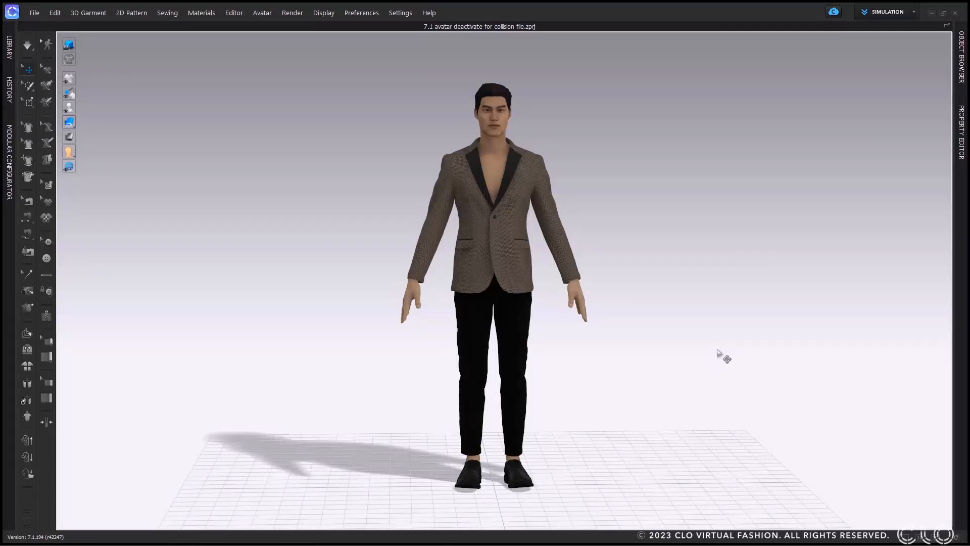
Deactivate the male avatar's hair, and hide it with the Deactivate / Hide option
left_click(489, 93)
right_click(489, 91)
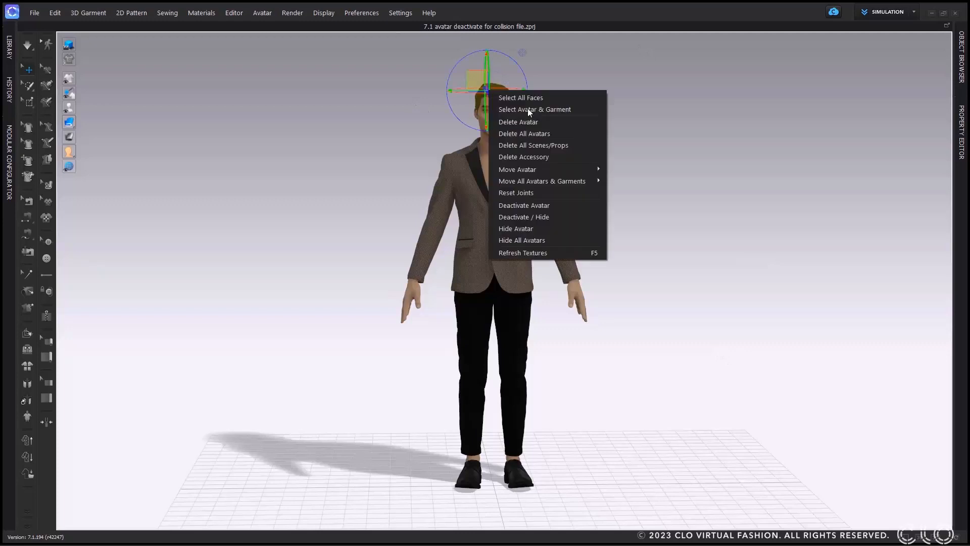
left_click(558, 213)
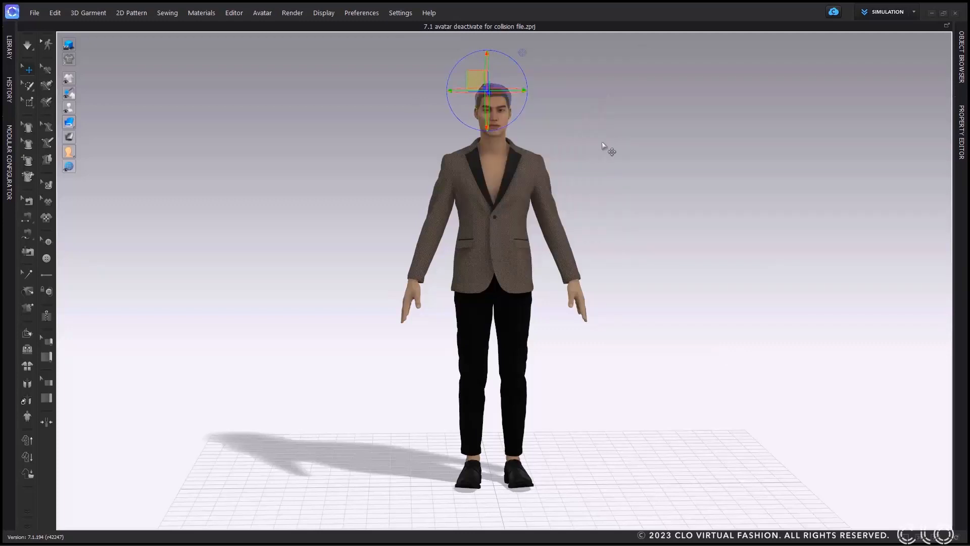
left_click(493, 87)
right_click(493, 88)
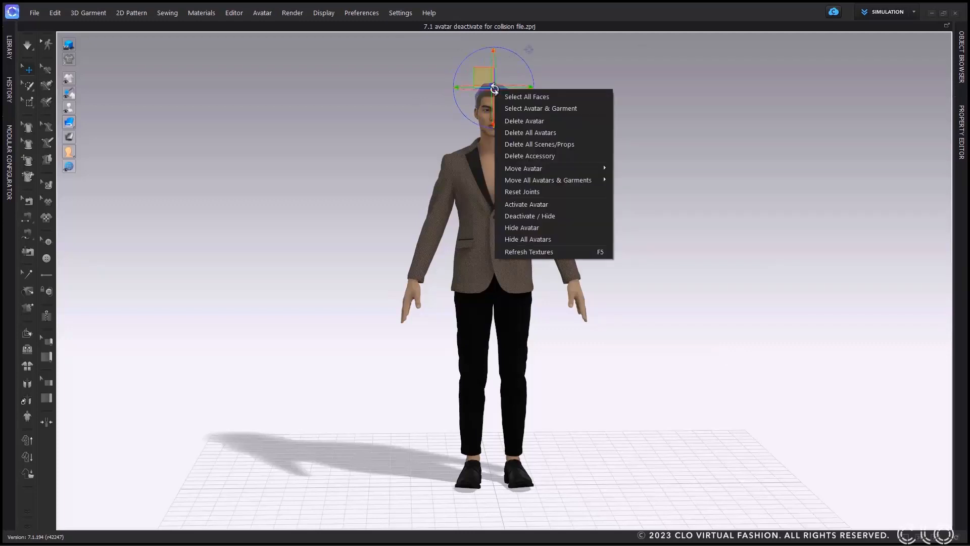
left_click(580, 218)
left_click(625, 180)
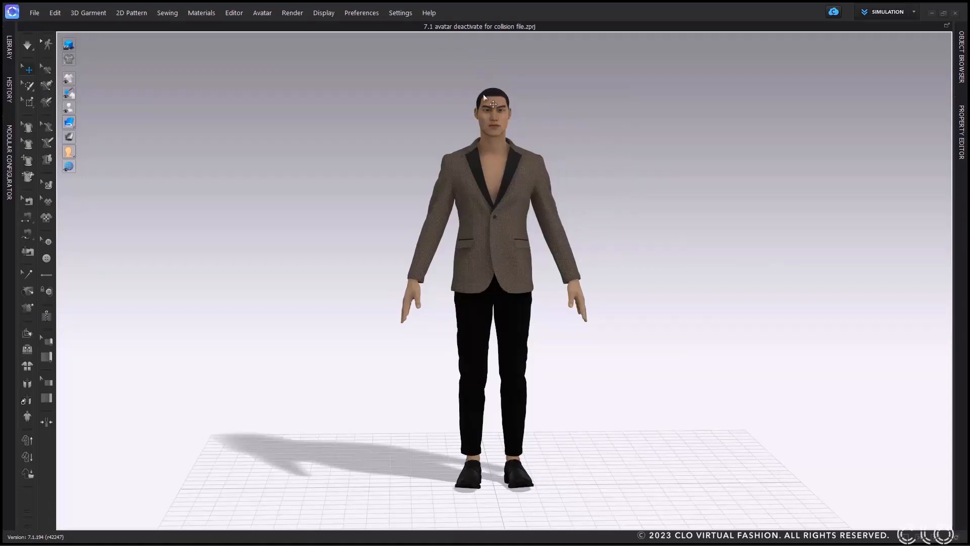
Deactivate the male avatar's arms and hands, and simulate the suit jacket without them
left_click(576, 296)
right_click(576, 296)
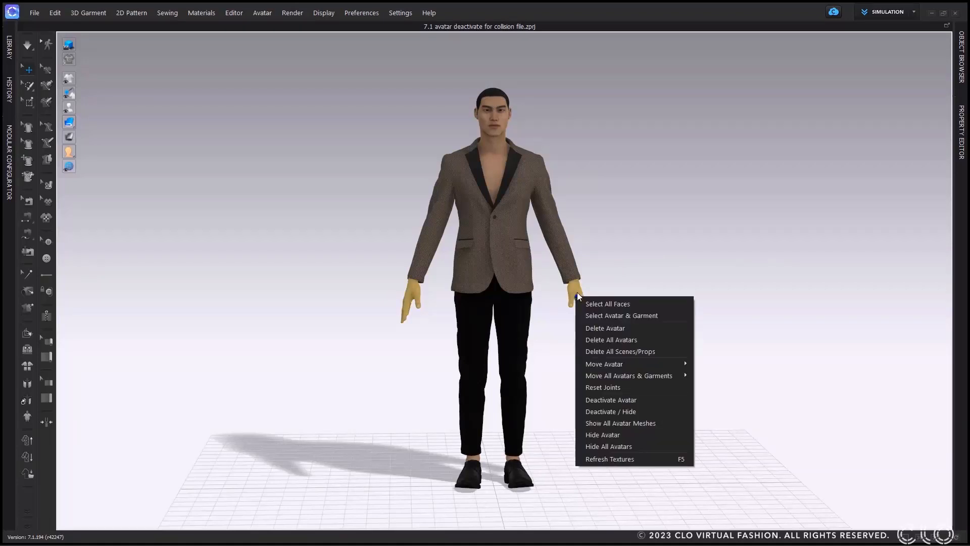
left_click(651, 401)
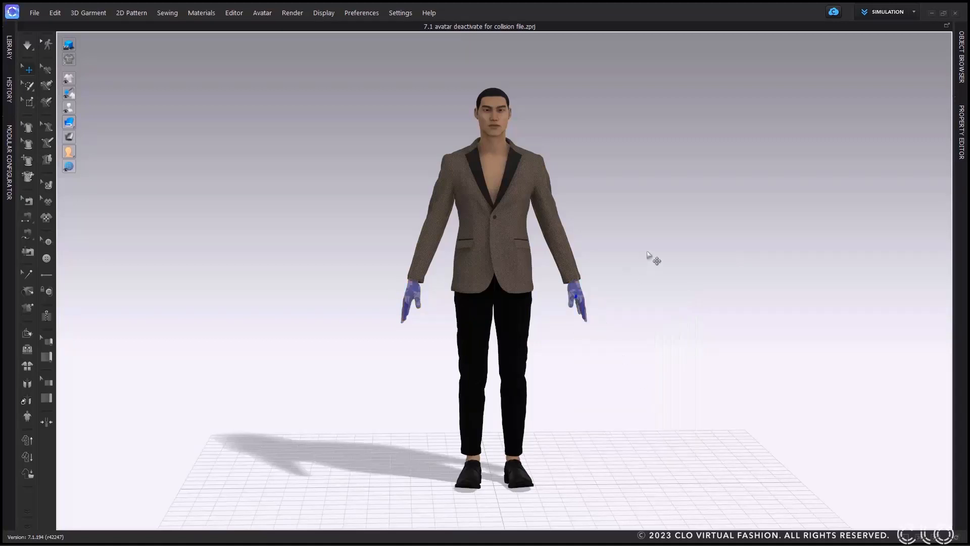
key("space")
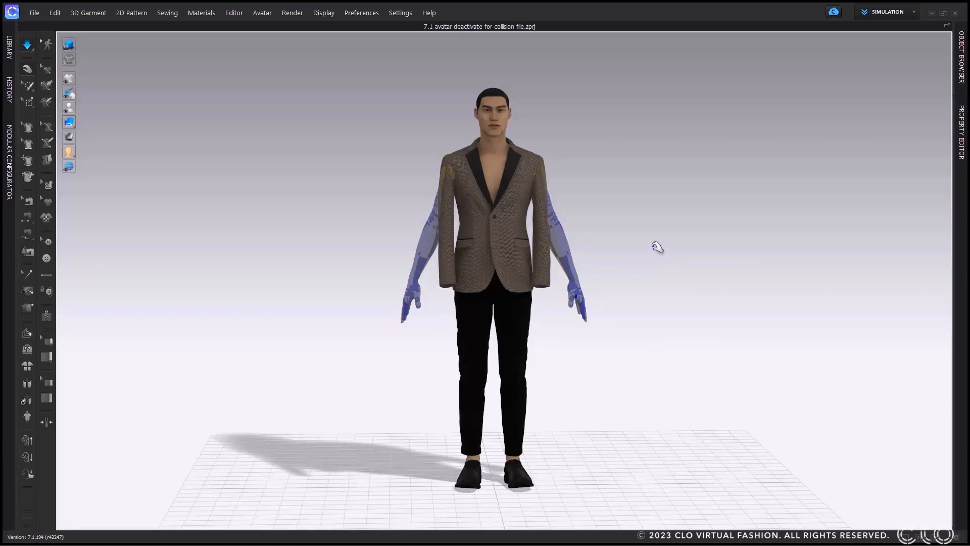
key("space")
Hide the avatar so only the suit is shown, and bring up the saved custom views
key("shift+a")
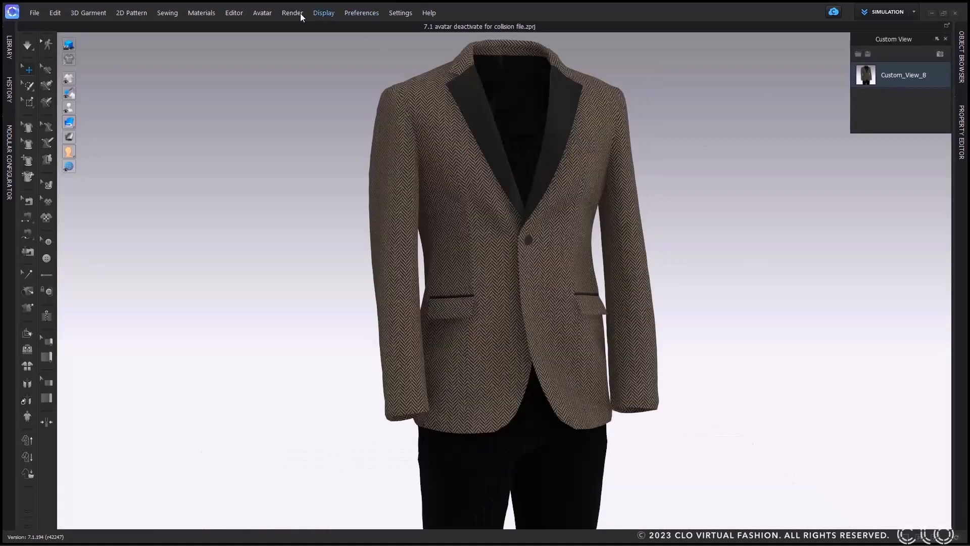
key("F6")
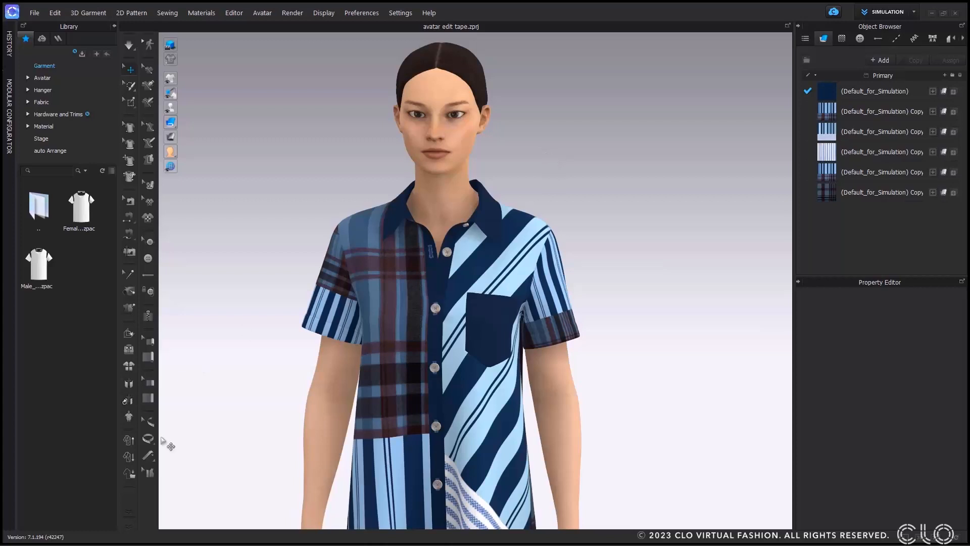
Add a linear avatar tape about 92 mm long across the female avatar's left shoulder
left_click(148, 455)
right_click_drag(558, 227, 478, 236)
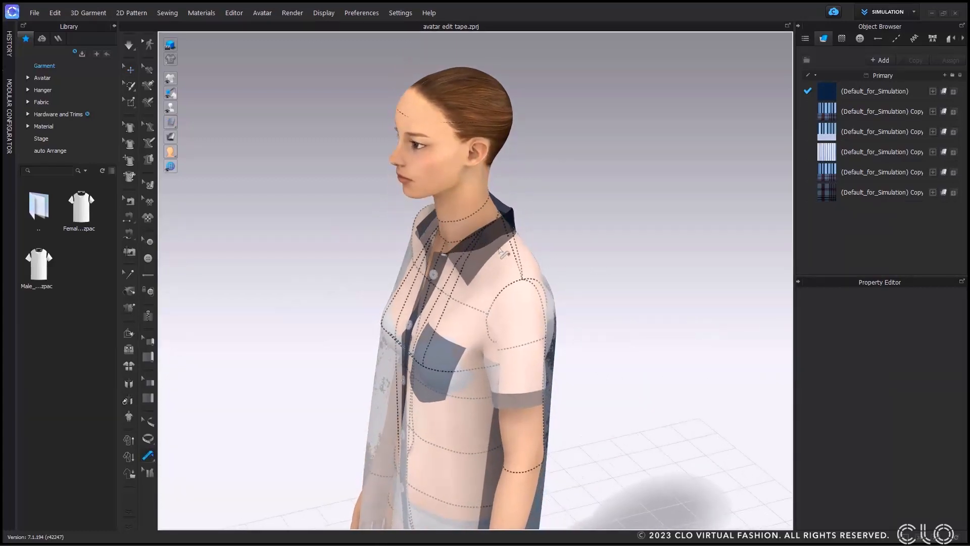
left_click(499, 250)
left_click(515, 280)
right_click_drag(515, 281, 542, 283)
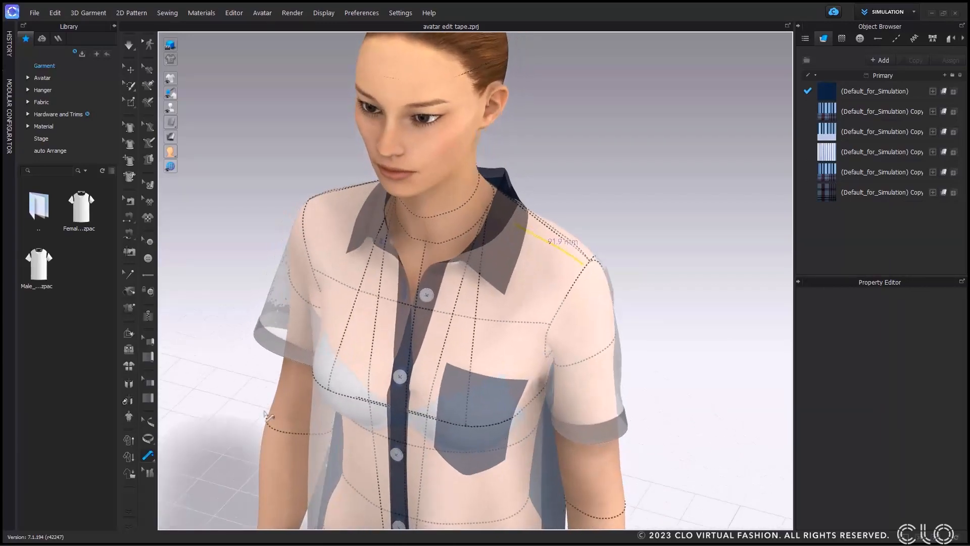
Edit the left shoulder tape, moving its inner end toward the neck and adjusting its outer end point
left_click(152, 421)
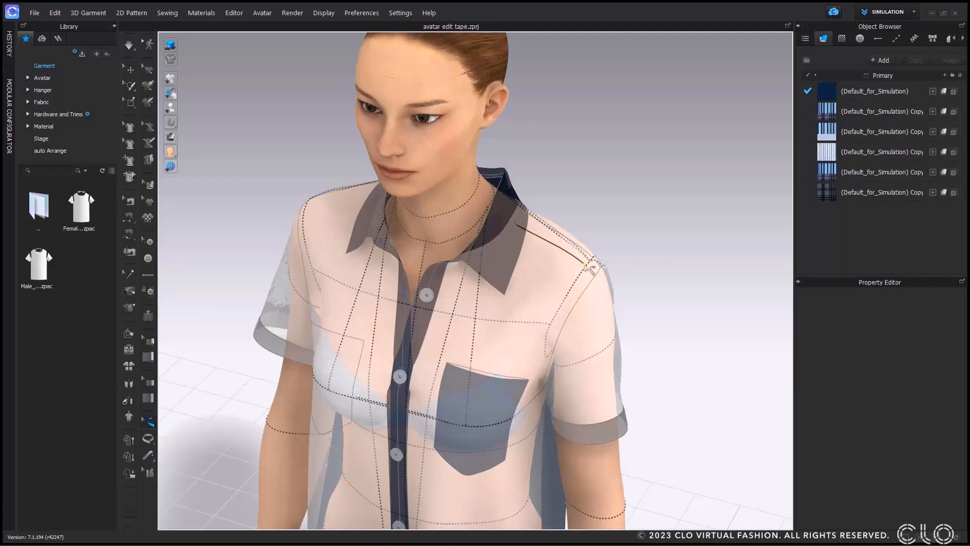
mouse_move(584, 264)
left_mouse_down()
mouse_move(560, 283)
mouse_move(572, 262)
mouse_move(587, 267)
left_mouse_up()
left_click_drag(514, 226, 486, 209)
left_click_drag(588, 267, 583, 270)
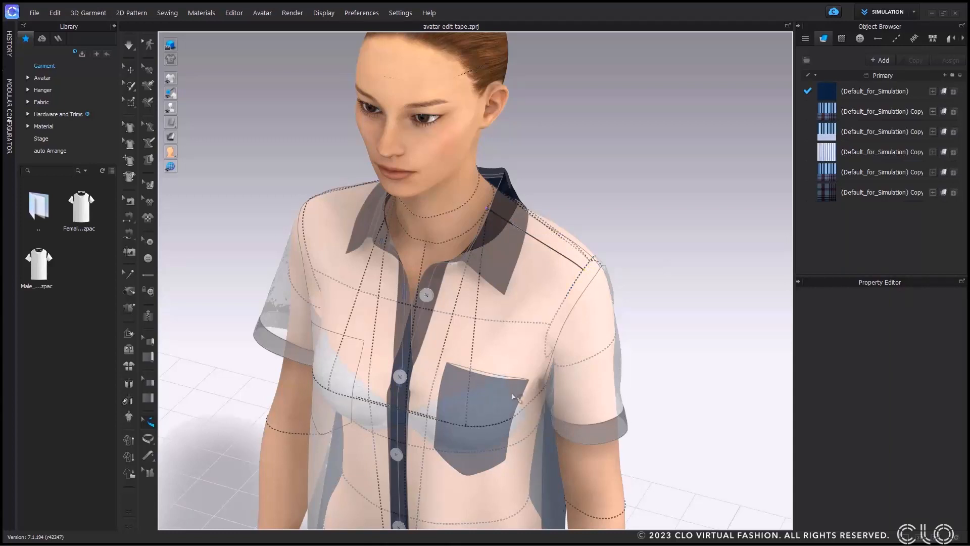
Add a circumference avatar tape around the female avatar's underbust
scroll(454, 387, "down", 3)
key("2")
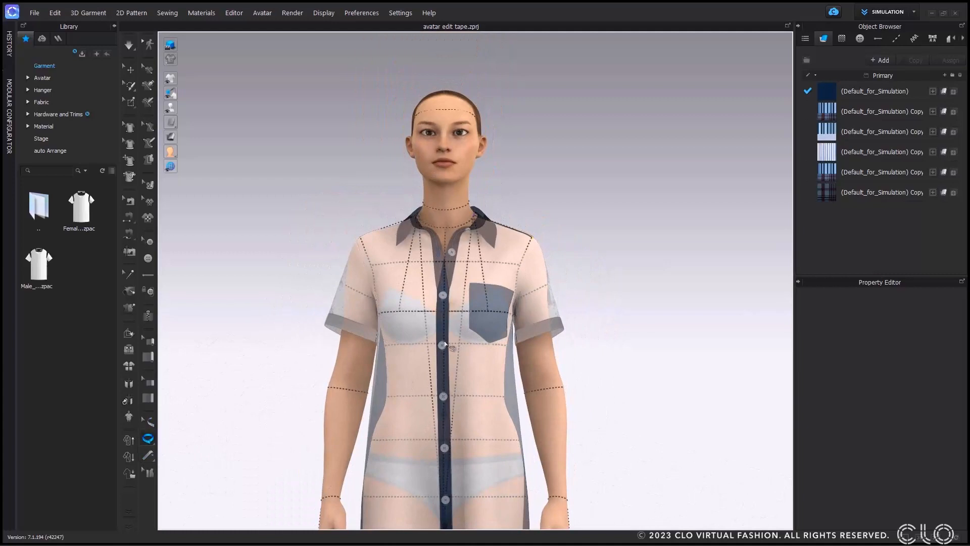
left_click(444, 344)
right_click_drag(385, 347, 352, 354)
left_click(391, 350)
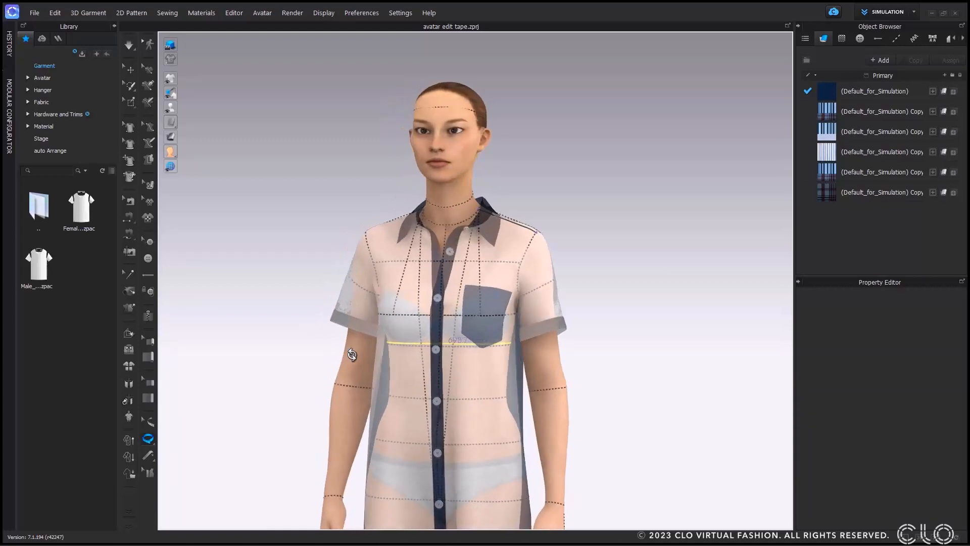
Edit the underbust circumference tape by moving its points along the avatar's front
left_click(150, 422)
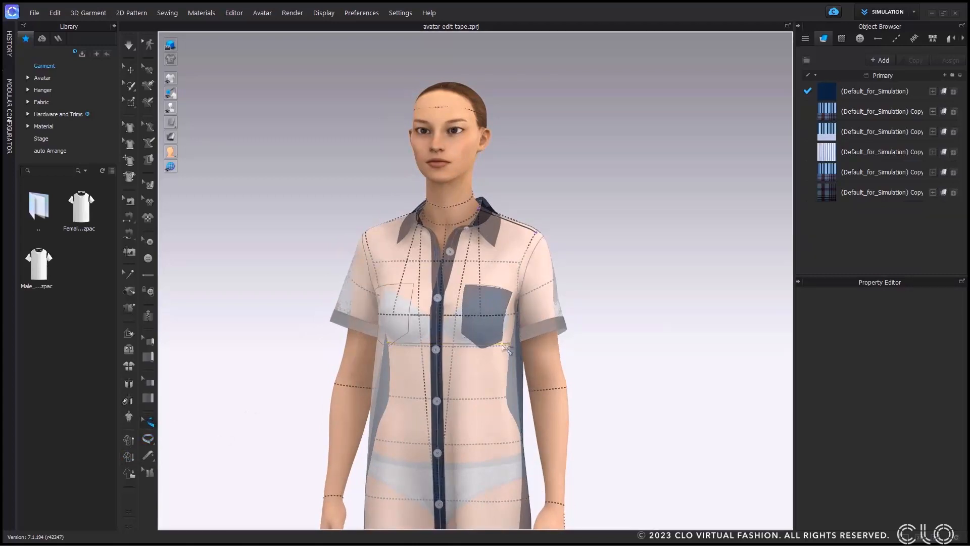
scroll(500, 353, "up", 4)
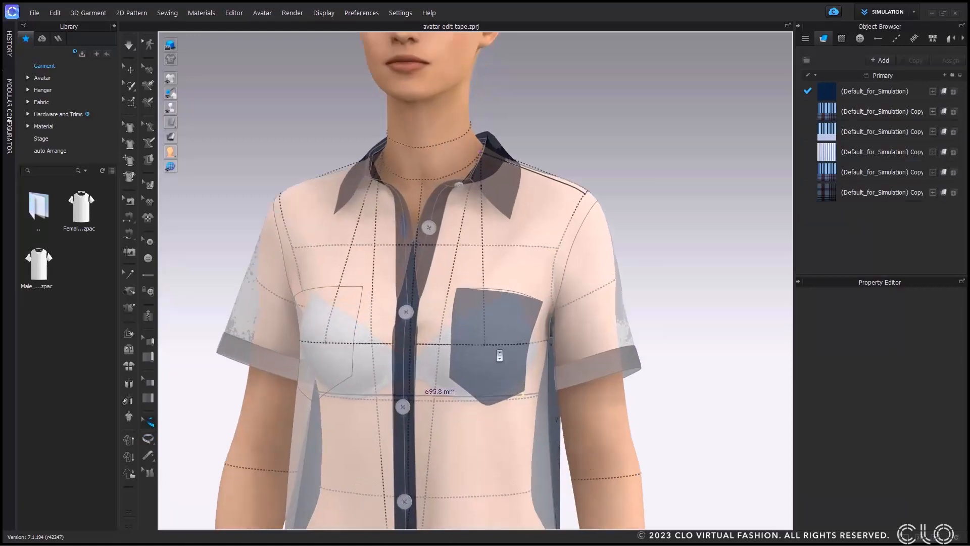
scroll(499, 355, "up", 3)
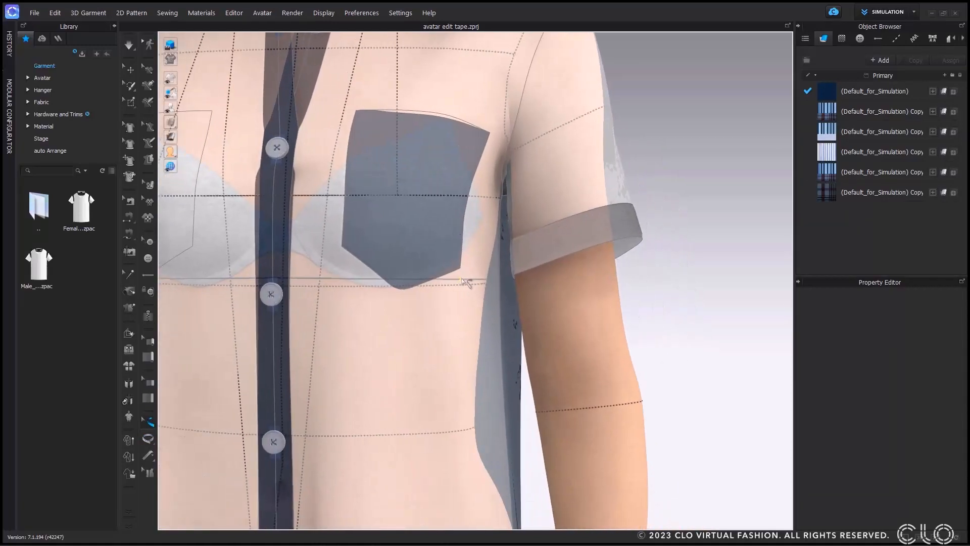
scroll(459, 283, "down", 3)
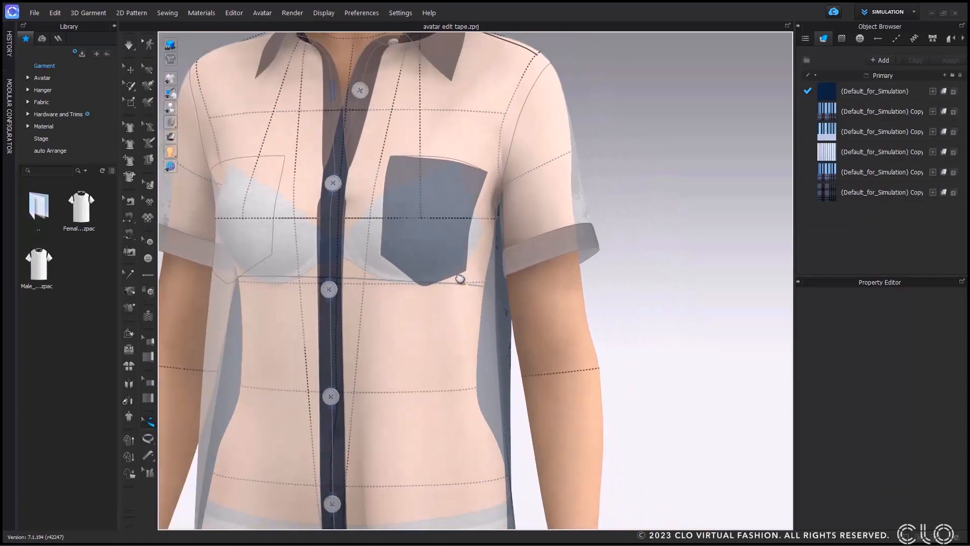
right_click_drag(460, 278, 353, 268)
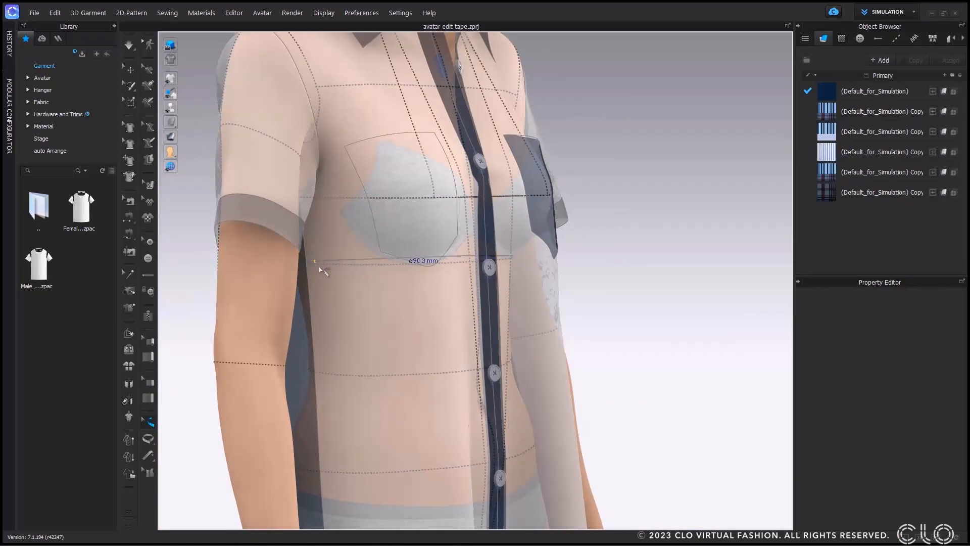
scroll(459, 281, "up", 5)
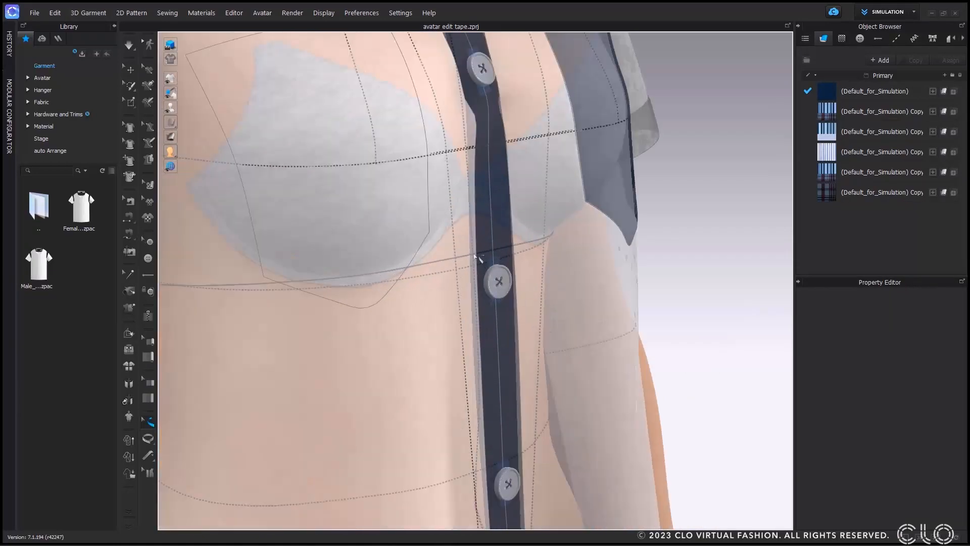
left_click_drag(474, 255, 473, 269)
scroll(460, 290, "down", 5)
right_click_drag(461, 289, 375, 273)
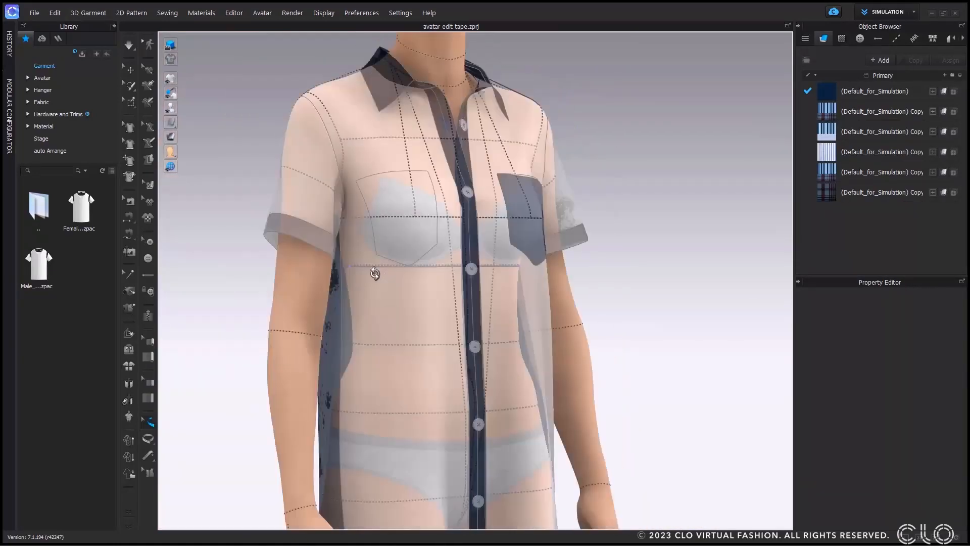
scroll(412, 260, "down", 4)
right_click_drag(506, 233, 437, 296)
scroll(437, 297, "down", 2)
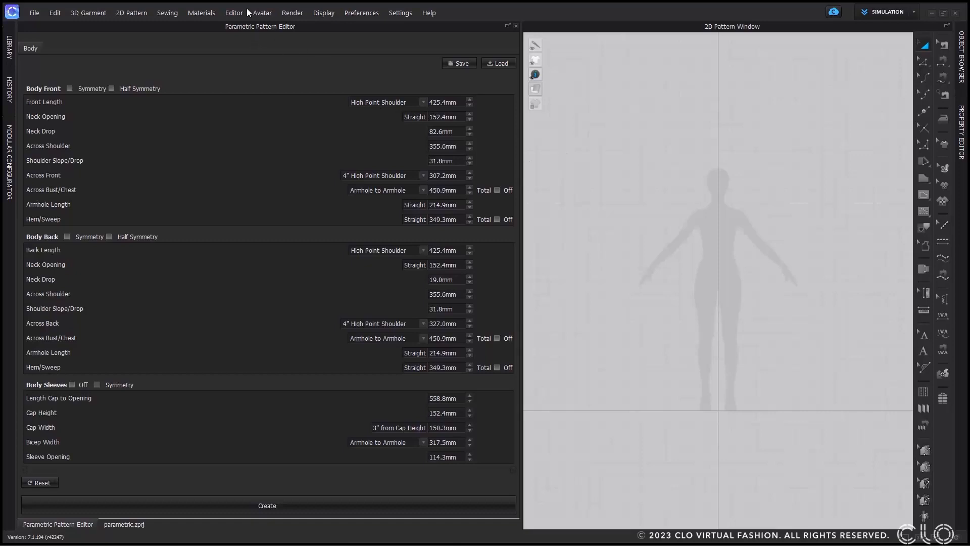
Check where the Parametric Pattern editor is accessed, and switch between it and the 3D window of parametric.zprj
left_click(230, 14)
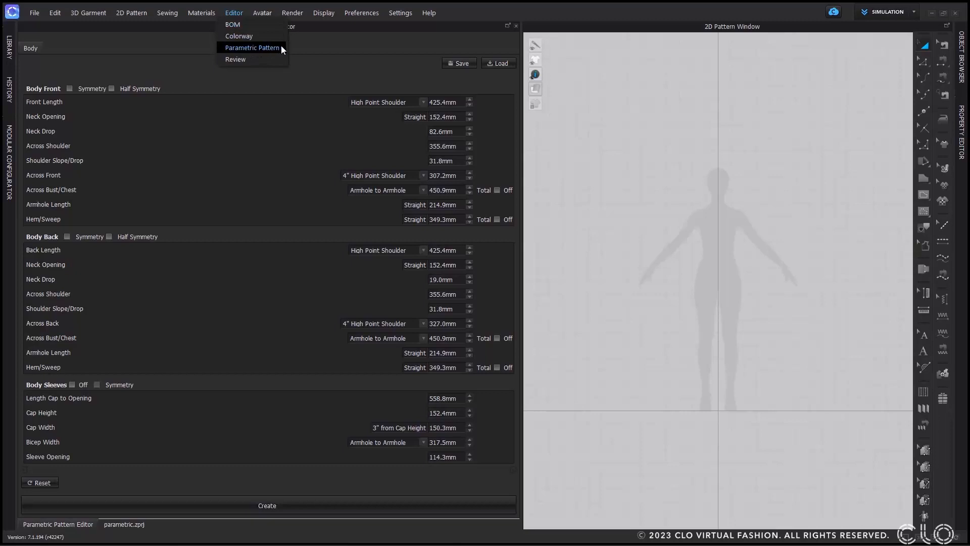
left_click(339, 42)
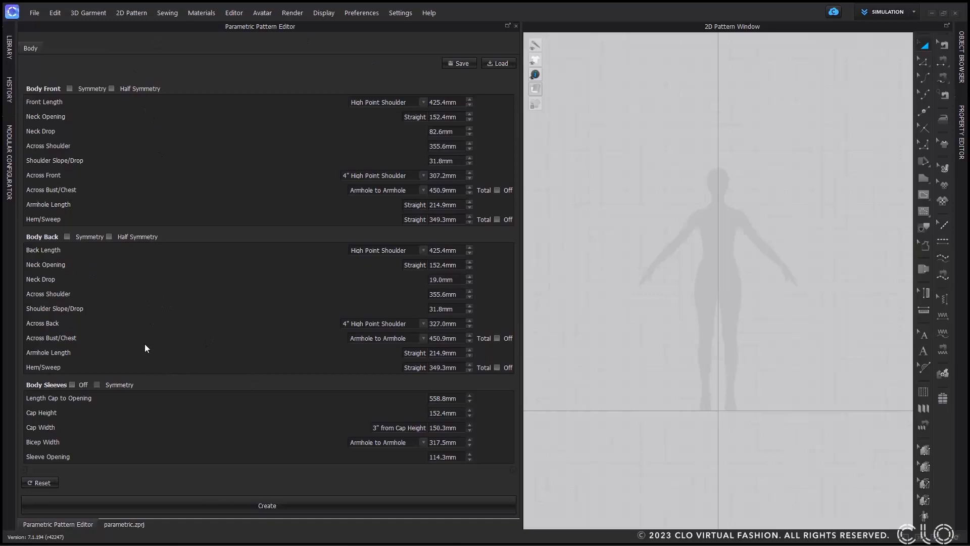
left_click(129, 524)
left_click(69, 525)
left_click(108, 525)
scroll(311, 337, "up", 3)
left_click(68, 523)
Try undocking the Parametric Pattern Editor and docking it beside the 3D window
left_click(507, 26)
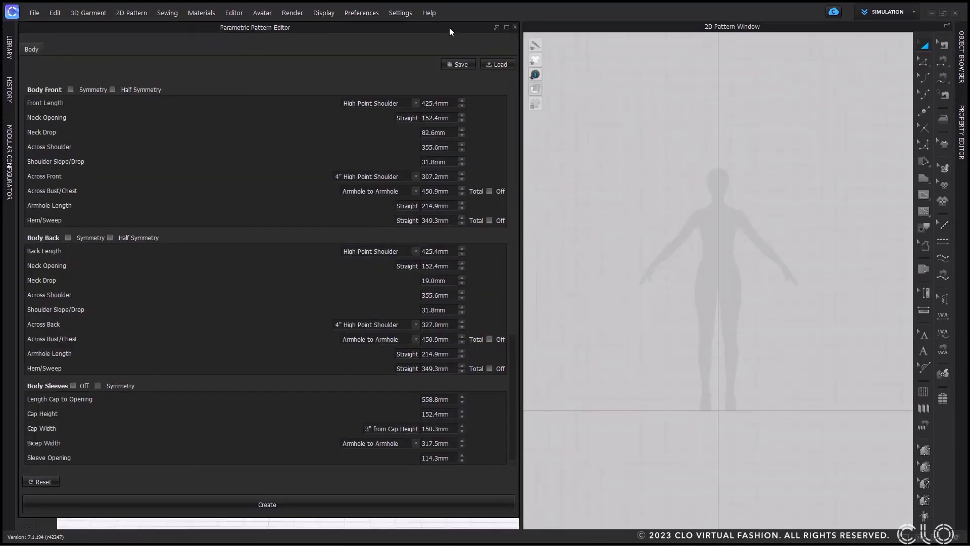
mouse_move(450, 29)
left_mouse_down()
mouse_move(468, 46)
mouse_move(448, 35)
left_mouse_up()
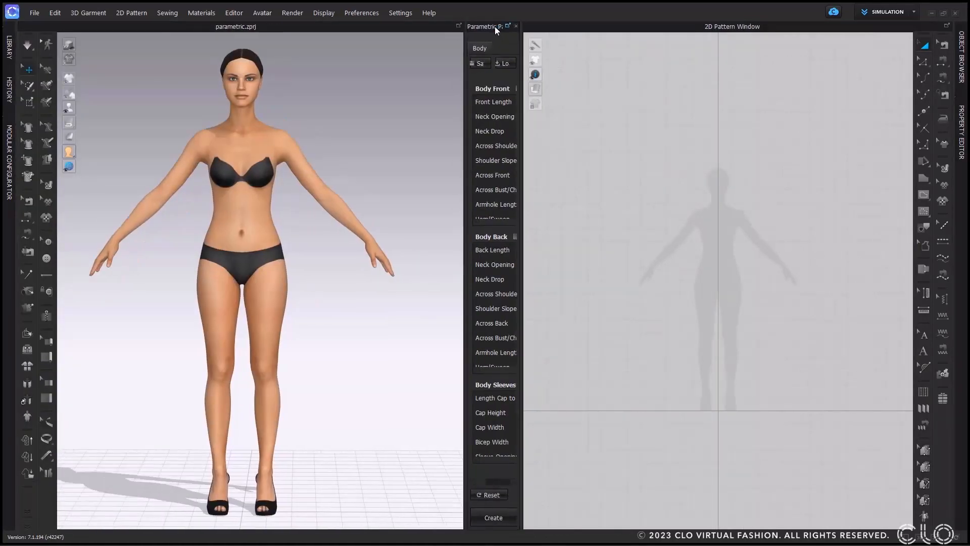
left_click(507, 26)
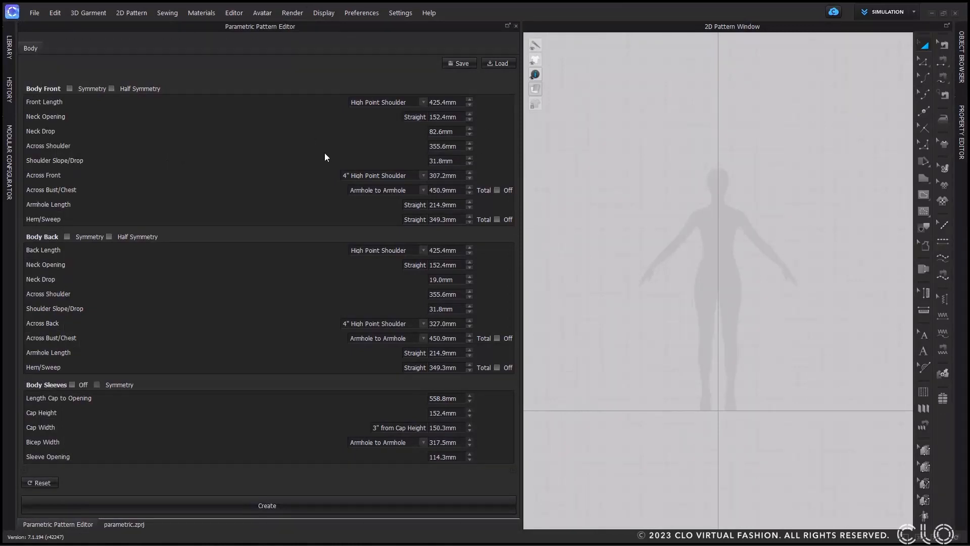
Set the front and back body lengths to 380 mm and the front neck opening to 200 mm
scroll(448, 102, "down", 1)
scroll(440, 102, "up", 7)
type("380")
left_click(441, 250)
type("380")
left_click(445, 117)
type("200")
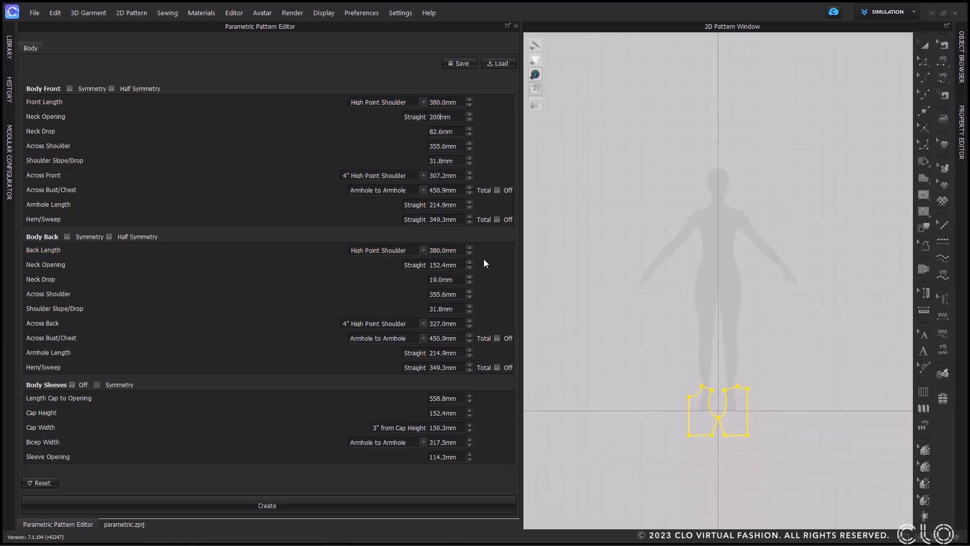
Set the front neck drop to 160 mm and the front across shoulder to 400 mm
left_click(436, 132)
type("150")
left_click(439, 161)
left_click(435, 146)
type("400")
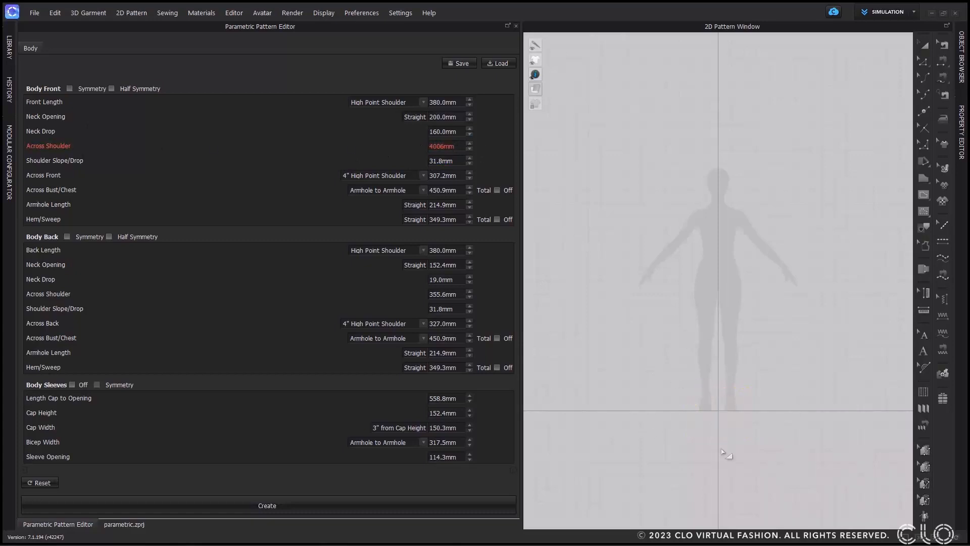
key("Return")
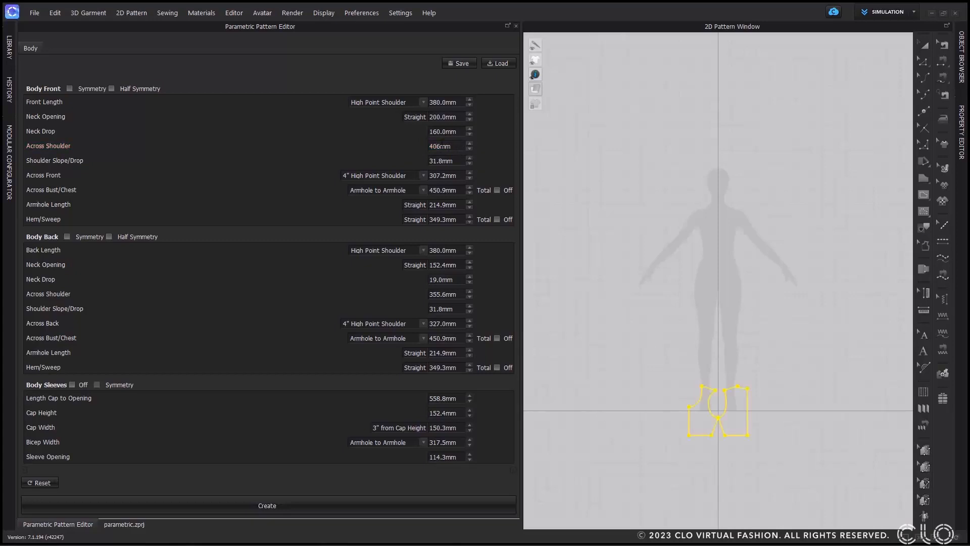
Set the front neck drop to 80 mm, front and back lengths to 450 mm, and across front to 380 mm
double_click(441, 132)
type("80")
type("450")
double_click(441, 250)
type("450")
double_click(441, 176)
type("380")
key("Return")
Start saving the pattern measurements as a CSV spec sheet, and cancel the save
left_click(464, 63)
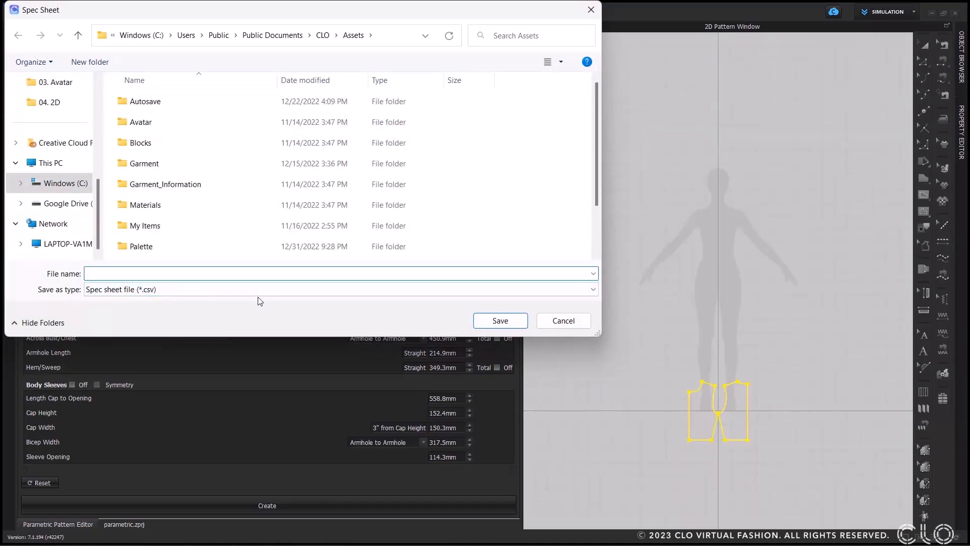
left_click(565, 321)
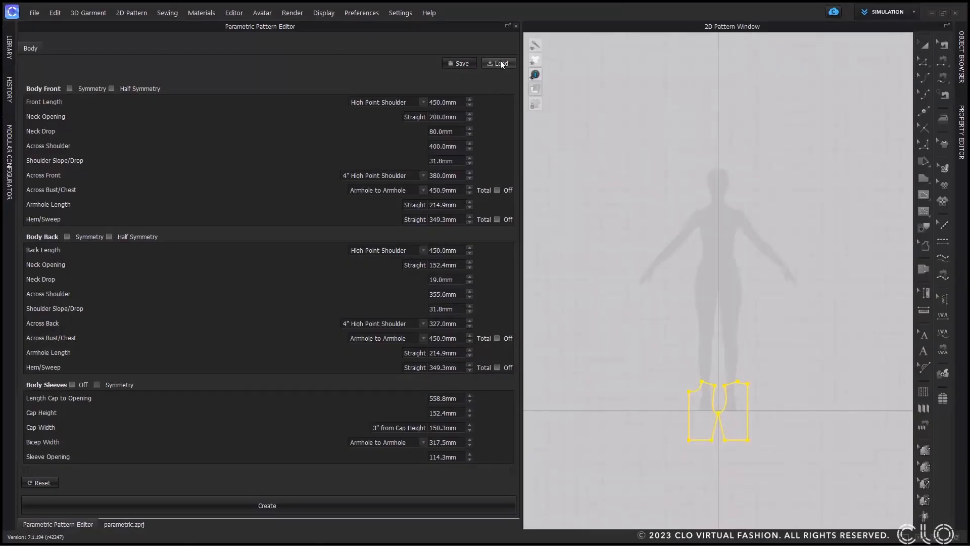
Start loading a CSV spec sheet into the Parametric Pattern Editor, and browse for its folder
left_click(500, 65)
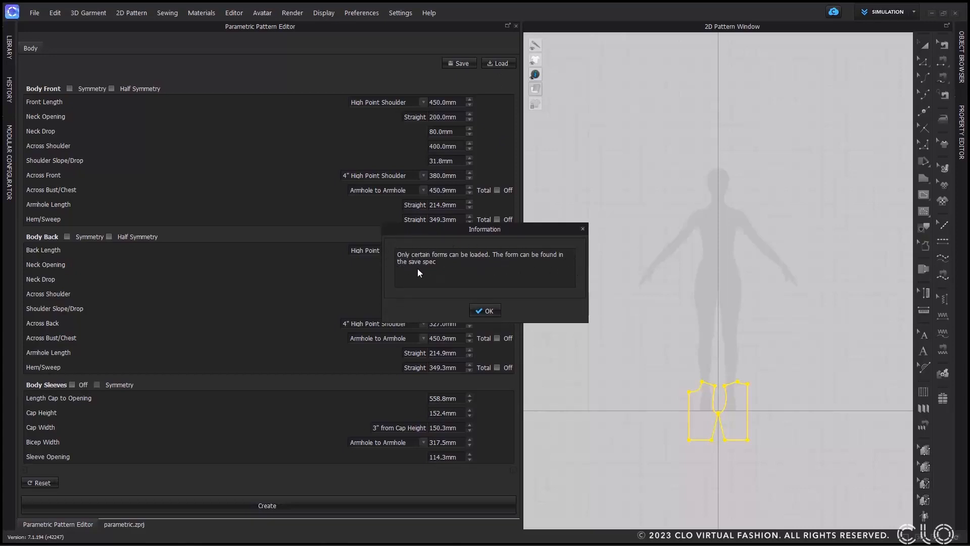
left_click(486, 310)
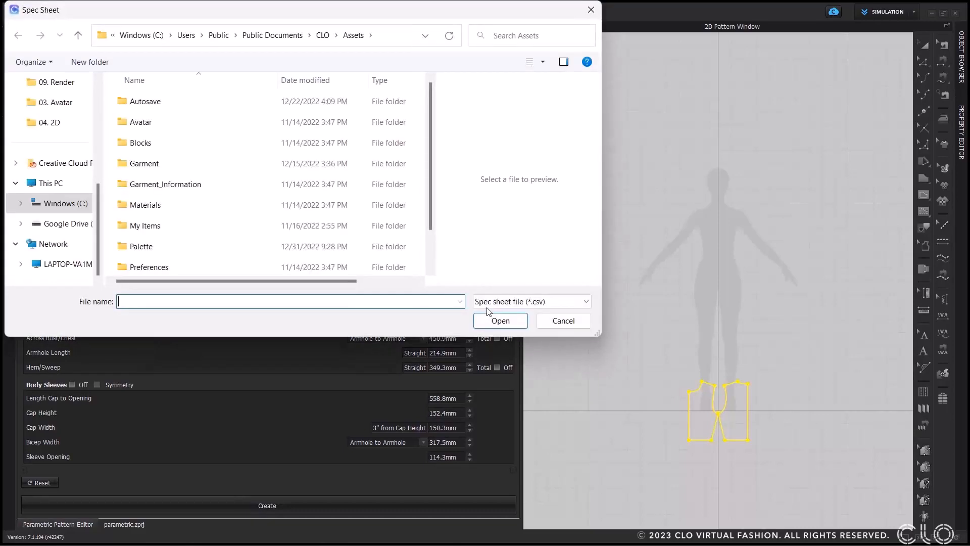
scroll(58, 146, "up", 5)
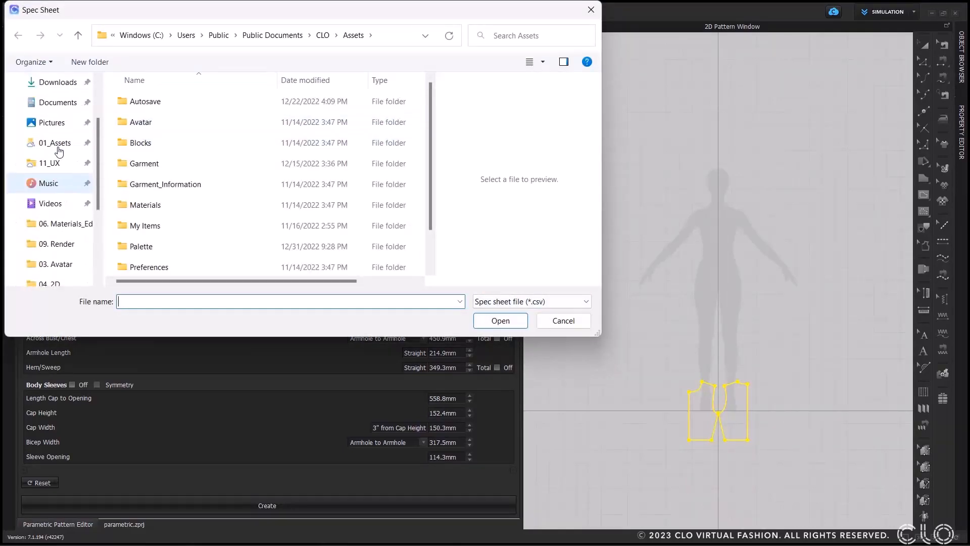
Load the third spec sheet CSV file in the Desktop folder into the Parametric Pattern Editor
left_click(58, 143)
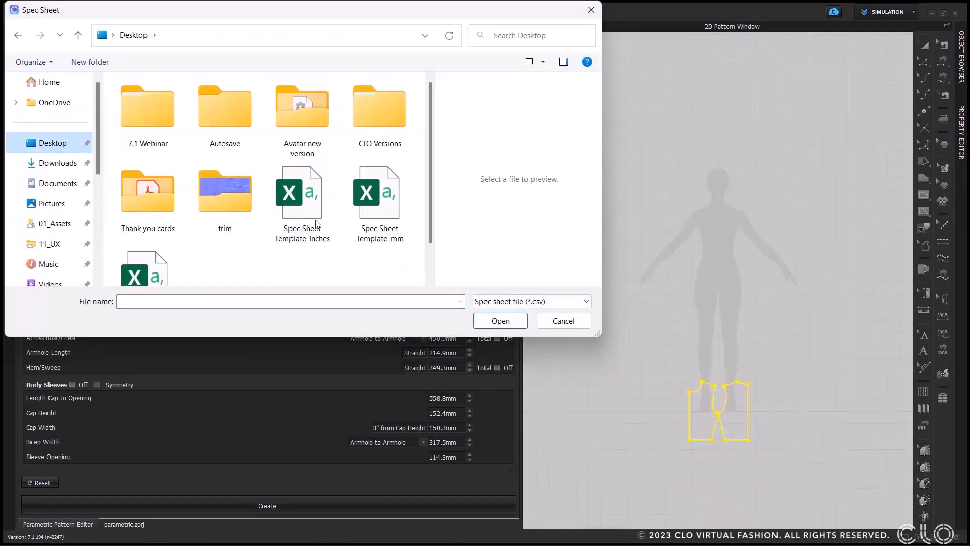
left_click(146, 268)
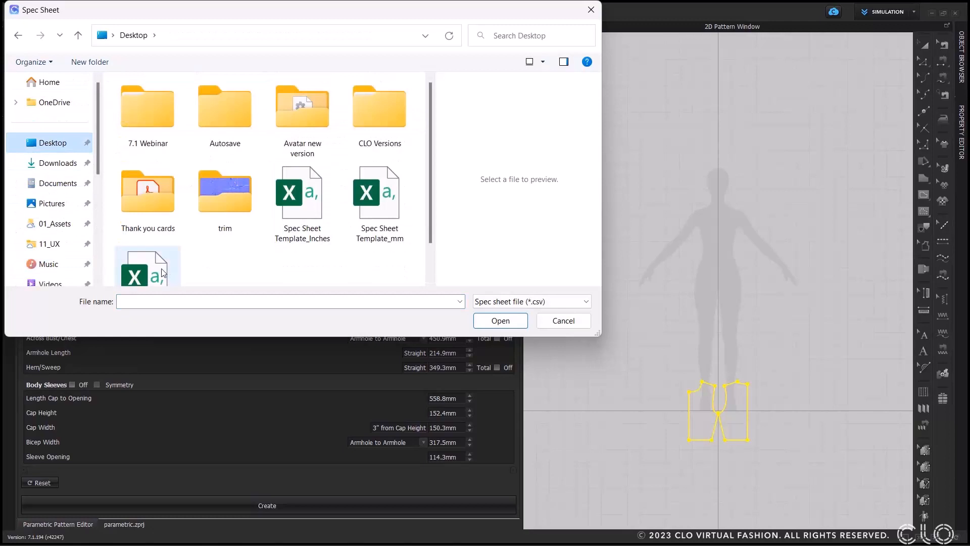
left_click(519, 322)
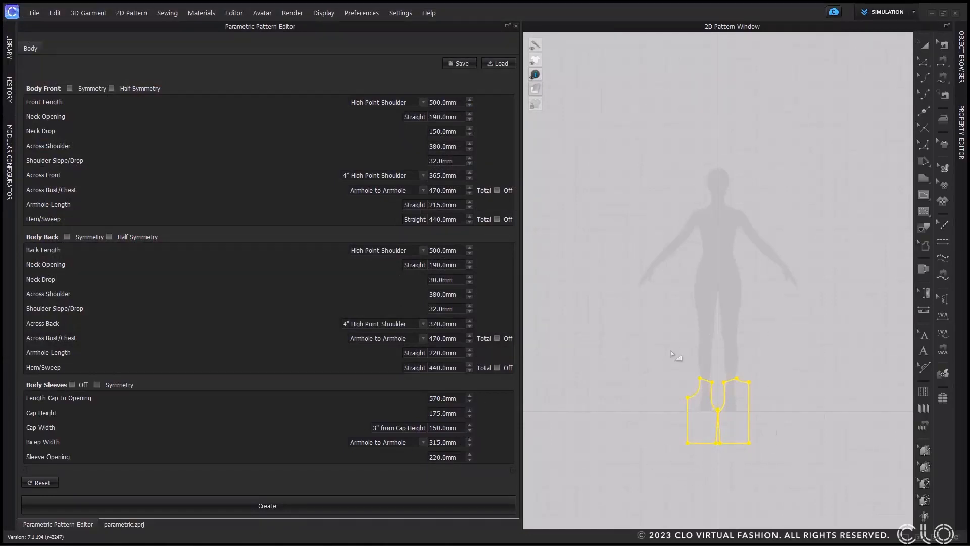
Enable Half Symmetry for the body front and back, and turn on the body sleeves with Symmetry
left_click(111, 89)
left_click(109, 237)
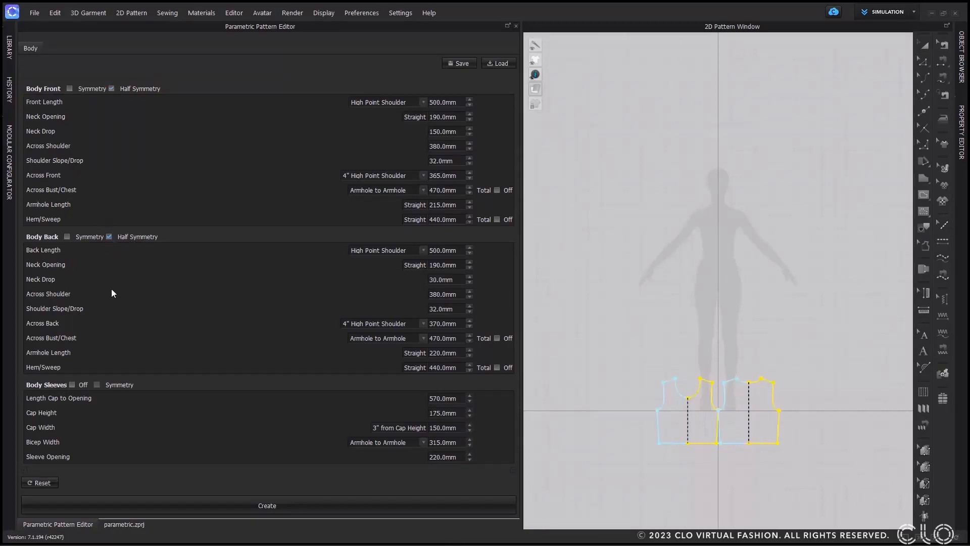
left_click(72, 385)
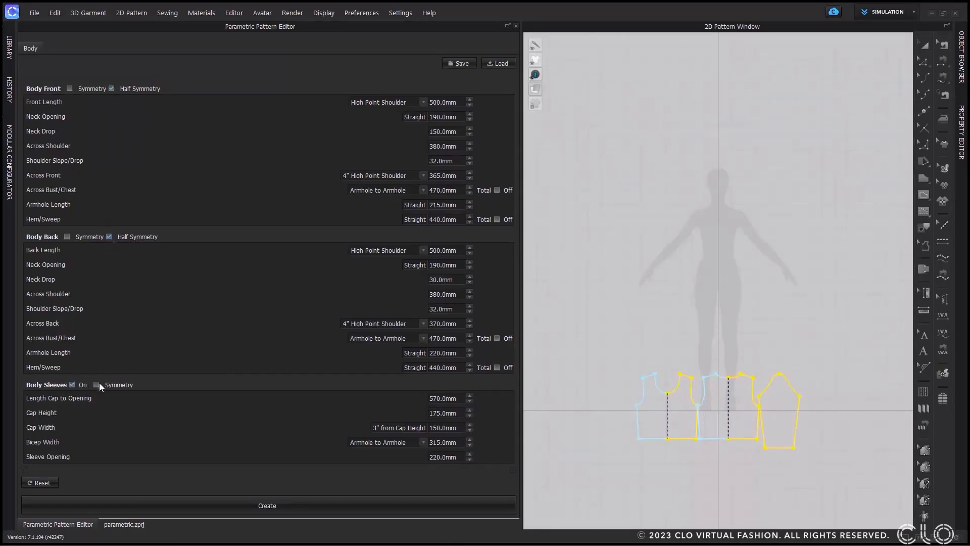
left_click(96, 385)
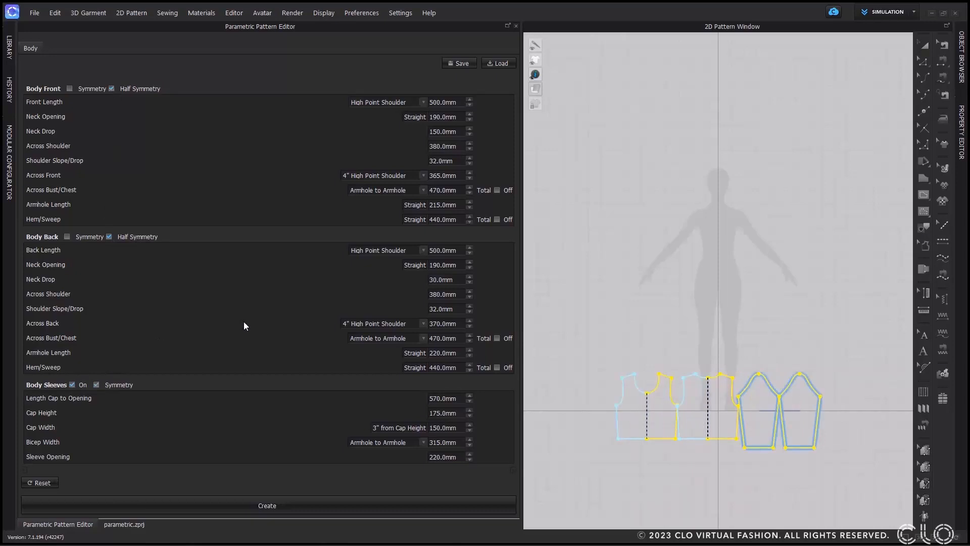
Dock the Parametric Pattern Editor between the 3D and 2D windows and widen it to show all measurement values
left_click(136, 525)
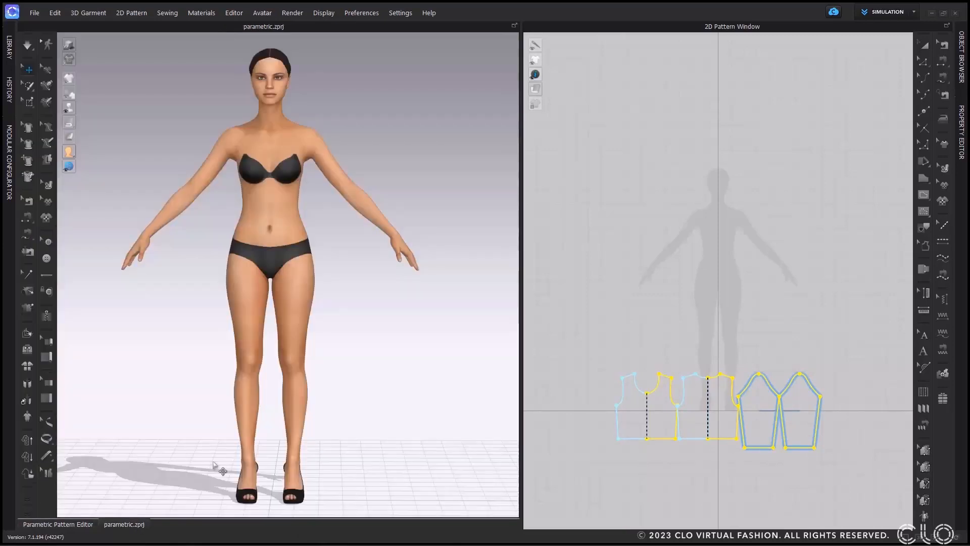
left_click(91, 524)
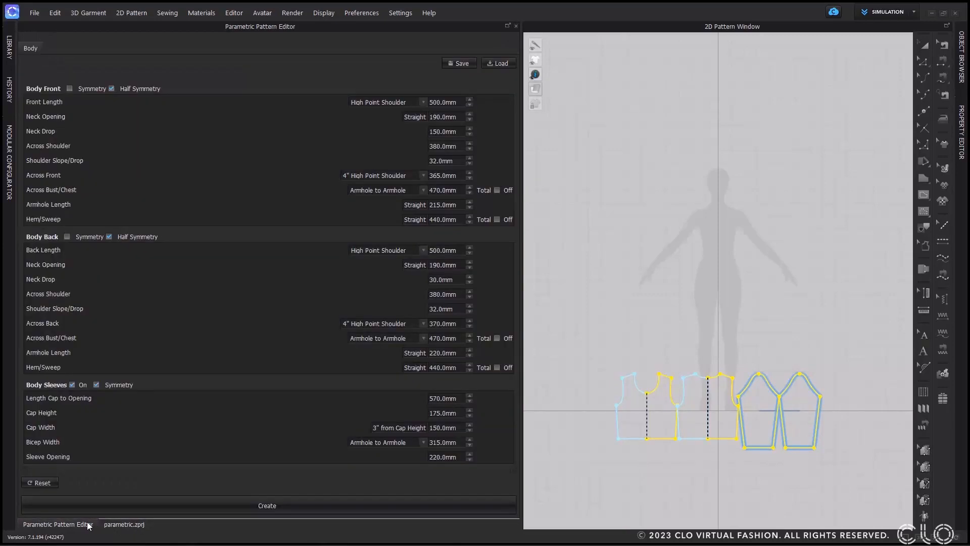
left_click(507, 25)
left_click_drag(220, 25, 492, 53)
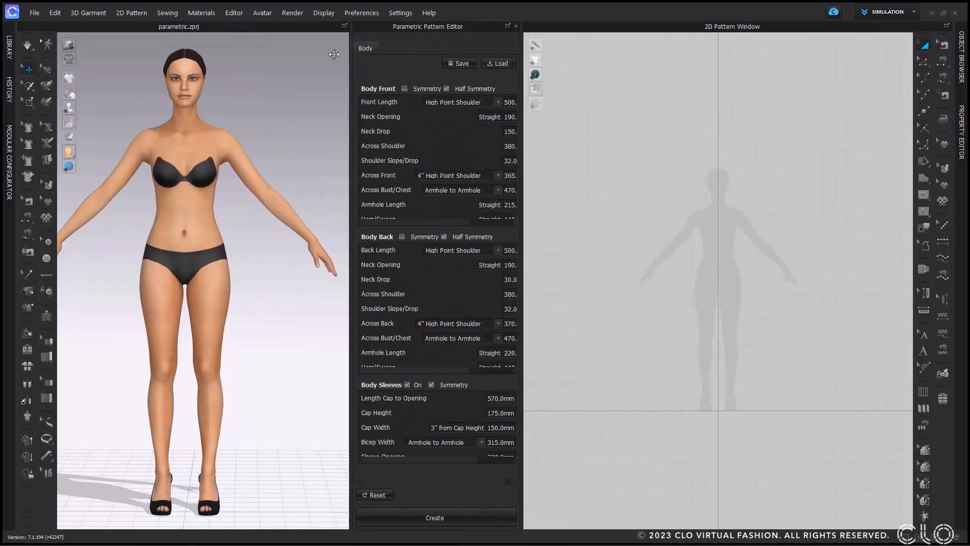
left_click_drag(334, 54, 339, 52)
left_click_drag(522, 42, 606, 43)
left_click_drag(394, 39, 347, 44)
scroll(266, 186, "down", 2)
Set the body back's Neck Drop to 19 mm and create the garment patterns
double_click(521, 277)
type("1")
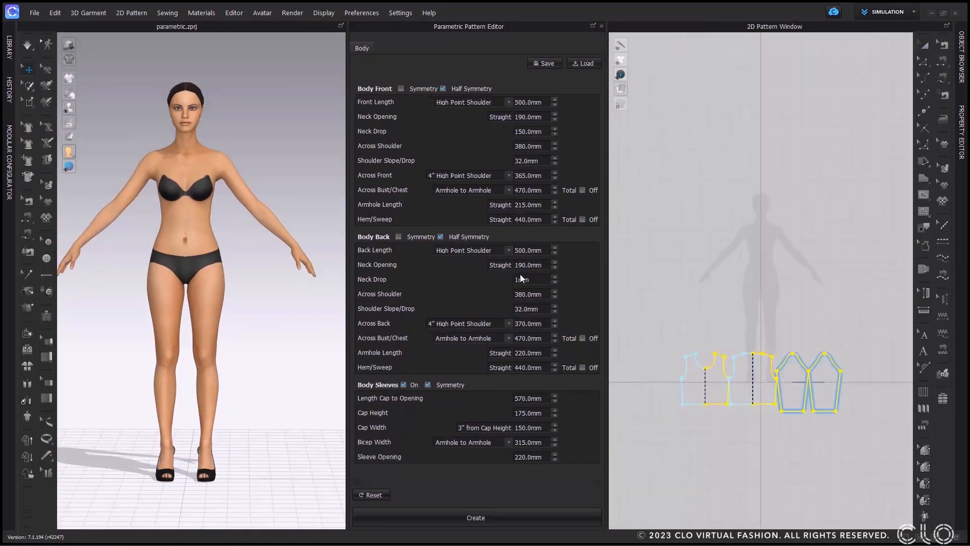
type("9")
key("shift+Tab")
left_click(509, 515)
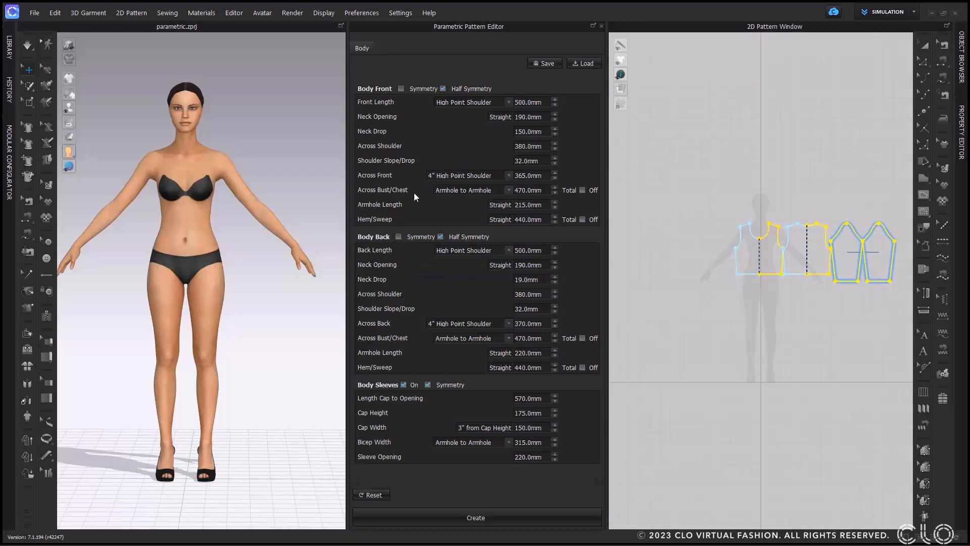
Simulate the newly created long-sleeved top on the avatar
right_click_drag(116, 245, 175, 304)
scroll(187, 304, "up", 2)
middle_click_drag(193, 304, 211, 317)
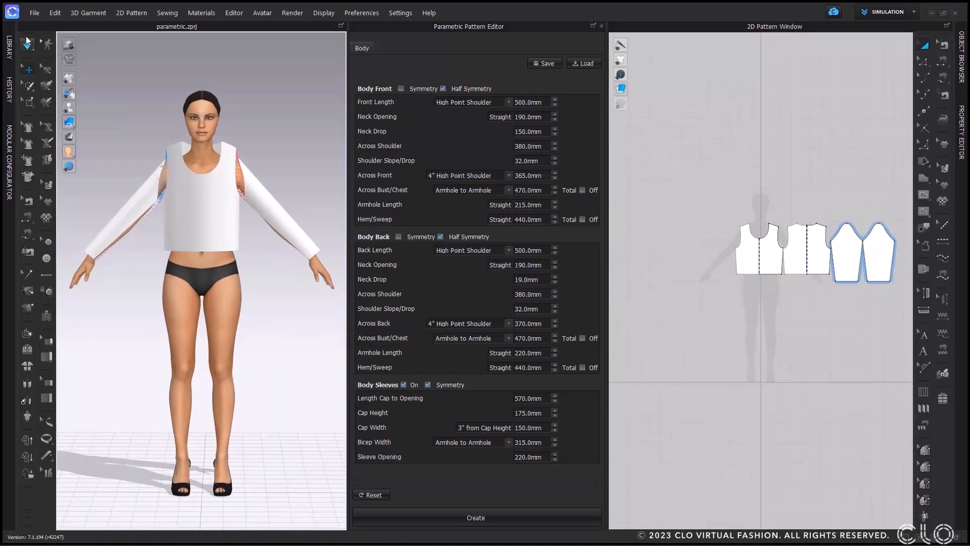
left_click(28, 40)
mouse_move(264, 163)
right_mouse_down()
mouse_move(290, 161)
mouse_move(260, 158)
mouse_move(271, 158)
right_mouse_up()
scroll(271, 158, "up", 1)
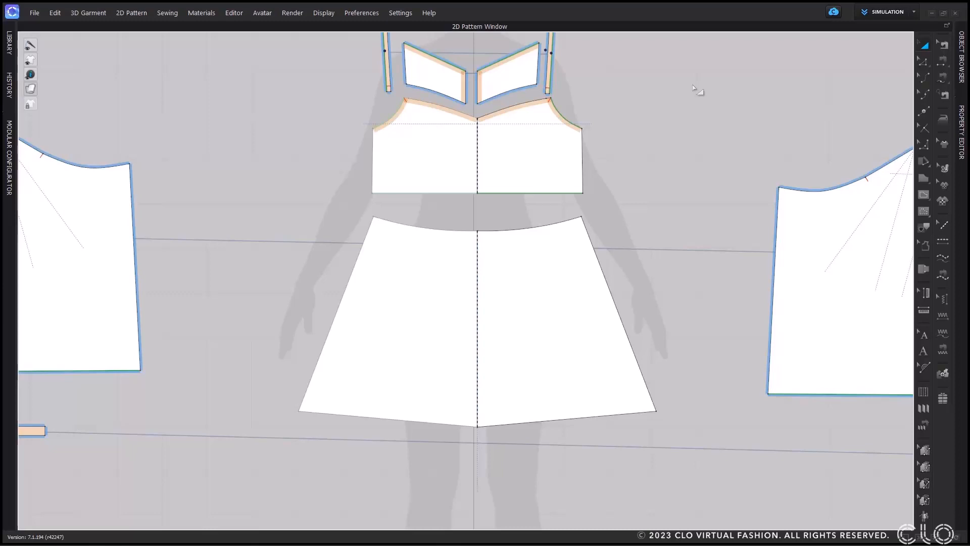
Start Split Curve on the right half of the skirt's hem and choose Uniform Split with 3 segments
left_click(921, 95)
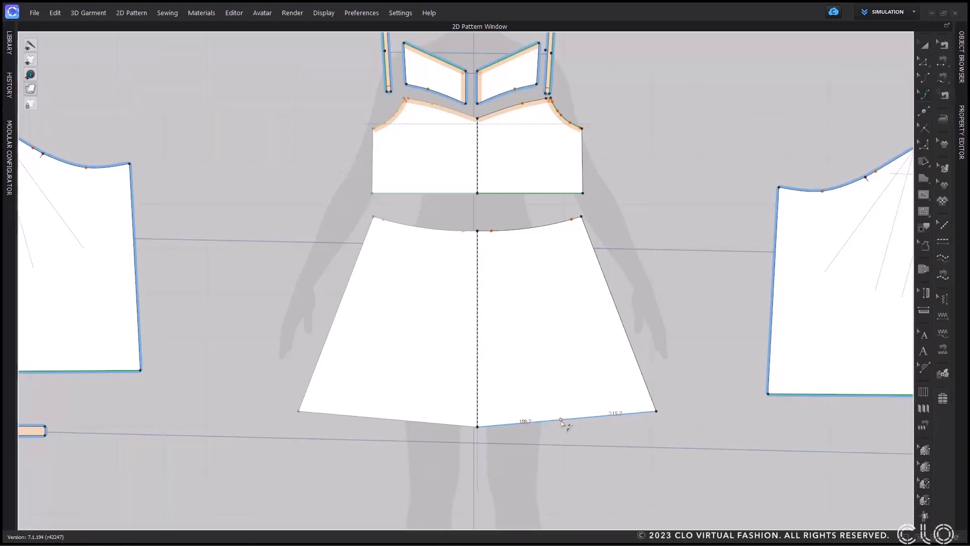
left_click(561, 422)
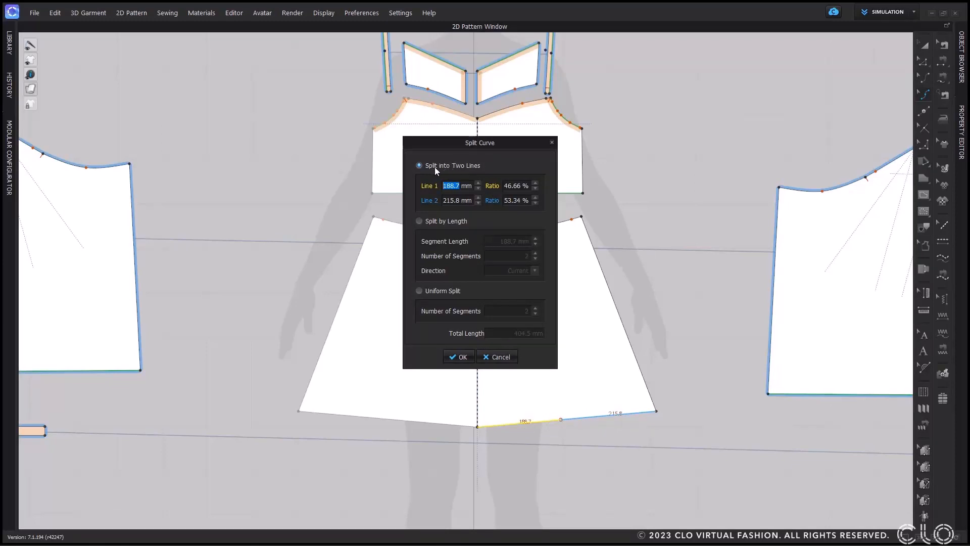
left_click(446, 221)
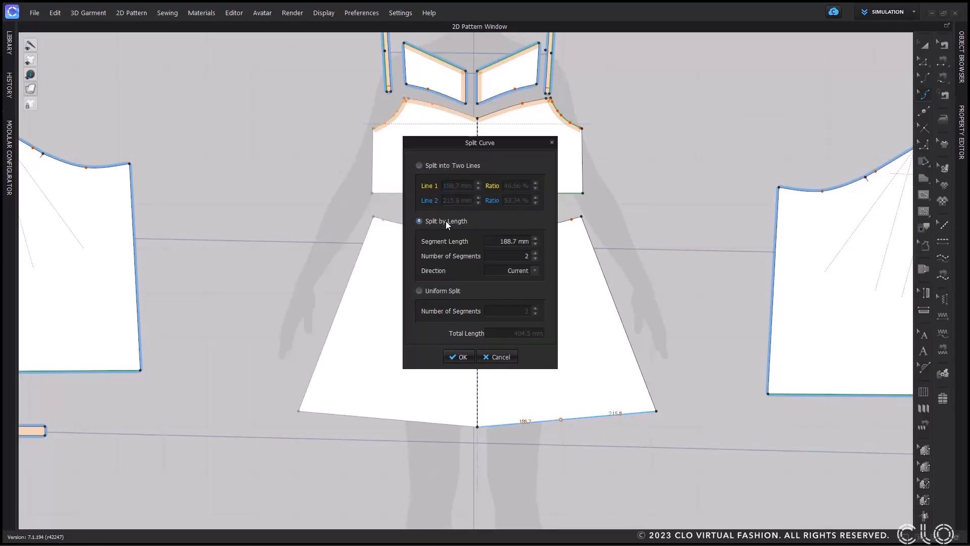
left_click(441, 292)
left_click(535, 308)
Try Split by Length on the skirt hem with 3 segments of 90 mm and the Center direction
left_click(418, 222)
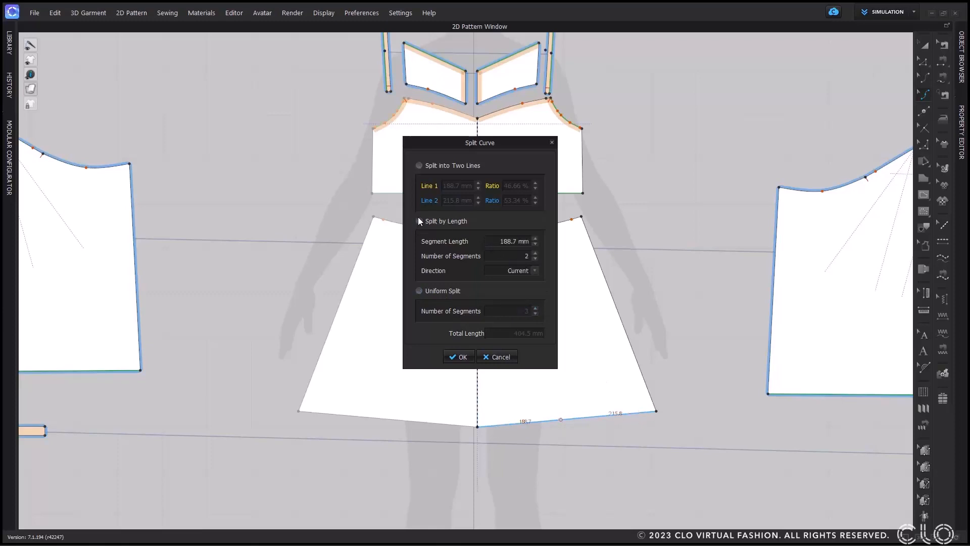
left_click(535, 254)
left_click(514, 241)
type("90")
key("Tab")
left_click(531, 276)
left_click(513, 291)
Apply the Uniform Split with 3 segments to the right half of the skirt's hem
left_click(419, 165)
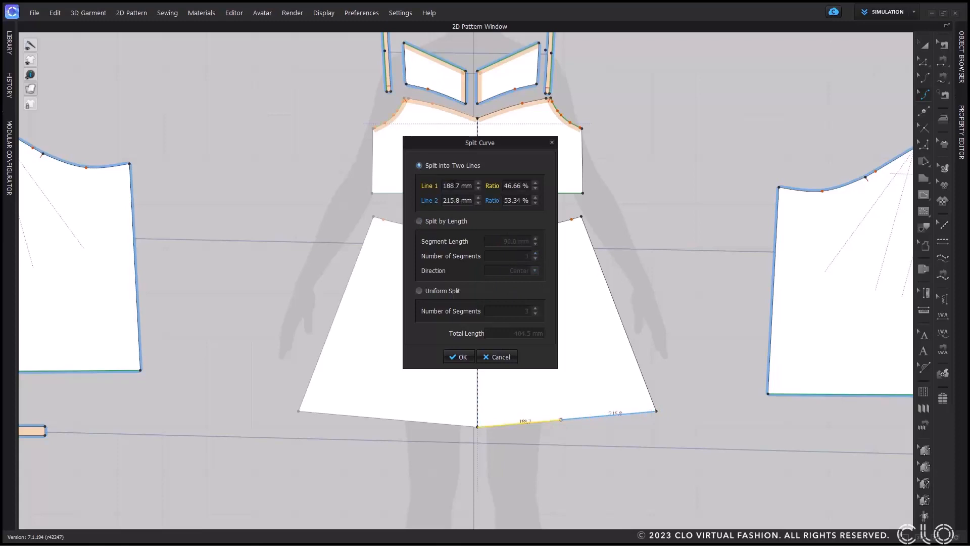
left_click(419, 291)
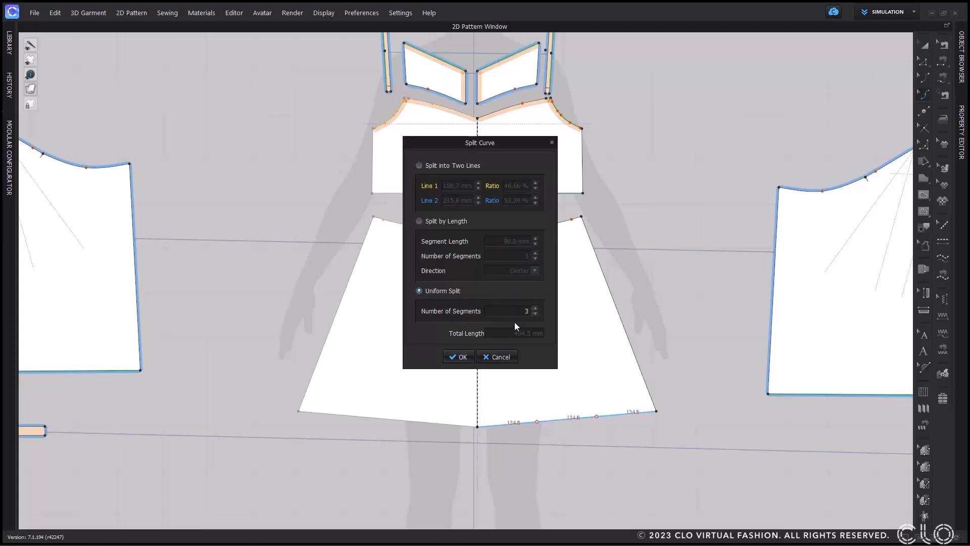
left_click(463, 356)
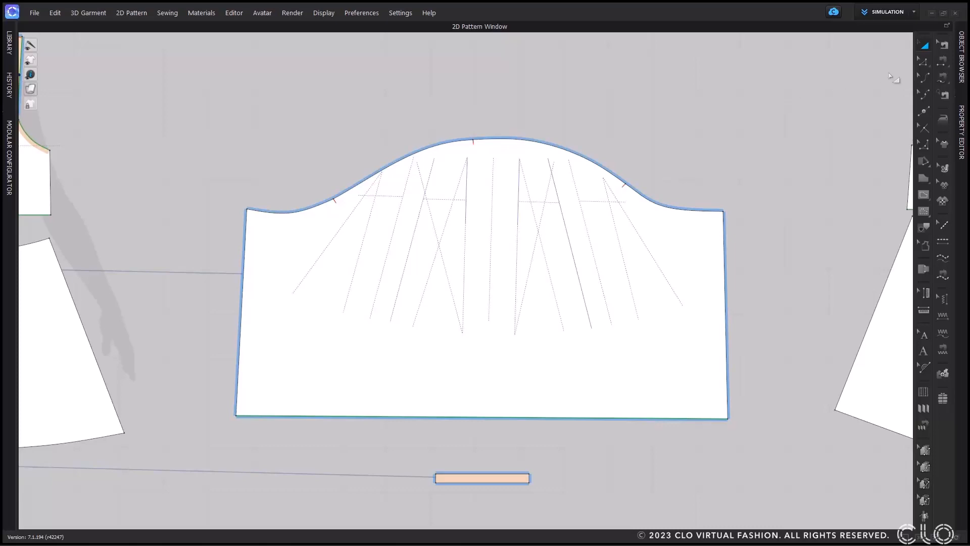
Select all segments of the sleeve cap curve and set up Change Length with 1500.7 mm and the Both direction
left_click(924, 61)
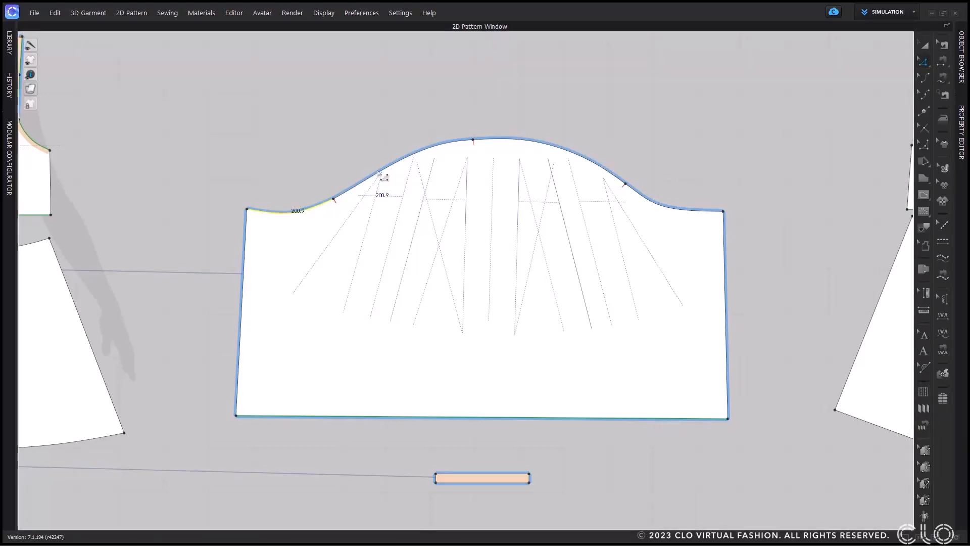
left_click(378, 171, "shift")
left_click(508, 141, "shift")
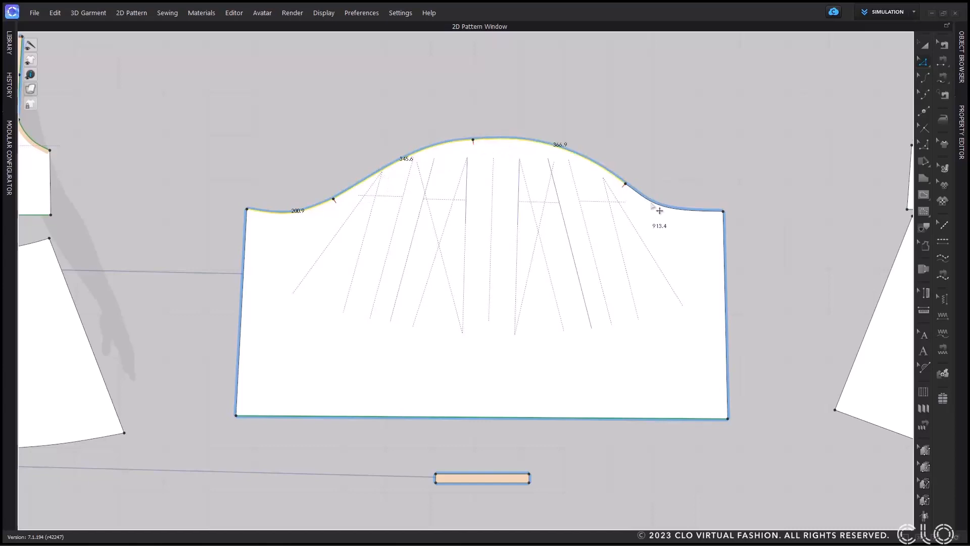
left_click(653, 204, "shift")
right_click(653, 201)
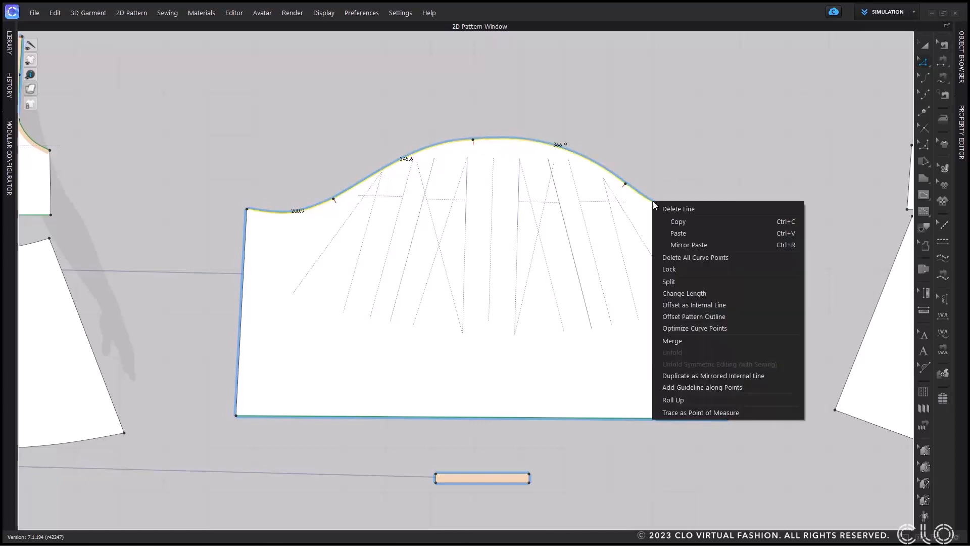
left_click(708, 293)
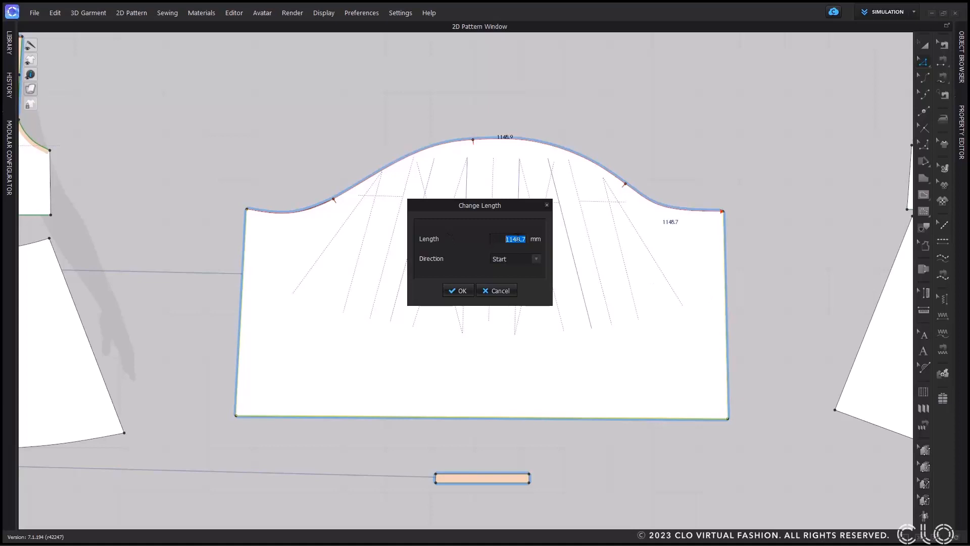
left_click_drag(506, 238, 520, 238)
type("1500")
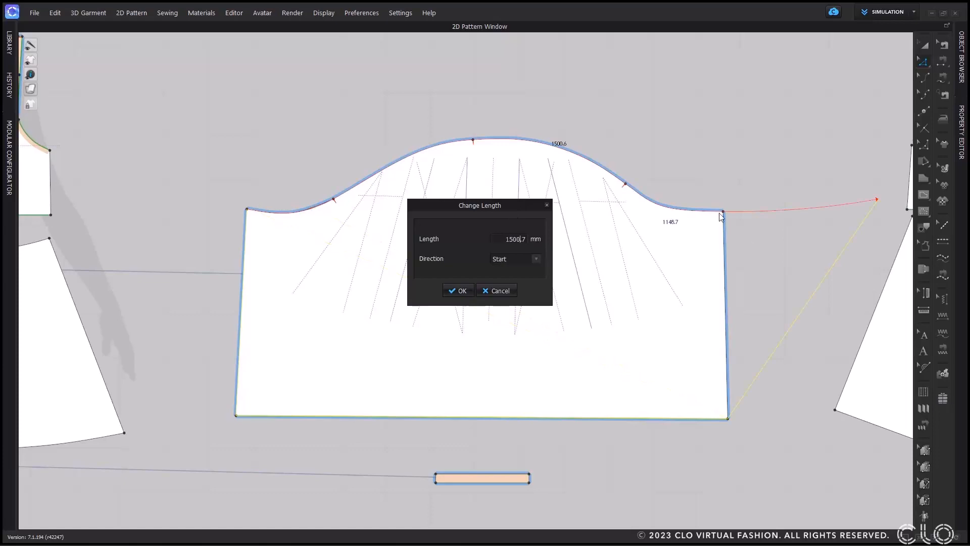
left_click(534, 259)
left_click(512, 274)
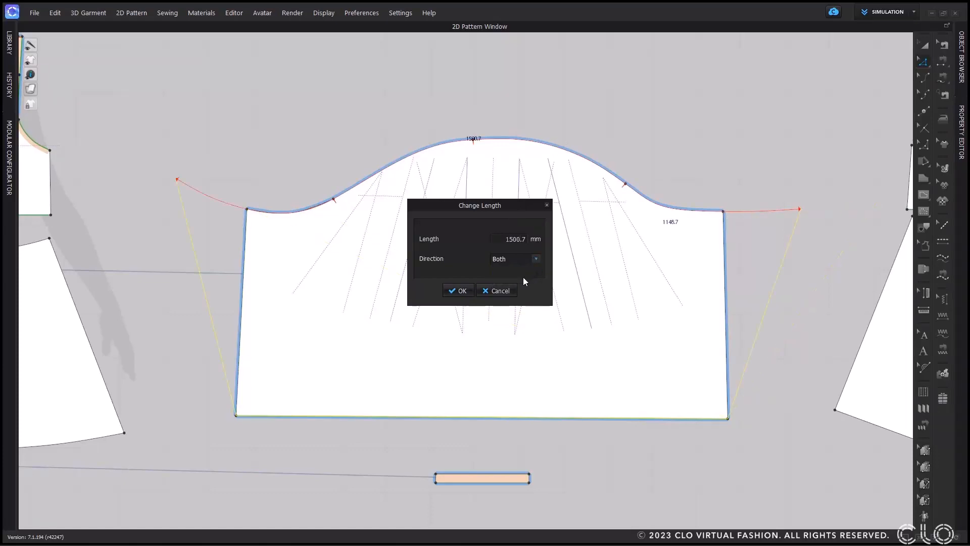
Try the End direction for the sleeve cap's length change and return it to Both
left_click(536, 259)
left_click(510, 281)
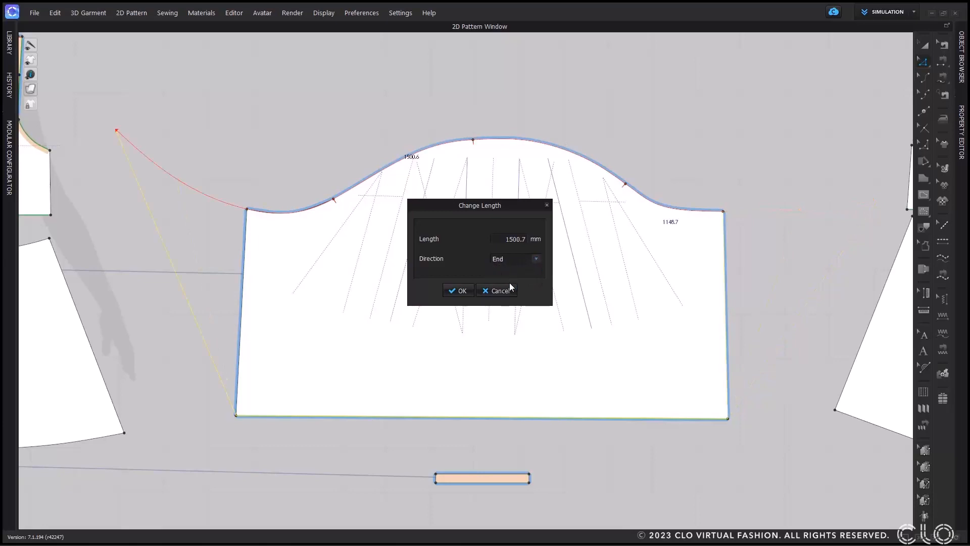
left_click(540, 257)
left_click(515, 274)
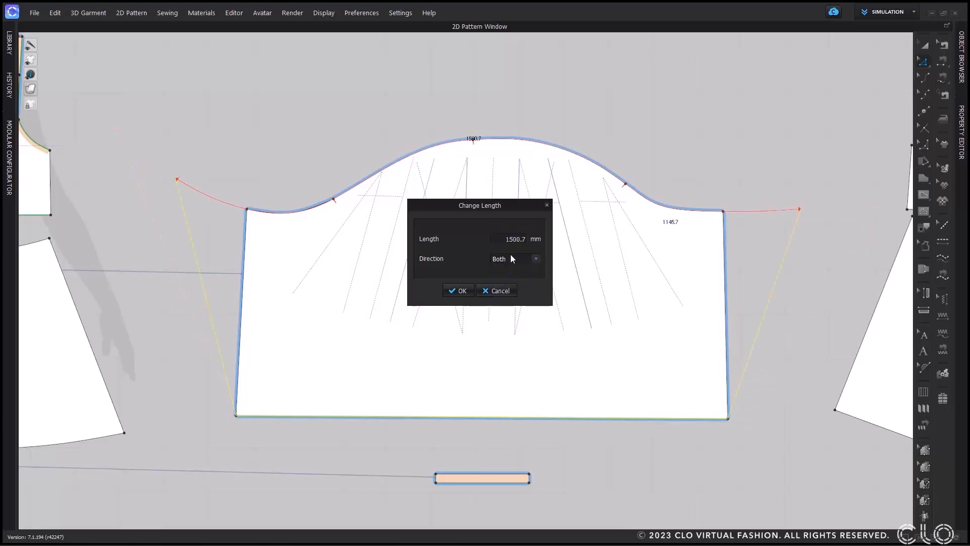
Set the sleeve cap curve's new length to 1400 mm and apply the length change
double_click(515, 239)
type("1400")
left_click(453, 290)
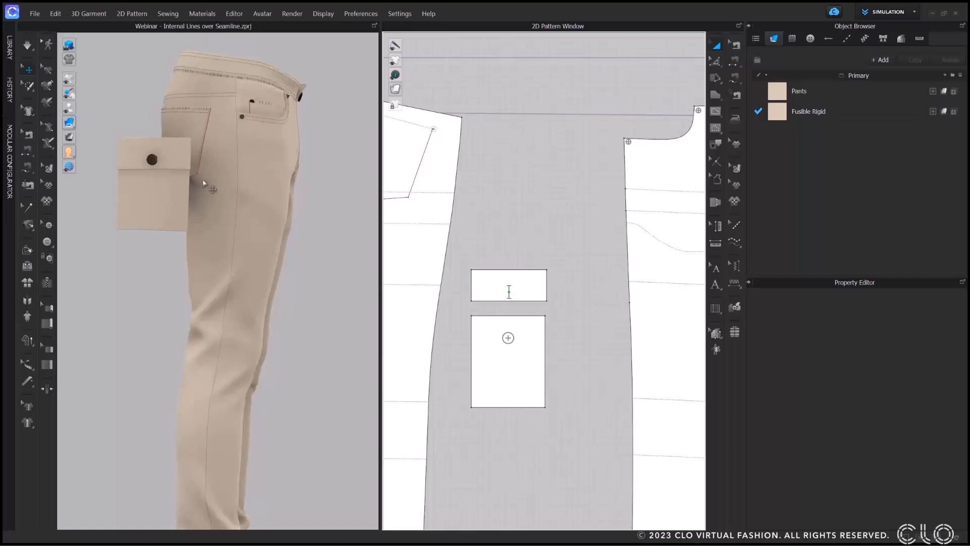
Clone the large pocket pattern as an internal shape and place it on the pants leg panel, overlapping the side seam
left_click(178, 188)
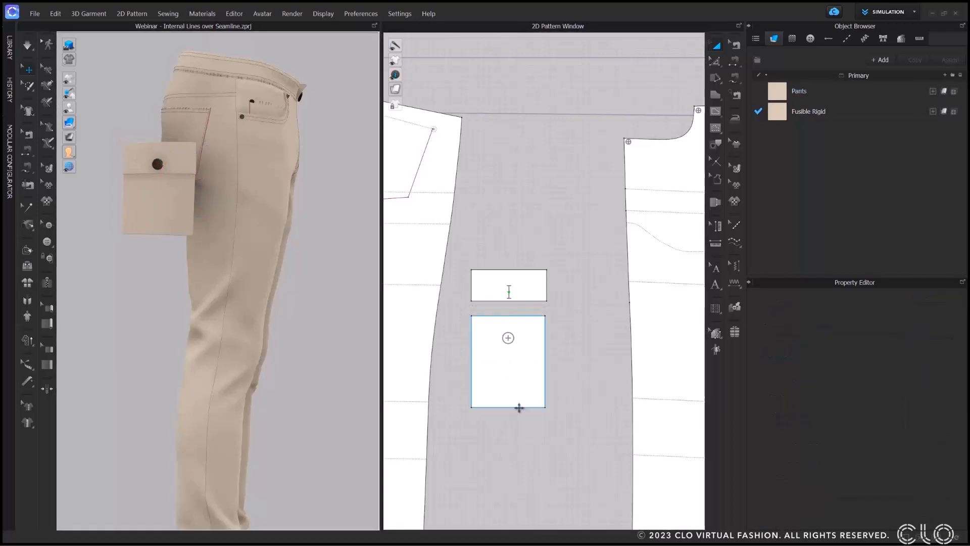
scroll(492, 391, "up", 5)
scroll(494, 394, "up", 2)
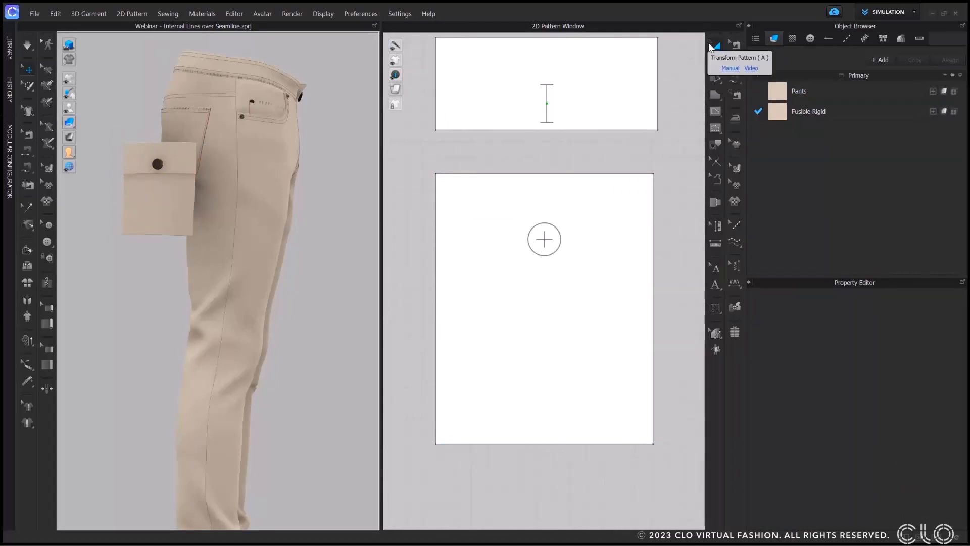
right_click(575, 202)
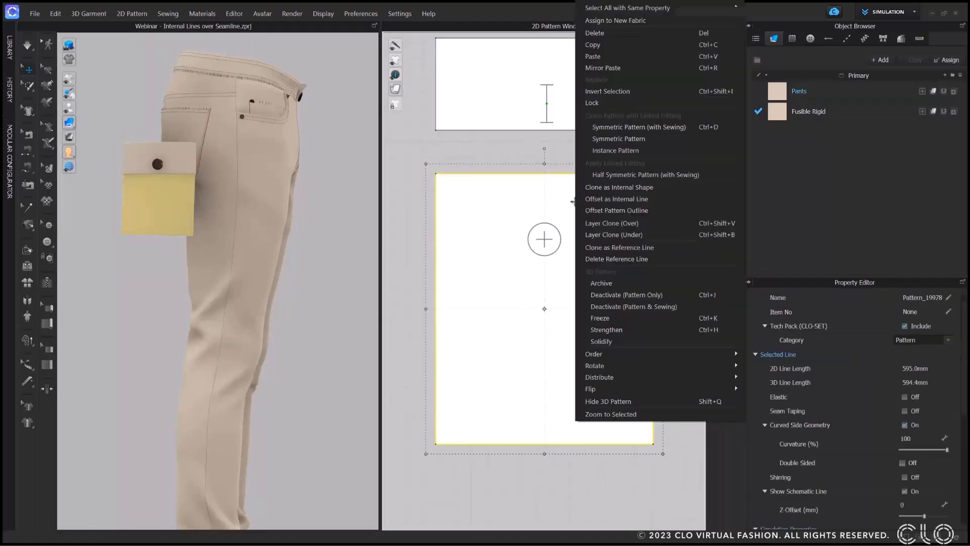
left_click(663, 187)
scroll(606, 217, "down", 6)
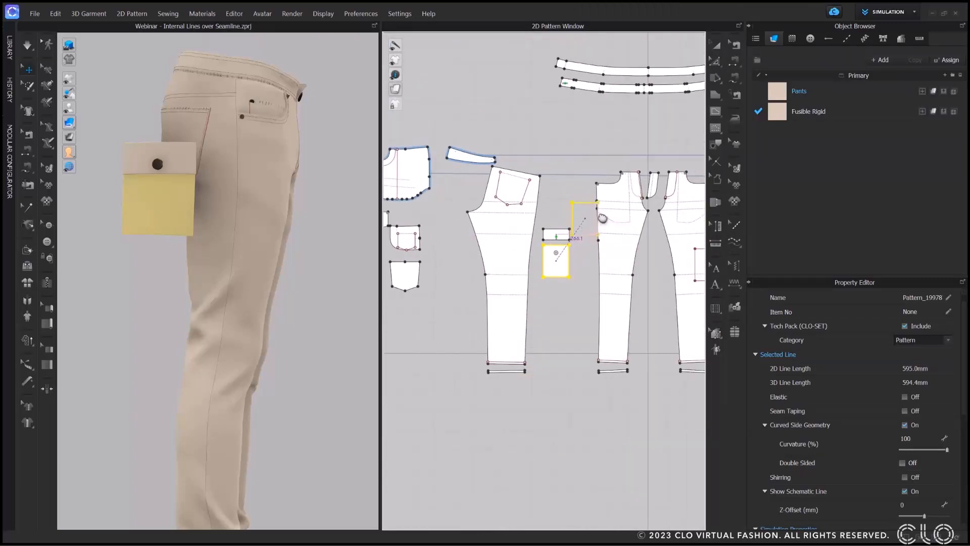
scroll(602, 218, "up", 5)
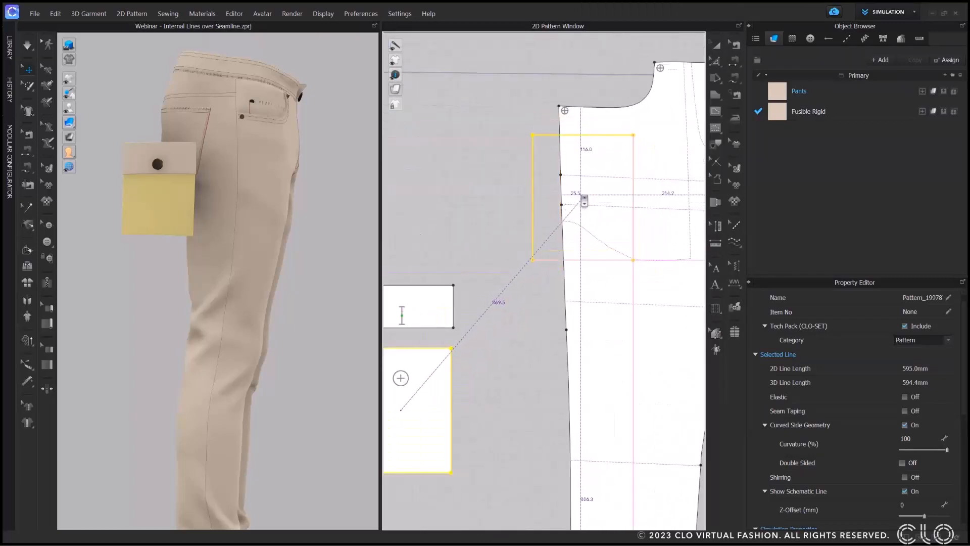
left_click(583, 198)
scroll(267, 176, "up", 5)
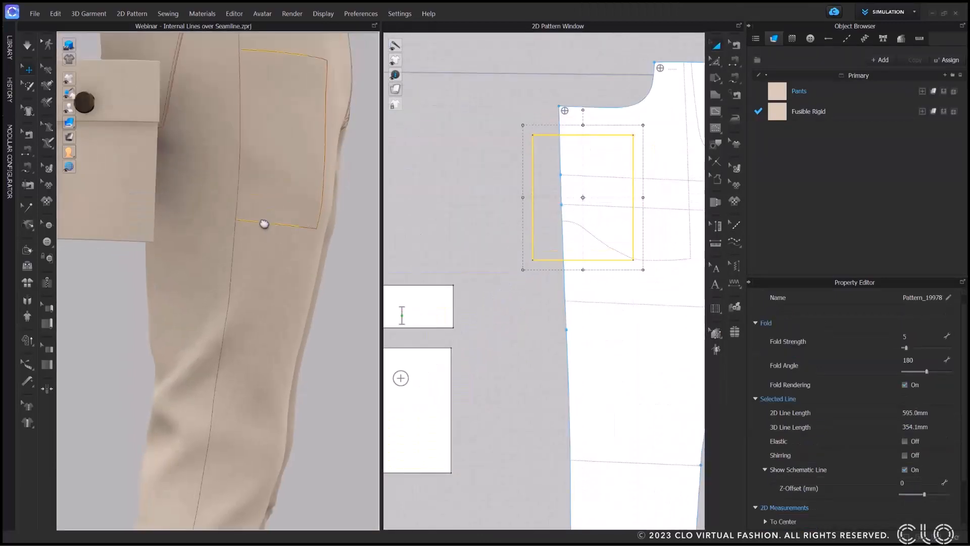
Tilt and reposition the internal pocket shape across the pants side seam and divide it over the seamline
scroll(264, 224, "down", 5)
left_click_drag(582, 110, 621, 161)
scroll(622, 155, "up", 4)
left_click_drag(552, 162, 531, 166)
scroll(530, 167, "down", 2)
right_click(516, 143)
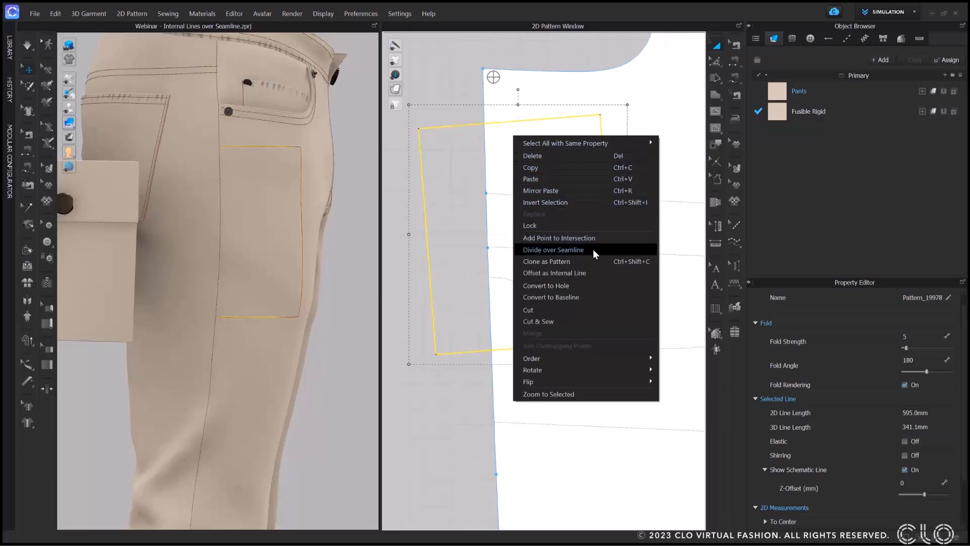
left_click(622, 250)
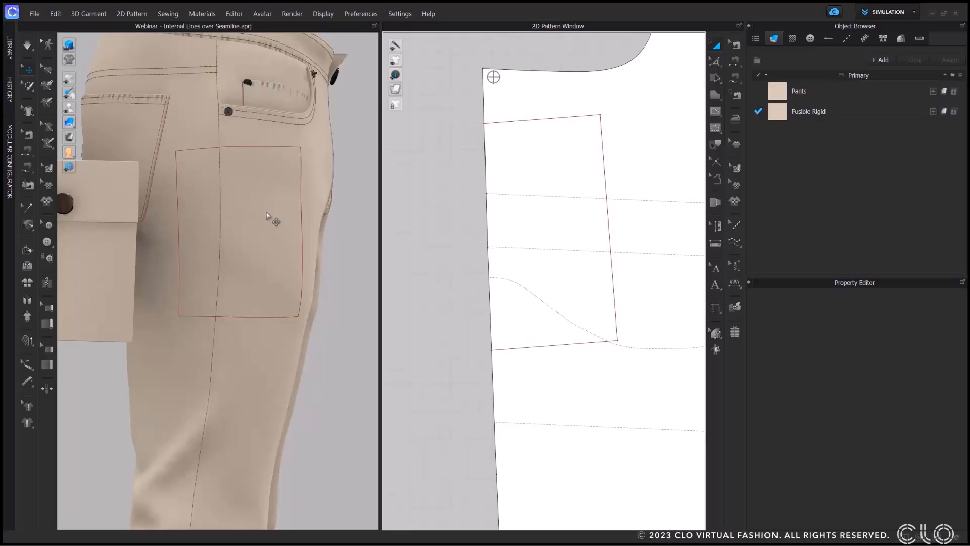
Sew the large pocket's two vertical edges to the matching vertical lines of the divided shape on the front and back leg panels
left_click(651, 242)
scroll(662, 247, "down", 3)
scroll(654, 247, "down", 3)
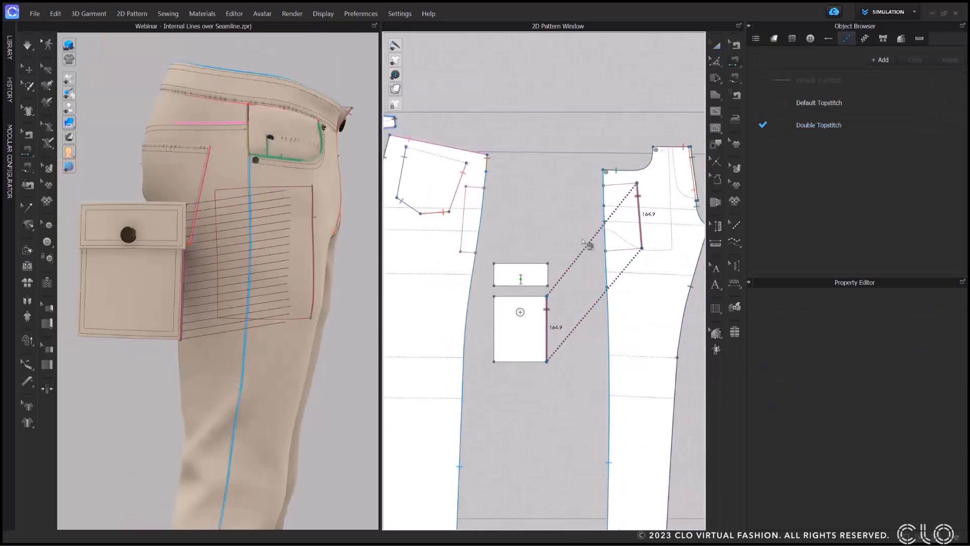
left_click(494, 309)
left_click(465, 208)
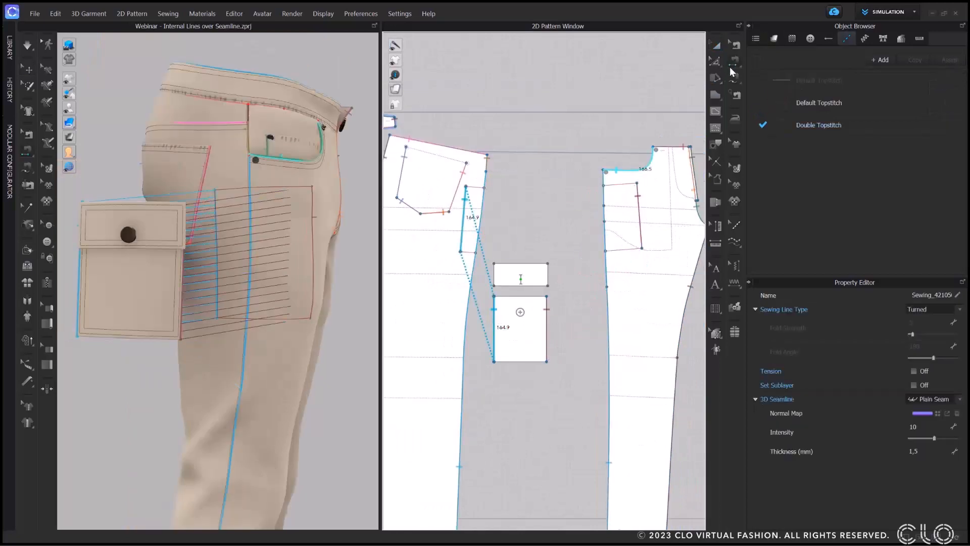
Free-sew the large pocket's top edge in two portions to the shape's top lines on the front and back leg panels
left_click(734, 78)
left_click(637, 183)
left_click(604, 185)
scroll(520, 312, "up", 3)
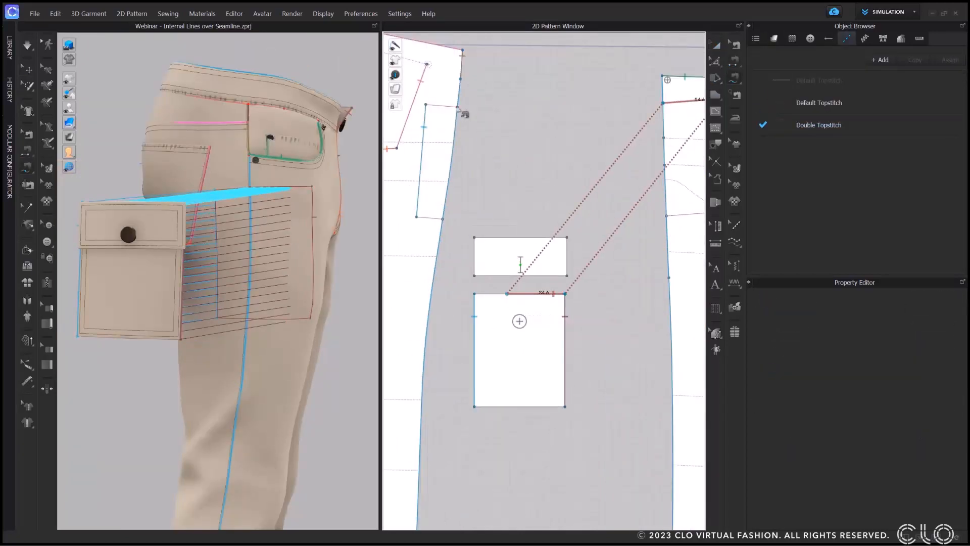
left_click(475, 293)
left_click(507, 294)
Free-sew the large pocket's bottom edge in two portions to the shape's bottom lines on the front and back leg panels
scroll(508, 295, "down", 2)
left_click(652, 241)
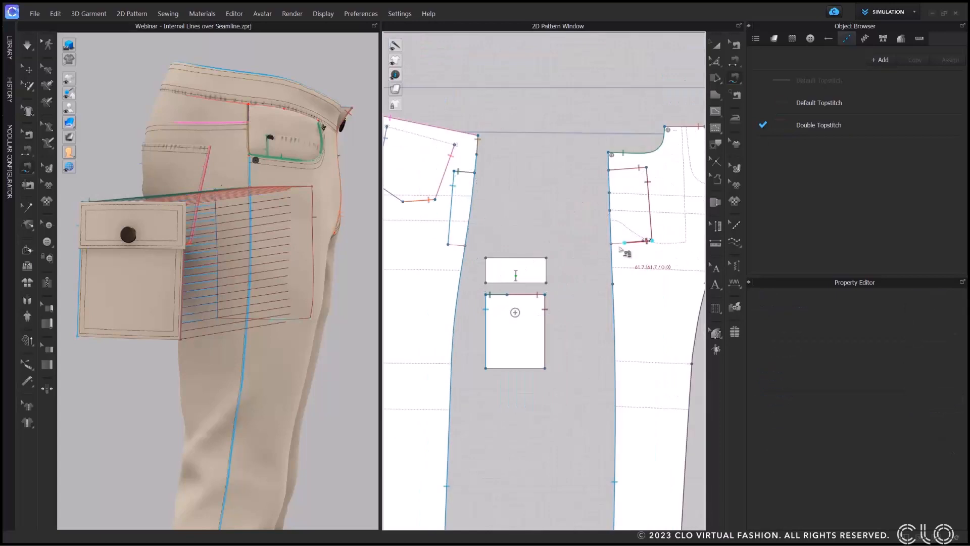
left_click(611, 244)
left_click(545, 368)
left_click(504, 368)
left_click(448, 244)
left_click(464, 246)
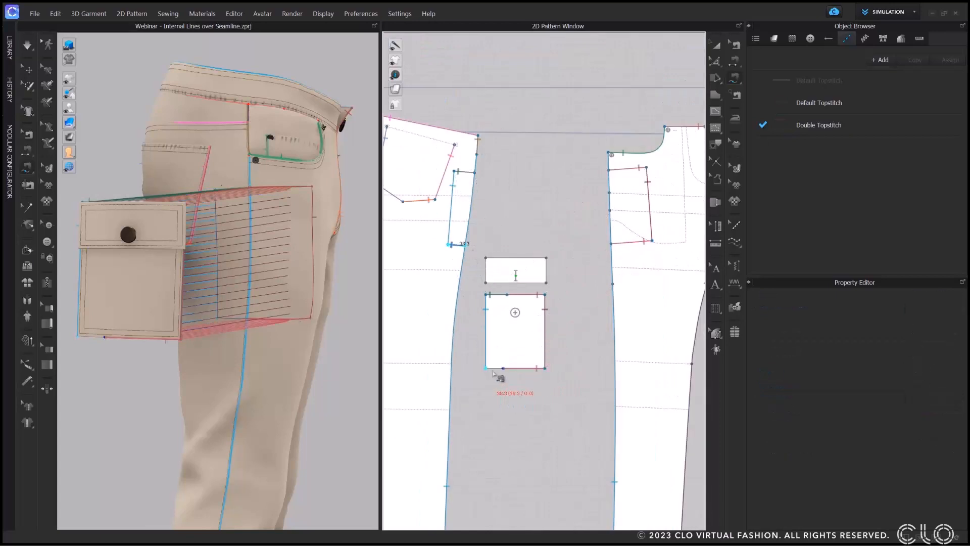
left_click(486, 368)
left_click(504, 369)
Sew the pocket flap along the top line of the divided shape and inspect the finished cargo pocket on the 3D garment
left_click(646, 168)
left_click(611, 173)
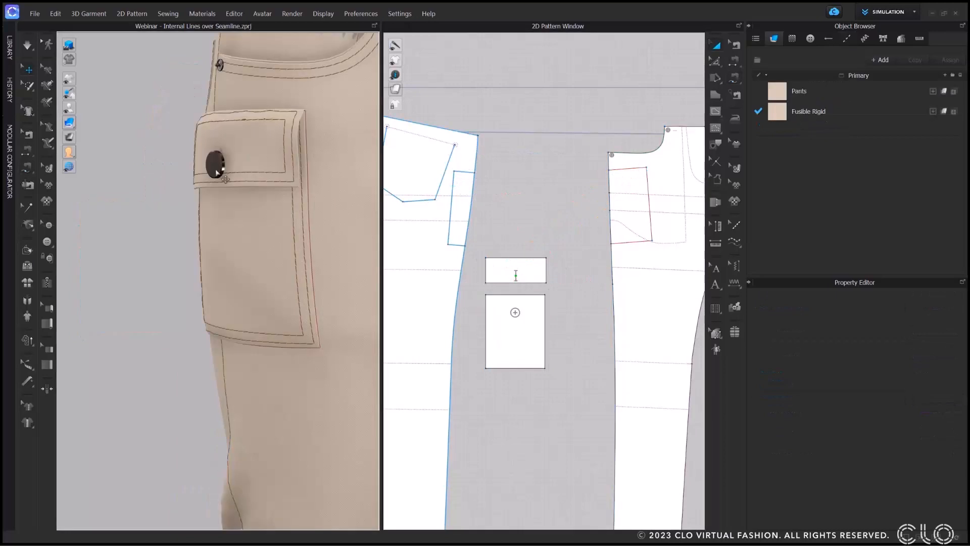
scroll(246, 187, "down", 5)
right_click_drag(249, 190, 310, 186)
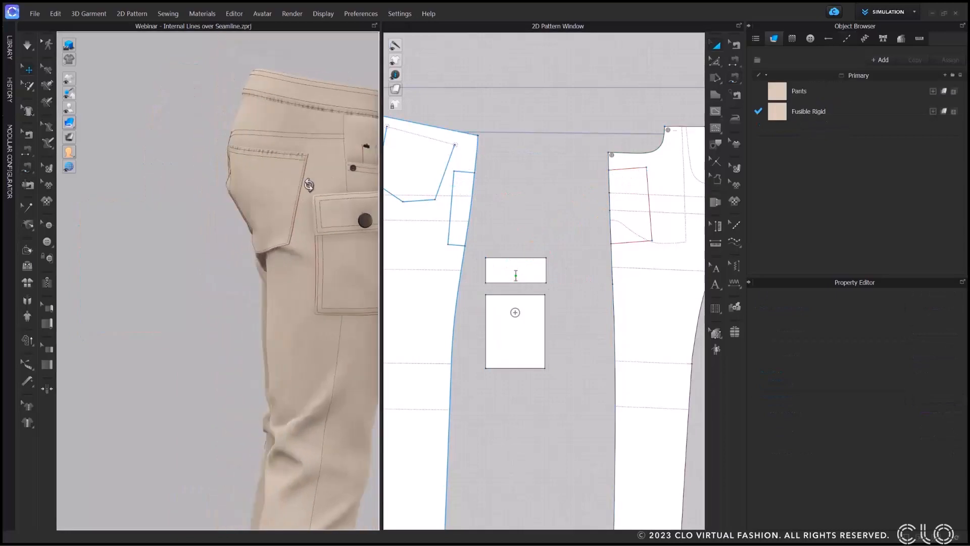
middle_click_drag(310, 186, 278, 197)
mouse_move(68, 83)
right_click_drag(217, 252, 283, 237)
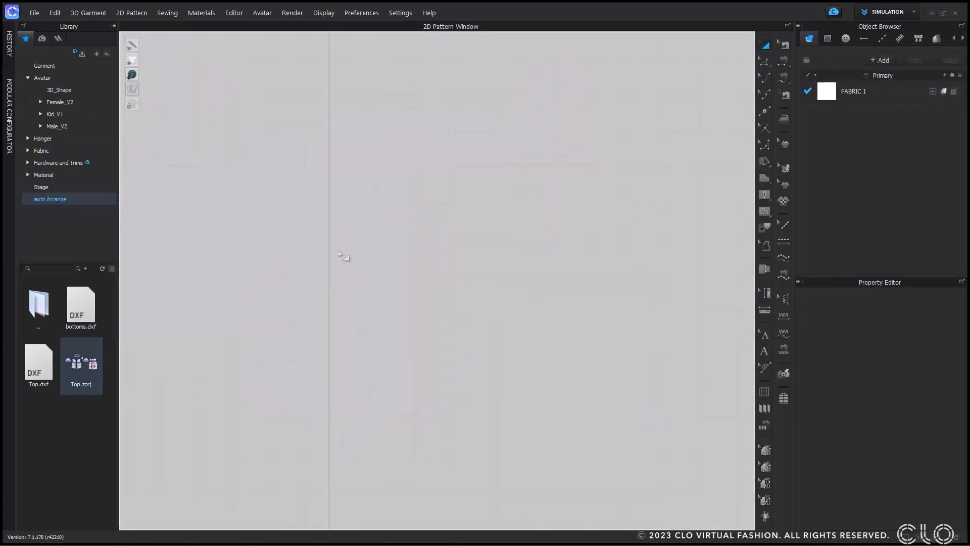
Open the Top.zprj project from the auto Arrange library folder and show its list of points of measure
double_click(81, 362)
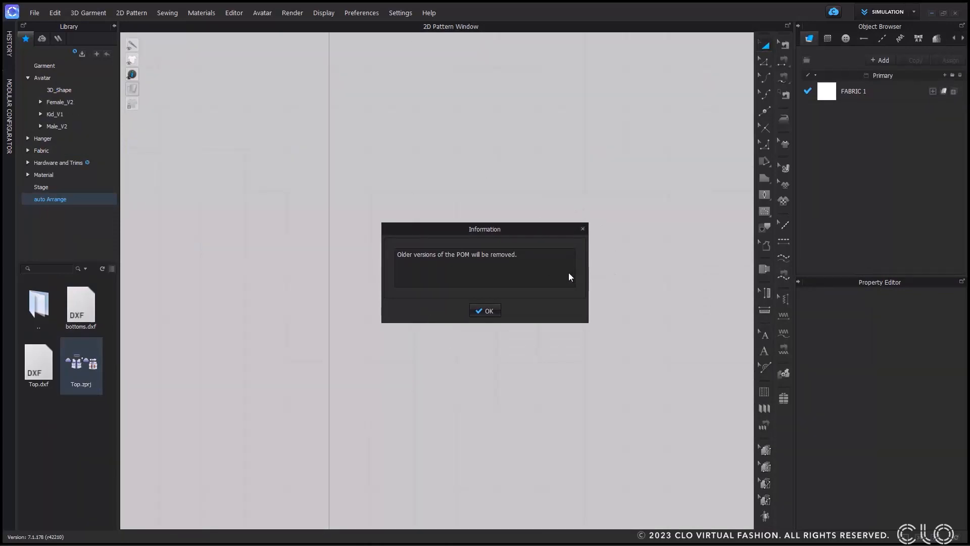
left_click(488, 311)
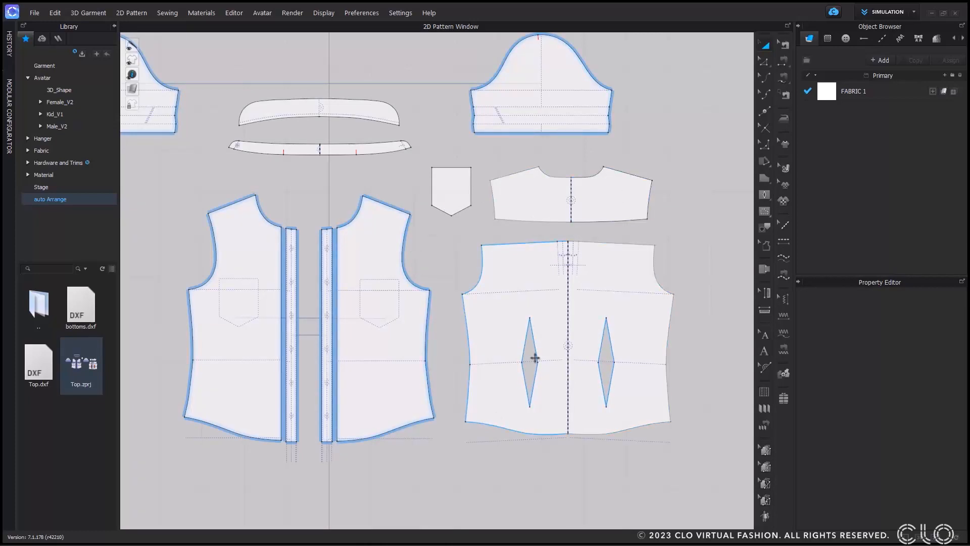
left_click(962, 38)
left_click(937, 40)
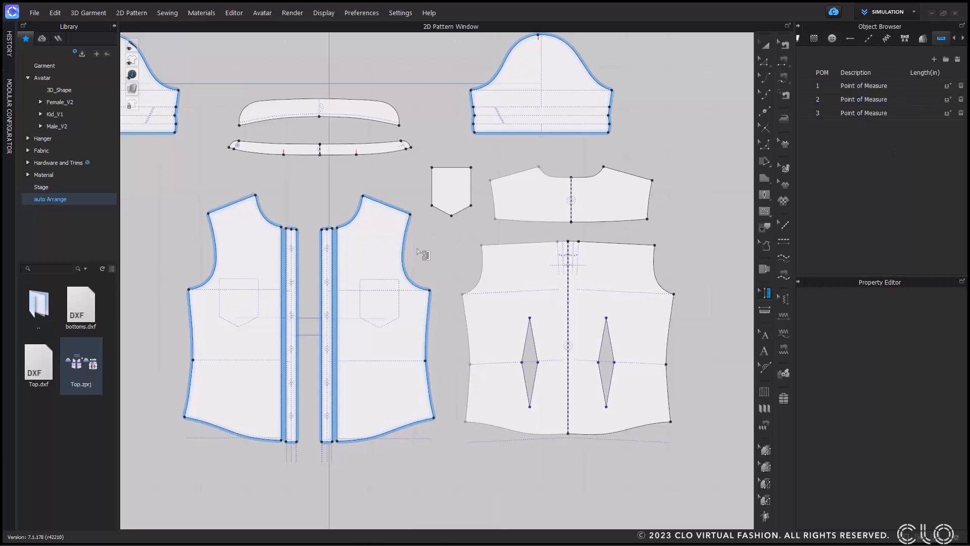
Delete all three existing points of measure from the list
middle_click_drag(445, 243, 475, 262)
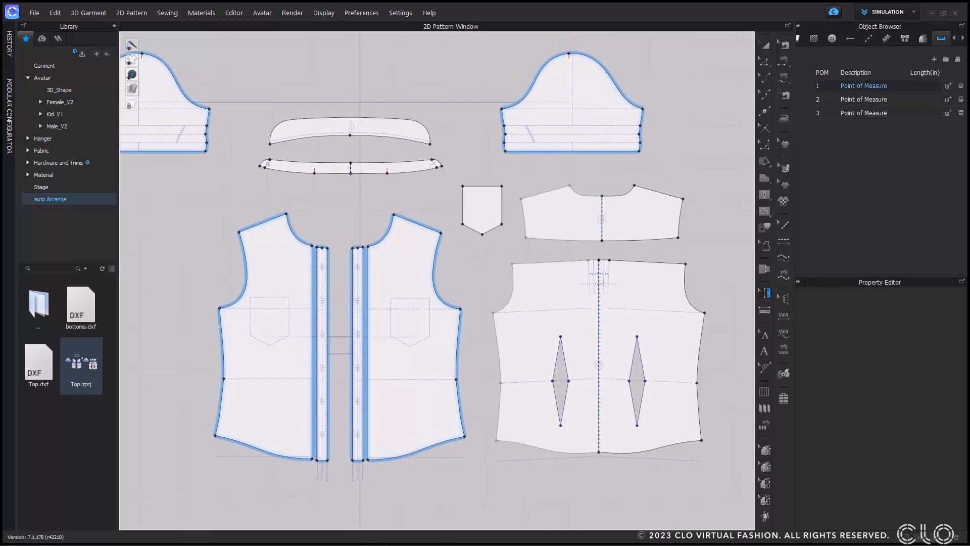
left_click(961, 86)
left_click(960, 86)
left_click(960, 86)
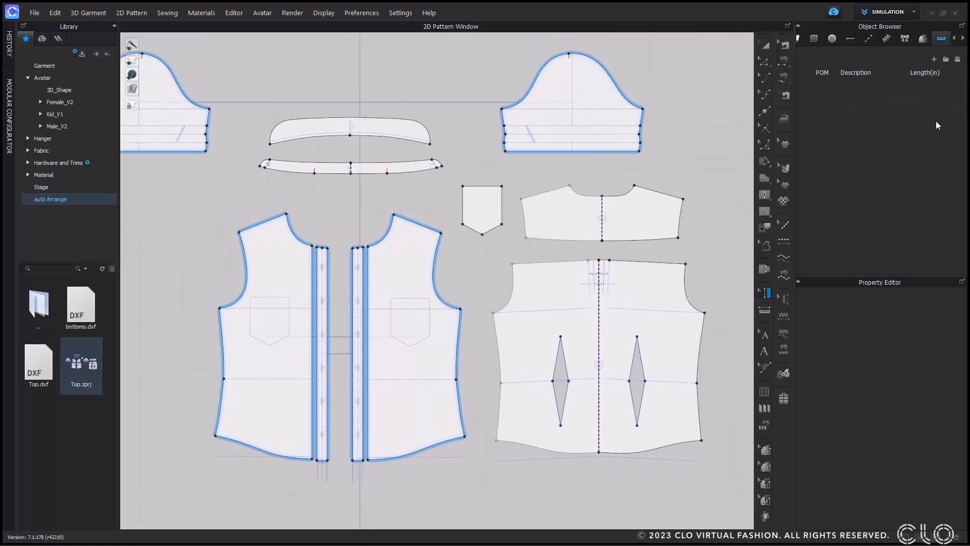
Add a horizontal point of measure across the back body at the waist, running from side to side through both darts
middle_click_drag(714, 271, 721, 259)
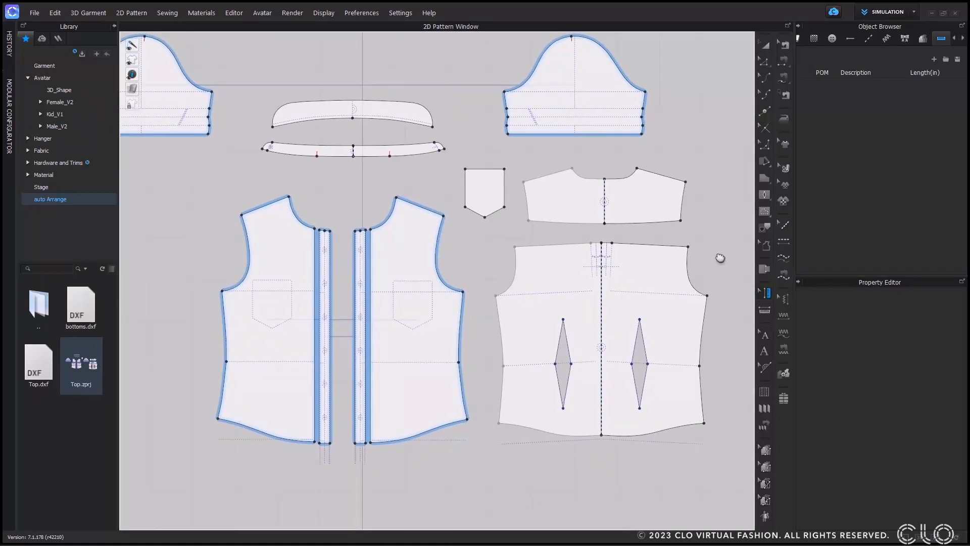
left_click(764, 309)
scroll(689, 372, "up", 5)
middle_click_drag(689, 371, 684, 349)
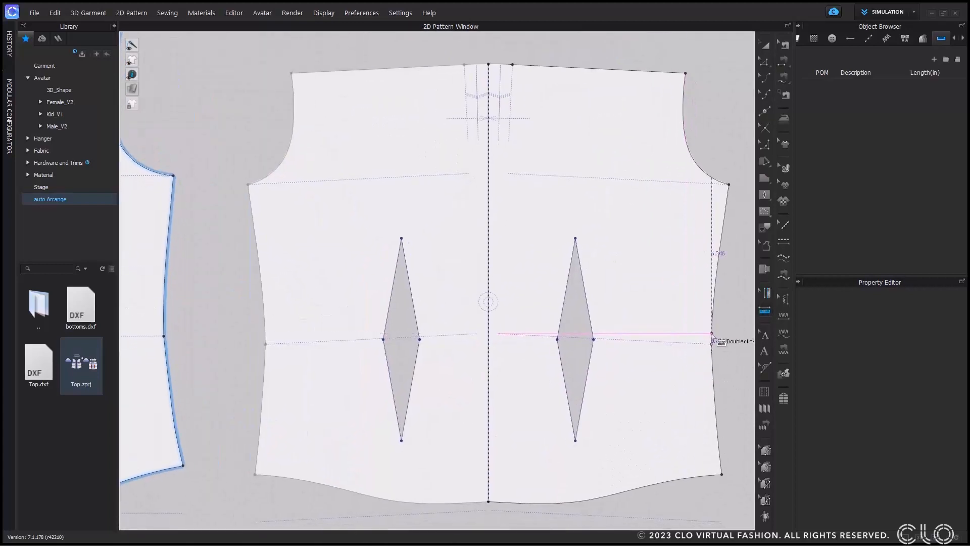
left_click(712, 337)
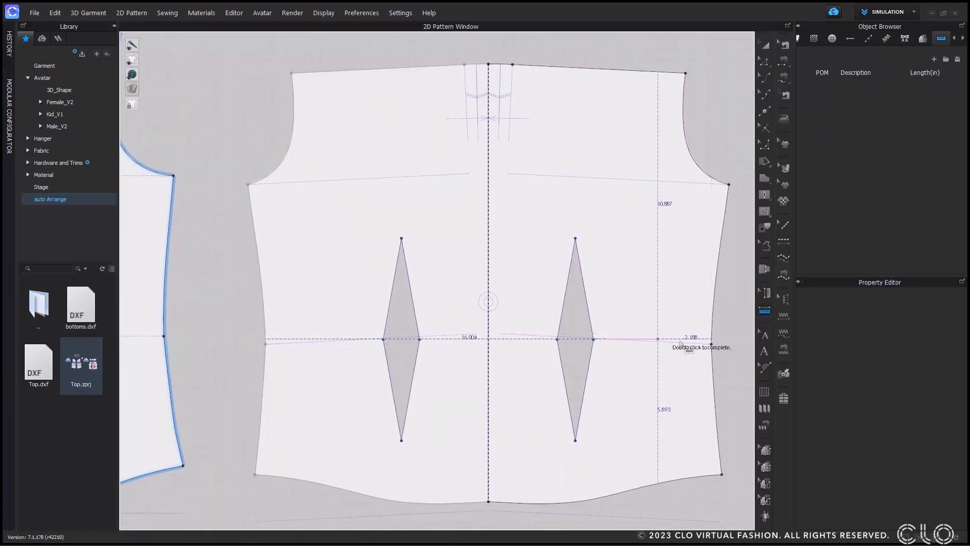
left_click(712, 339)
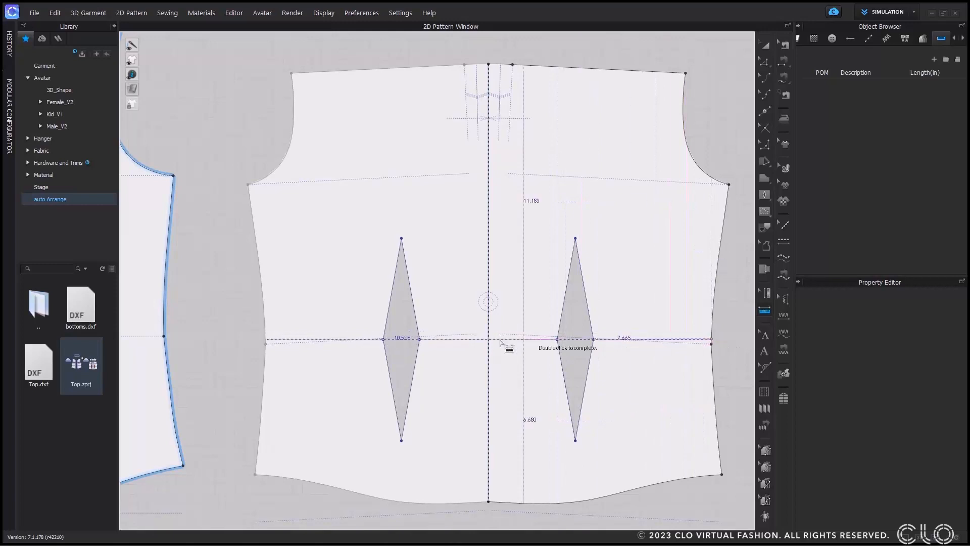
double_click(265, 338)
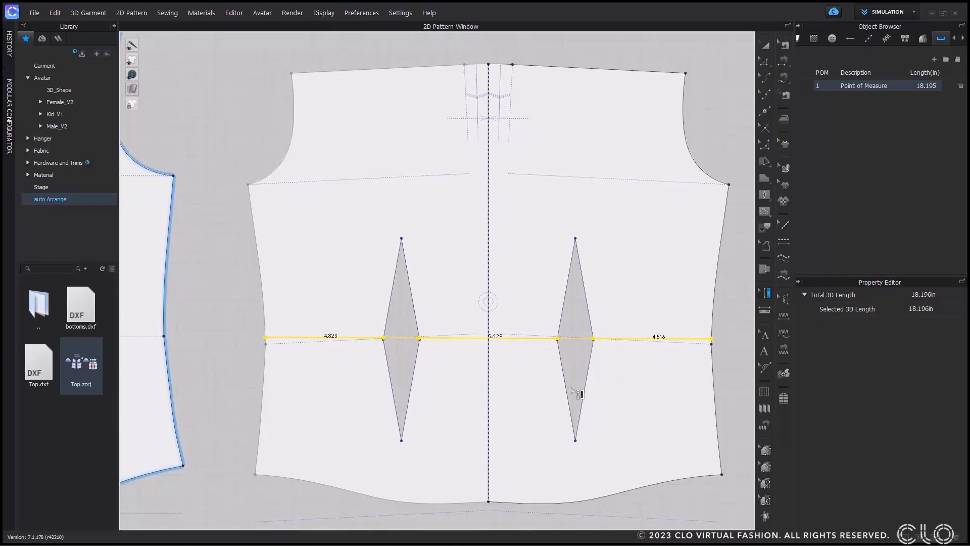
Trace the front body's armhole curve as a point of measure
scroll(577, 393, "down", 3)
middle_click_drag(580, 390, 553, 373)
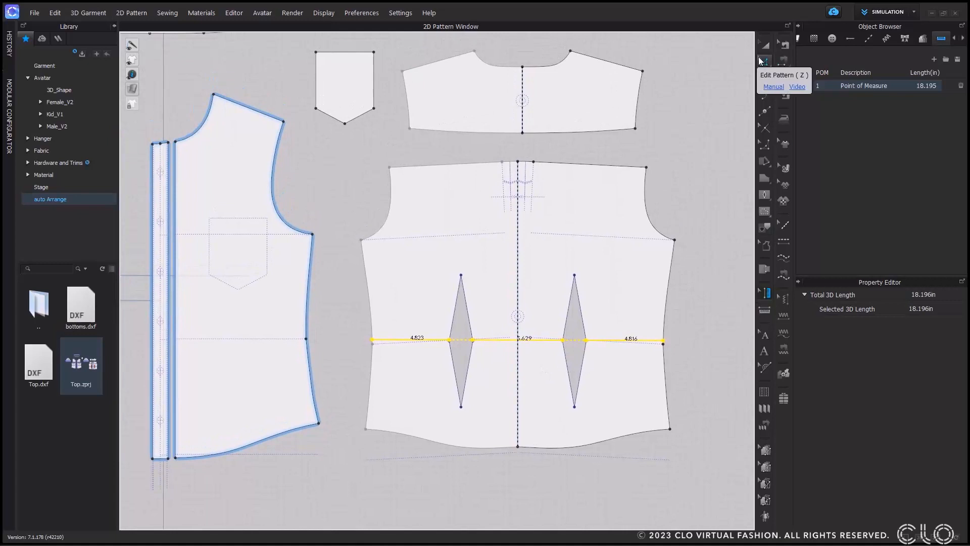
left_click(764, 62)
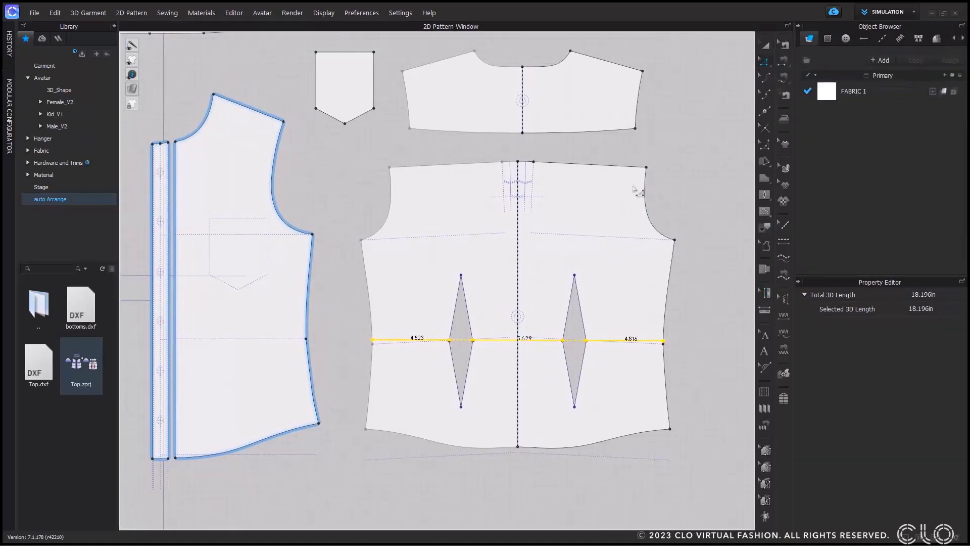
middle_click_drag(392, 186, 439, 183)
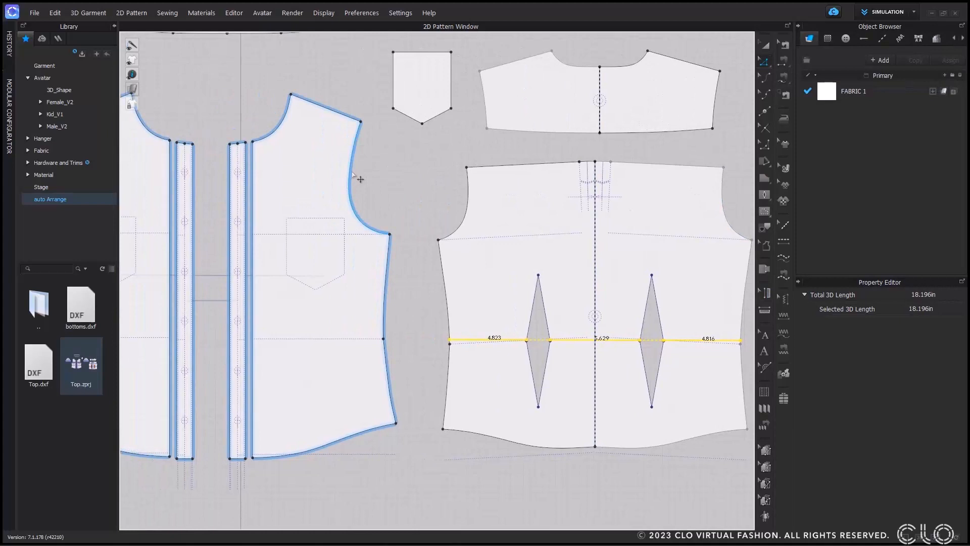
left_click(352, 180)
right_click(350, 174)
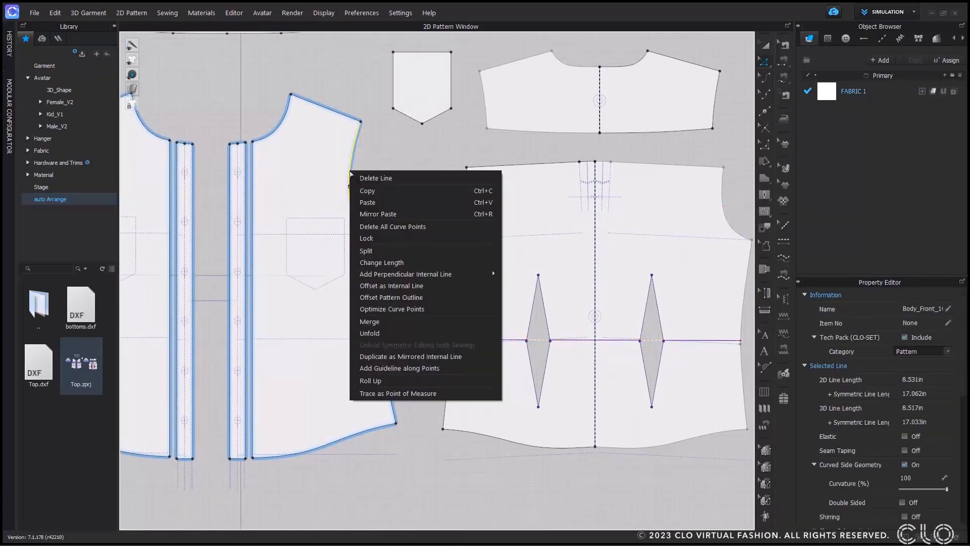
left_click(442, 399)
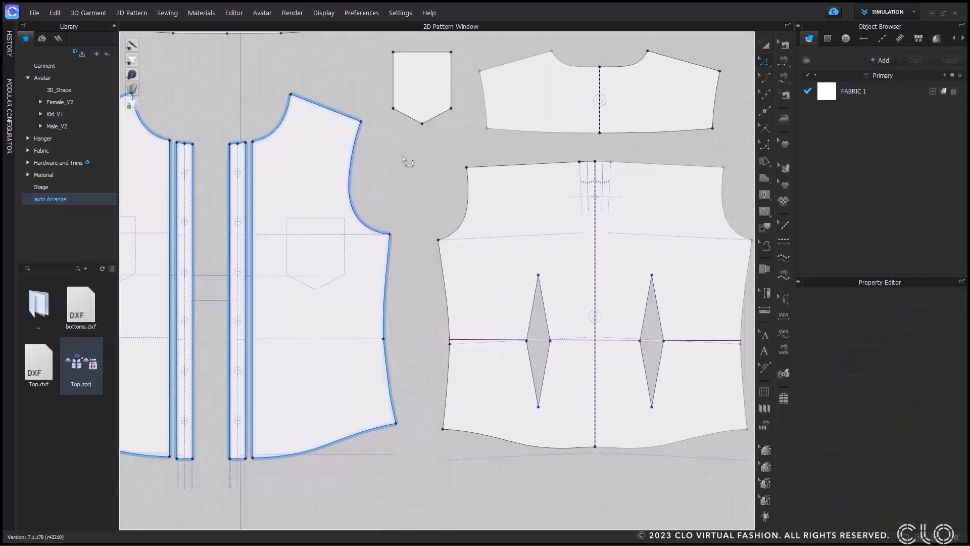
Select the front armhole's point of measure for editing and change it to Straight Type
right_click_drag(409, 159, 453, 162)
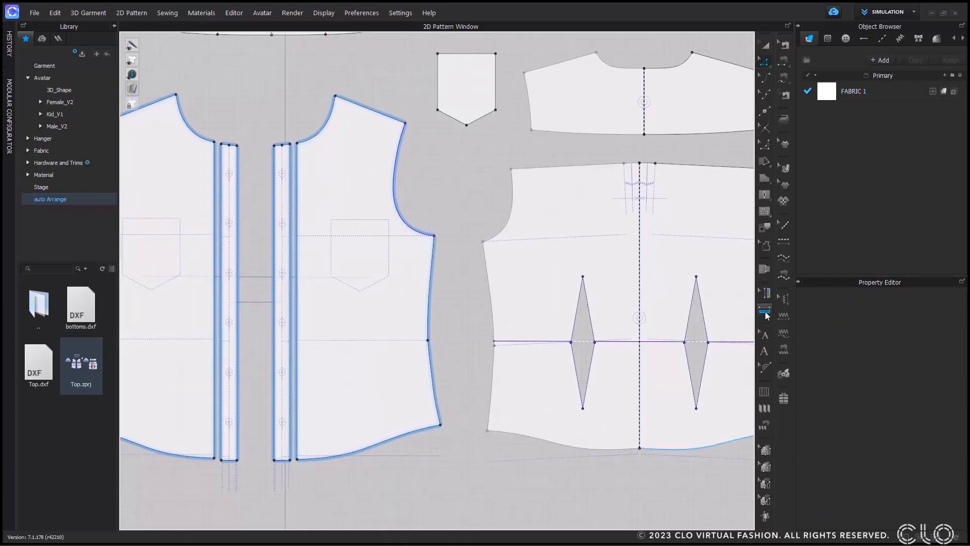
left_click(765, 297)
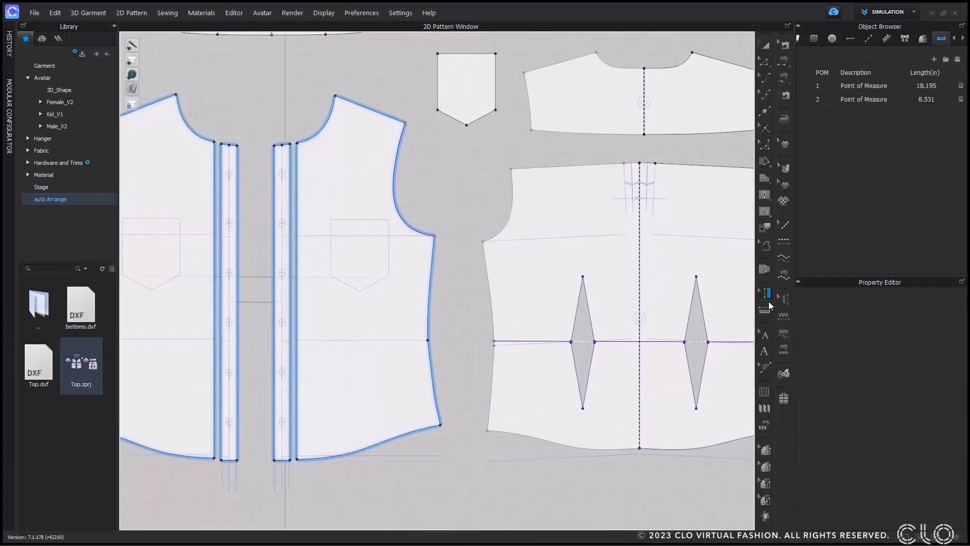
left_click(397, 163)
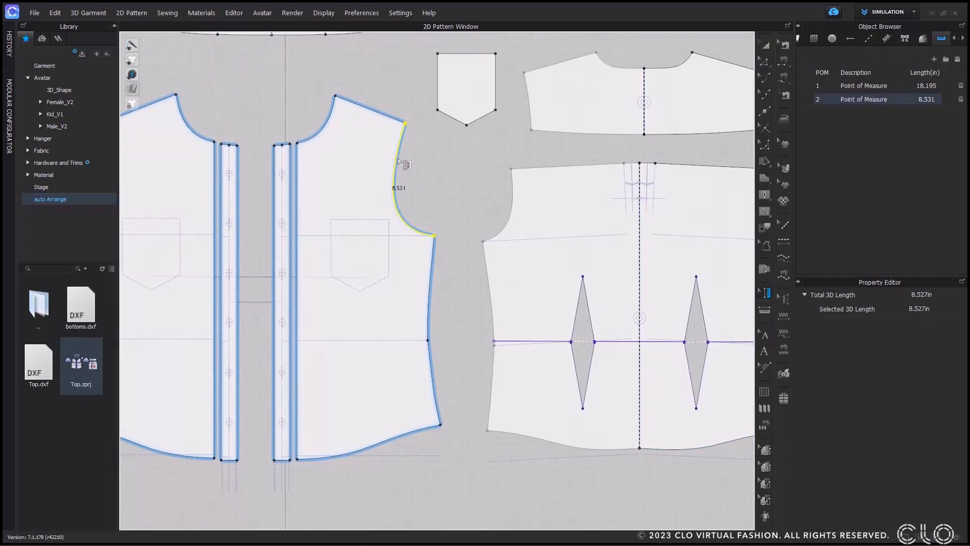
right_click(396, 160)
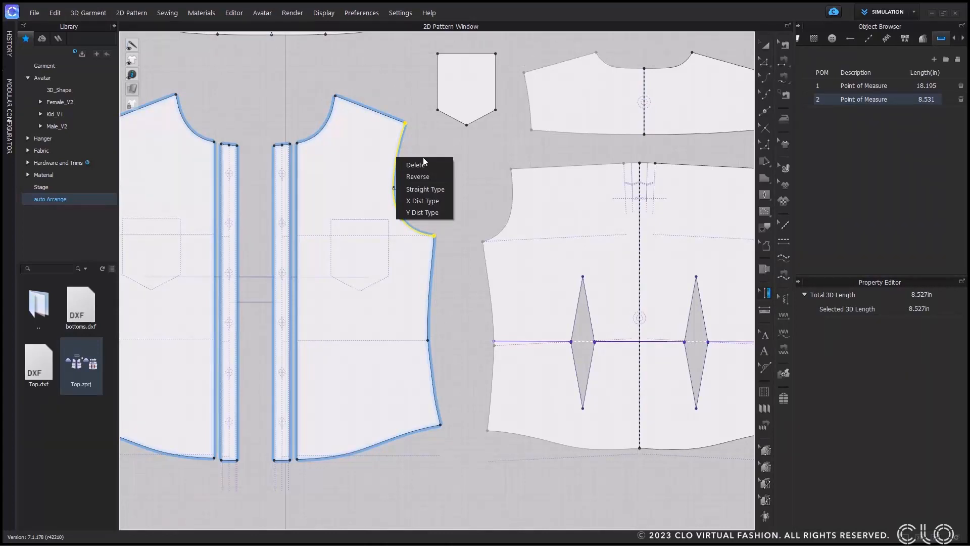
left_click(445, 190)
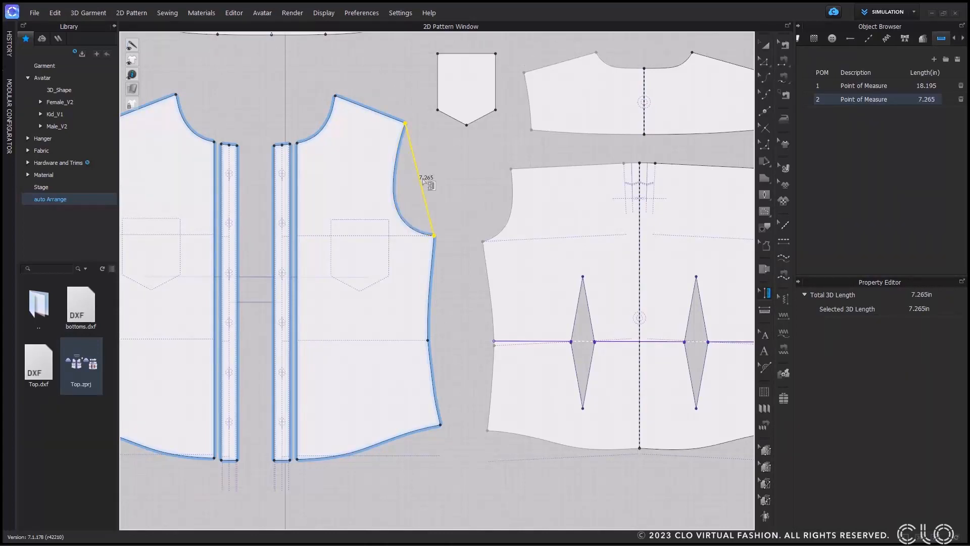
Try X Dist Type on the armhole's point of measure, followed by Y Dist Type
right_click(414, 162)
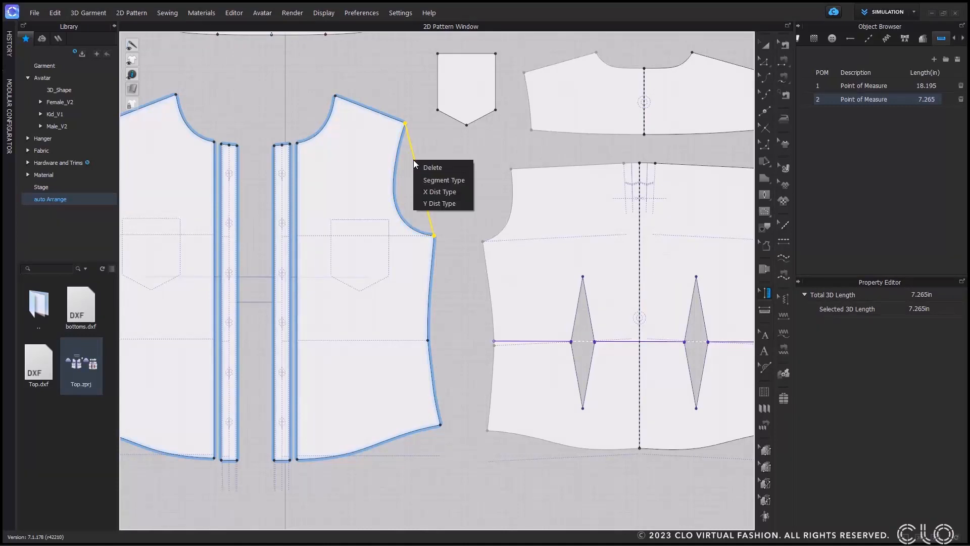
left_click(446, 193)
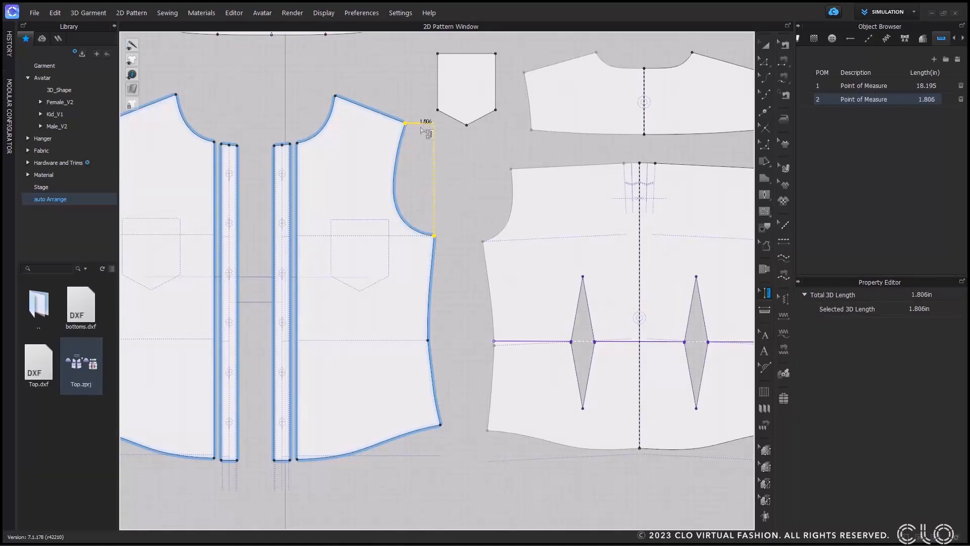
right_click(421, 130)
left_click(445, 180)
Return the armhole's point of measure to Segment Type
right_click(435, 162)
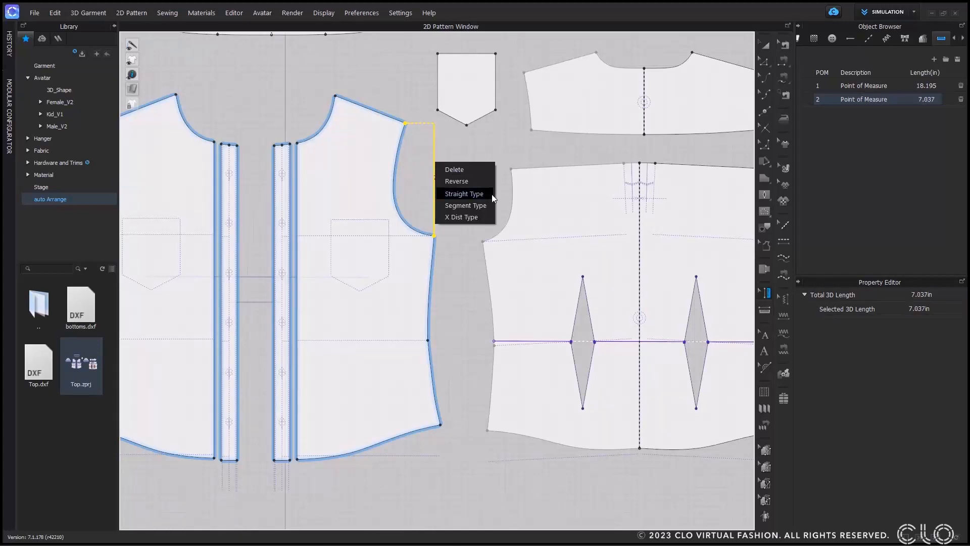
left_click(484, 205)
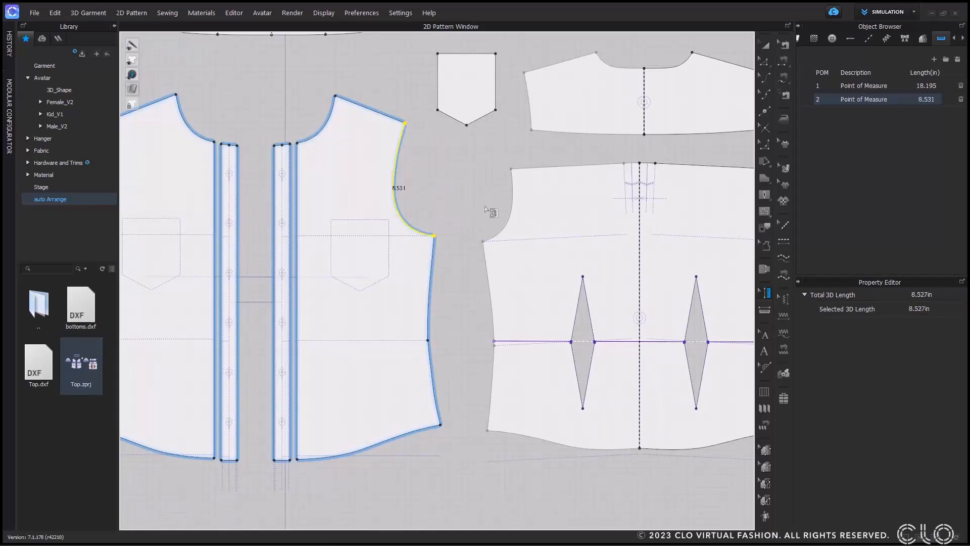
scroll(432, 182, "up", 2)
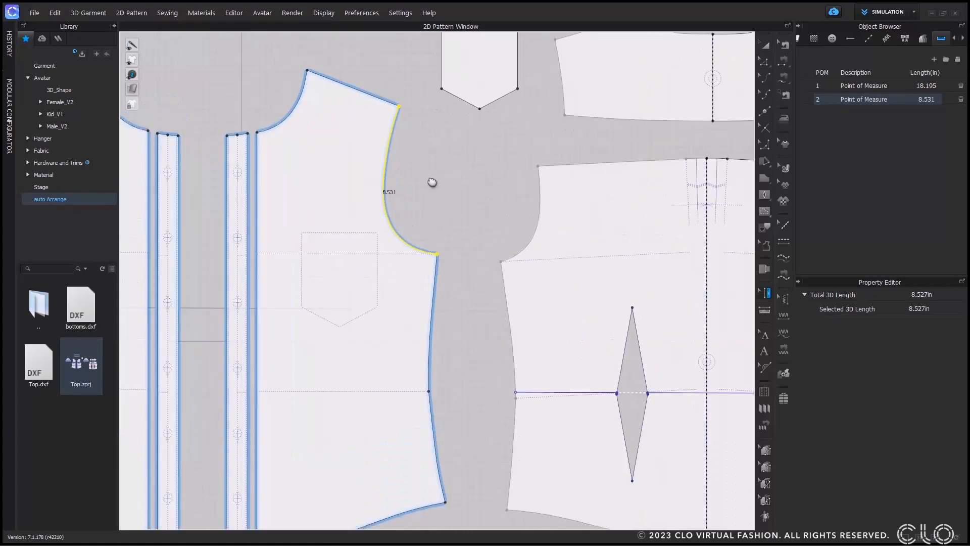
Reshape the front body's armhole by moving its shoulder point up and outward and its underarm point down
left_click(764, 61)
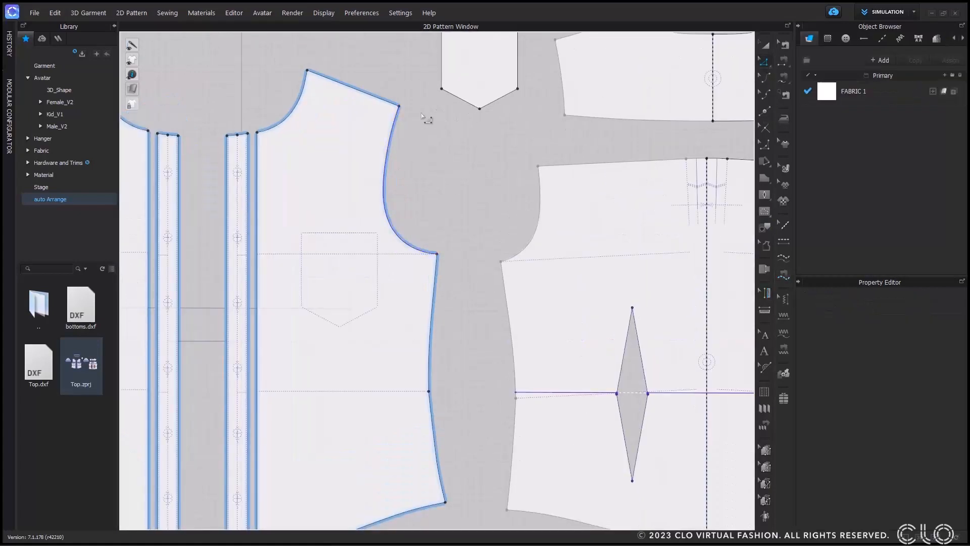
left_click_drag(400, 107, 420, 94)
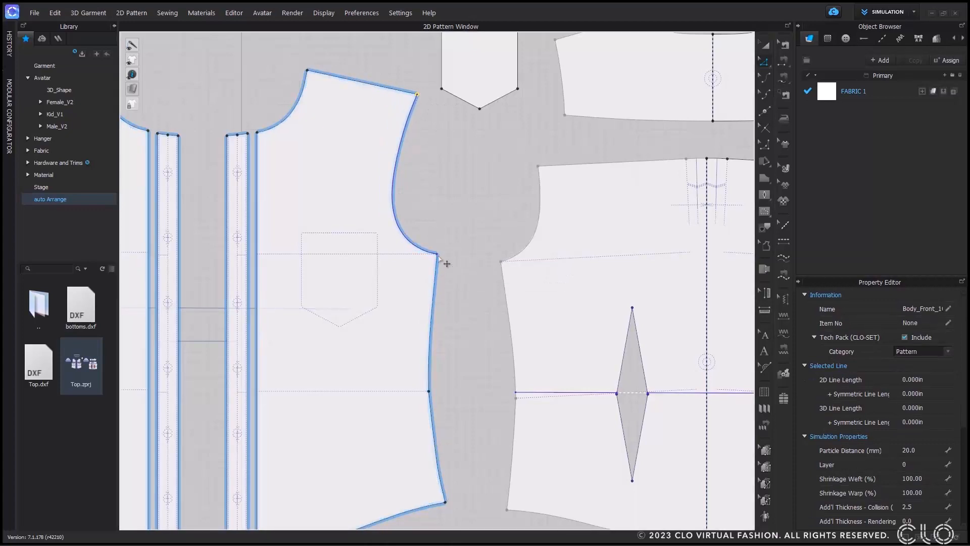
left_click_drag(438, 255, 442, 279)
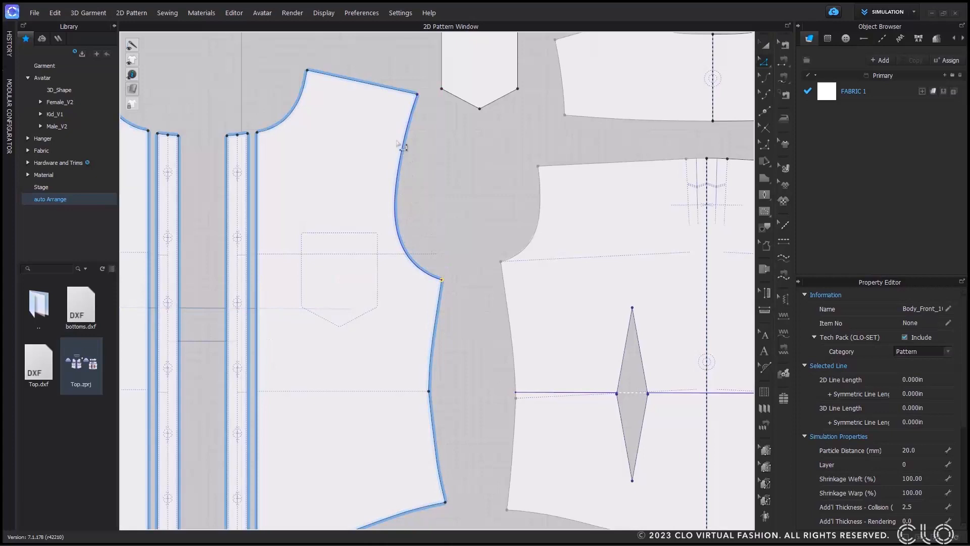
middle_click_drag(444, 211, 504, 207)
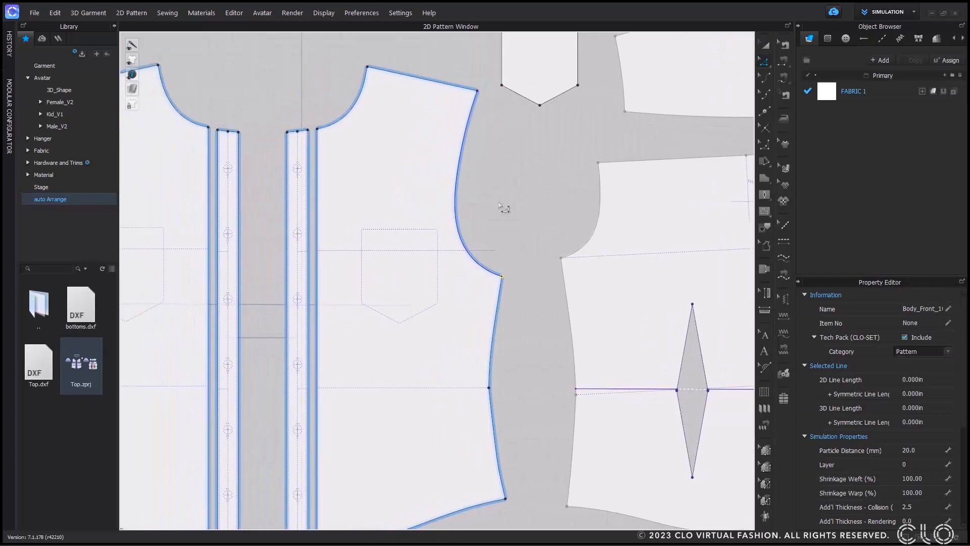
Add a straight point of measure along the front body's shoulder line, from the neck point to the shoulder tip
left_click(766, 311)
scroll(463, 291, "down", 4)
middle_click_drag(463, 291, 487, 276)
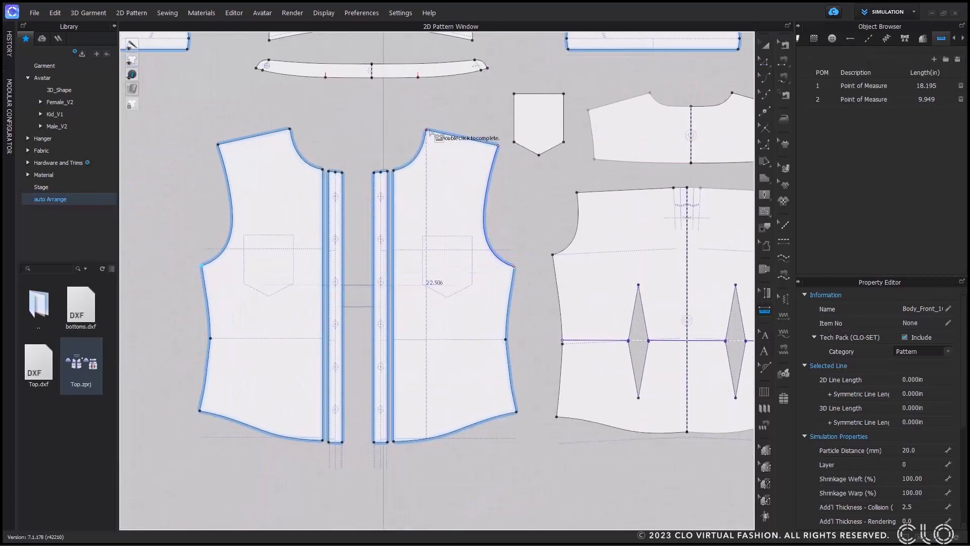
left_click(426, 130)
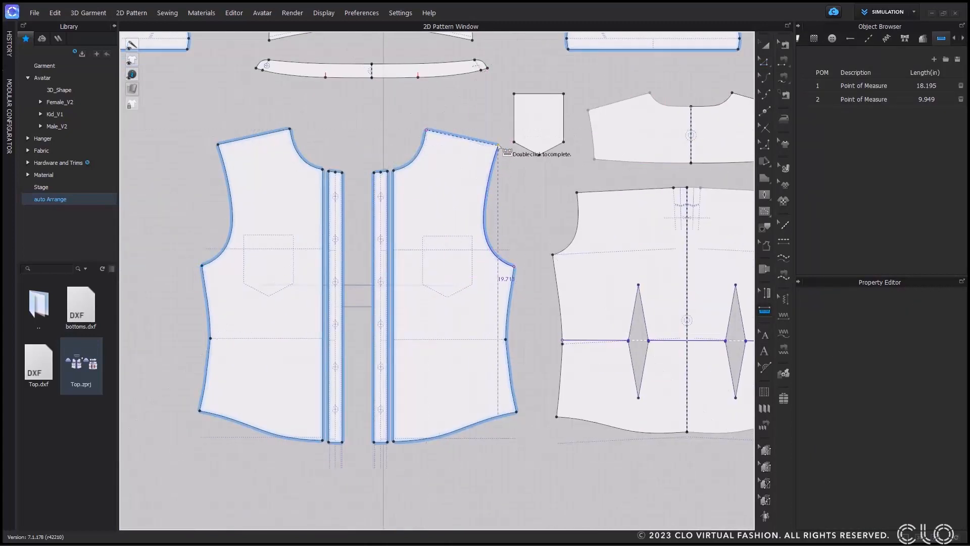
double_click(498, 146)
scroll(472, 160, "up", 3)
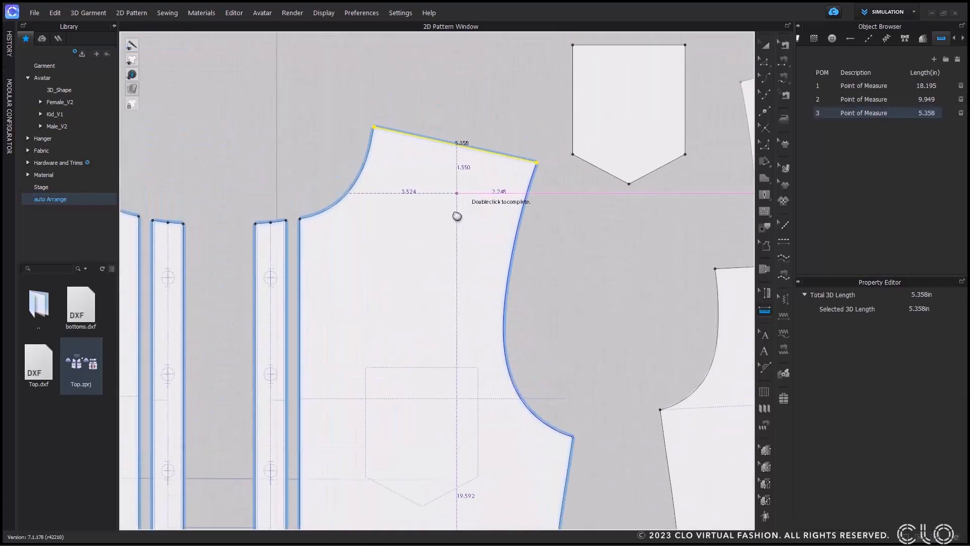
Select the shoulder's point of measure for editing and change it to Segment Type
left_click(765, 294)
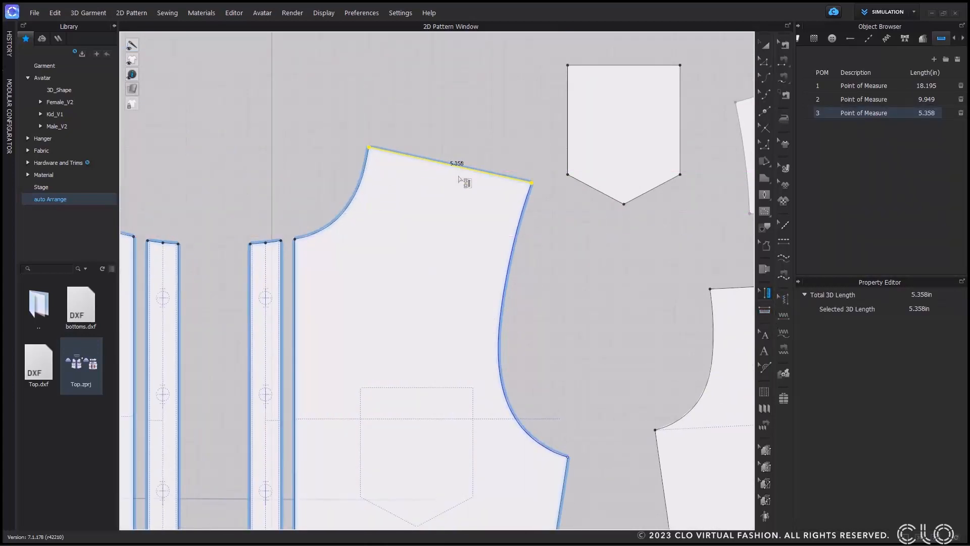
right_click(460, 167)
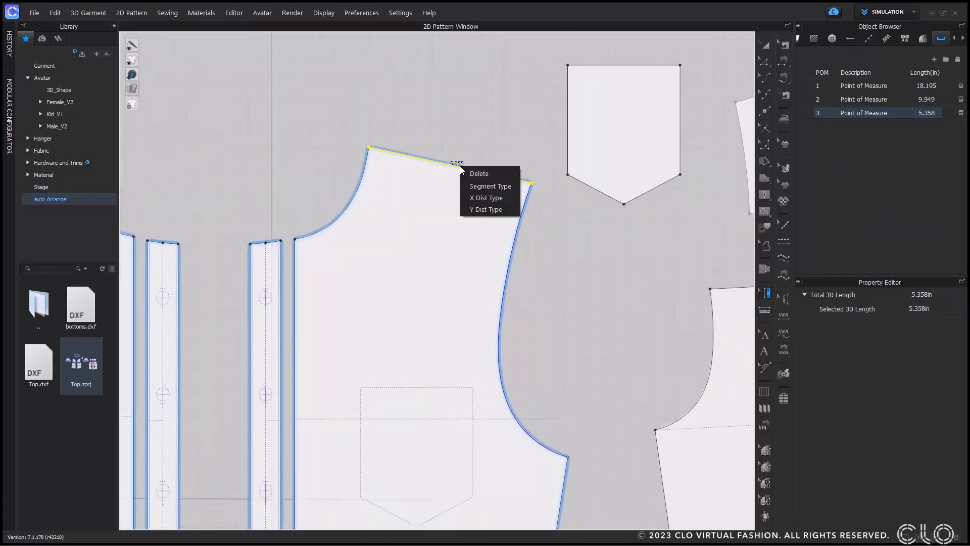
left_click(506, 187)
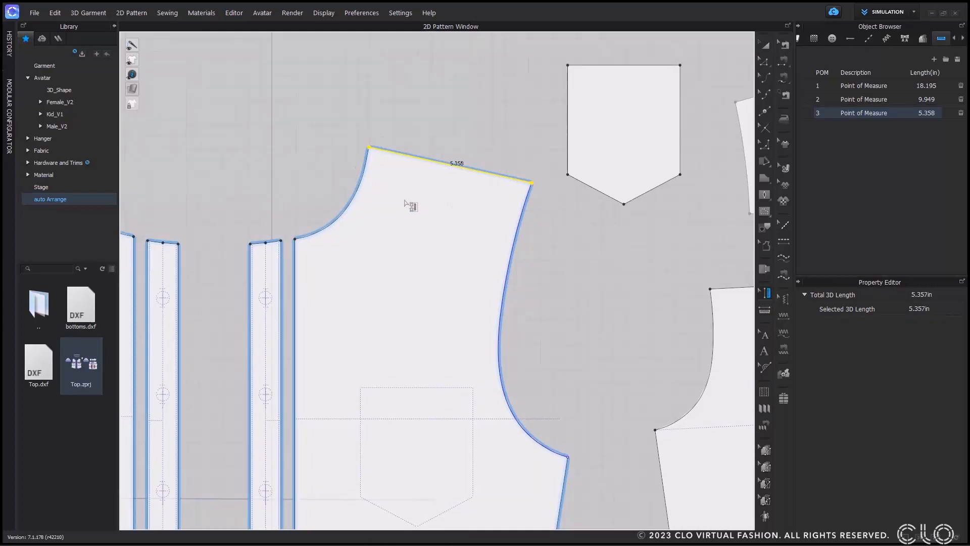
Cycle the shoulder's point of measure through X Dist Type and Y Dist Type and back to Segment Type
right_click(463, 172)
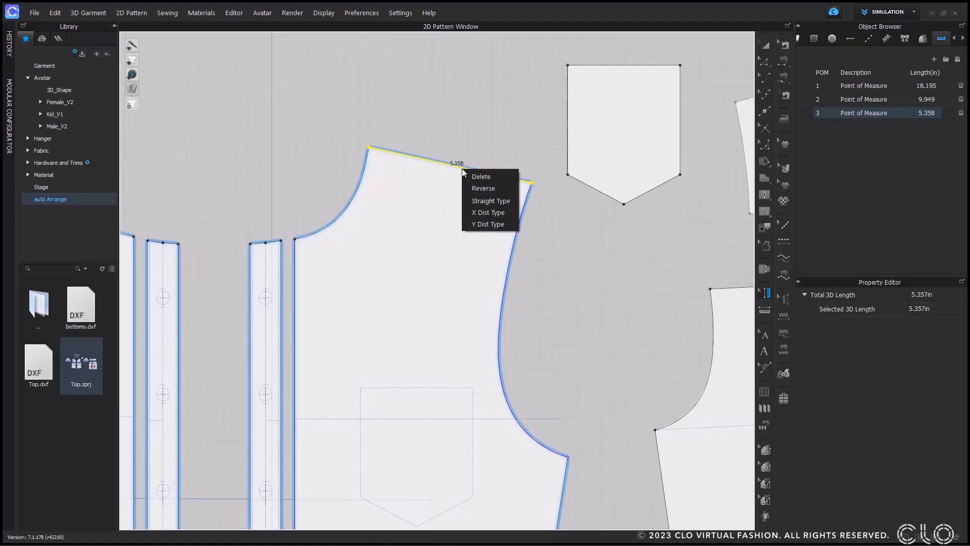
left_click(490, 217)
right_click(507, 149)
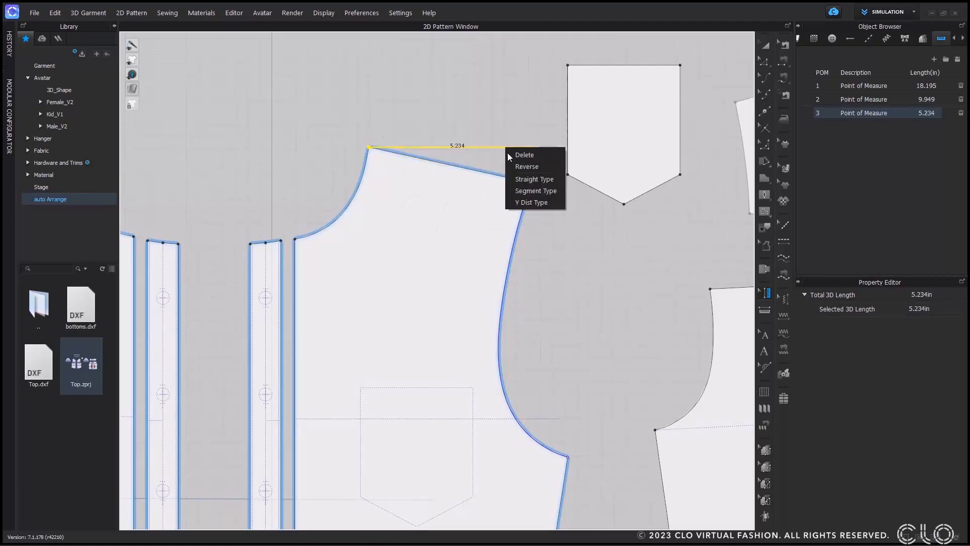
left_click(535, 202)
right_click(531, 163)
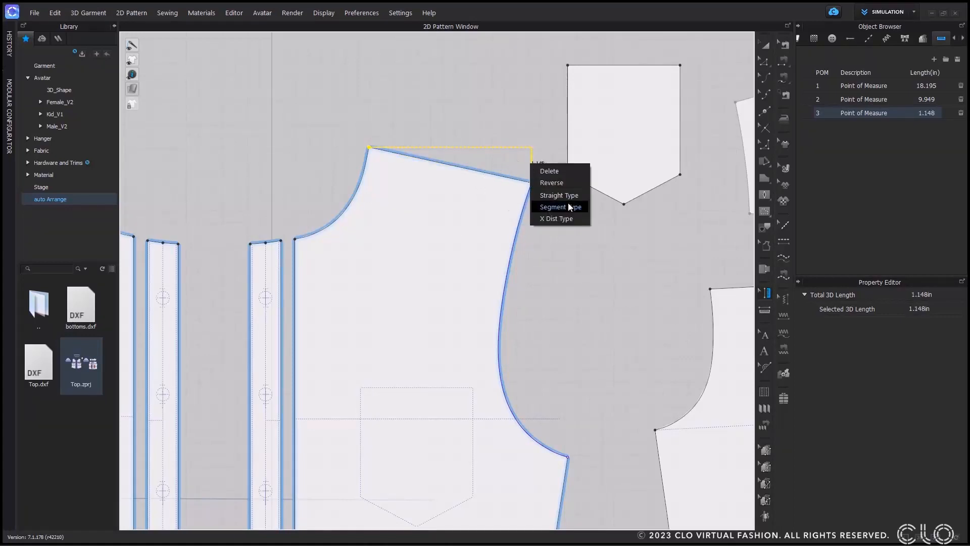
left_click(565, 207)
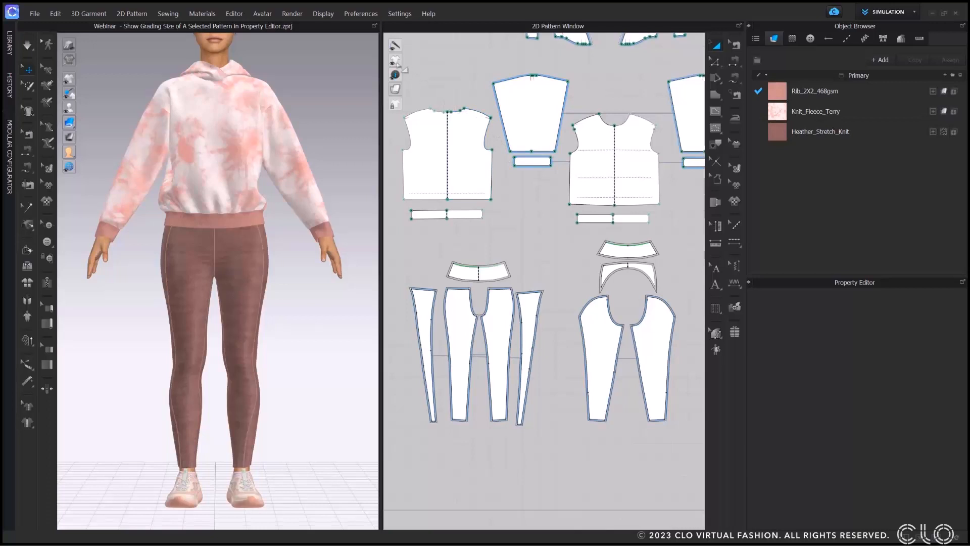
Show the grading lines on the hoodie's patterns in the 2D window
mouse_move(396, 62)
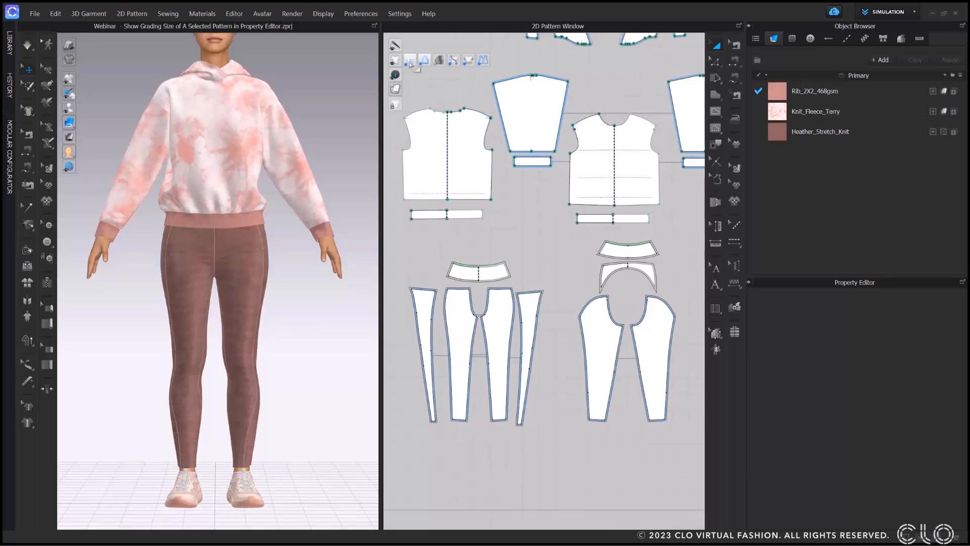
left_click(439, 60)
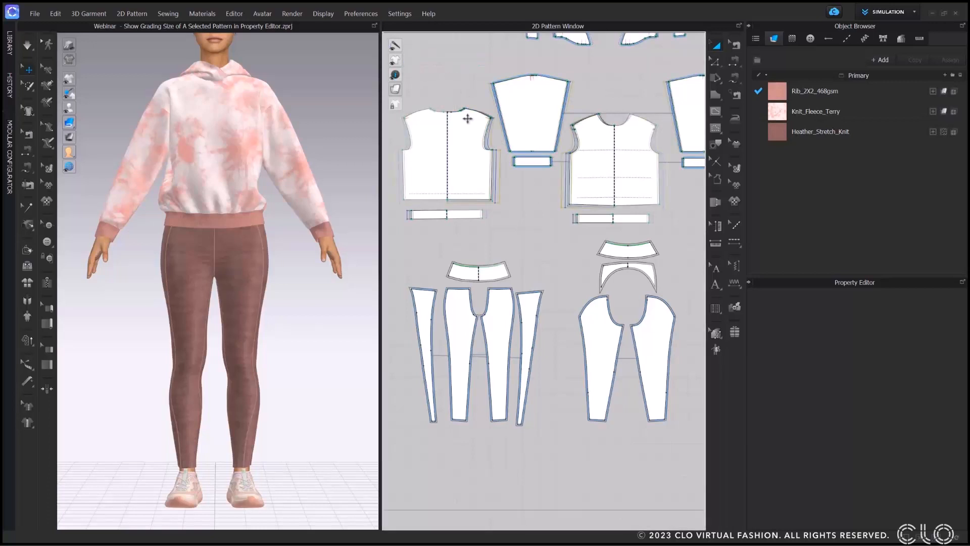
scroll(500, 167, "up", 3)
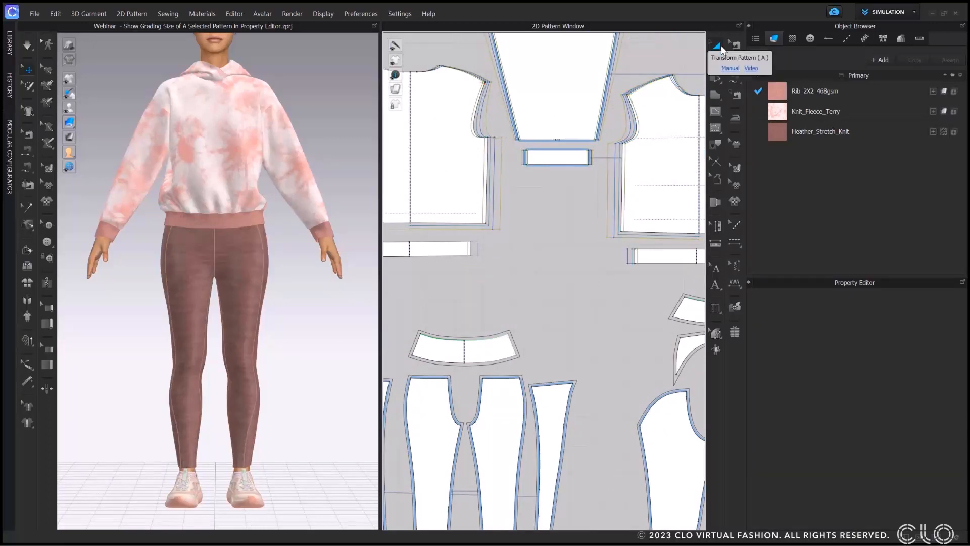
Examine the back body pattern's grading information and its base size choices, leaving Small selected
left_click(457, 137)
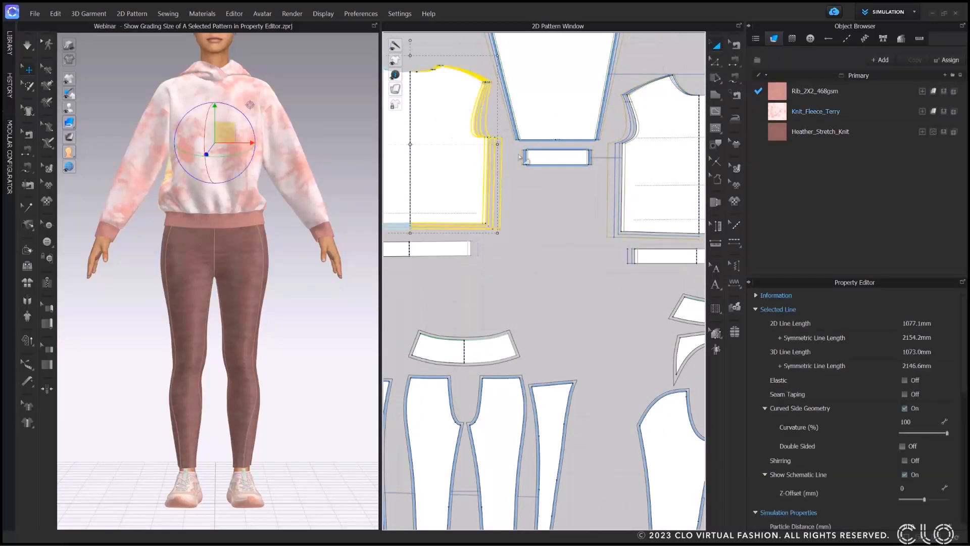
left_click(756, 296)
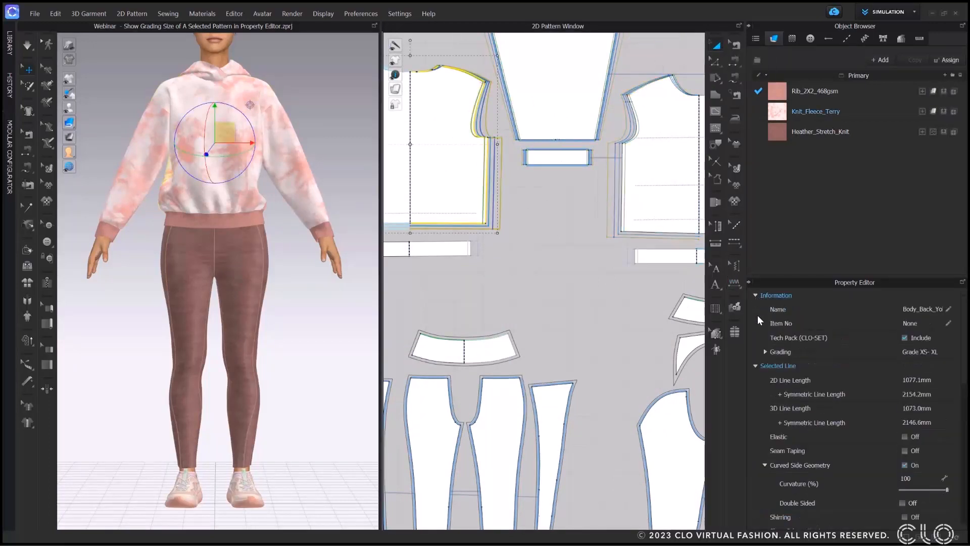
left_click(765, 352)
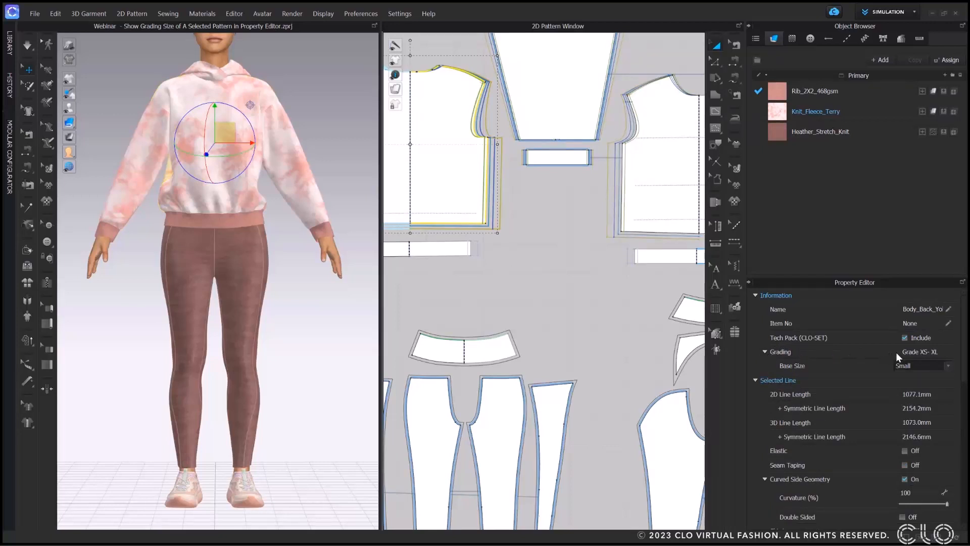
left_click(948, 369)
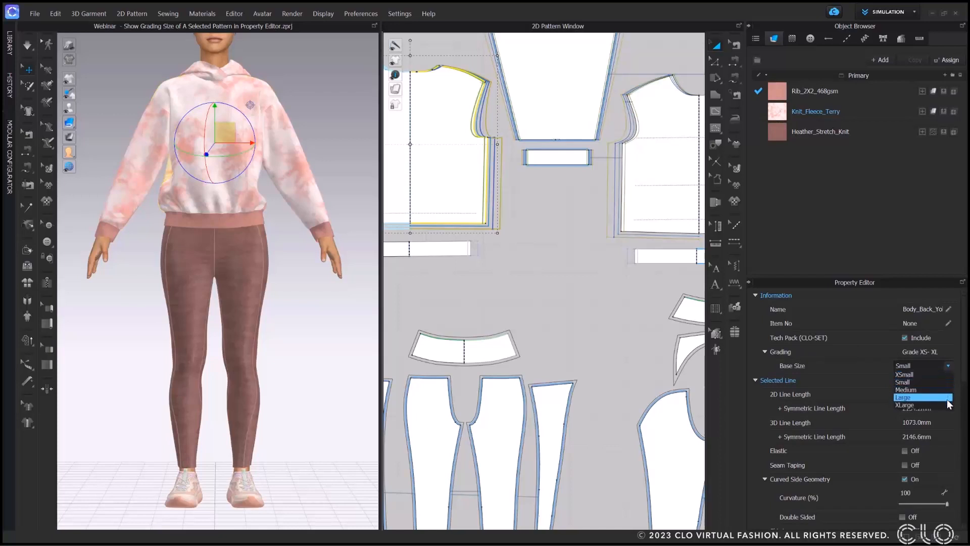
left_click(930, 381)
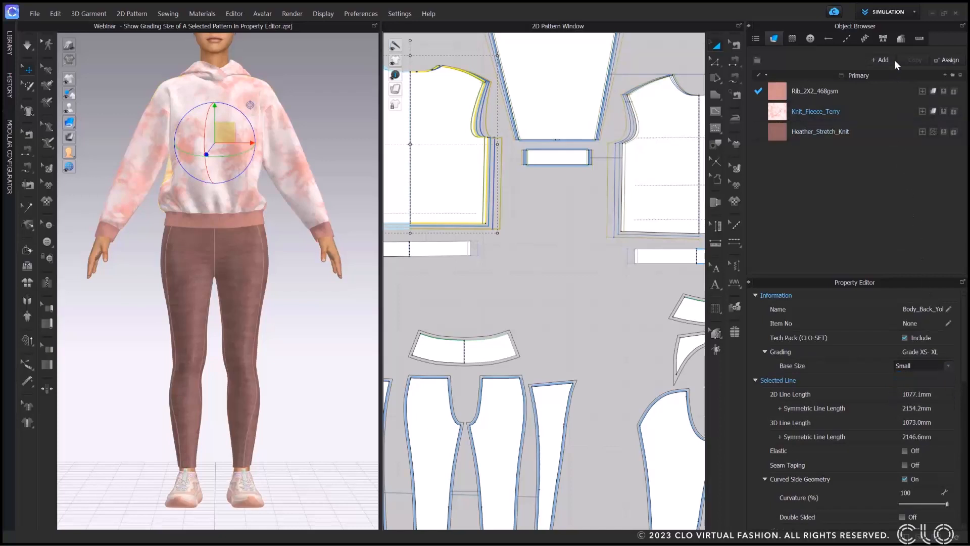
Rename the grading size group to "XS- XL" by removing the word Grade
left_click(899, 40)
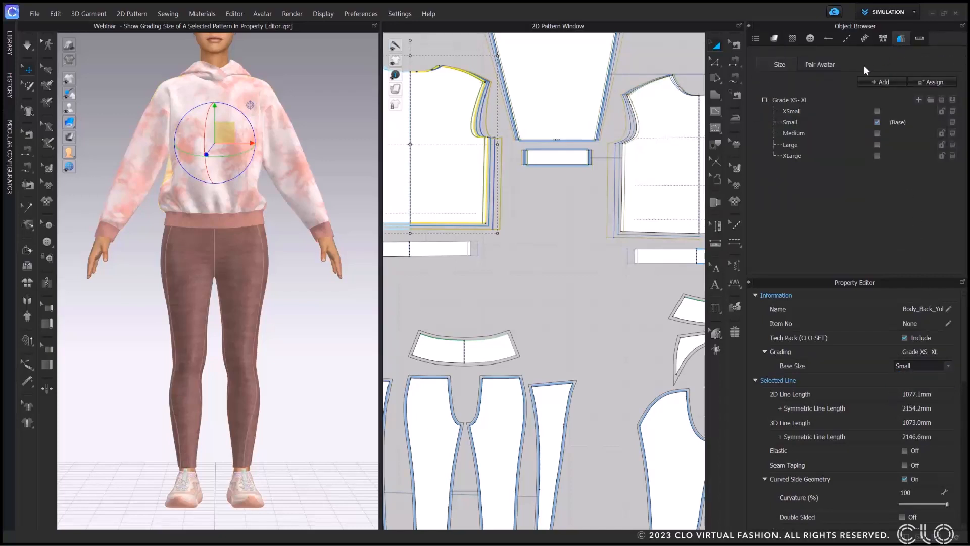
left_click(793, 99)
left_click_drag(791, 100, 751, 98)
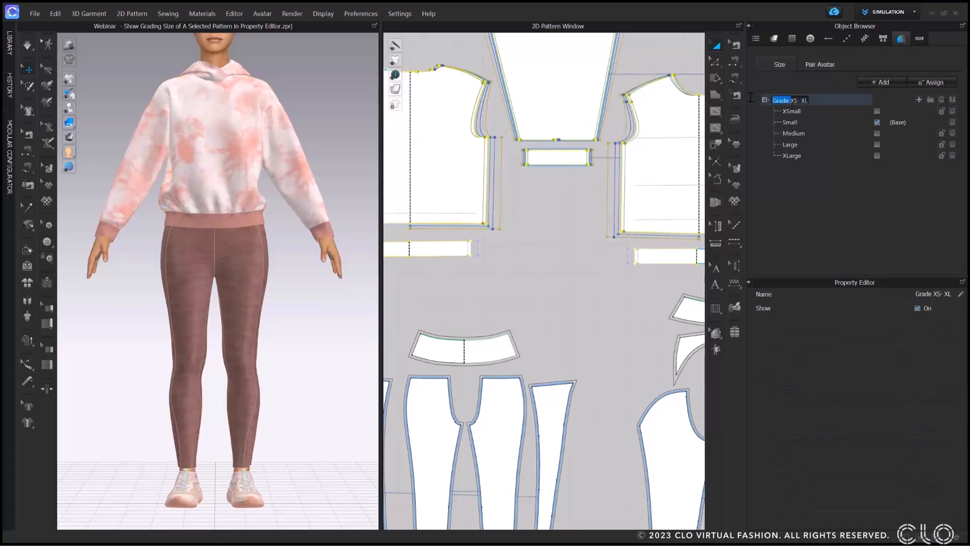
key("BackSpace")
left_click(796, 169)
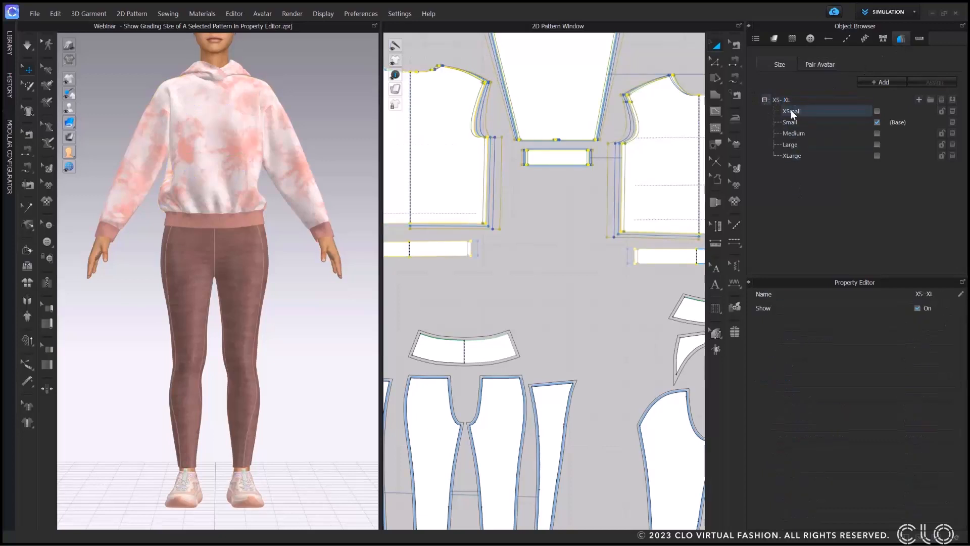
Set the front body pattern's grading base size to XLarge and clear the selection
left_click(671, 123)
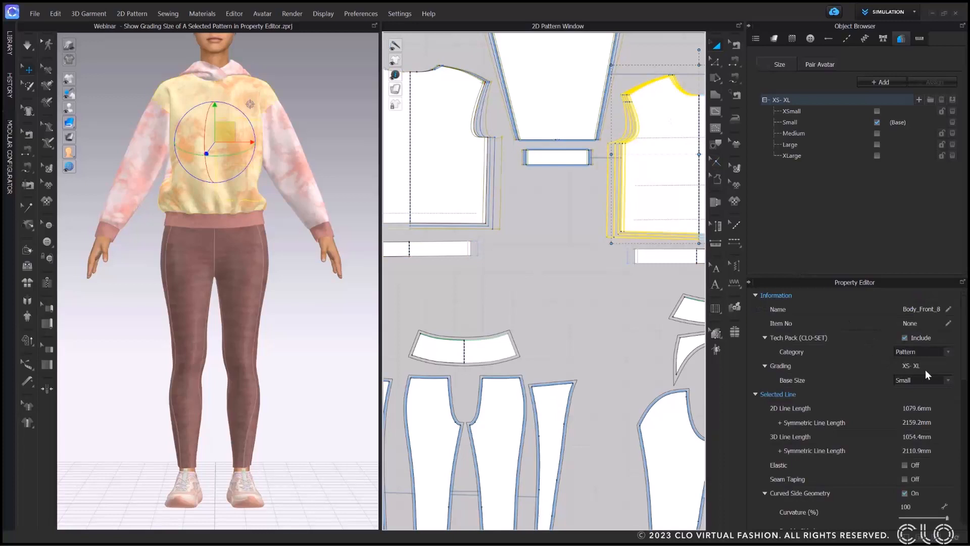
left_click(952, 381)
left_click(935, 417)
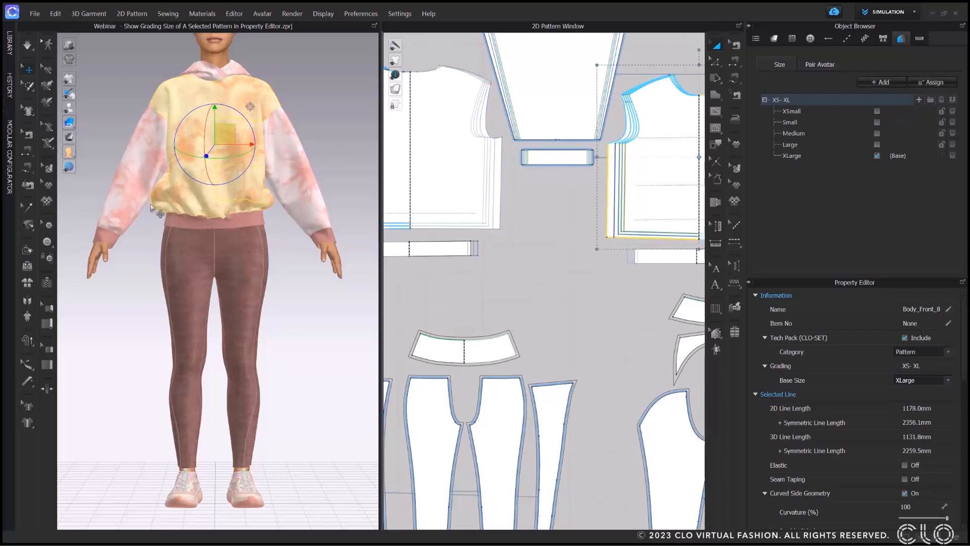
left_click(264, 210)
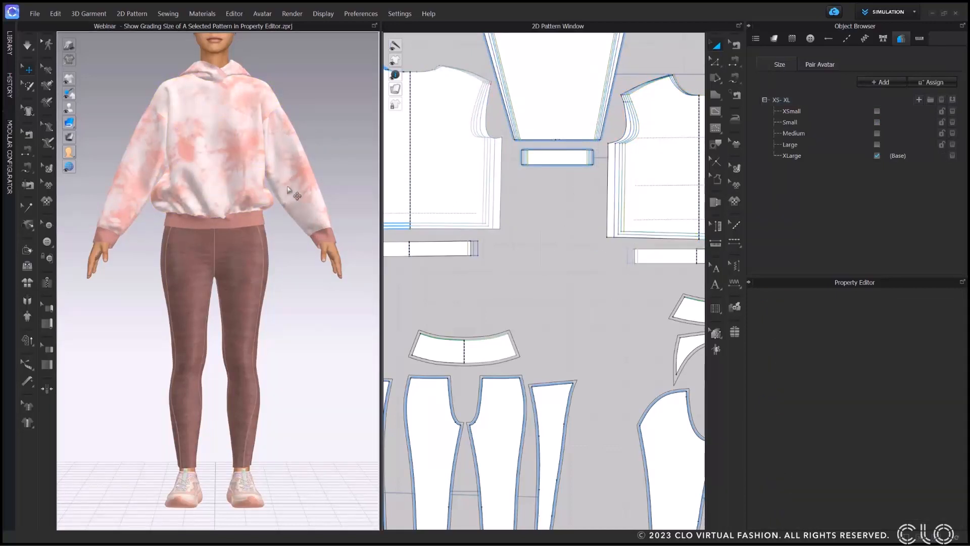
scroll(640, 338, "down", 5)
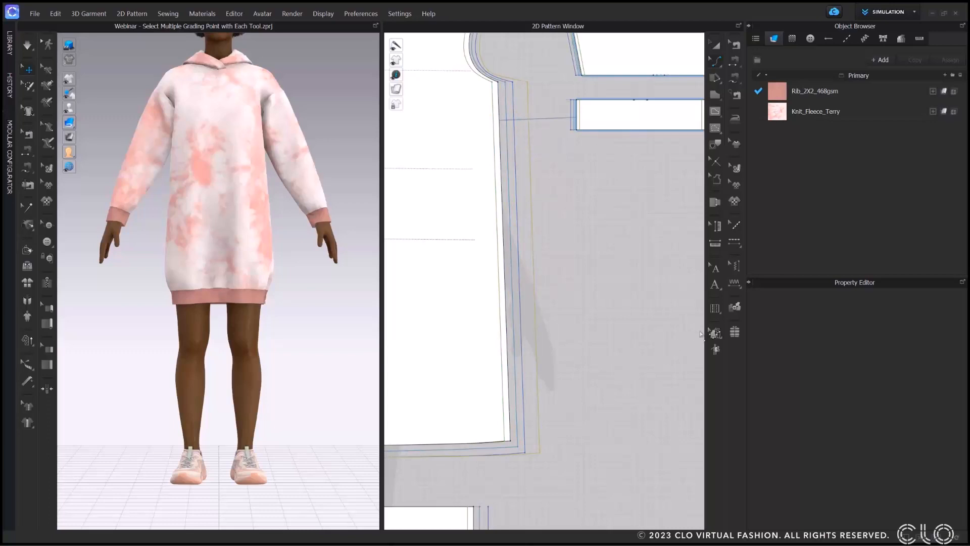
Select the front body's Medium grading points at hem corner and underarm with Edit Grading (Each), nudge them in all four directions and deselect them
left_click(716, 333)
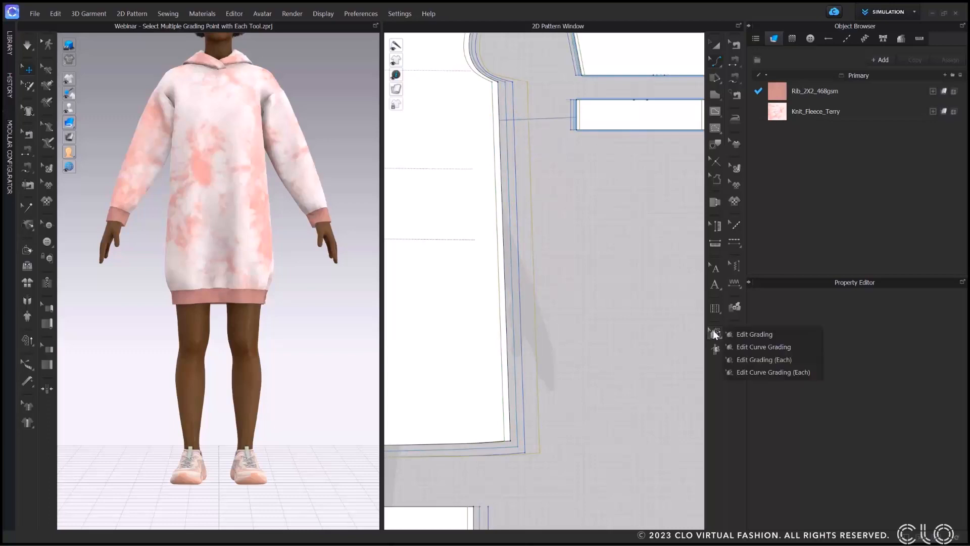
left_click(732, 361)
left_click(520, 447)
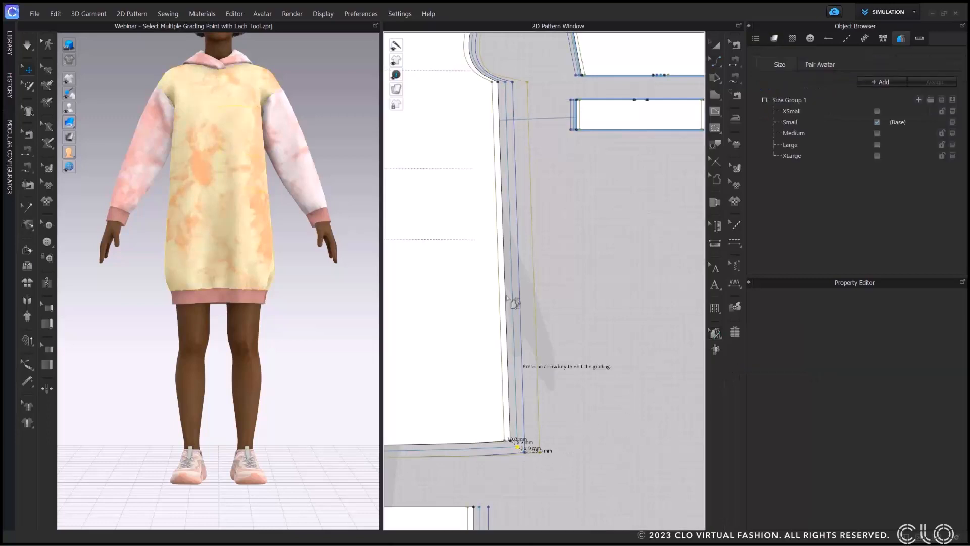
left_click(504, 82, "shift")
mouse_move(505, 83)
left_mouse_down()
mouse_move(541, 86)
mouse_move(540, 76)
mouse_move(542, 95)
mouse_move(510, 85)
left_mouse_up()
key("Right")
key("Left")
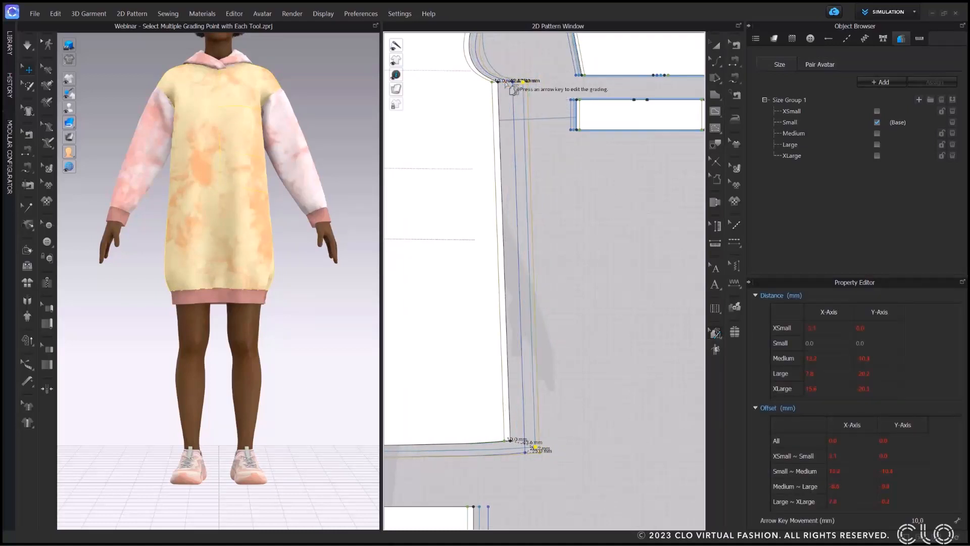
key("Up")
key("Down")
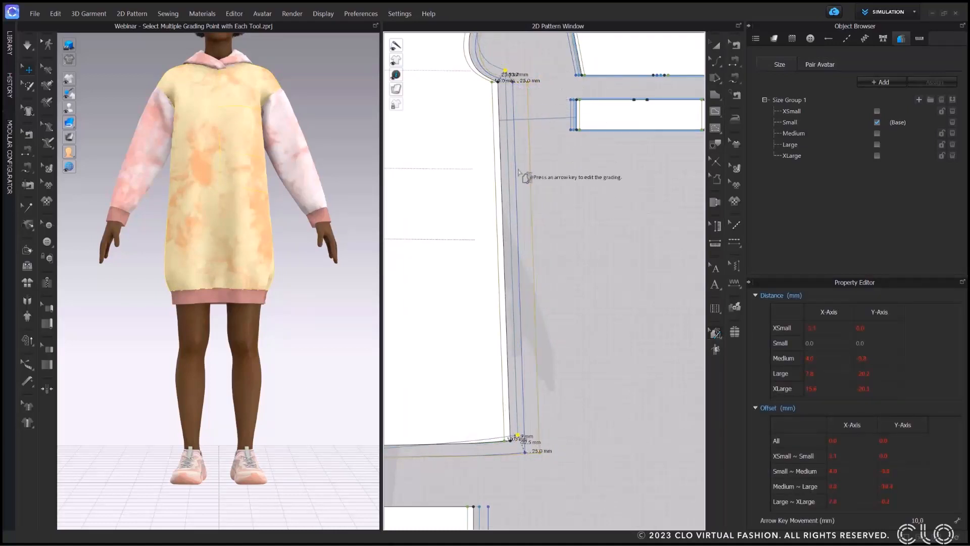
left_click(540, 224)
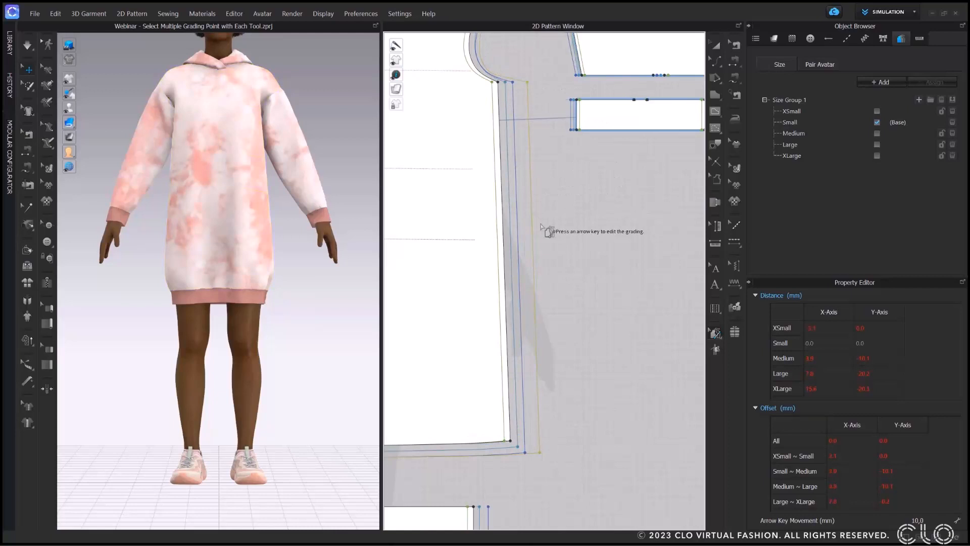
Select the Medium, Large and XLarge grading points at the hem corner and shift them outward by 10 mm
left_click(518, 446)
left_click(525, 452, "shift")
key("Right")
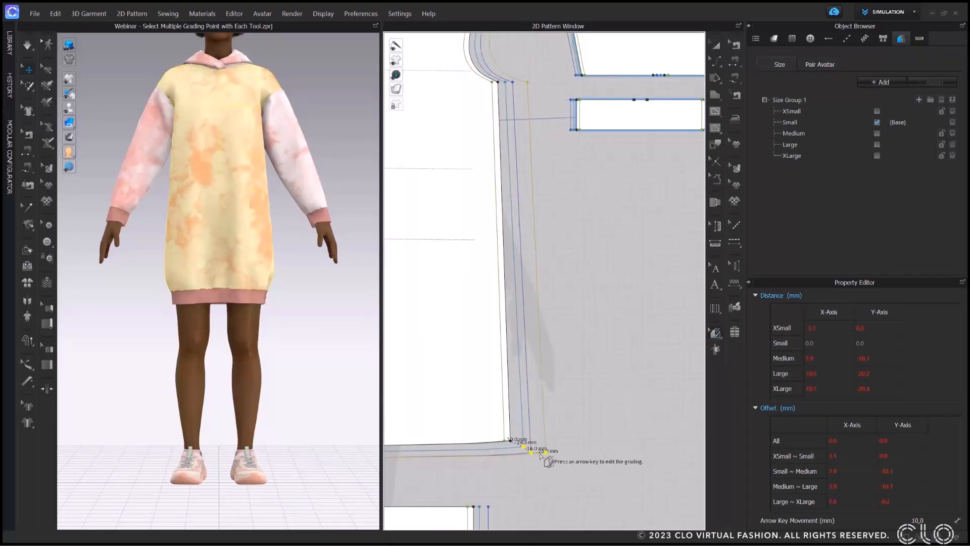
Nudge the selected Medium, Large and XLarge hem-corner grading points horizontally back toward the front body pattern and deselect them
key("Left")
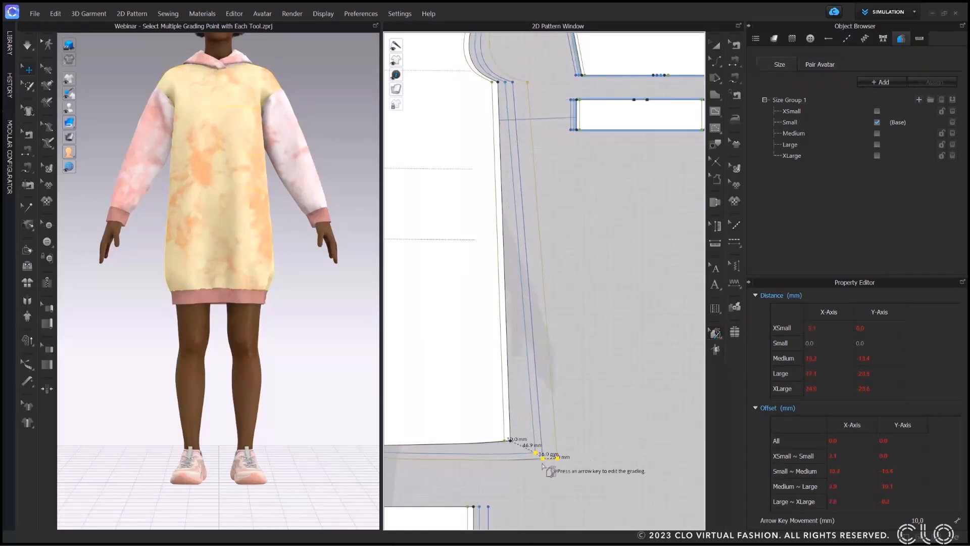
key("Left")
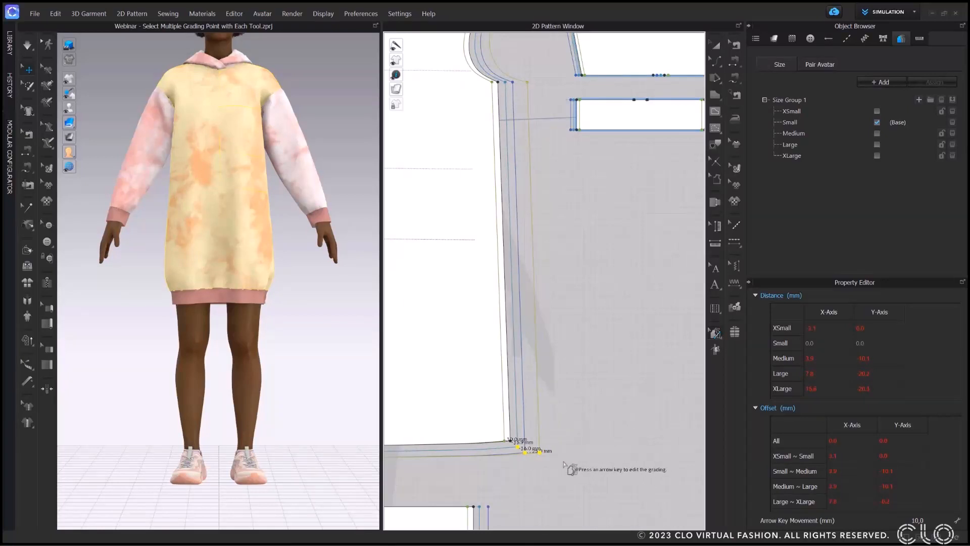
left_click(567, 467)
With Edit Curve Grading (Each), select three neighbouring XLarge curve points on the lower armhole and move them inward together
left_click(715, 336)
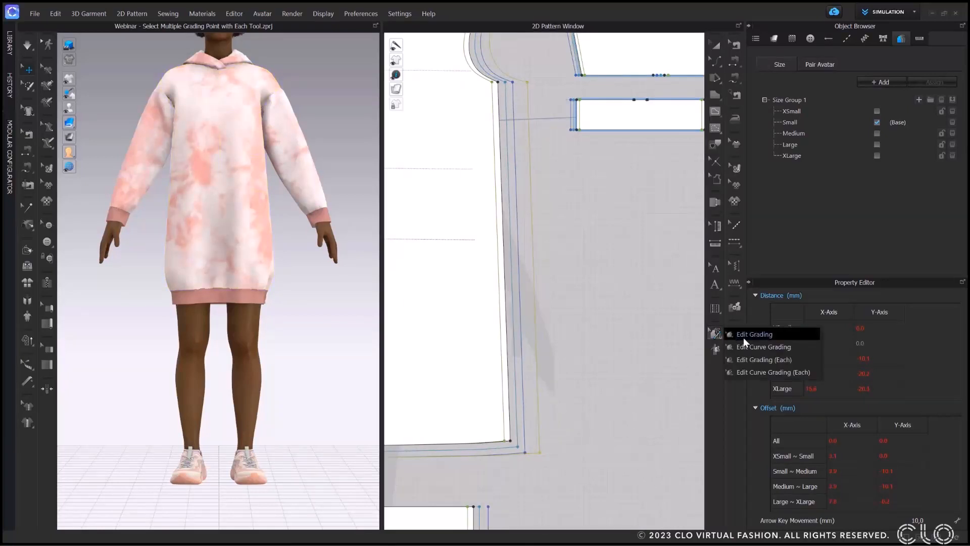
left_click(750, 371)
middle_click_drag(494, 64, 555, 248)
scroll(567, 231, "up", 6)
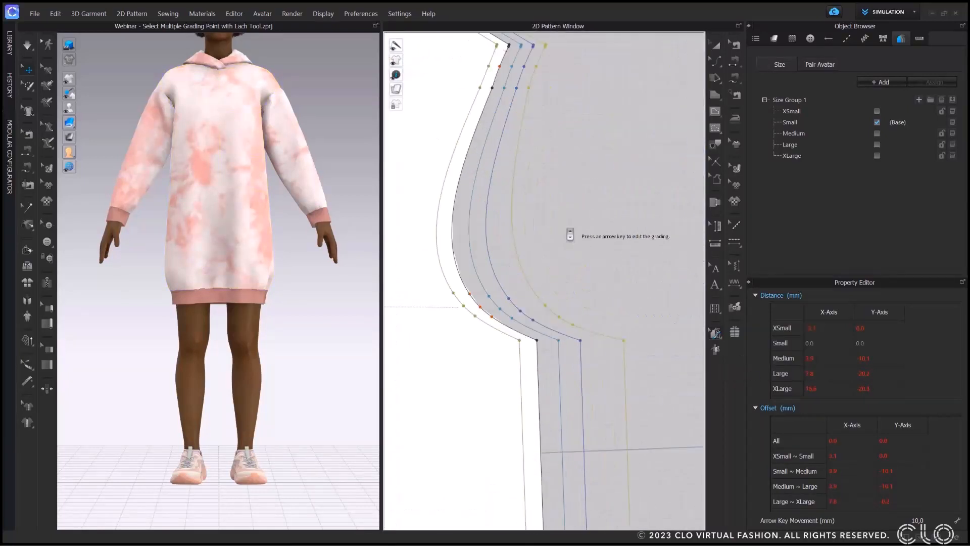
left_click(545, 305)
left_click(559, 316, "shift")
left_click(572, 325, "shift")
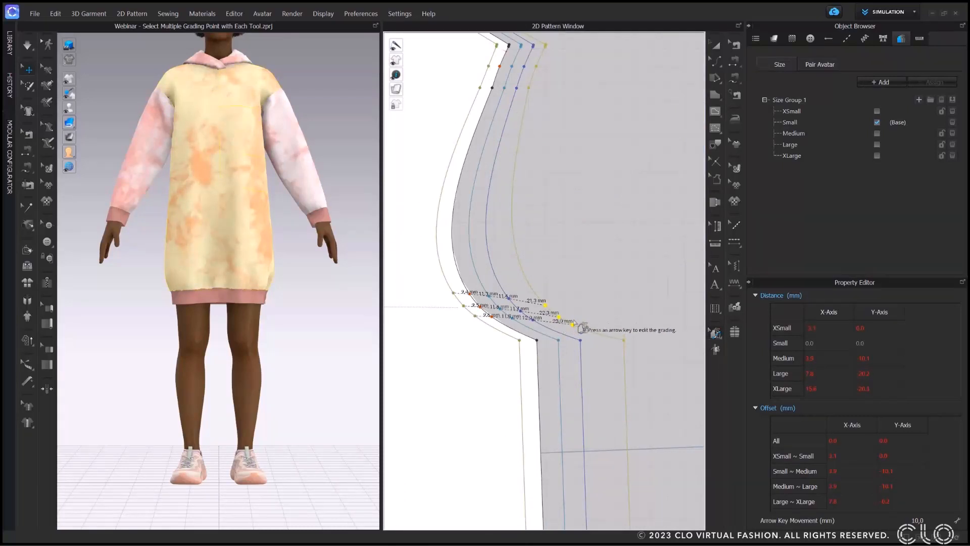
left_click_drag(554, 311, 538, 300)
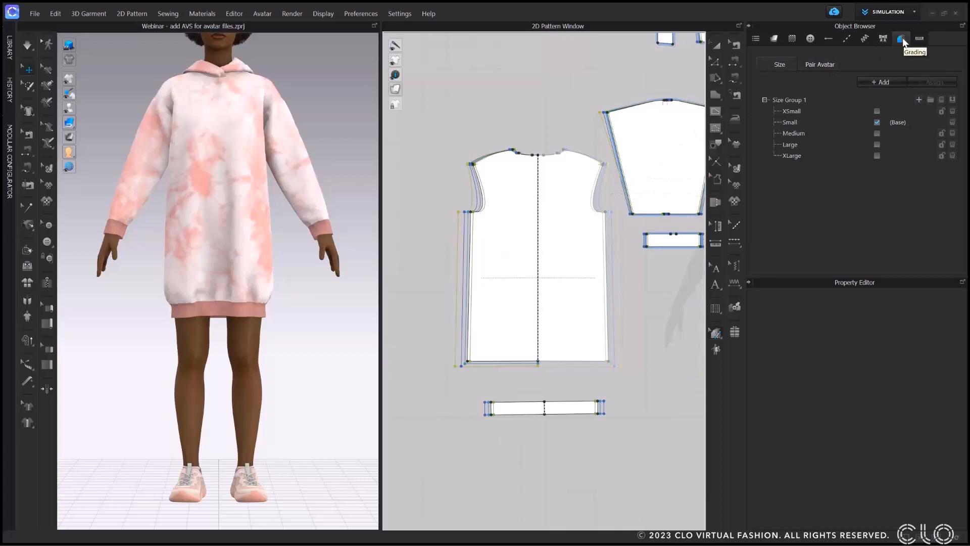
Update the Pair Avatar size combinations and add Avatar XS.avs as the avatar size for XSmall
left_click(829, 64)
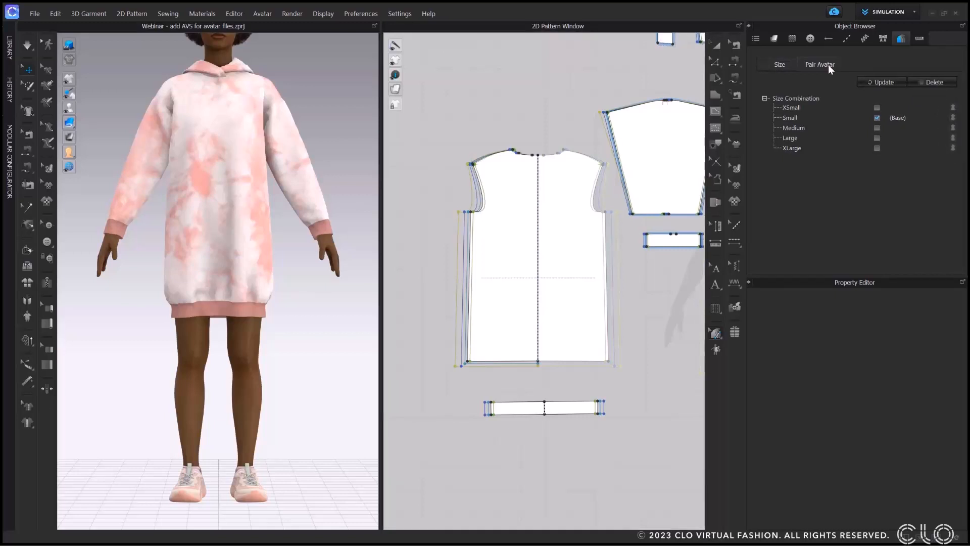
left_click(863, 80)
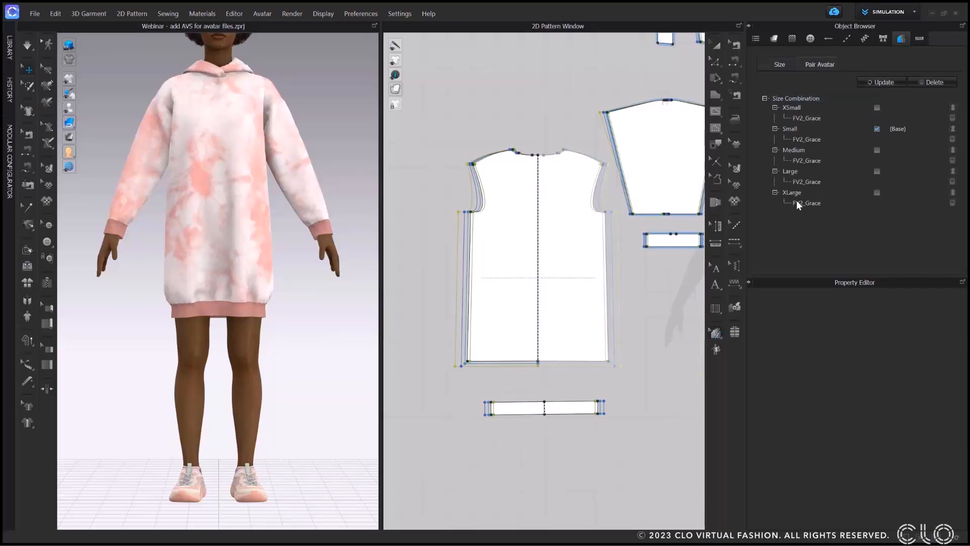
left_click(953, 109)
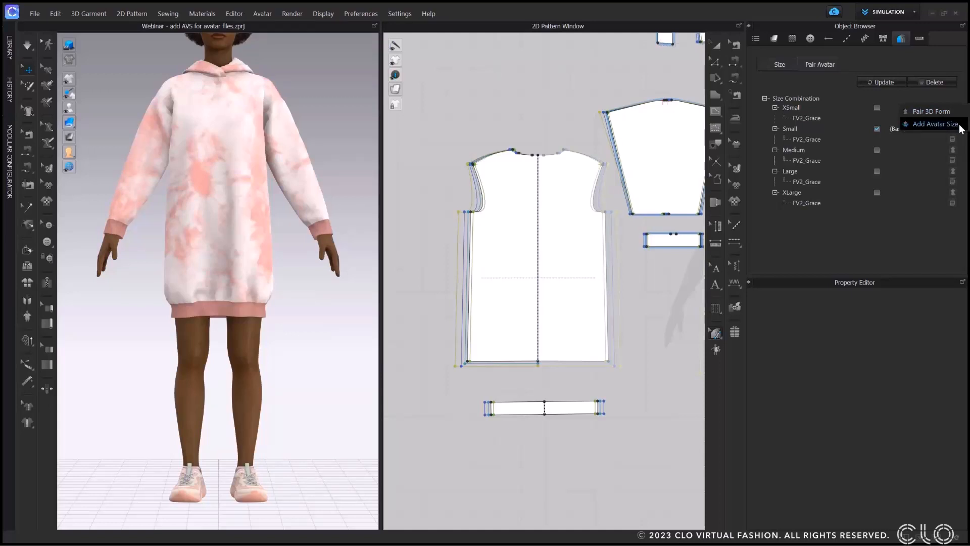
left_click(960, 127)
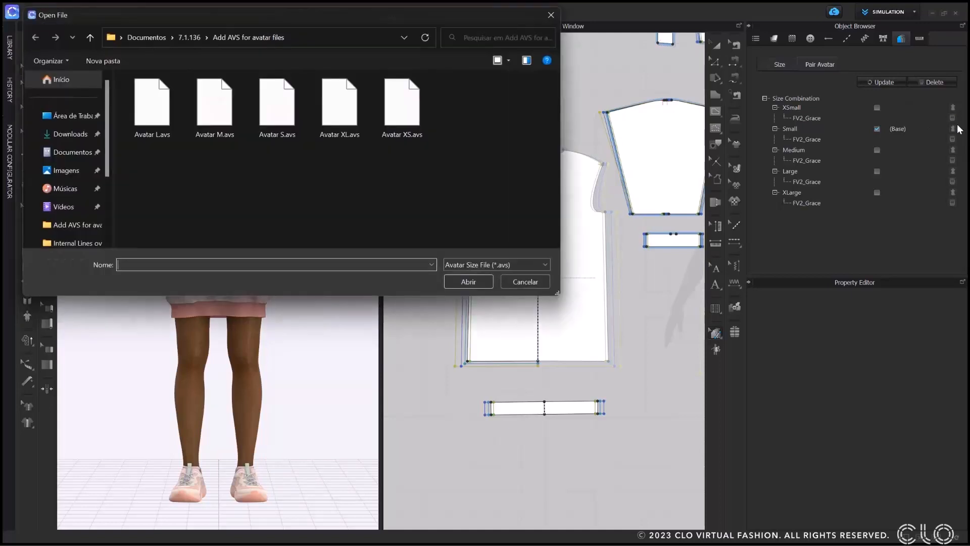
left_click(404, 113)
left_click(468, 281)
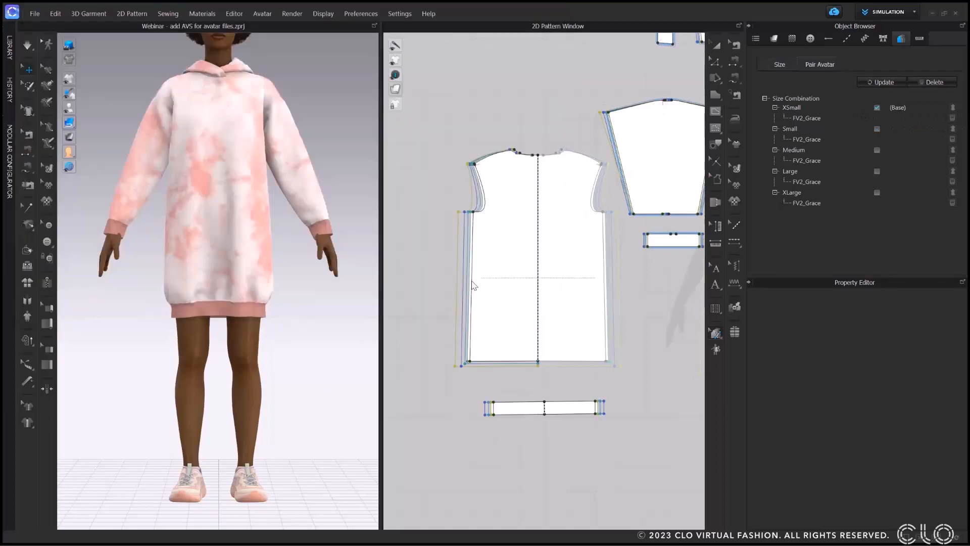
Add avatar size files to the remaining larger sizes: Avatar M.avs for Medium, Avatar L.avs for Large and Avatar XL.avs for XLarge
left_click(952, 152)
left_click(953, 166)
double_click(214, 107)
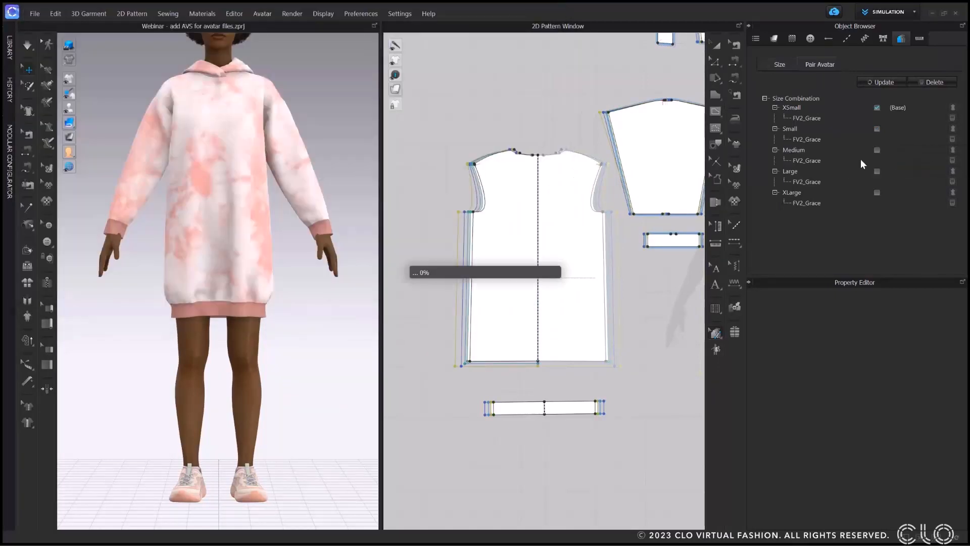
left_click(952, 174)
left_click(934, 188)
double_click(154, 107)
left_click(952, 195)
left_click(932, 210)
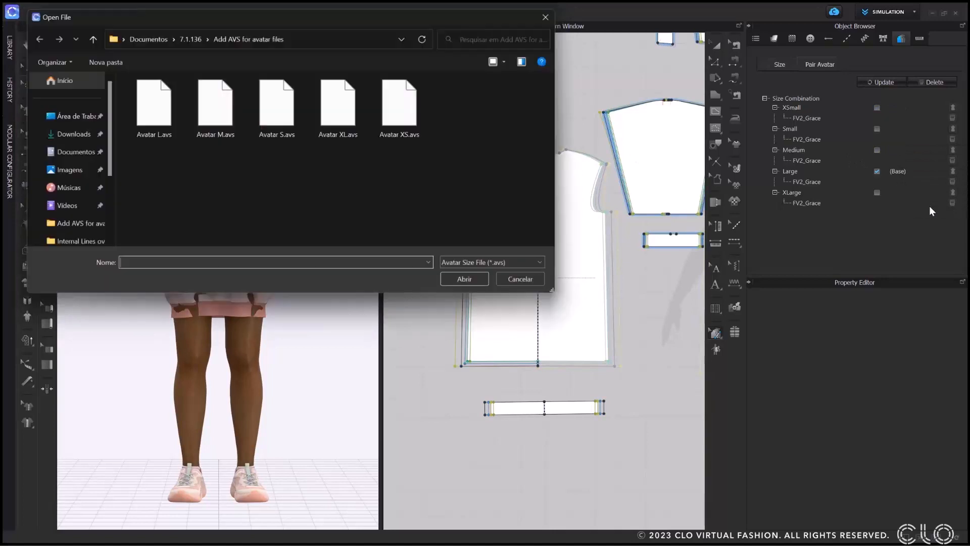
double_click(341, 107)
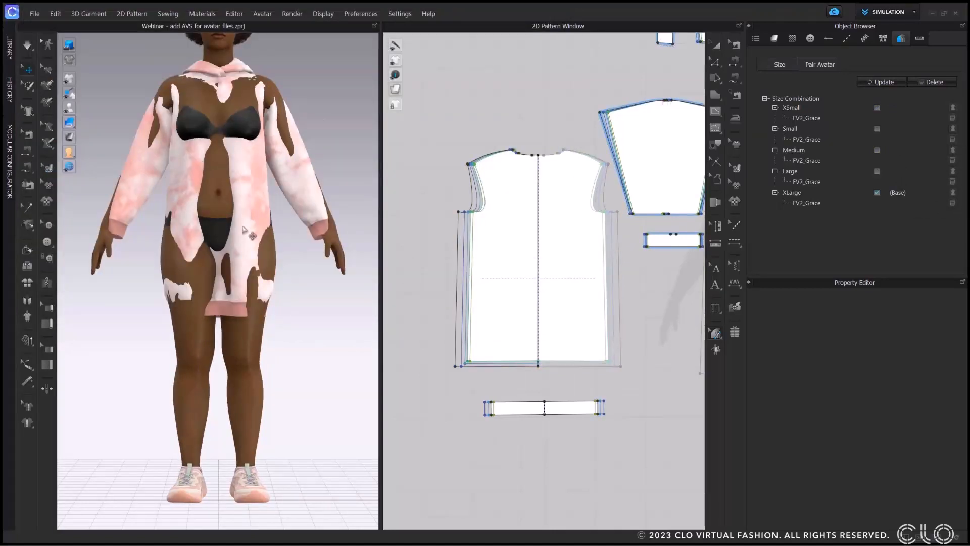
Open the Grading Review, simulate the garment in all sizes and rotate the side-by-side views to compare the fit
left_click(233, 14)
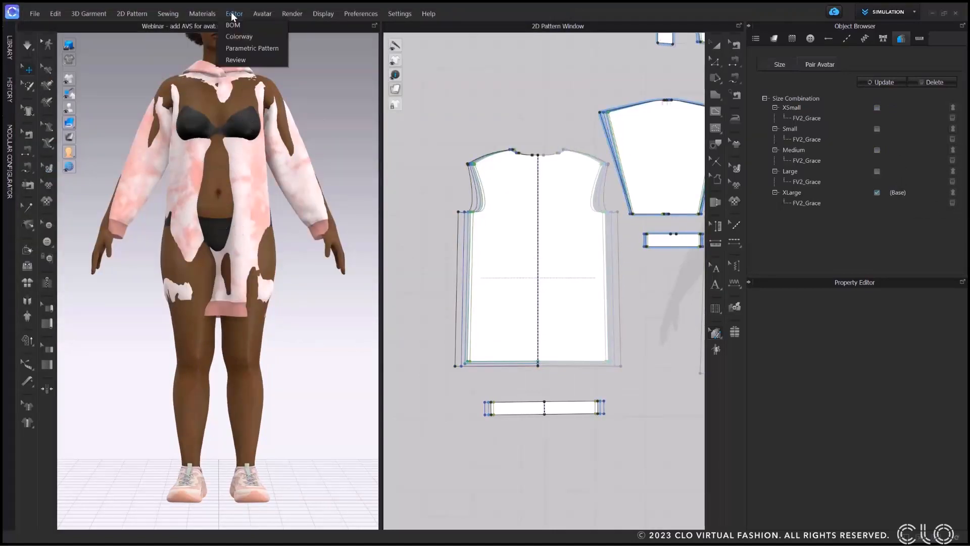
left_click(234, 61)
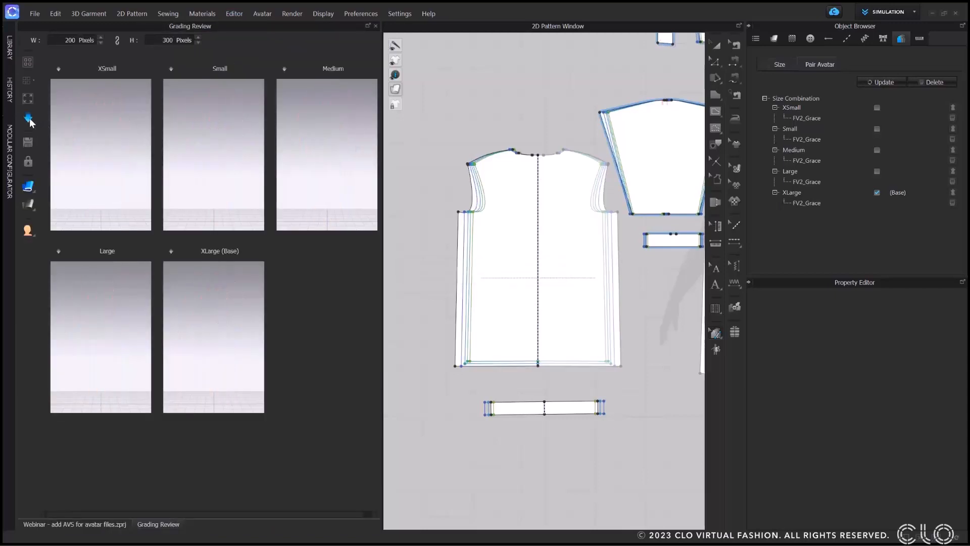
left_click(30, 123)
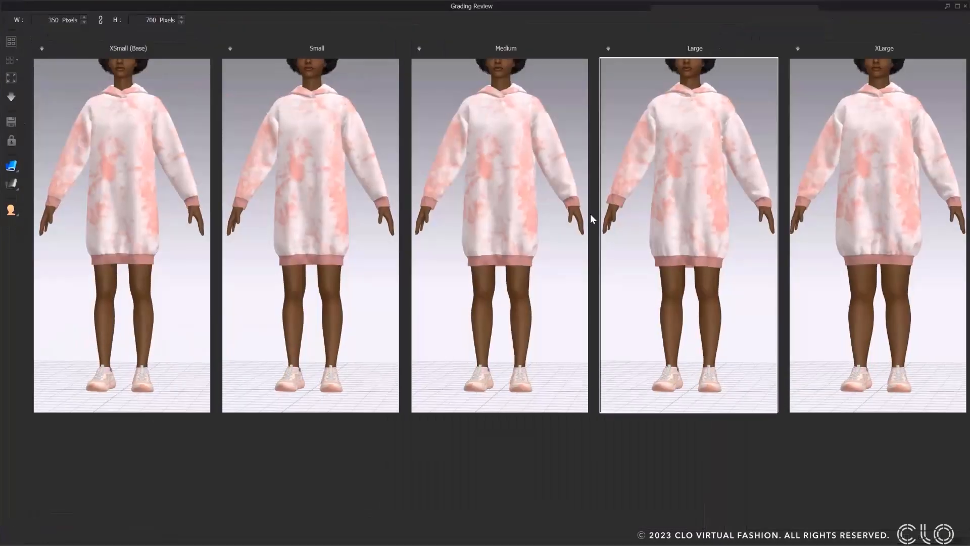
right_click_drag(590, 214, 152, 208)
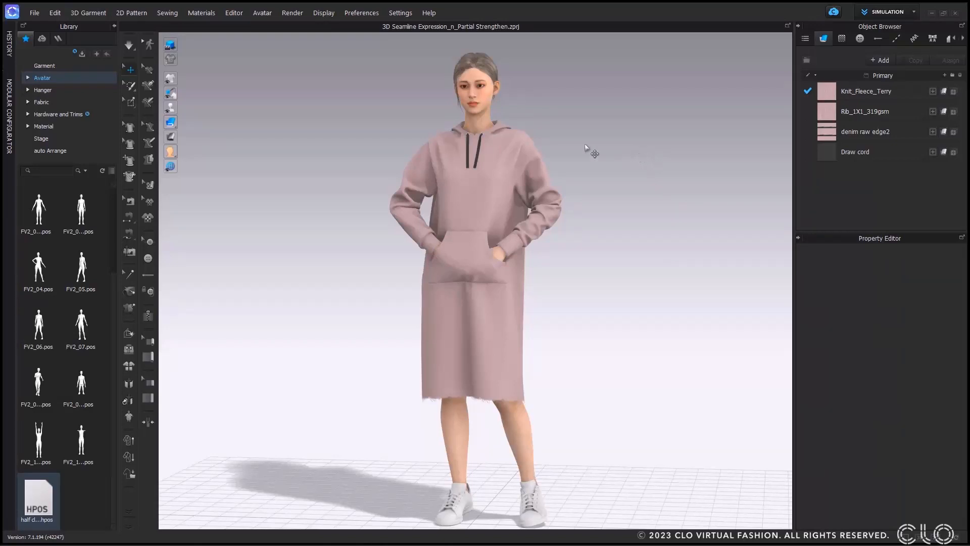
Try strengthening a forearm area of the avatar's left sleeve using Select Mesh (Brush) at size 23, and unstrengthen all
left_click(134, 91)
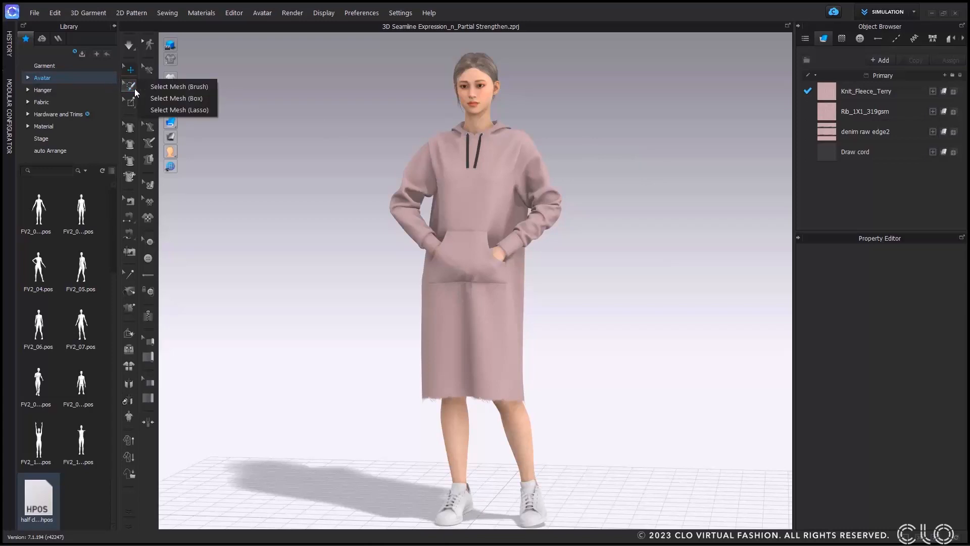
left_click(208, 87)
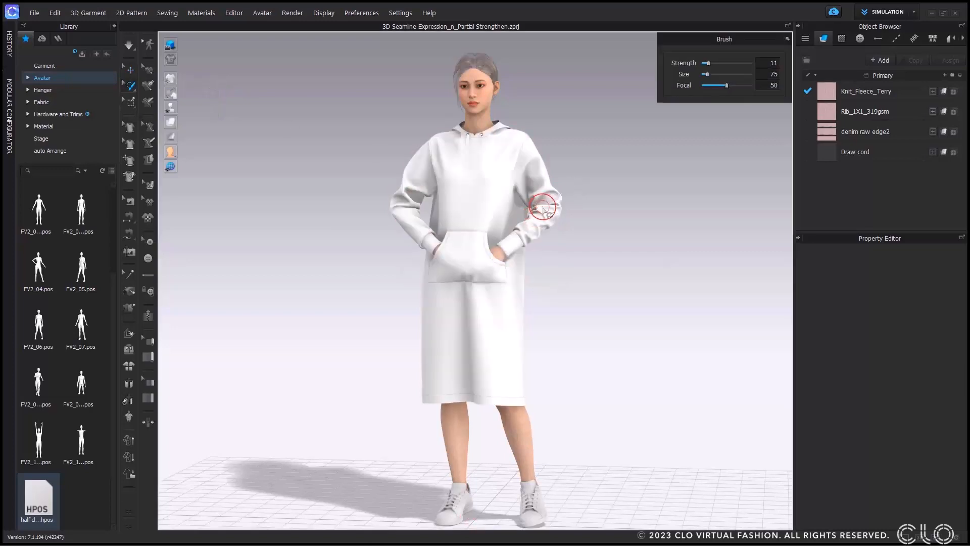
left_click_drag(707, 74, 703, 75)
mouse_move(532, 223)
left_mouse_down()
mouse_move(548, 223)
mouse_move(529, 242)
mouse_move(539, 206)
mouse_move(541, 239)
mouse_move(560, 205)
left_mouse_up()
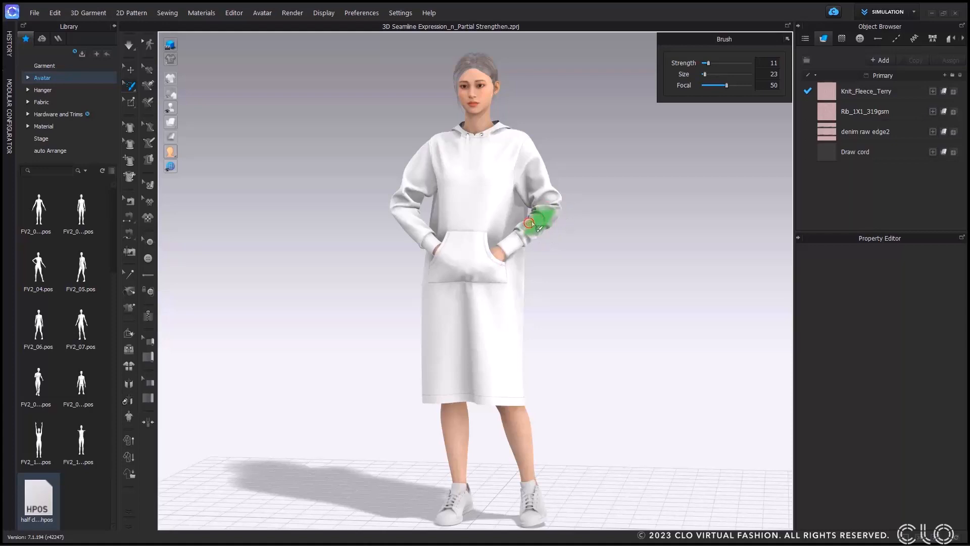
right_click(545, 222)
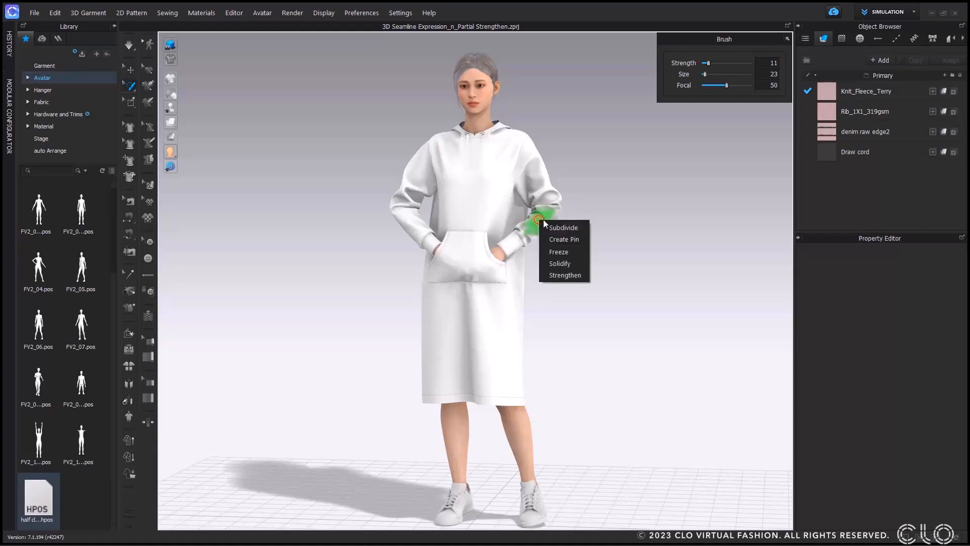
left_click(564, 275)
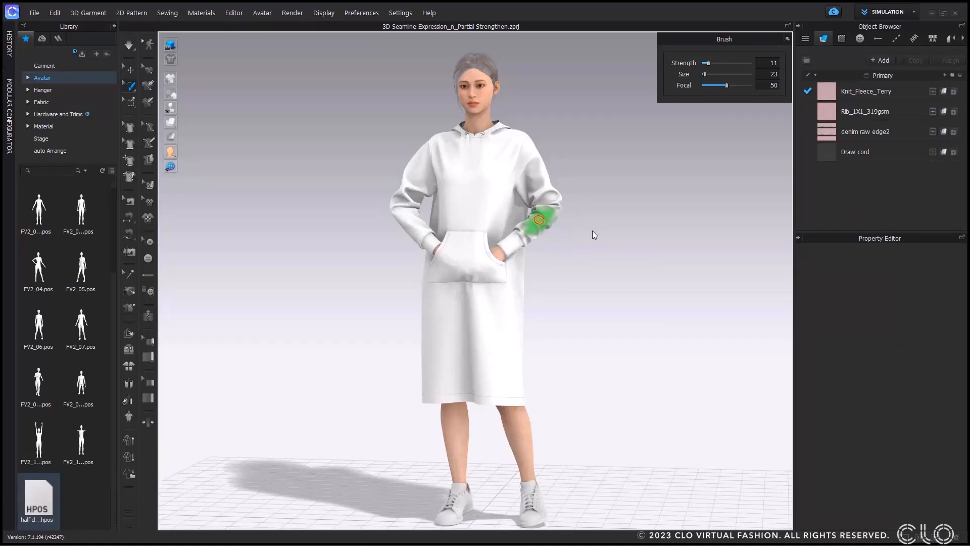
right_click(541, 218)
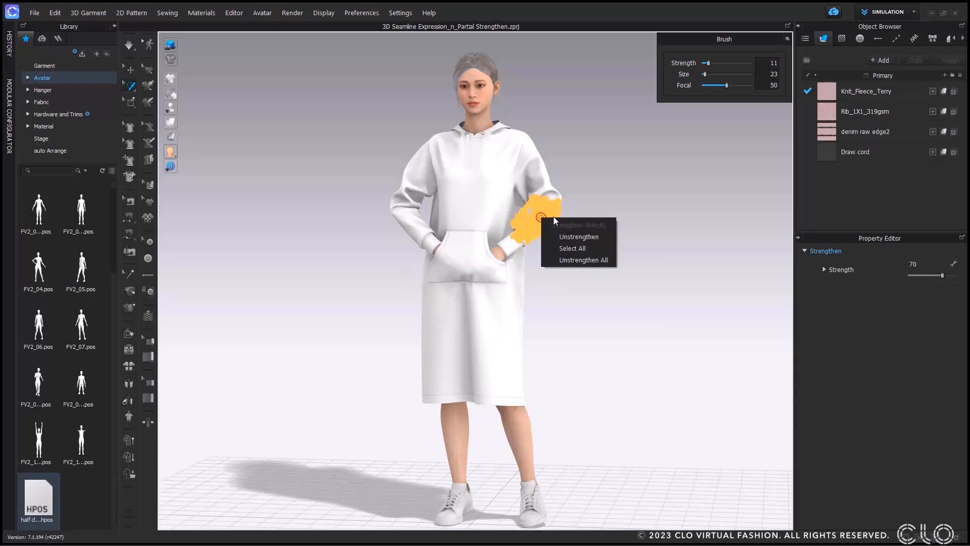
left_click(582, 259)
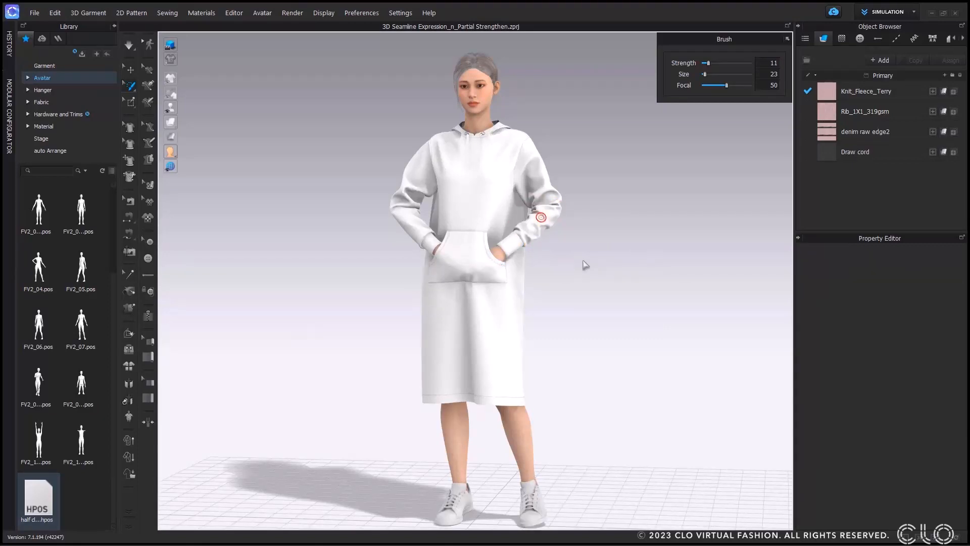
Outline the forearm area of the avatar's left sleeve with Select Mesh (Lasso) and strengthen it
left_click(130, 86)
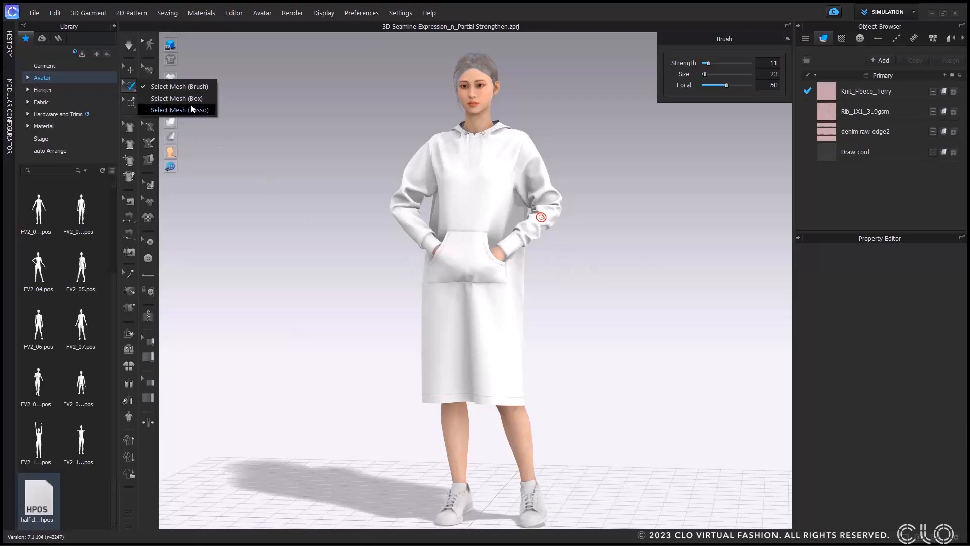
left_click(182, 109)
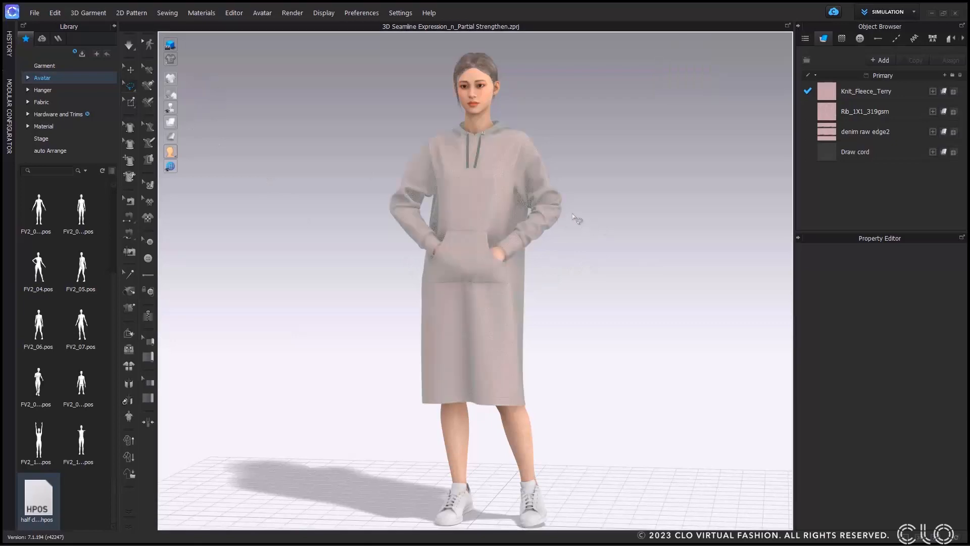
mouse_move(572, 214)
left_mouse_down()
mouse_move(528, 215)
mouse_move(538, 246)
mouse_move(564, 226)
left_mouse_up()
right_click(540, 221)
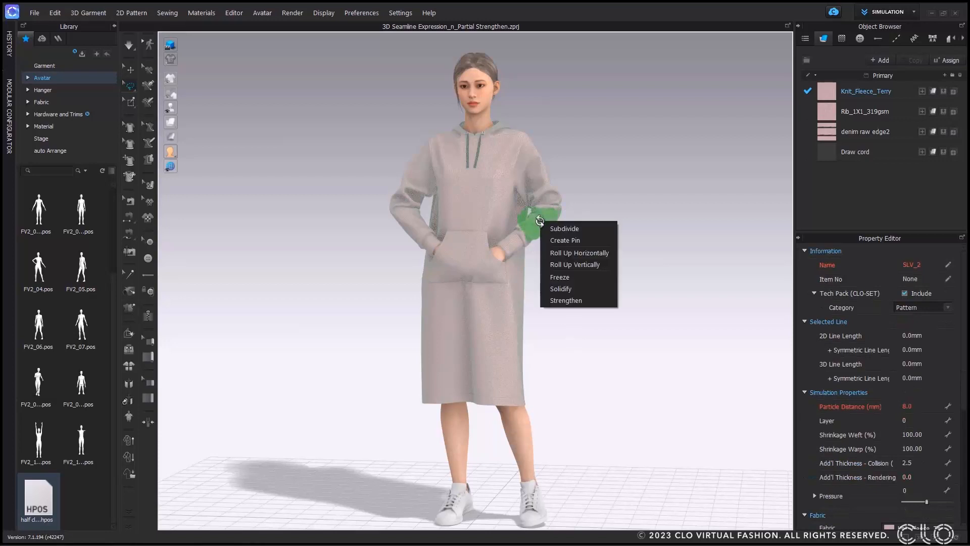
left_click(566, 300)
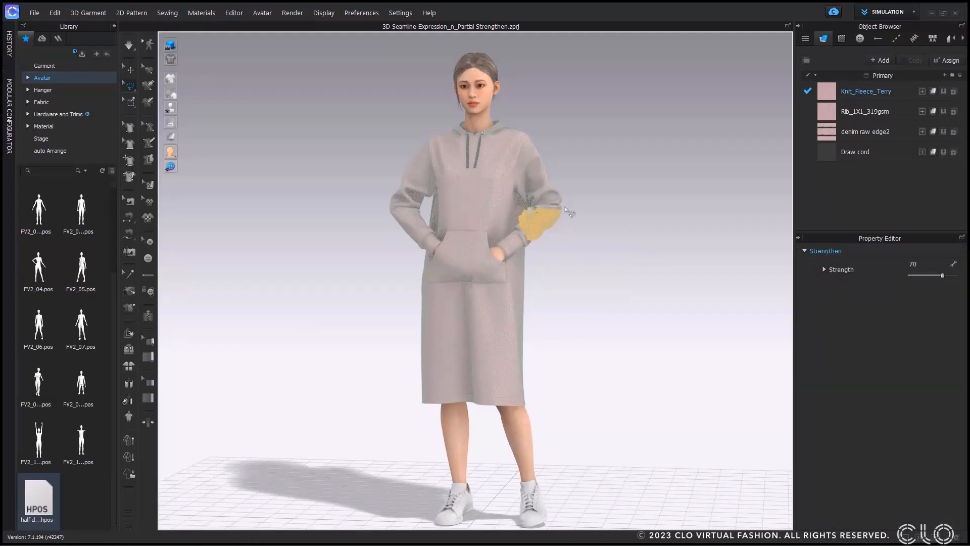
Unstrengthen the lassoed sleeve area and strengthen a forearm area selected with Select Mesh (Box) instead
left_click(130, 86)
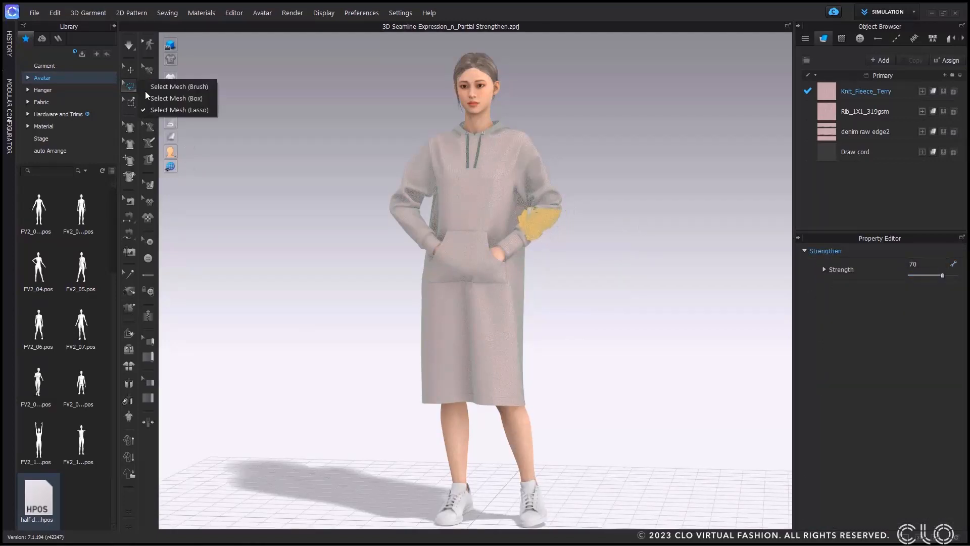
left_click(204, 101)
right_click(540, 217)
left_click(572, 236)
left_click_drag(575, 211, 534, 238)
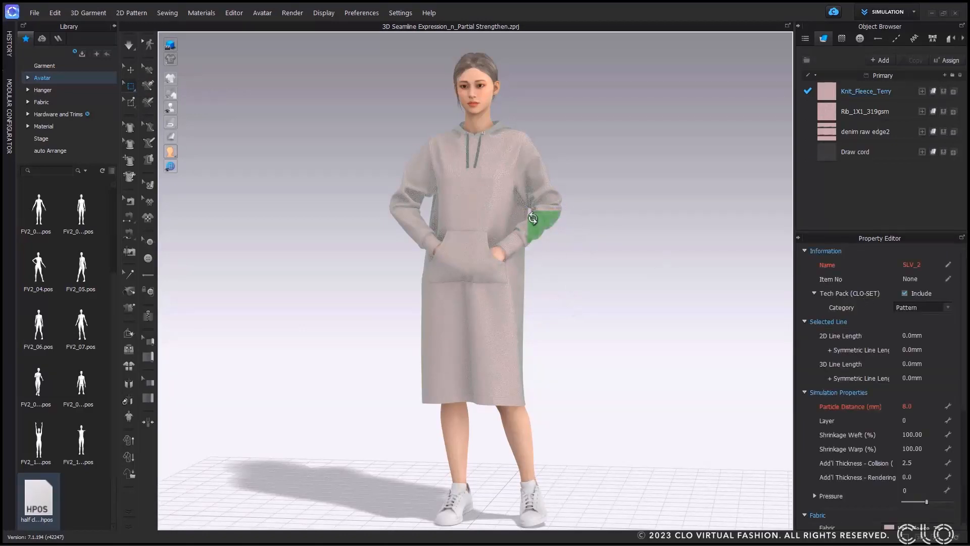
right_click(532, 218)
left_click(573, 298)
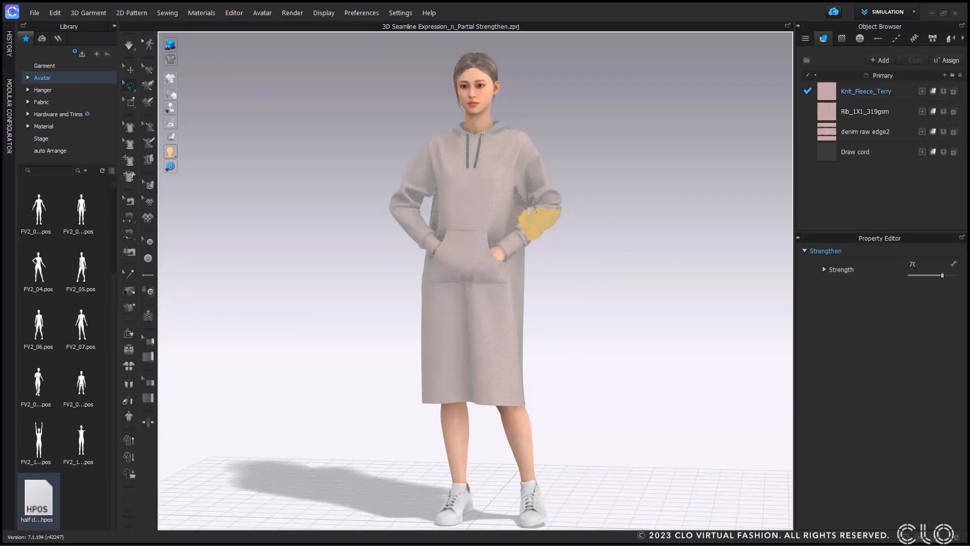
Adjust the strength of the strengthened sleeve area slightly and run the simulation
mouse_move(943, 276)
left_mouse_down()
mouse_move(959, 277)
mouse_move(902, 279)
mouse_move(942, 276)
left_mouse_up()
left_click(130, 45)
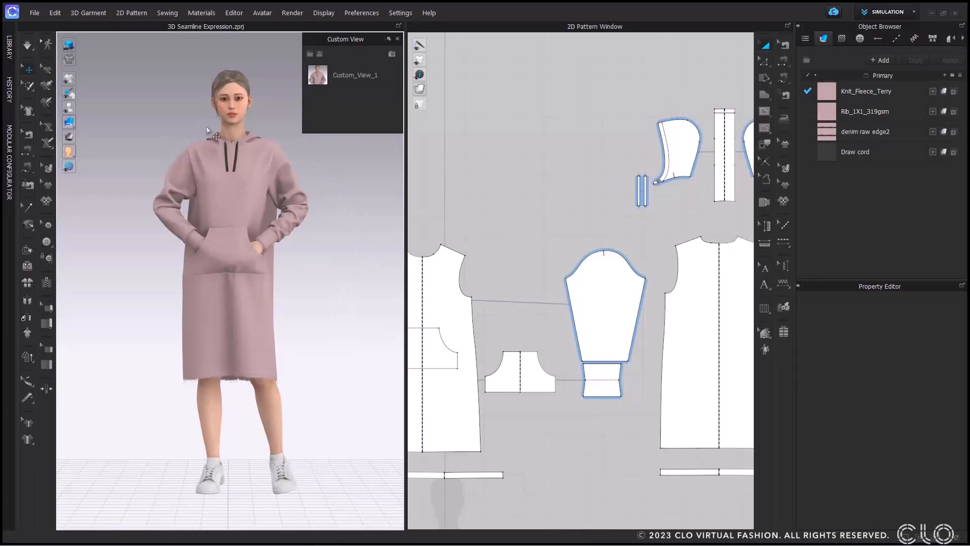
Apply the saved Custom_View_1 camera view and rotate around the hoodie's upper body to examine its seamlines
left_click(334, 75)
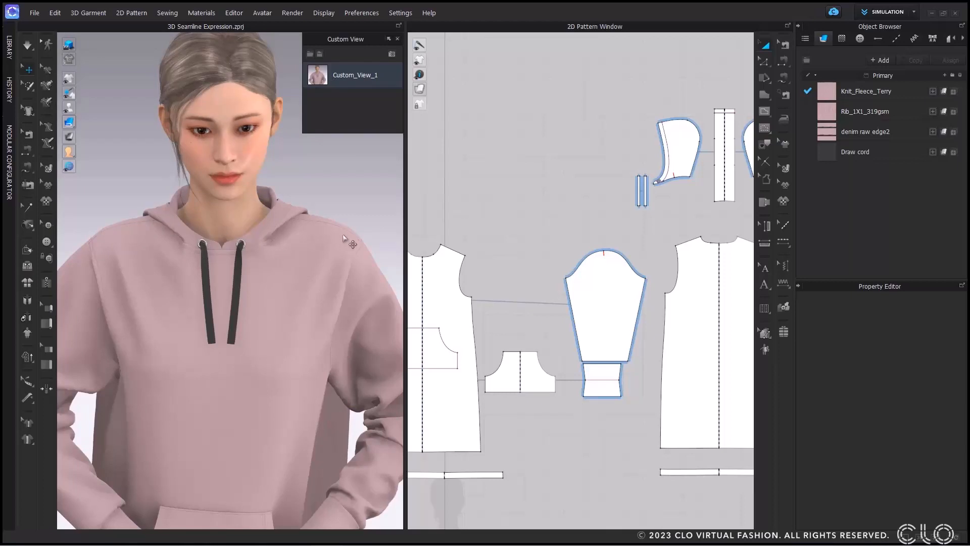
mouse_move(171, 331)
right_mouse_down()
mouse_move(187, 325)
mouse_move(195, 336)
mouse_move(183, 321)
right_mouse_up()
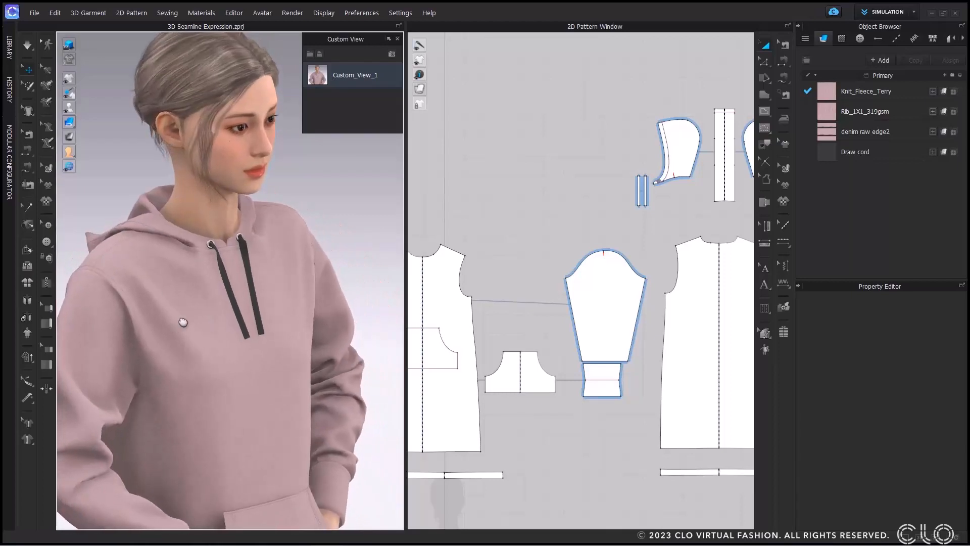
Change the 3D Seamline type of the hoodie's right sleeve armhole seams to Directional
middle_click_drag(183, 322, 288, 297)
scroll(239, 271, "up", 5)
middle_click_drag(241, 276, 258, 261)
scroll(256, 258, "up", 3)
right_click_drag(256, 259, 237, 223)
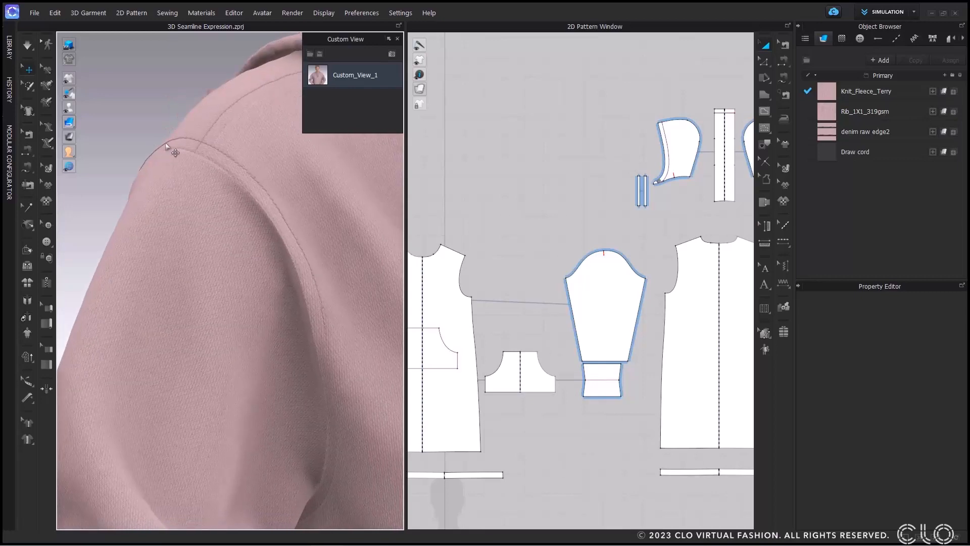
right_click_drag(166, 145, 255, 219)
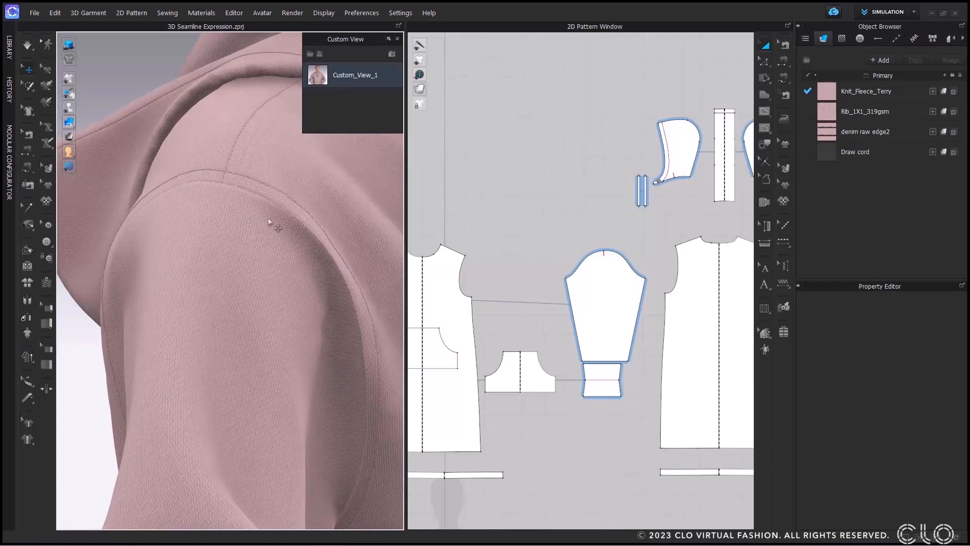
right_click_drag(526, 244, 657, 224)
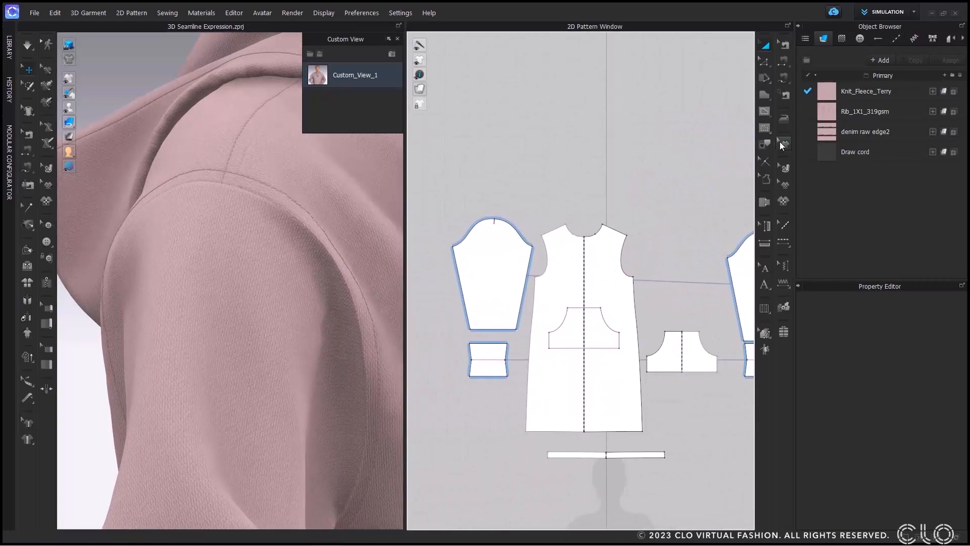
left_click(785, 45)
left_click(524, 237)
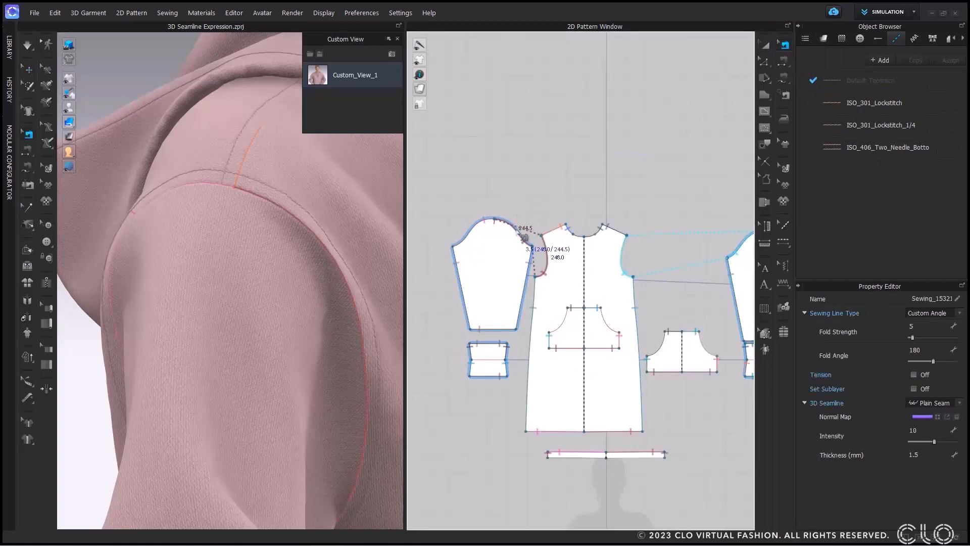
left_click(474, 228, "shift")
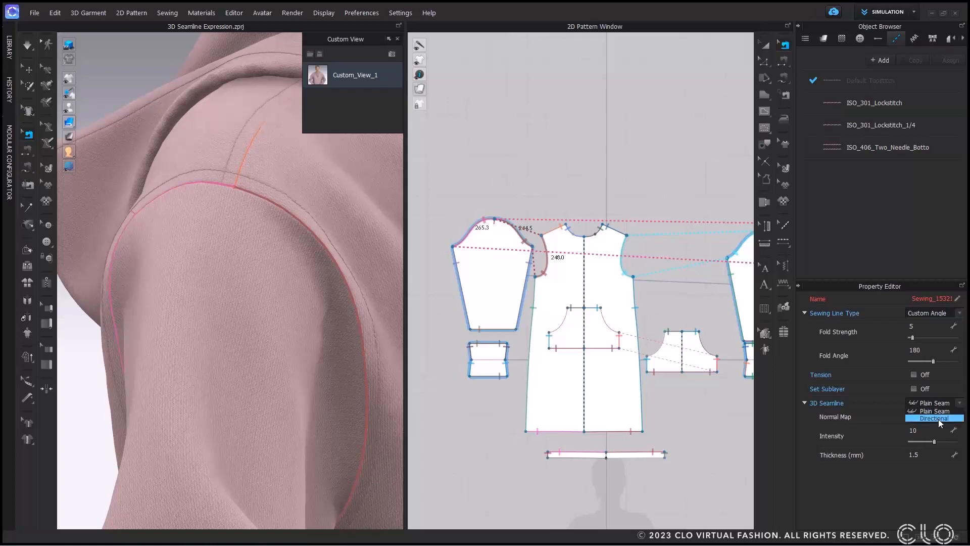
left_click(937, 419)
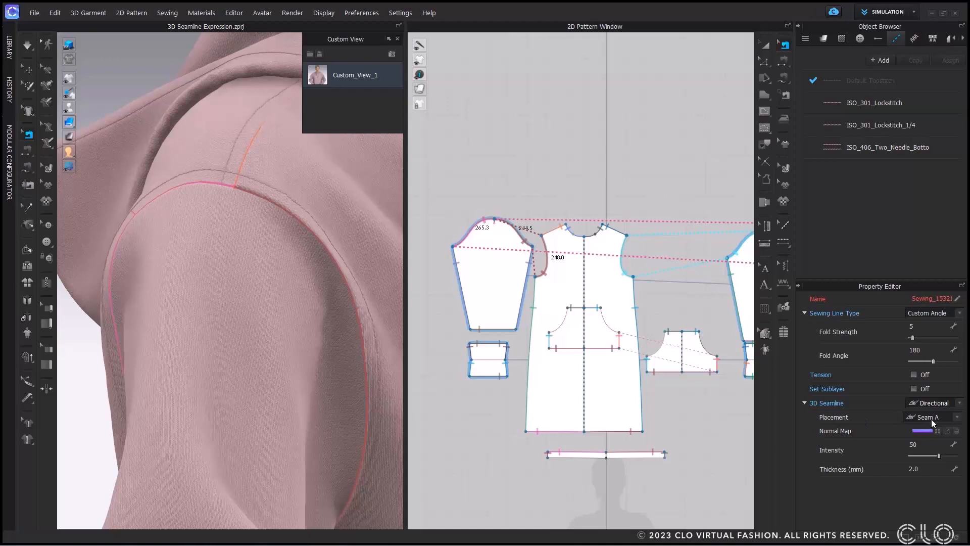
Examine the directional seamline around the hoodie's right shoulder from another angle
left_click(28, 69)
left_click(148, 50)
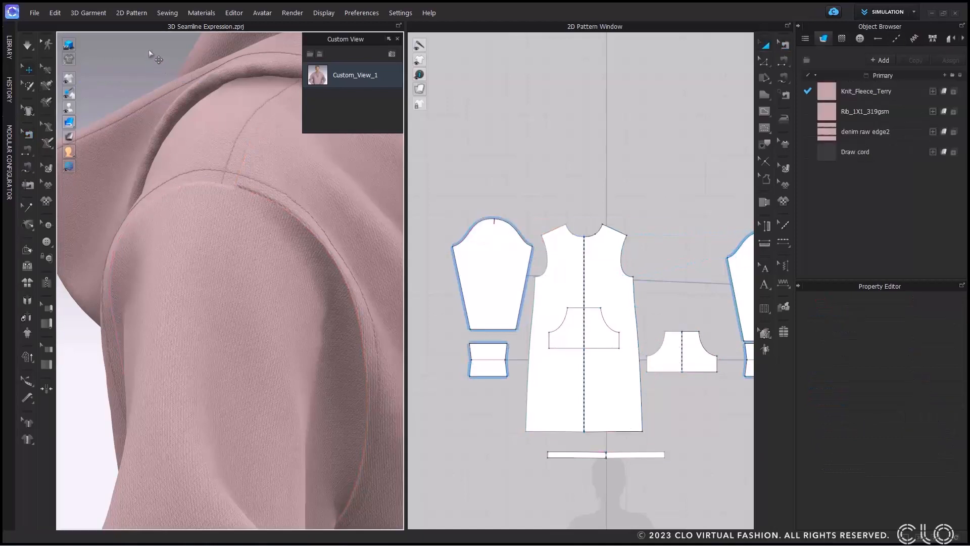
left_click(259, 241)
right_click_drag(277, 310, 231, 312)
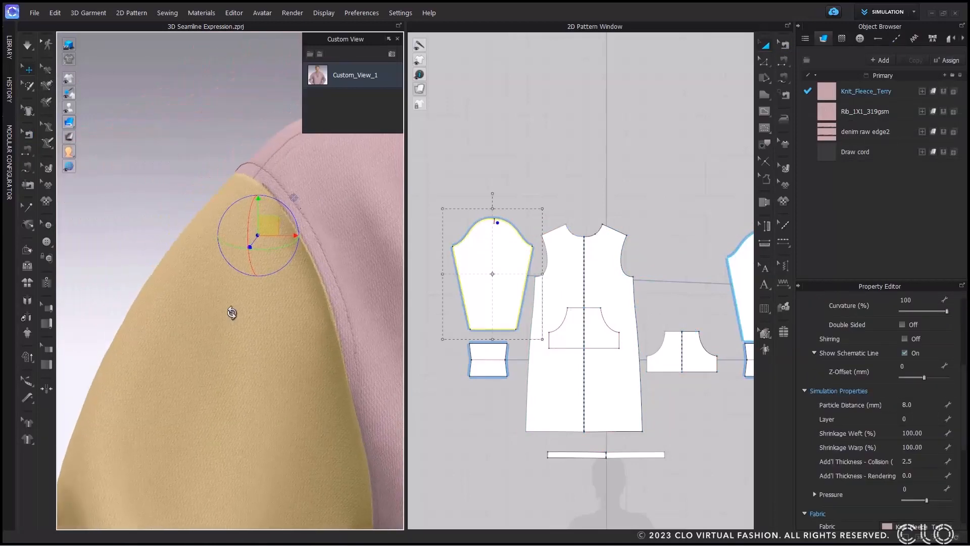
left_click(222, 130)
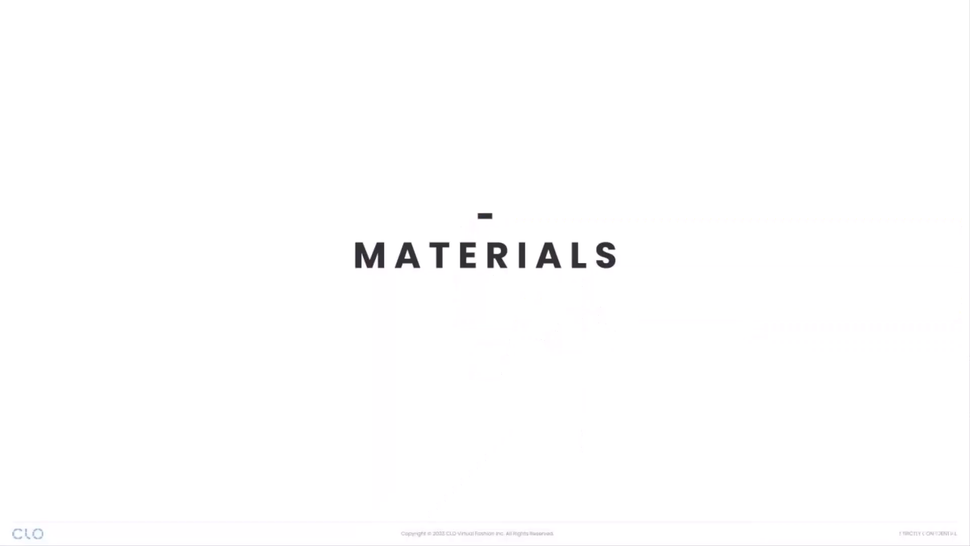
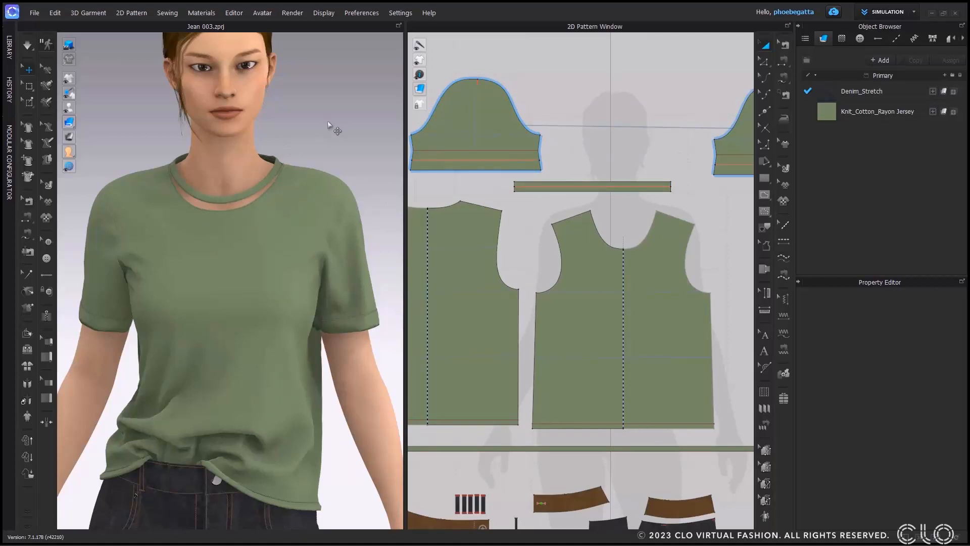
Turn on Tension for the T-shirt's front and back neckline seams, with sewing line type Stretch and ratio 100
key("space")
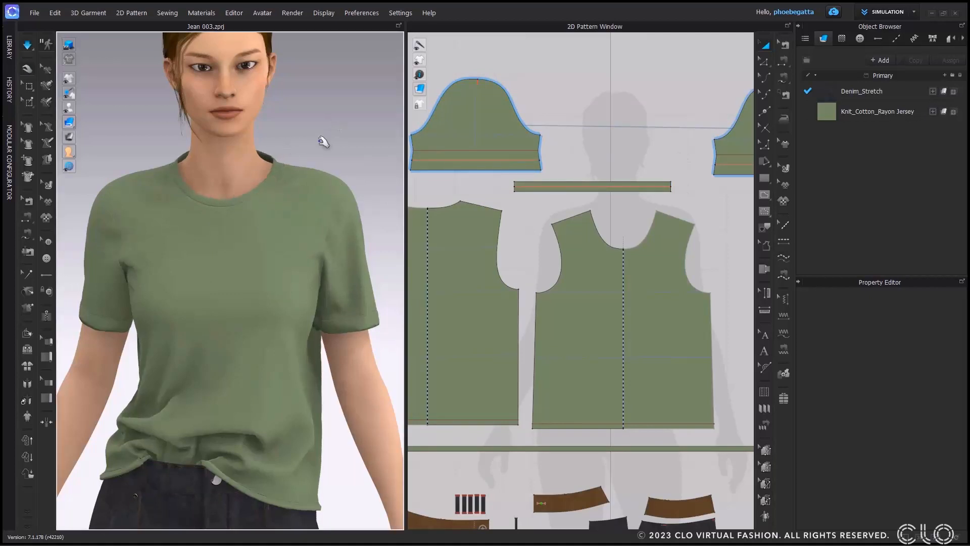
key("space")
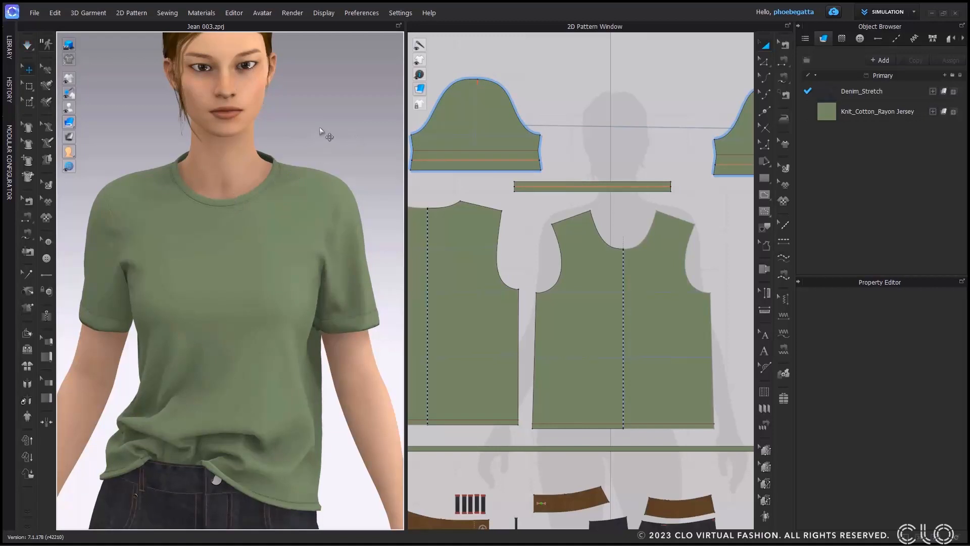
left_click(785, 44)
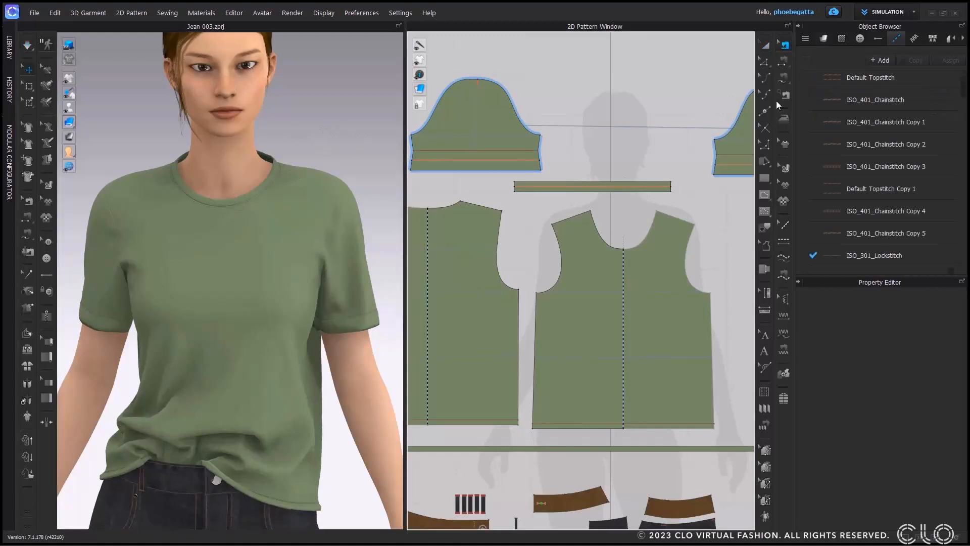
left_click(625, 248)
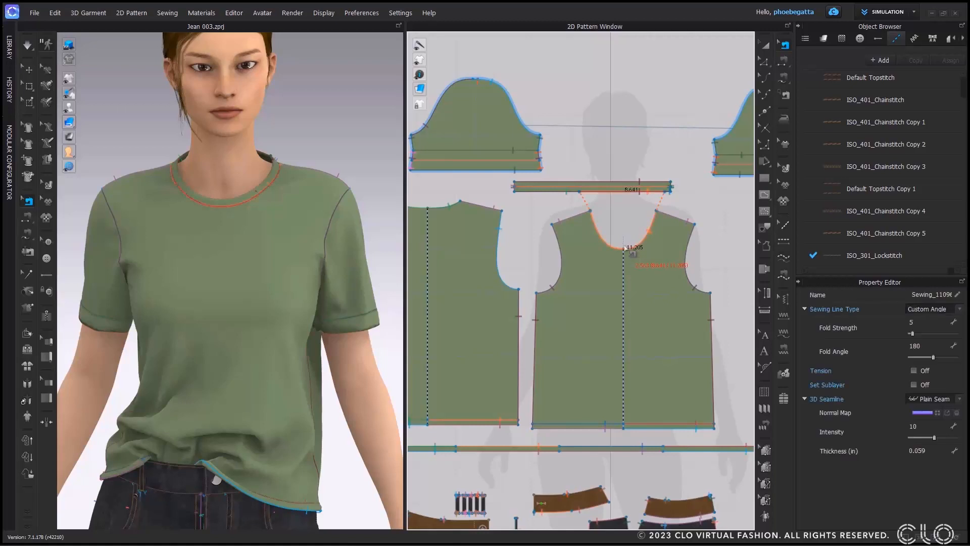
left_click(451, 207, "shift")
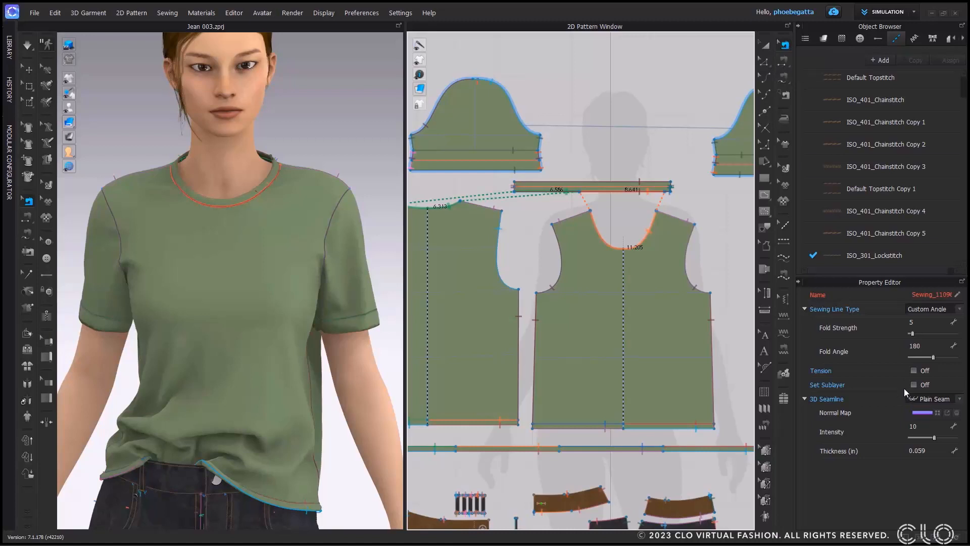
left_click(913, 371)
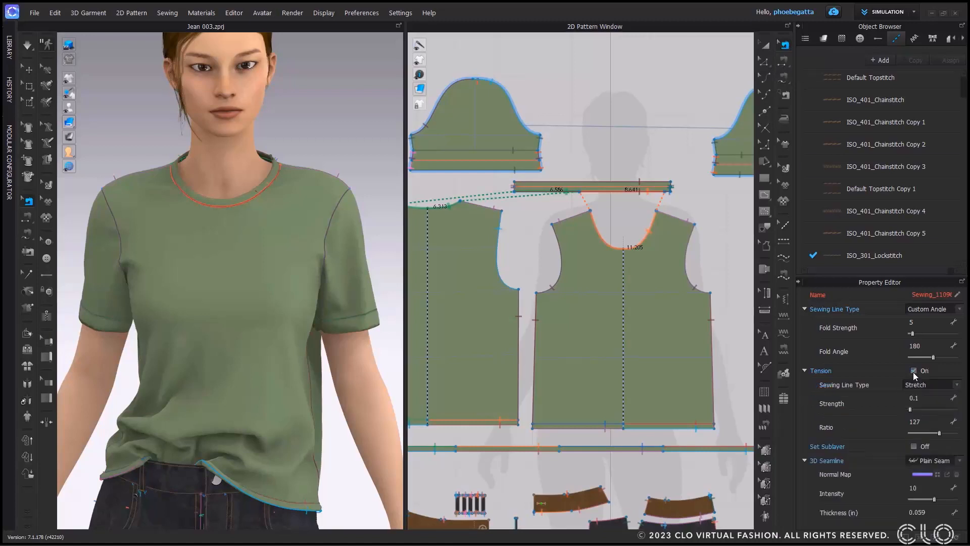
left_click(936, 384)
left_click(923, 423)
type("100")
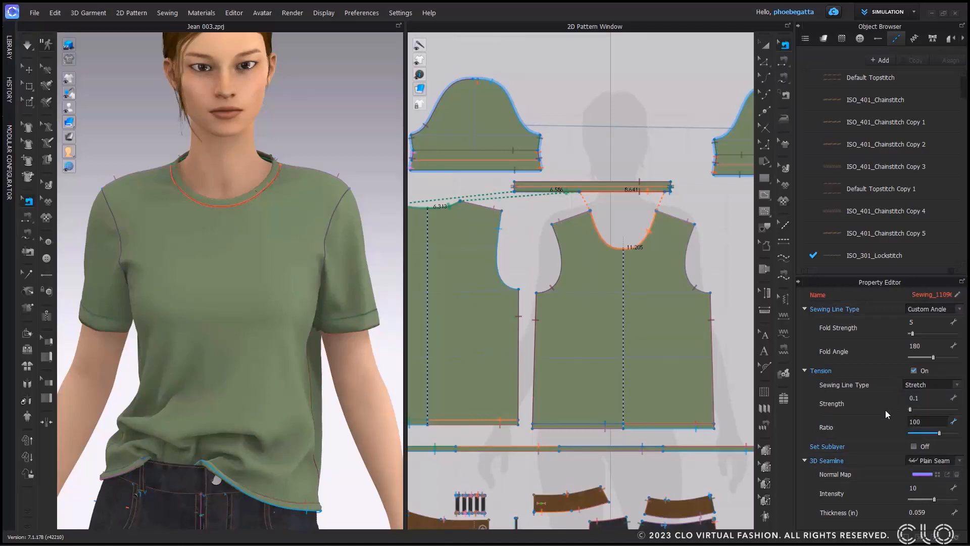
key("Return")
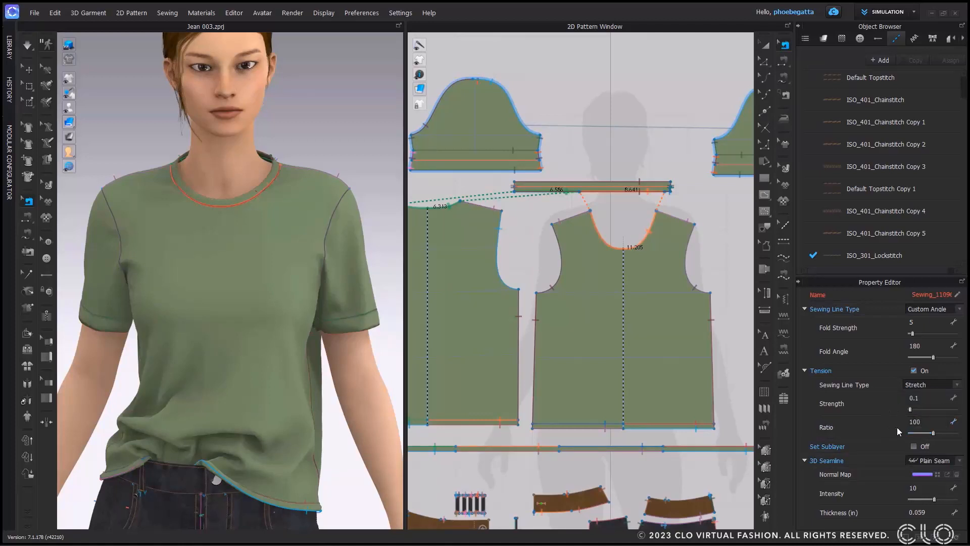
Run the simulation and pull the T-shirt body down to settle the fabric
left_click(648, 106)
key("space")
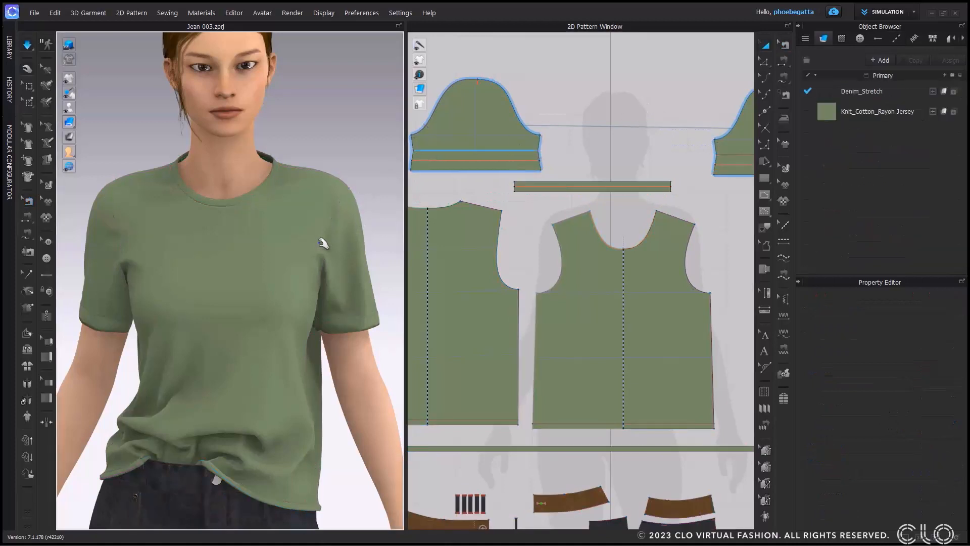
mouse_move(249, 298)
left_mouse_down()
mouse_move(253, 329)
mouse_move(253, 311)
left_mouse_up()
left_click_drag(179, 290, 179, 321)
left_click(306, 130)
Raise the tension ratio of the front and back neckline seams and stop the simulation
left_click(783, 45)
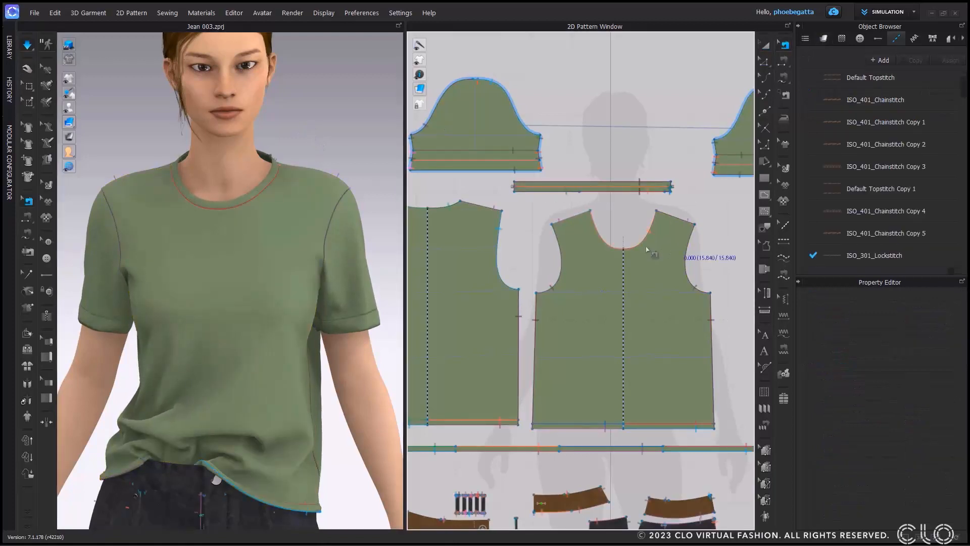
left_click(643, 241)
left_click(449, 205, "shift")
left_click_drag(933, 433, 944, 432)
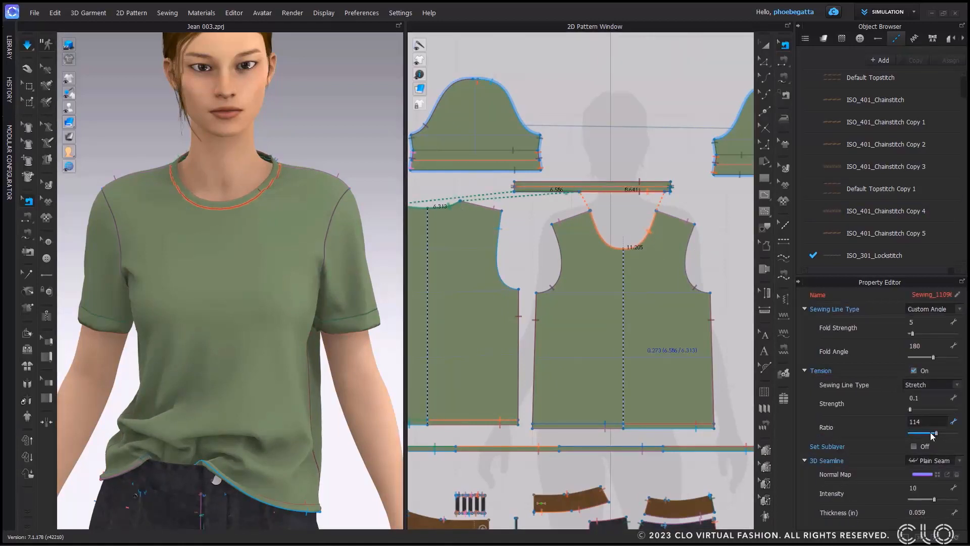
left_click(634, 102)
key("space")
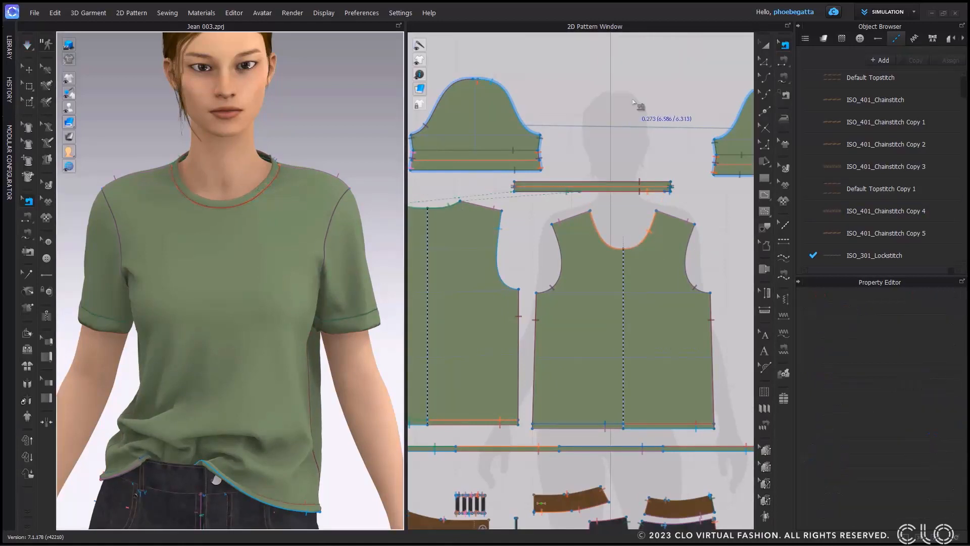
Turn on Ease tension with ratio 100 for the T-shirt's front and back armhole seams and run the simulation
left_click(696, 248)
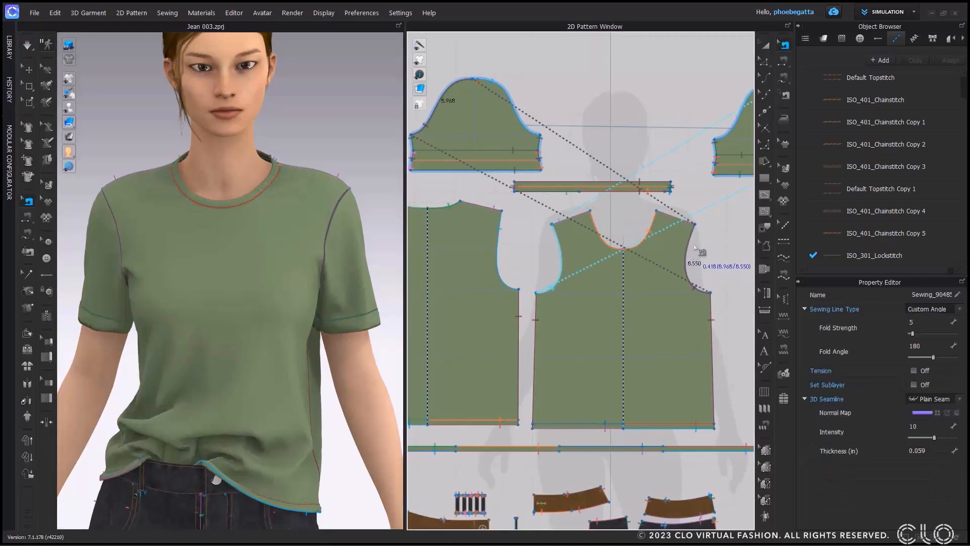
middle_click_drag(701, 237, 702, 220)
left_click(500, 215, "shift")
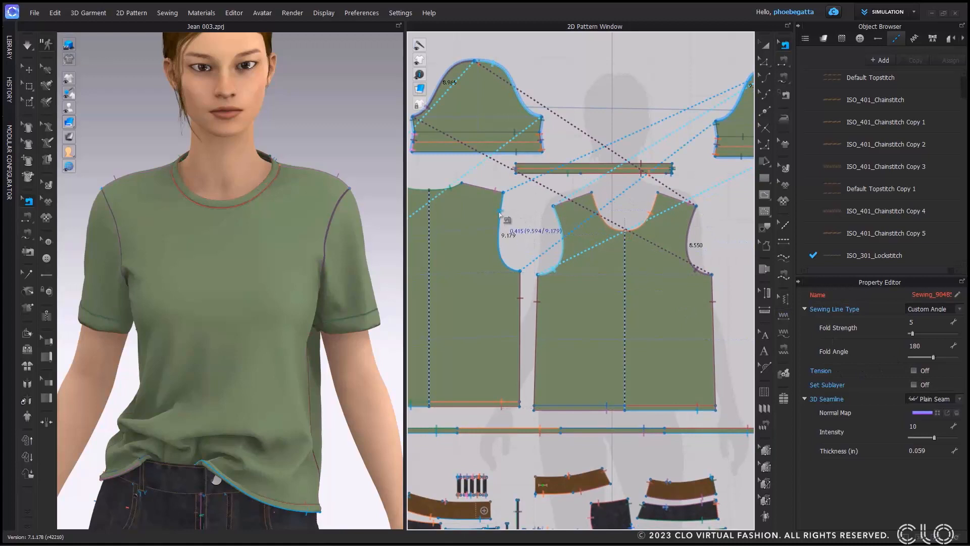
left_click(913, 370)
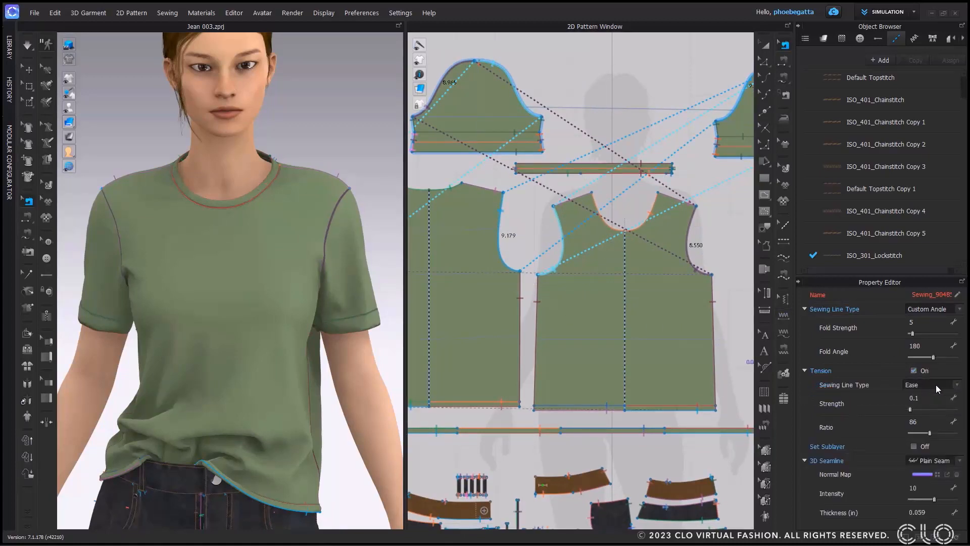
double_click(918, 421)
type("100")
left_click(650, 81)
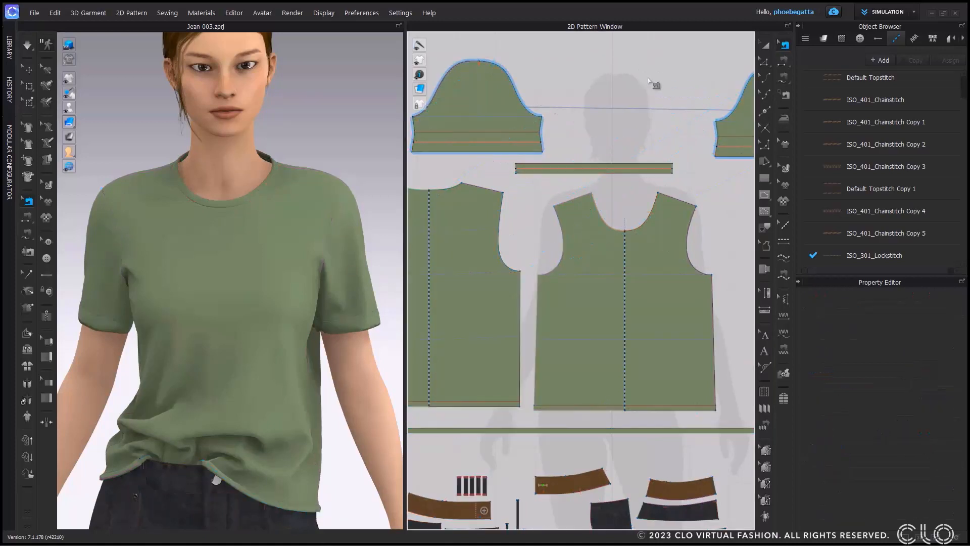
key("space")
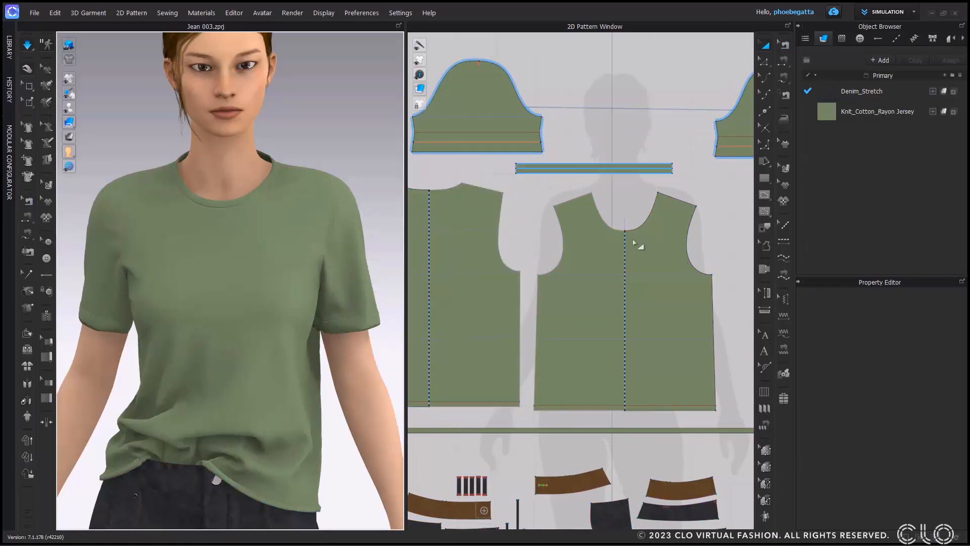
Select the T-shirt's front and back armhole seams again and adjust their tension ratio
key("b")
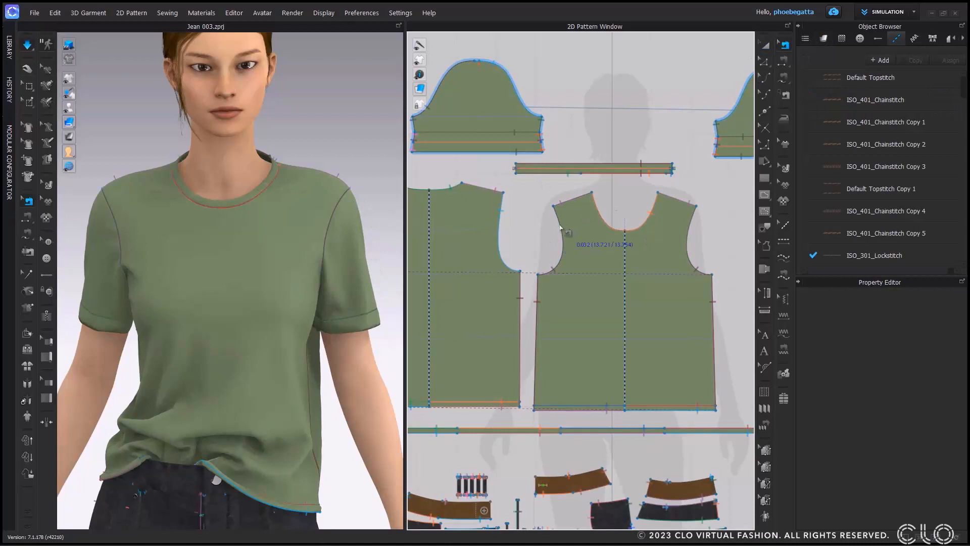
left_click(560, 228)
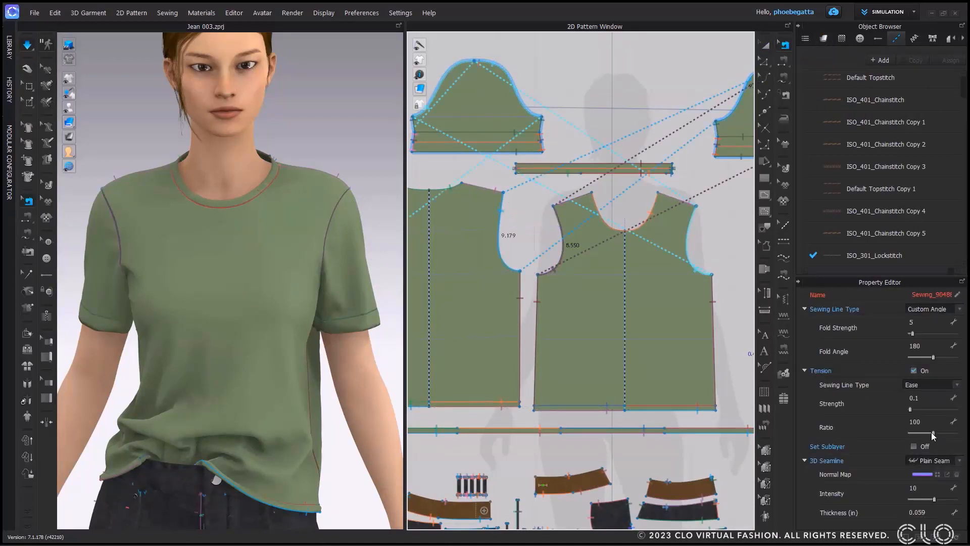
mouse_move(932, 436)
left_mouse_down()
mouse_move(947, 437)
mouse_move(931, 437)
left_mouse_up()
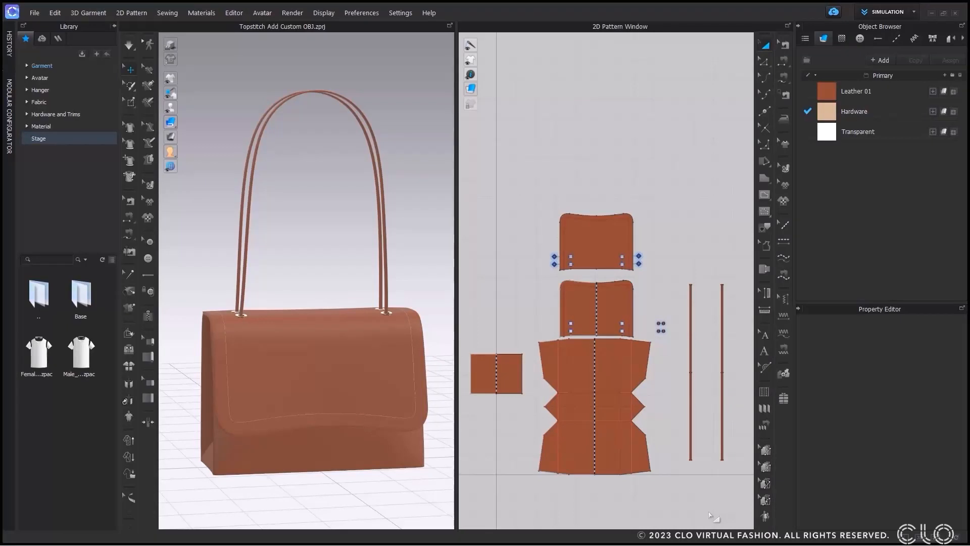
Start adding a custom OBJ shape to the Default Topstitch, with its import scale set to mm (Default)
left_click(895, 44)
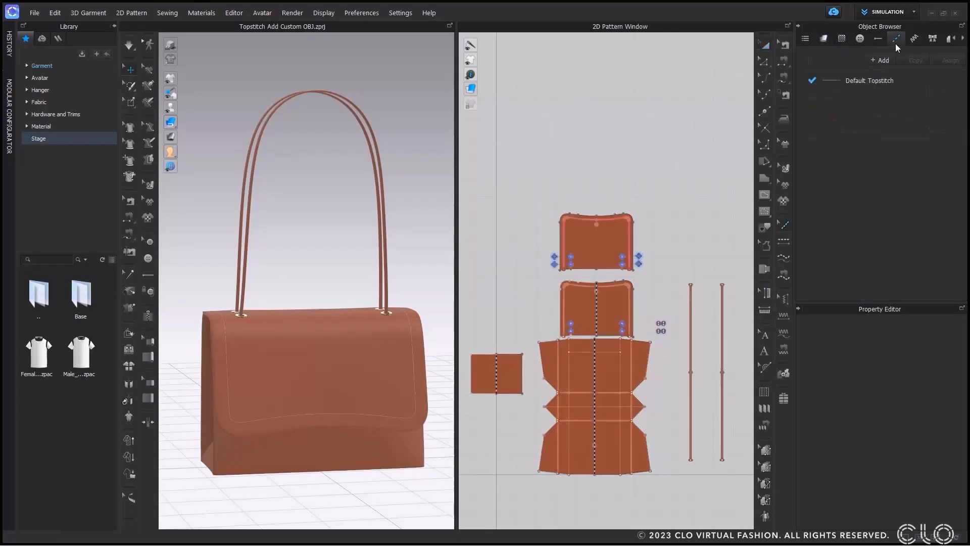
left_click(911, 78)
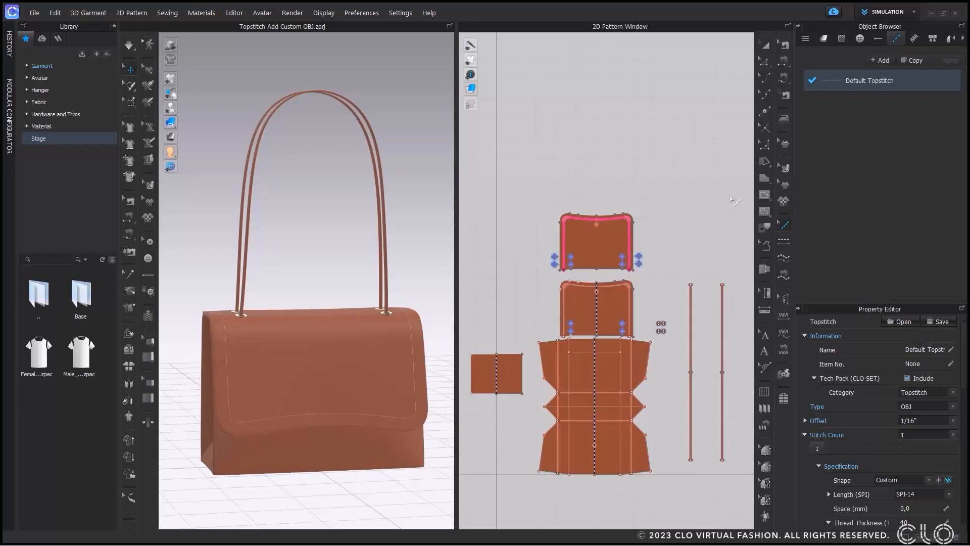
left_click(937, 482)
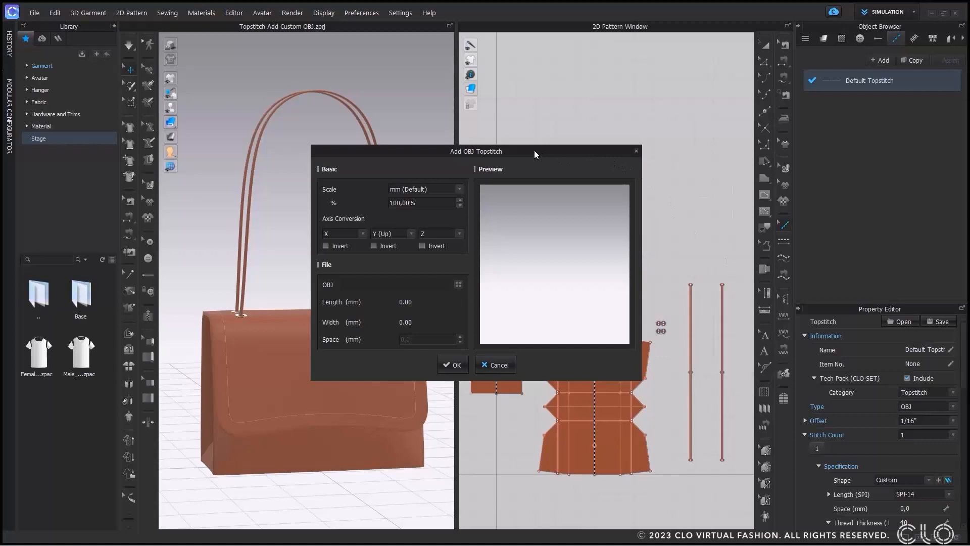
left_click(461, 190)
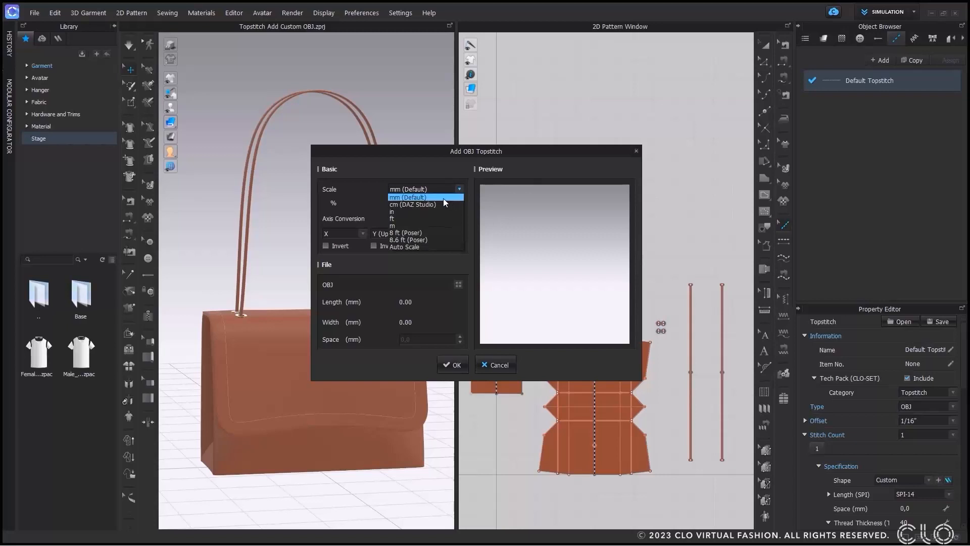
left_click(443, 198)
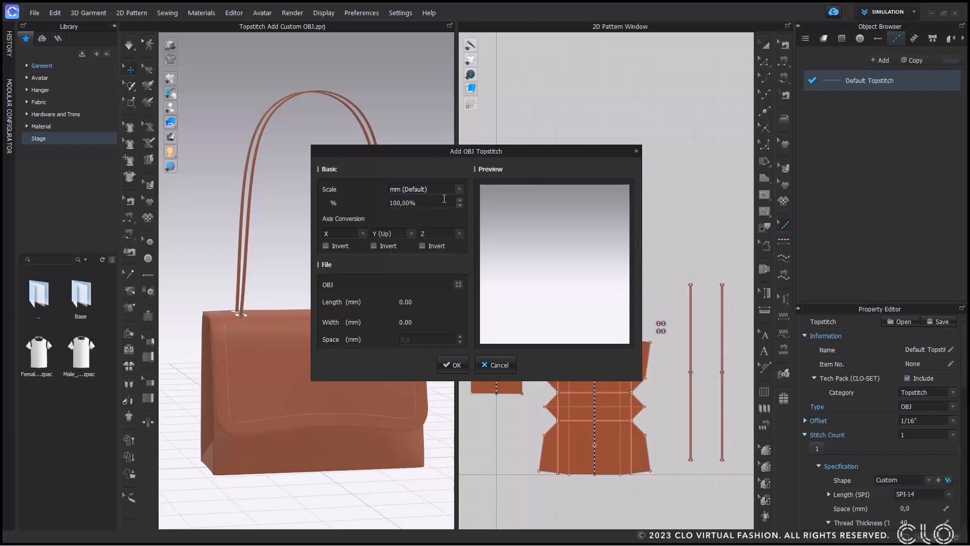
Keep Y as the up axis and load TubeBeads.obj as the topstitch's OBJ file
left_click(411, 233)
left_click(405, 255)
left_click(411, 234)
left_click(459, 284)
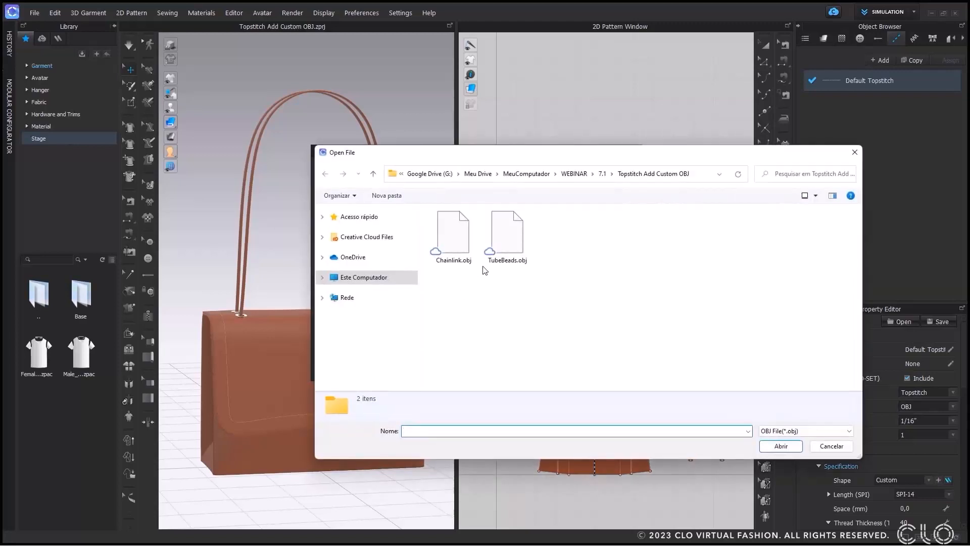
left_click(521, 255)
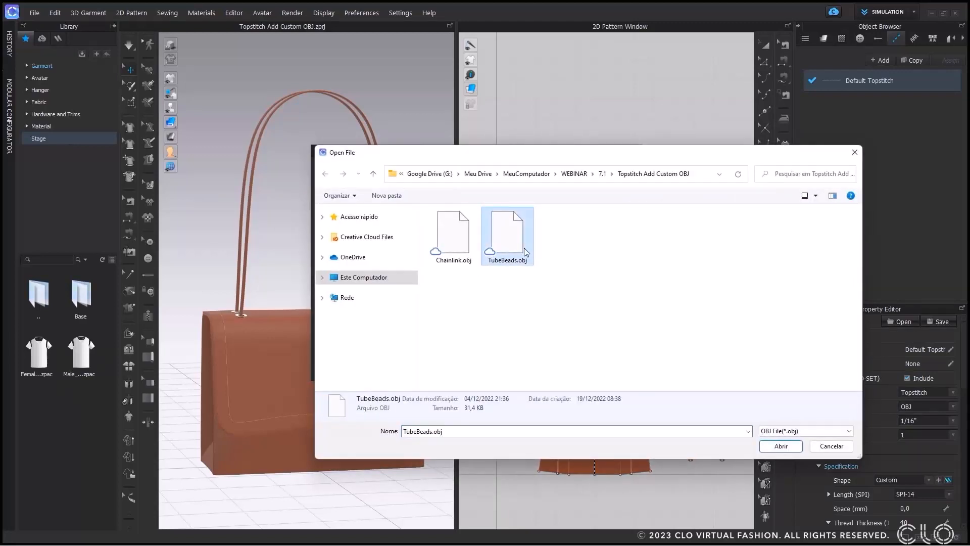
left_click(798, 445)
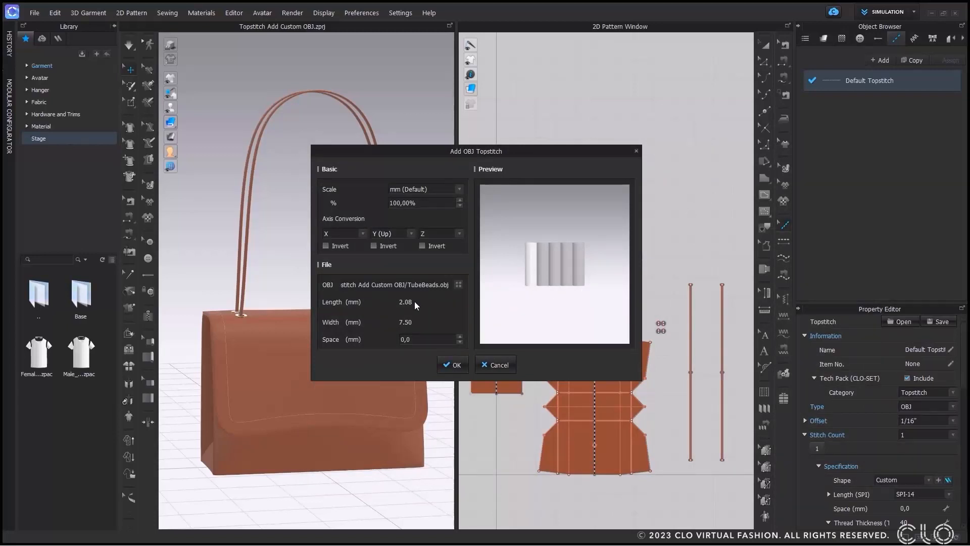
Set the spacing between the tube beads to 1,0 mm and apply the OBJ topstitch to the bag flap
double_click(422, 340)
type("1,0")
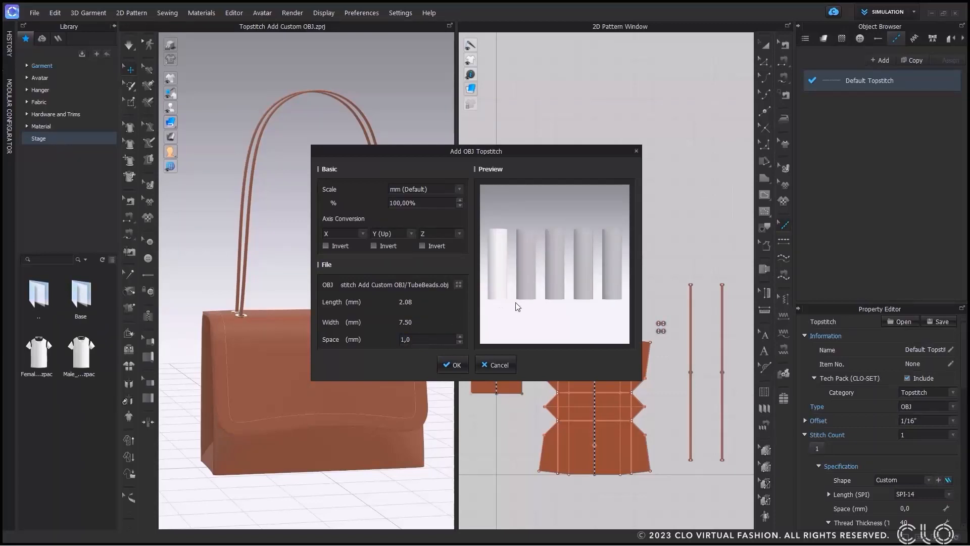
left_click(456, 365)
right_click_drag(453, 365, 421, 348)
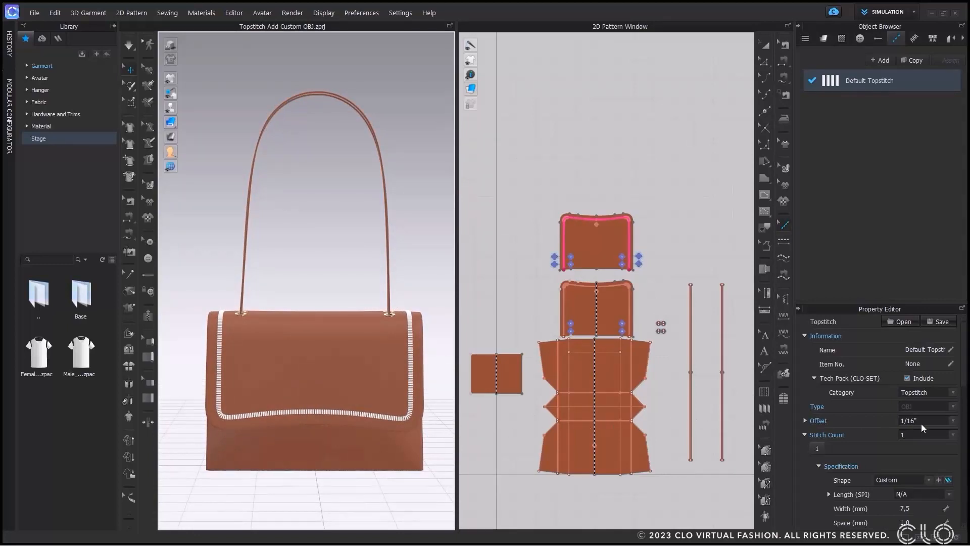
scroll(929, 450, "down", 4)
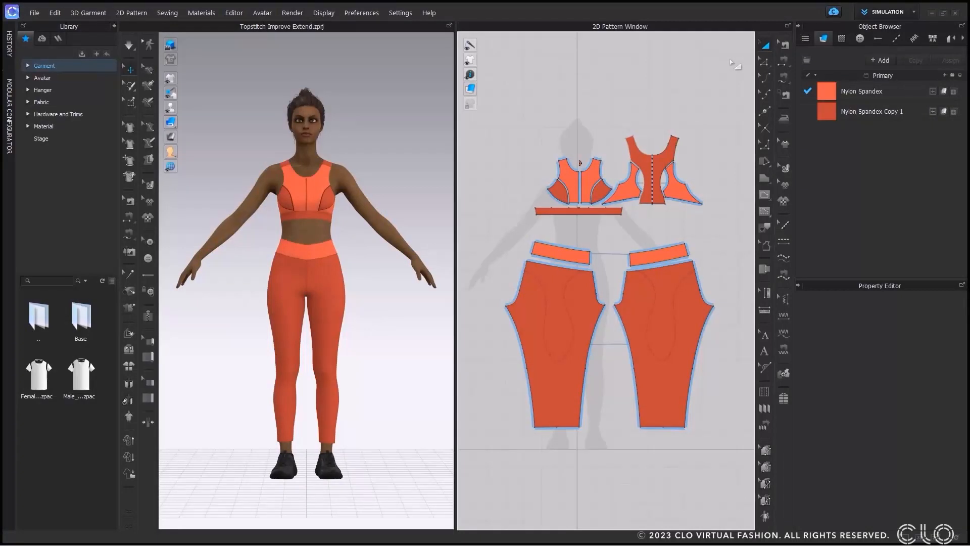
Choose the Tape2 topstitch and apply it with the free topstitch tool along the whole U-shaped internal line of one leggings panel
left_click(896, 38)
left_click(889, 123)
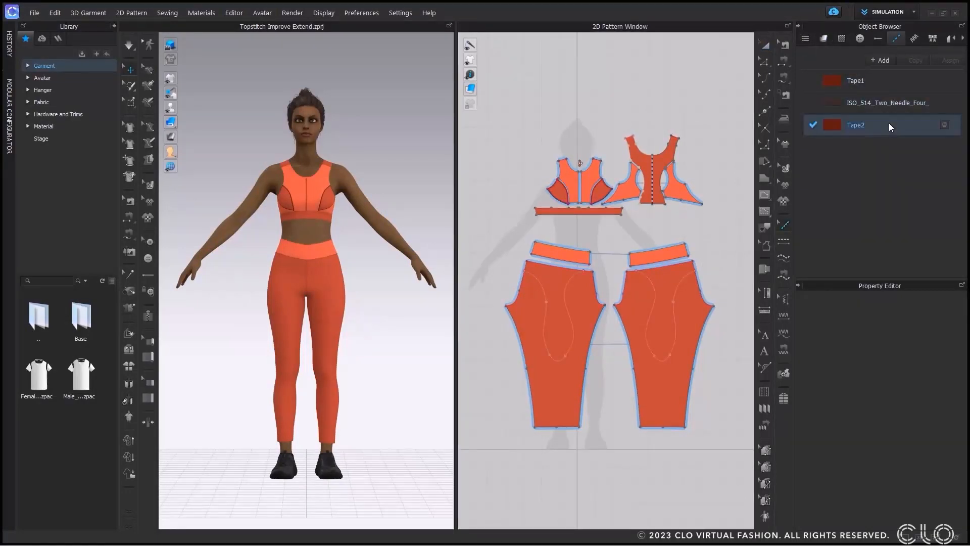
left_click(783, 259)
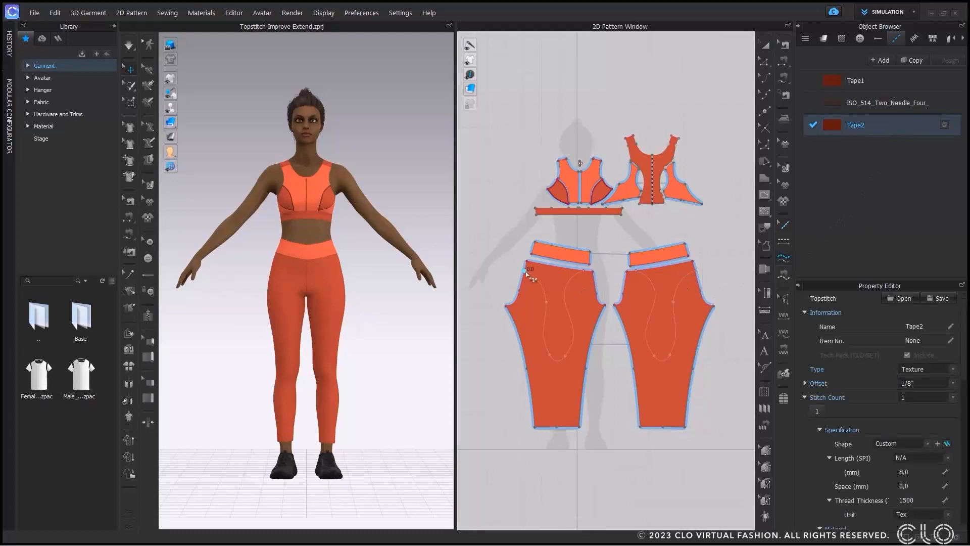
left_click(525, 271)
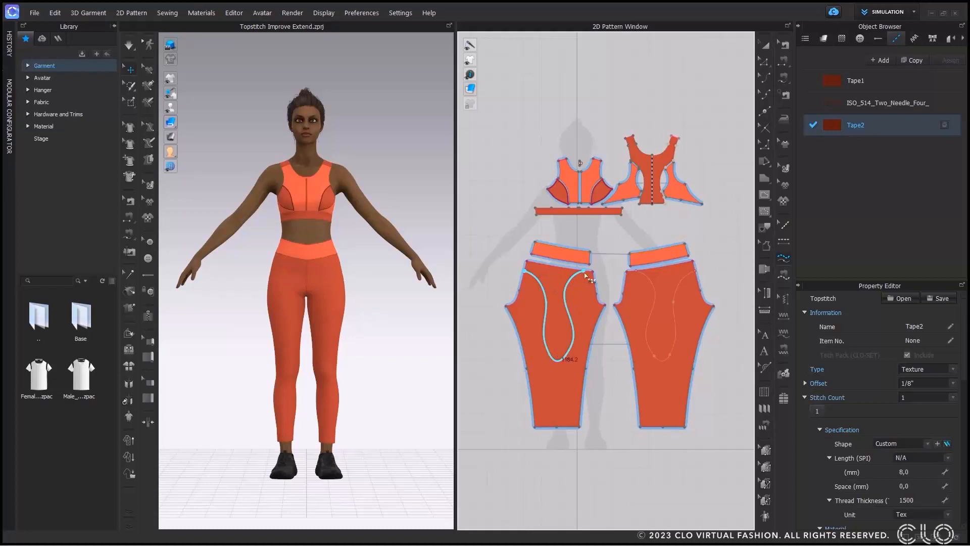
left_click(585, 274)
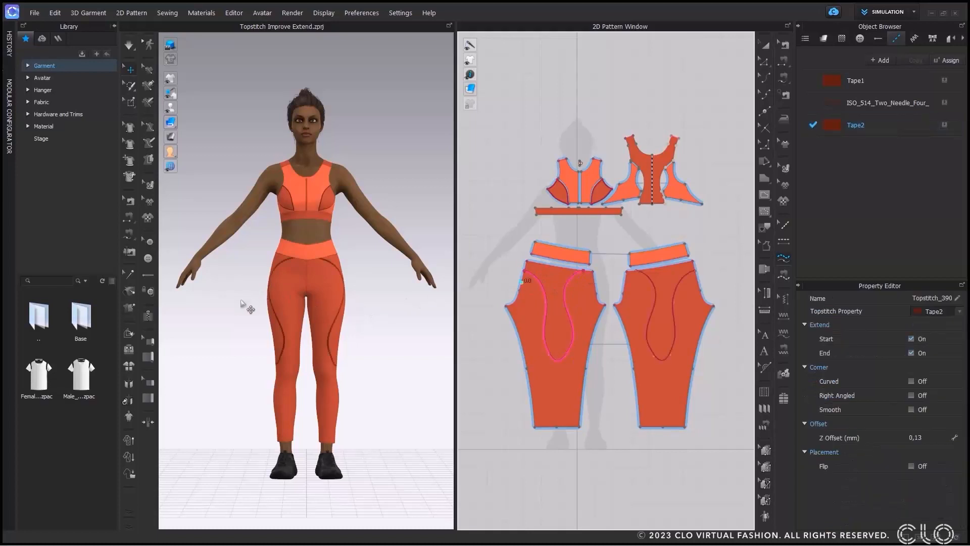
Inspect the tape topstitch's lower curve on the leg and turn on its Smooth corner option
scroll(230, 337, "up", 5)
right_click_drag(230, 364, 325, 371)
scroll(292, 436, "up", 3)
scroll(316, 369, "up", 1)
scroll(370, 225, "up", 3)
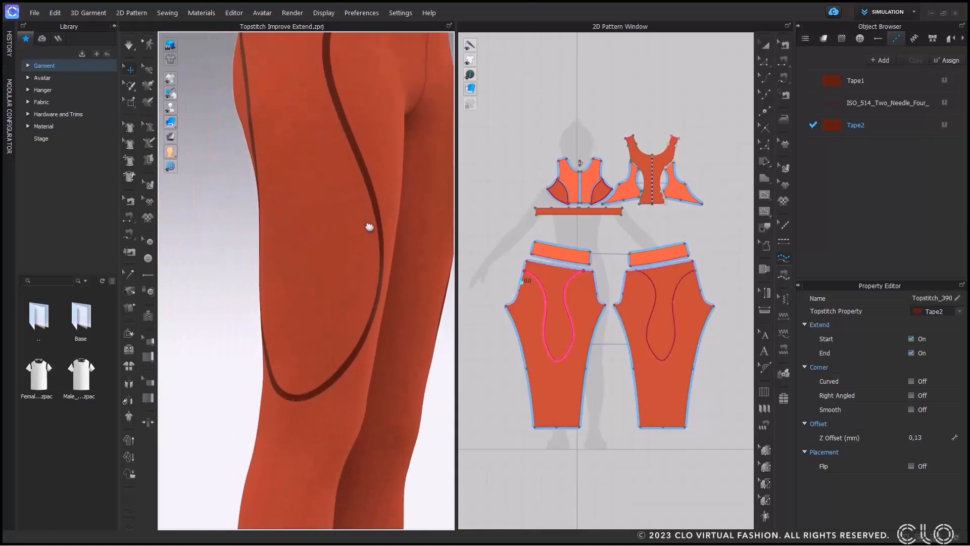
scroll(375, 192, "up", 2)
scroll(367, 342, "up", 2)
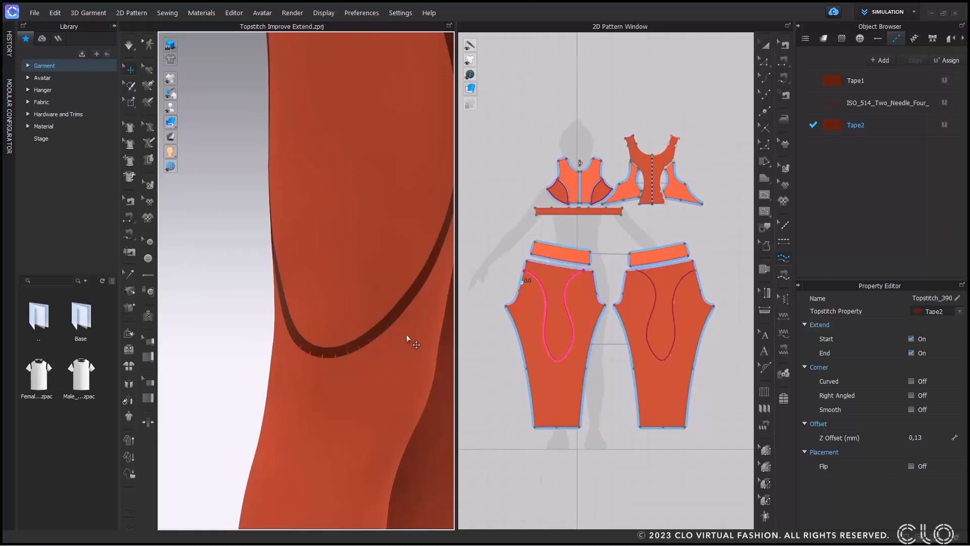
left_click(912, 409)
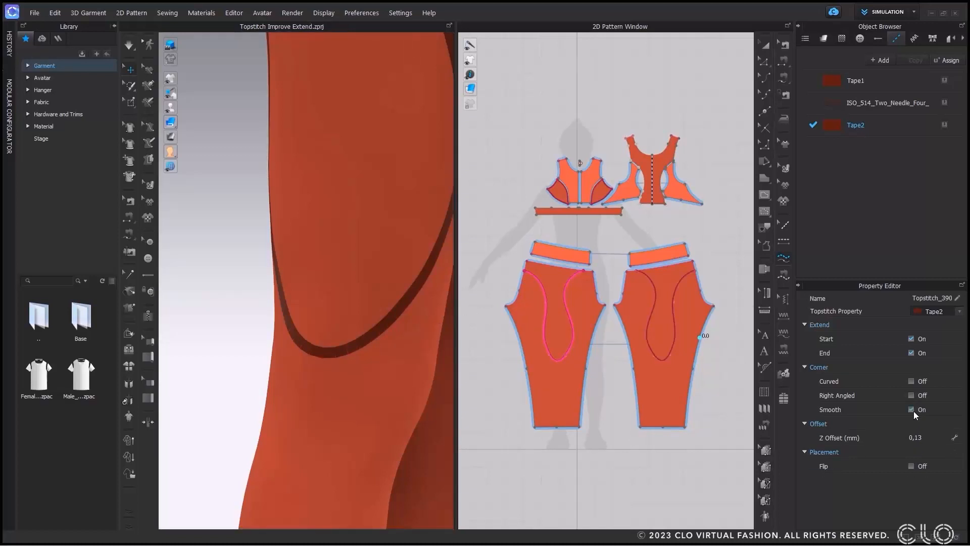
scroll(332, 399, "down", 5)
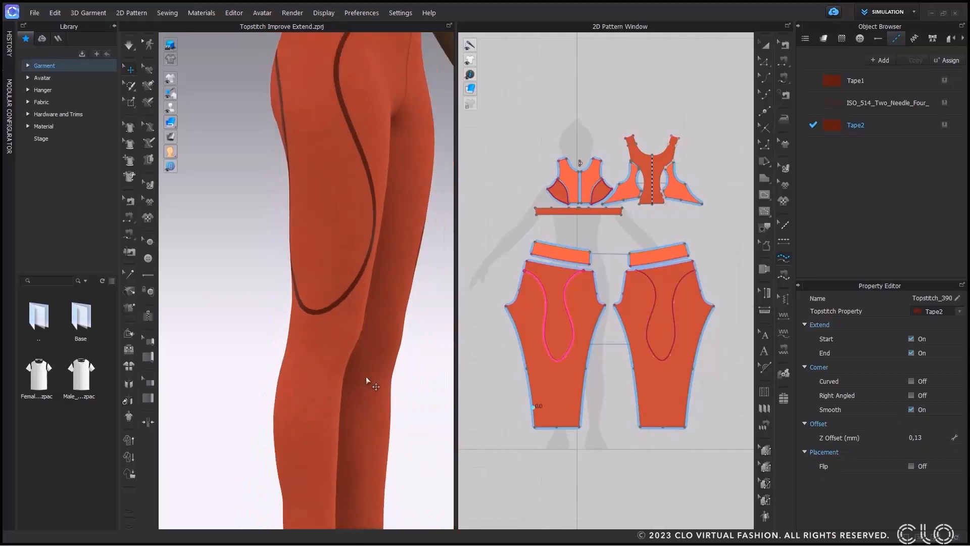
right_click_drag(368, 382, 400, 303)
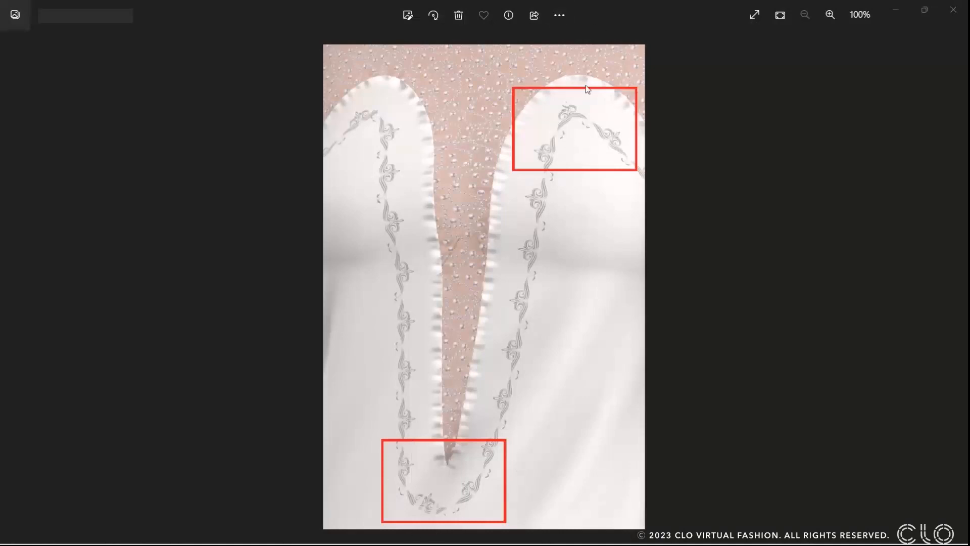
Switch from the reference image to the CLO dress project and apply the Default Puckering along the white bodice's entire curved top edge
left_click(896, 11)
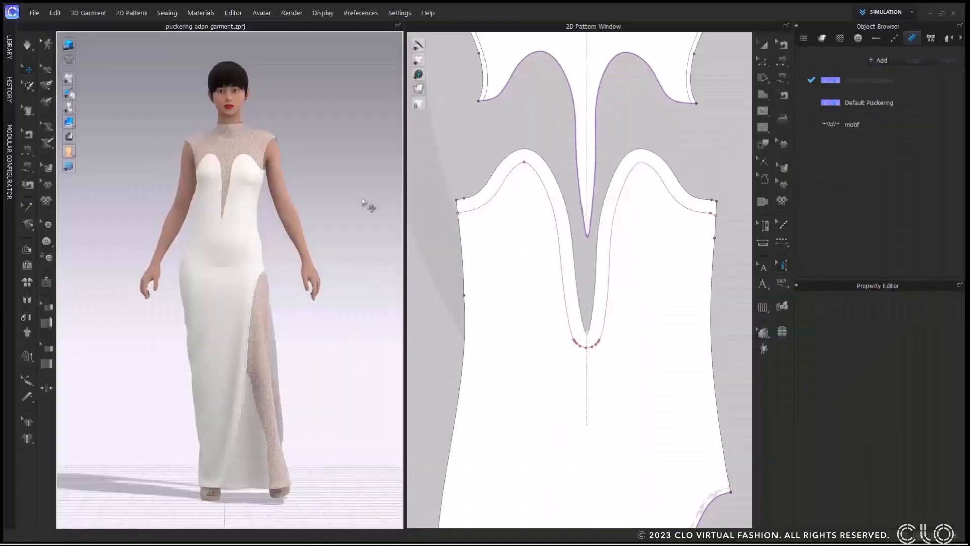
scroll(269, 172, "up", 5)
scroll(269, 172, "up", 2)
middle_click_drag(265, 278, 276, 526)
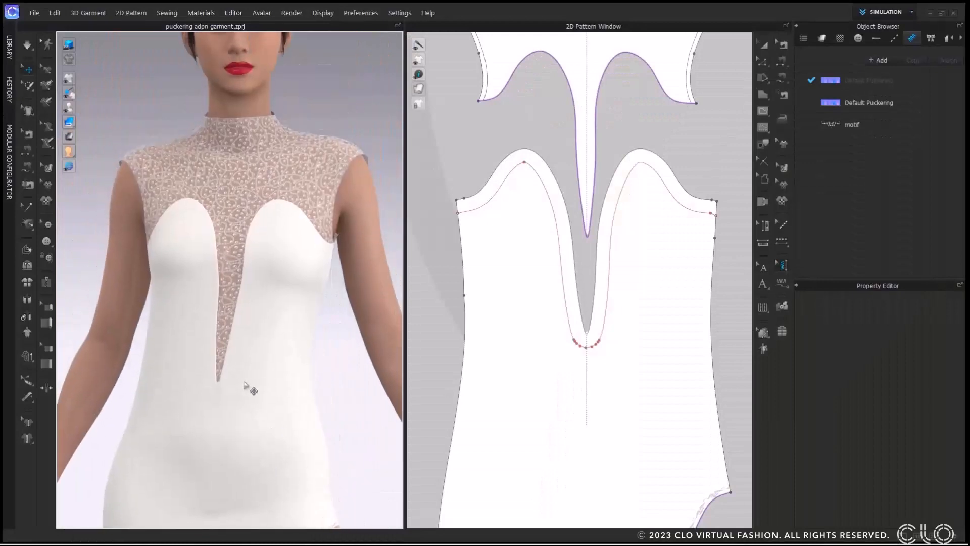
scroll(247, 384, "up", 3)
middle_click_drag(256, 373, 275, 350)
left_click(782, 283)
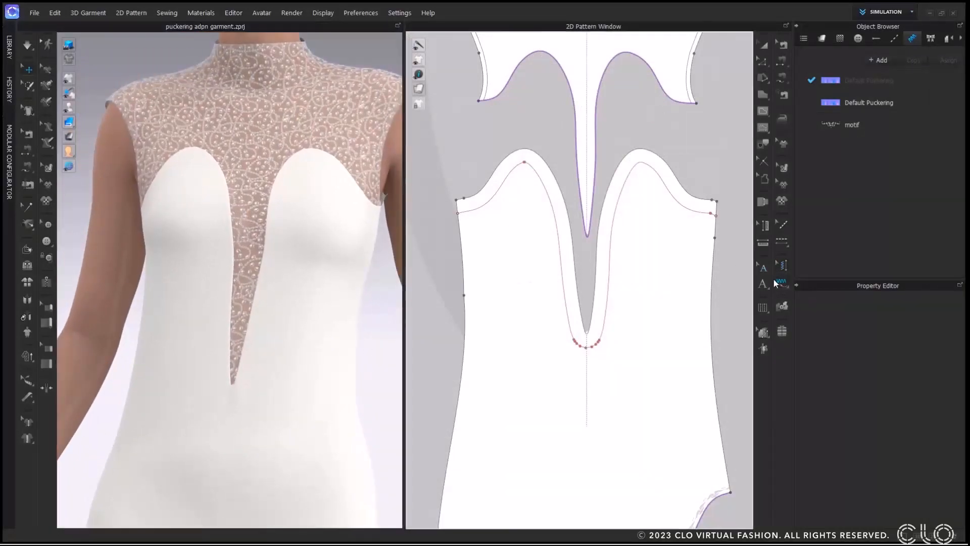
left_click(458, 199)
left_click(717, 201)
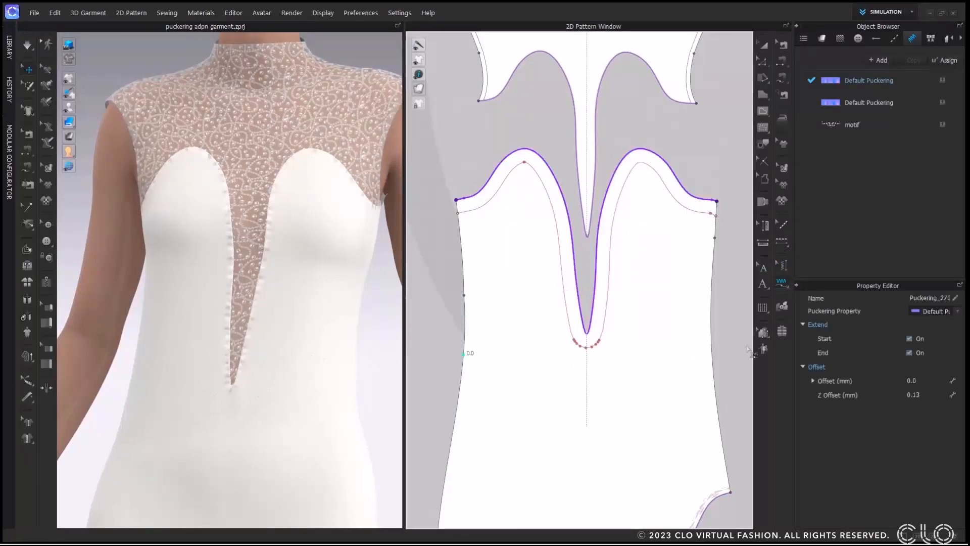
Apply the motif puckering along the bodice's internal line parallel to the curved top edge
left_click(826, 124)
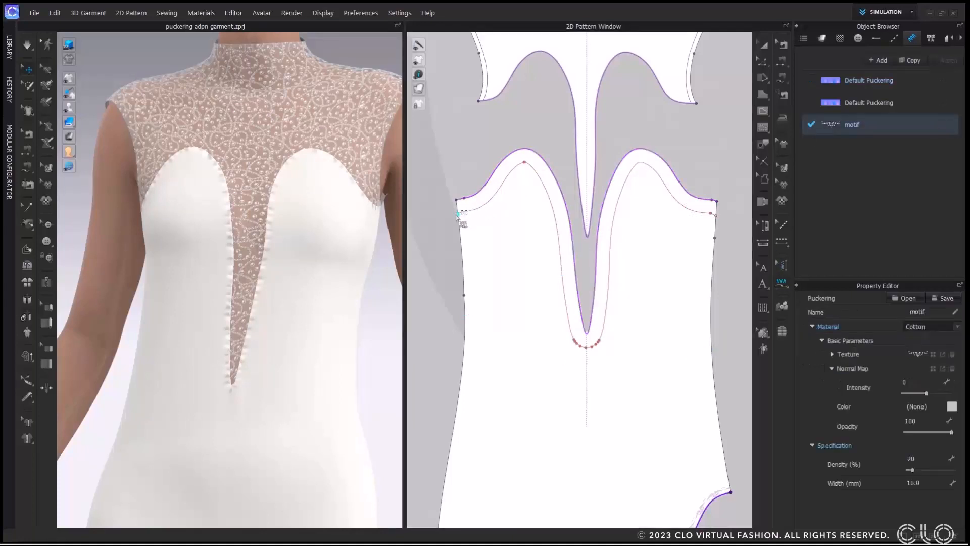
left_click(457, 215)
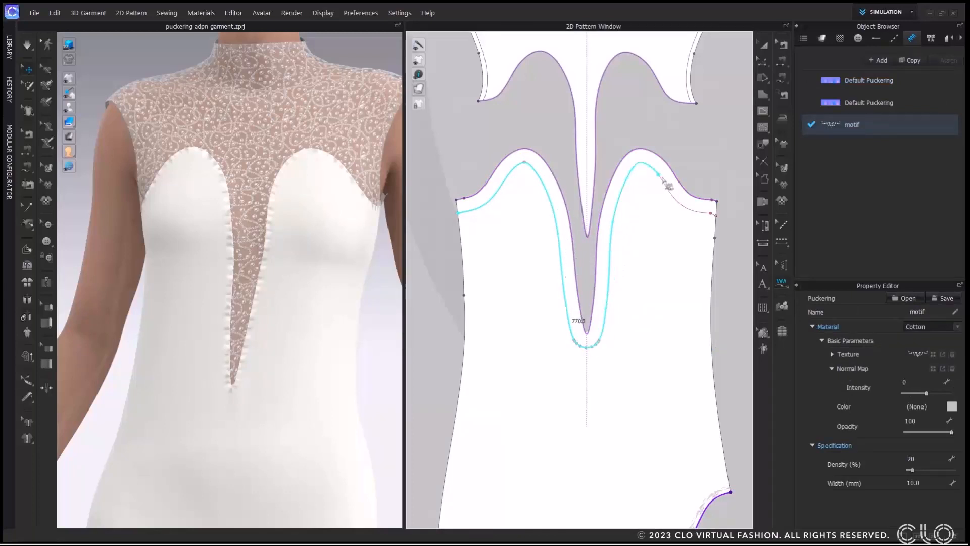
left_click(716, 214)
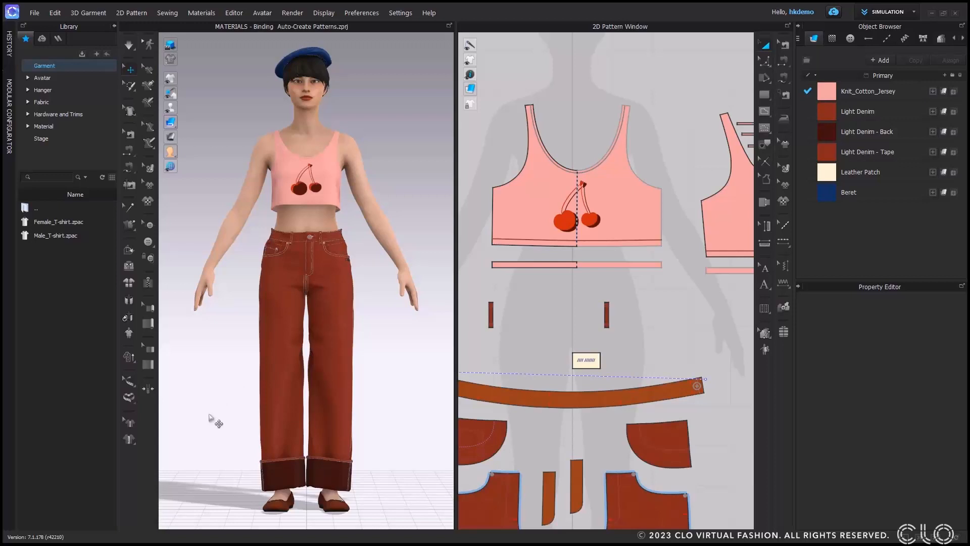
Create a binding along the tank top's front and back armhole edges and run the simulation
left_click(149, 364)
scroll(339, 306, "up", 5)
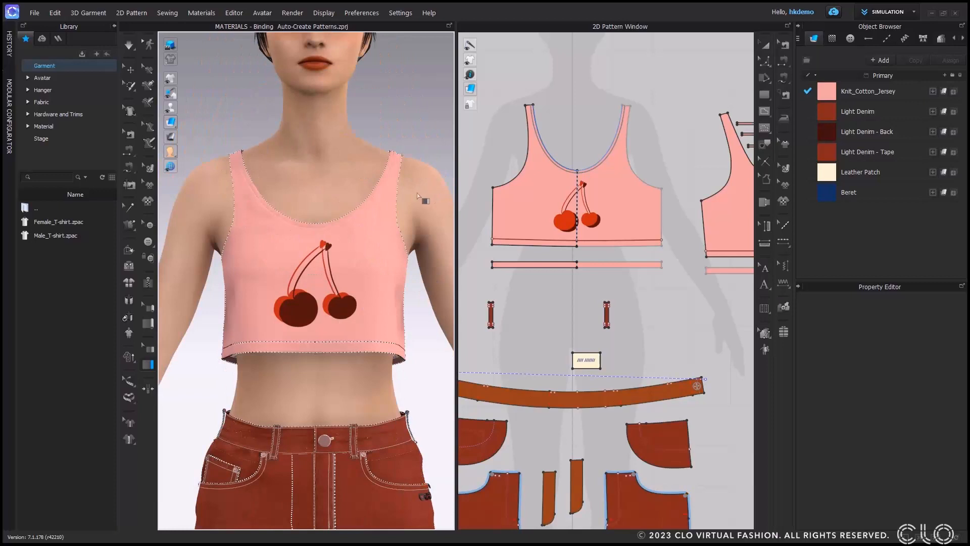
right_click_drag(417, 196, 374, 200)
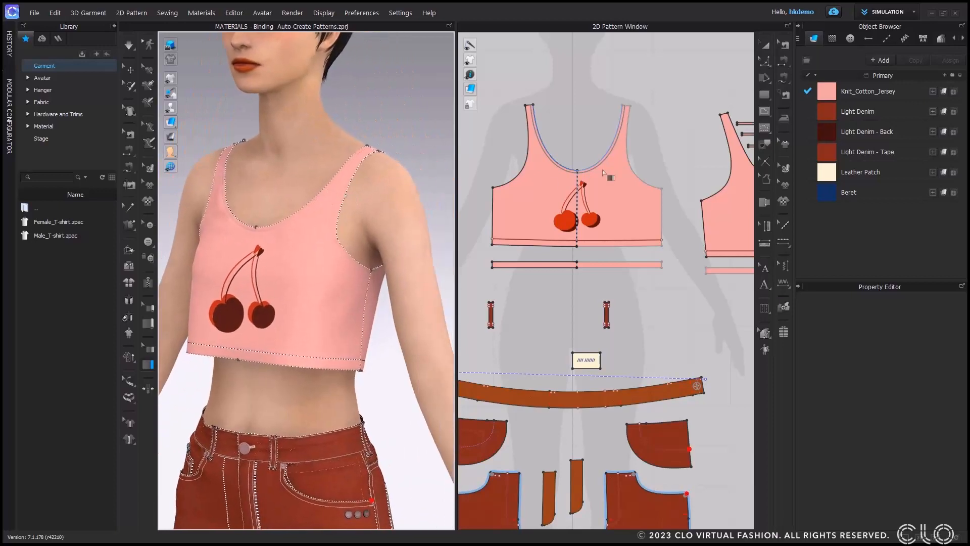
right_click_drag(656, 161, 635, 192)
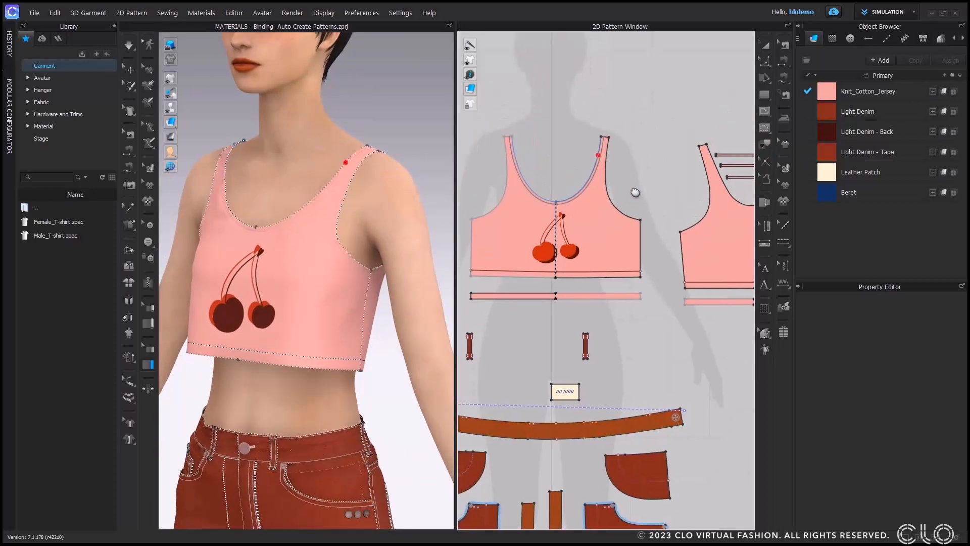
middle_click_drag(635, 192, 631, 194)
left_click(636, 222)
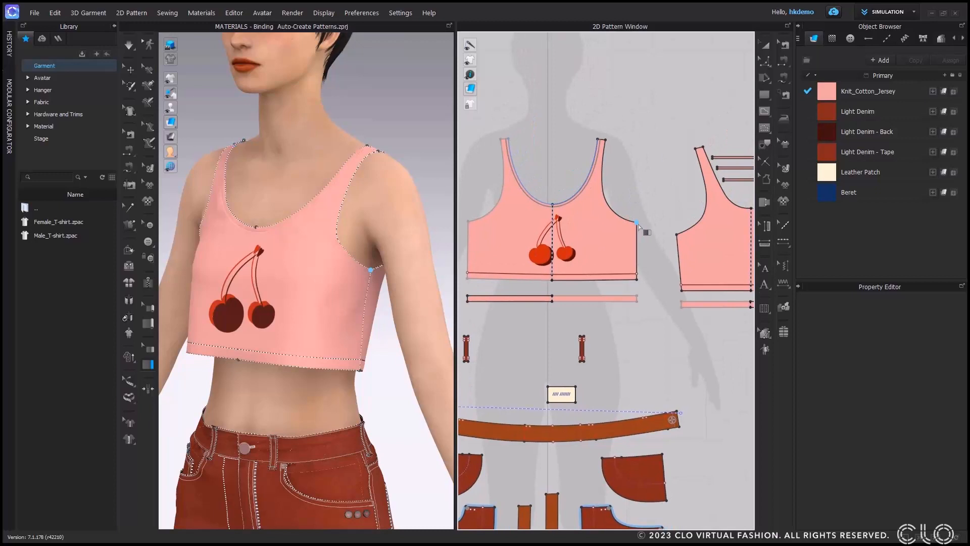
left_click(605, 141)
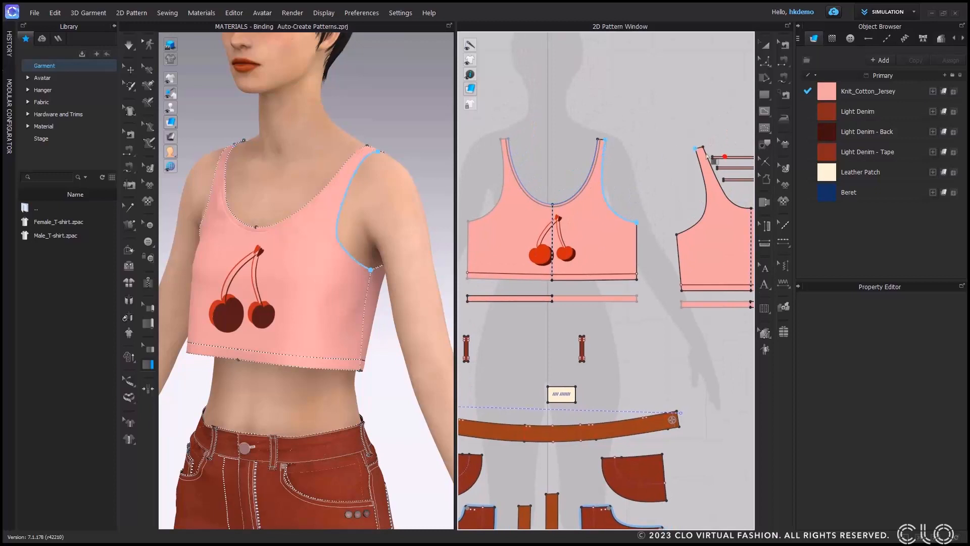
left_click(677, 235)
key("Return")
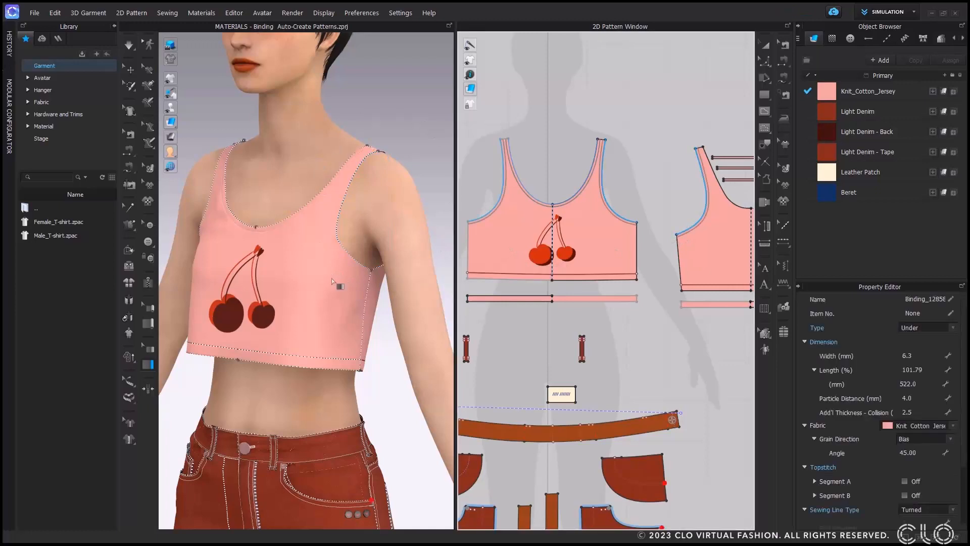
left_click(129, 45)
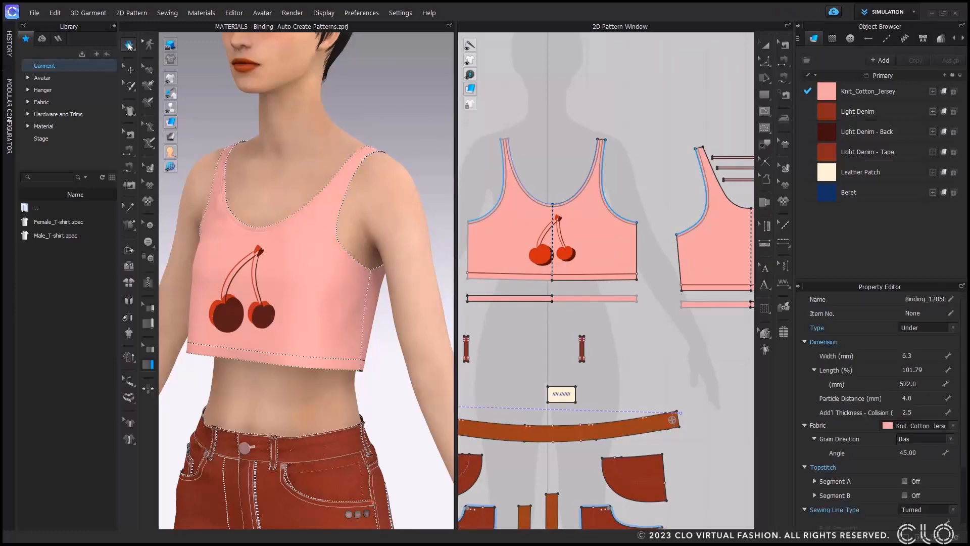
left_click(293, 129)
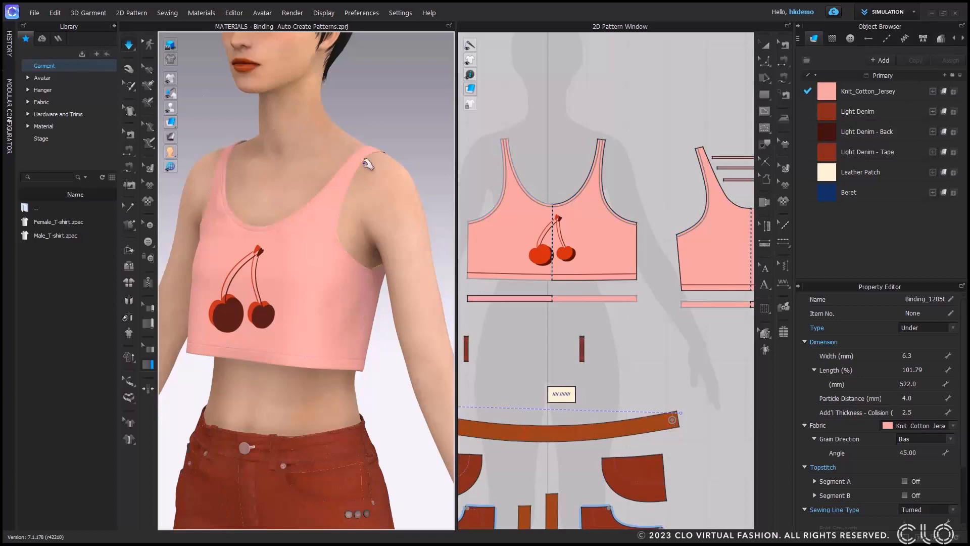
Finish working with the simulated tank top binding and switch the workspace to Print Layout
left_click(390, 187)
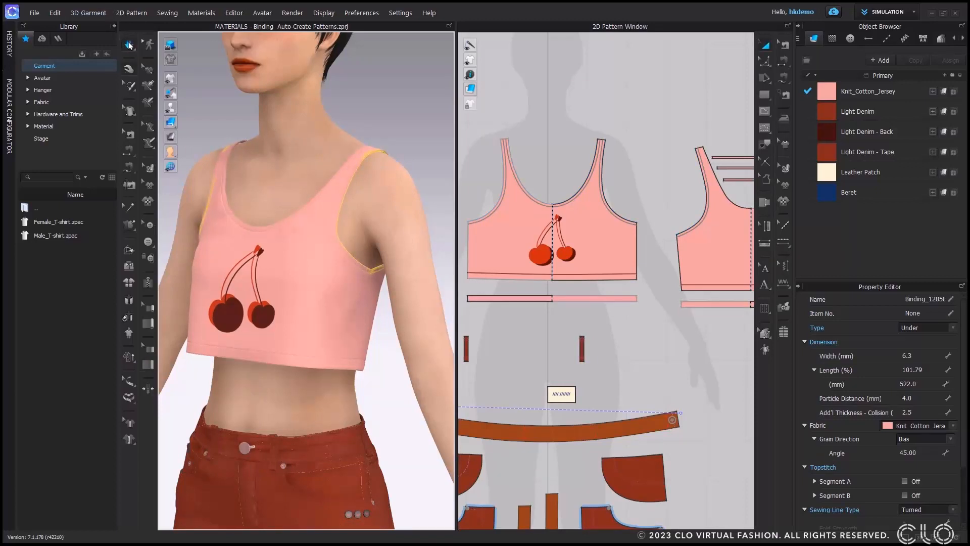
left_click(128, 45)
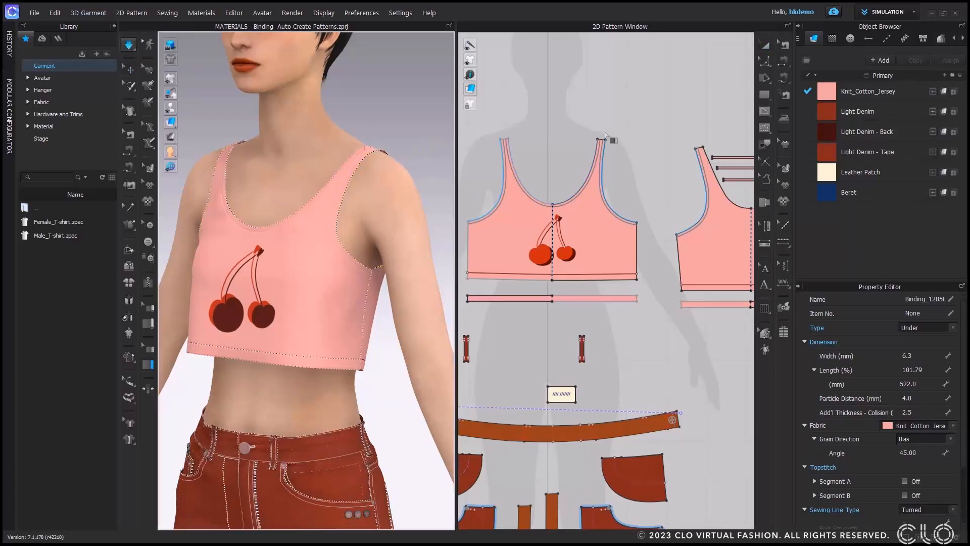
left_click(895, 11)
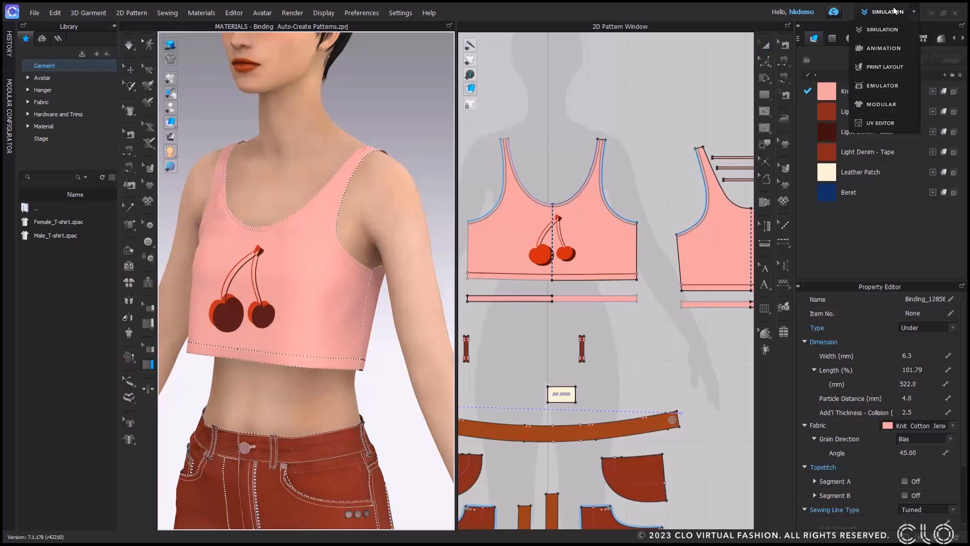
left_click(885, 67)
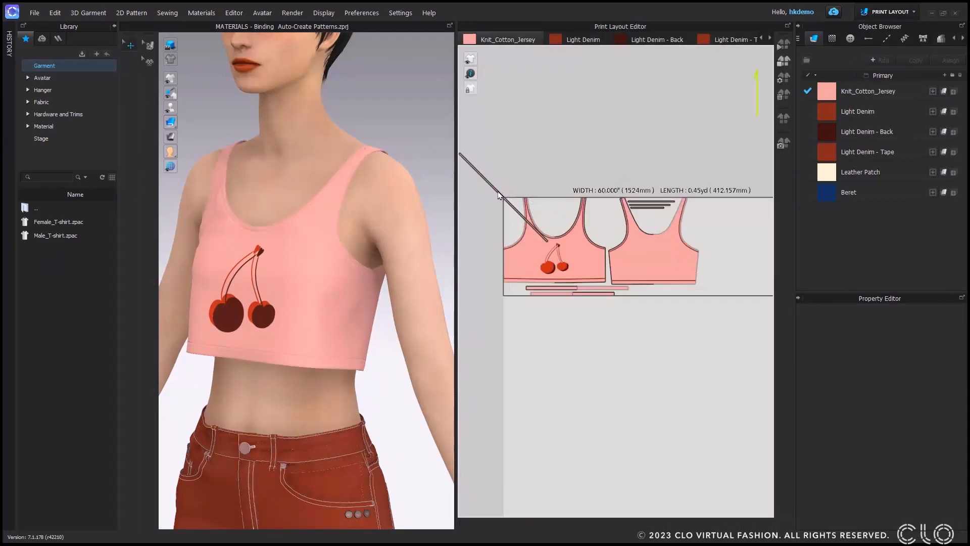
Move the diagonal binding pieces inside the Knit_Cotton_Jersey fabric area, next to the back bodice piece
left_click(499, 193)
left_click_drag(499, 195, 736, 249)
middle_click_drag(684, 151, 654, 91)
scroll(655, 101, "down", 3)
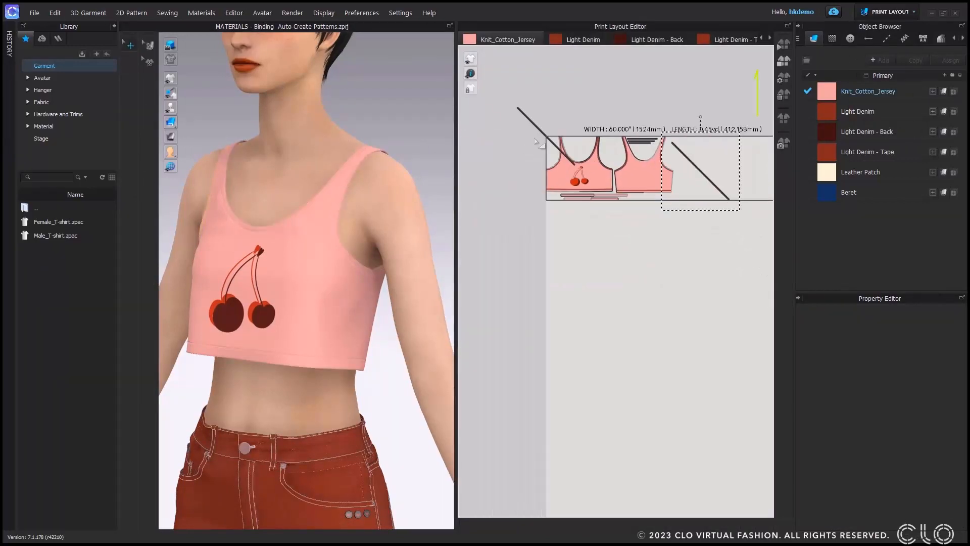
left_click(533, 139)
left_click_drag(529, 114, 664, 152)
left_click(531, 125)
left_click_drag(529, 120, 688, 153)
scroll(678, 161, "up", 5)
middle_click_drag(678, 161, 570, 180)
scroll(366, 277, "up", 3)
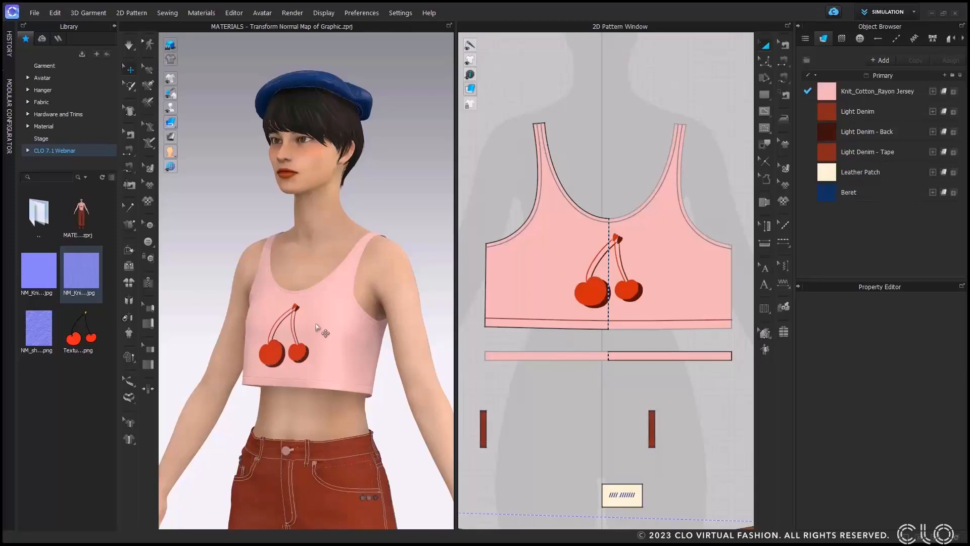
Switch to the Transform Normal Map of Graphic project, select the Cherry_1 graphic and show its normal map's Transformation settings
scroll(316, 327, "up", 5)
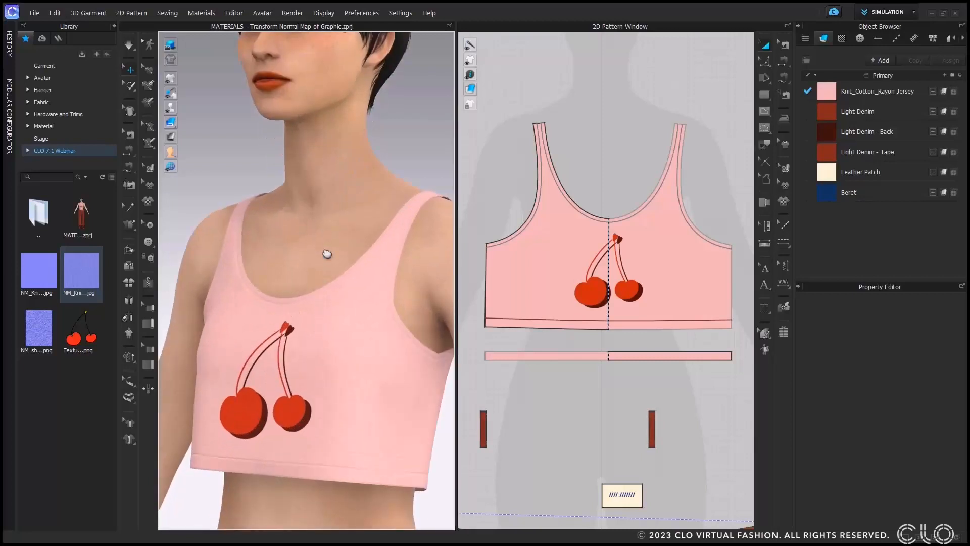
scroll(296, 288, "up", 3)
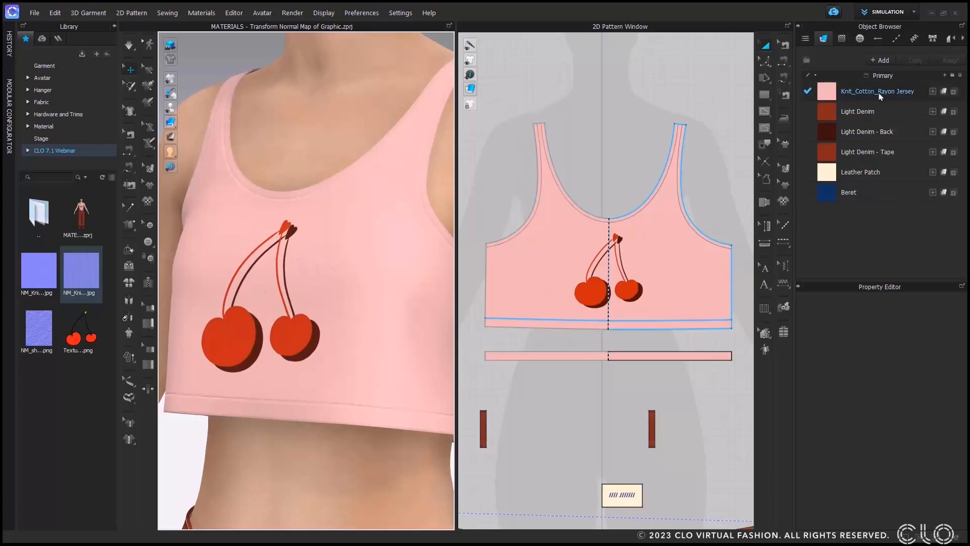
left_click(841, 39)
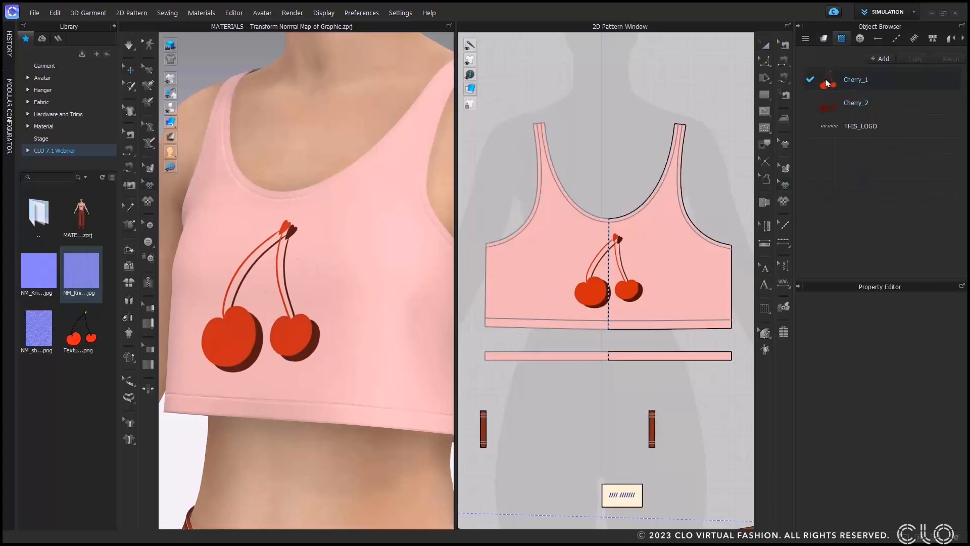
left_click(830, 82)
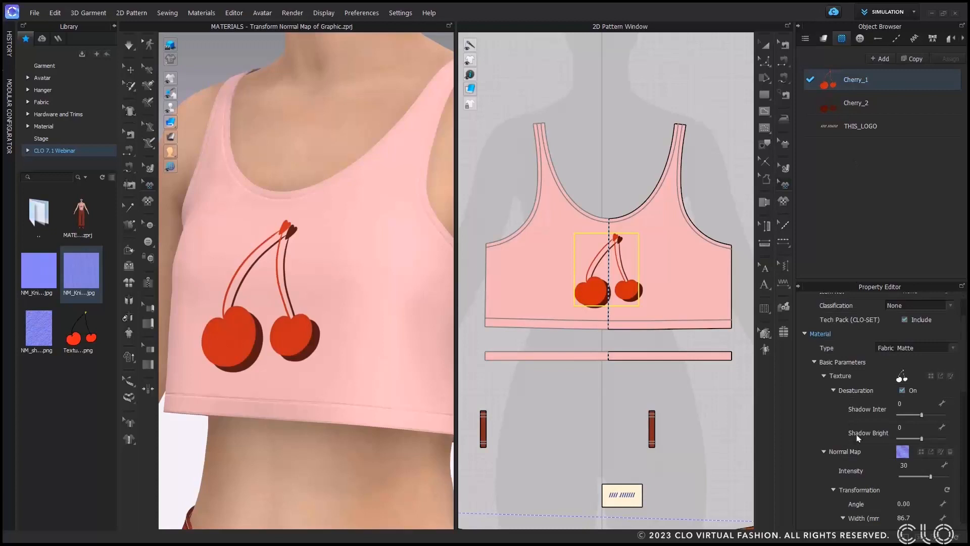
scroll(859, 435, "down", 2)
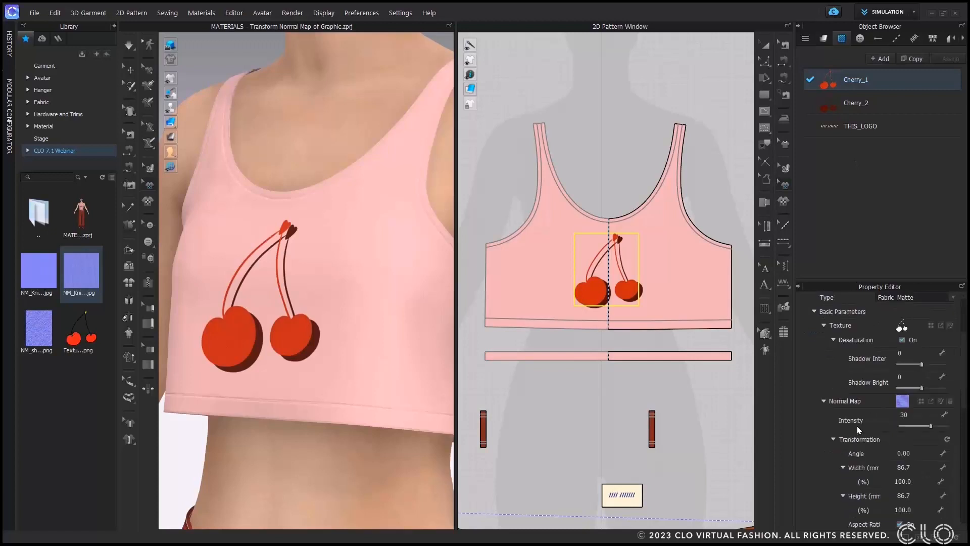
left_click(834, 439)
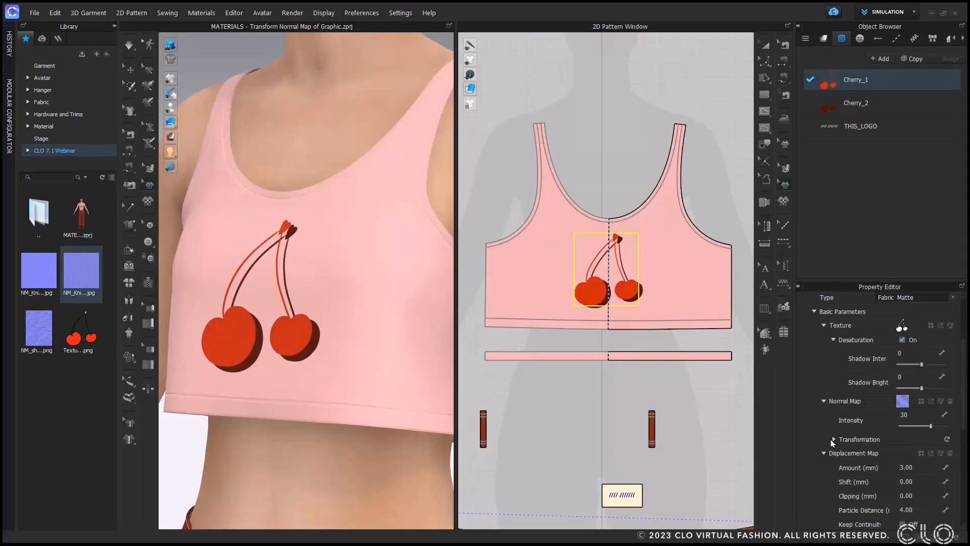
left_click(834, 439)
scroll(844, 436, "down", 4)
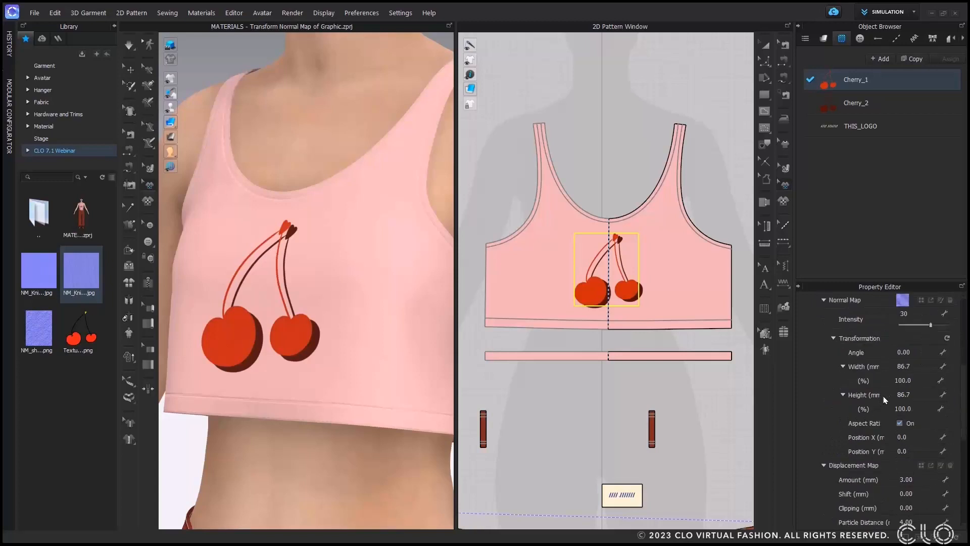
Try a width of 200 mm for the Cherry_1 graphic's normal map, and change it to 100 mm
left_click(921, 367)
type("200")
key("Return")
scroll(278, 387, "up", 3)
scroll(342, 357, "down", 2)
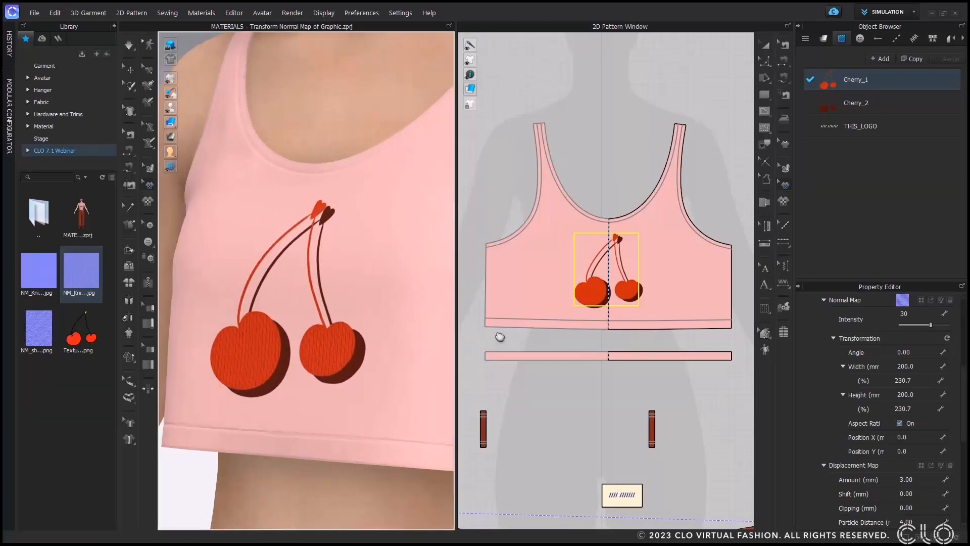
double_click(928, 365)
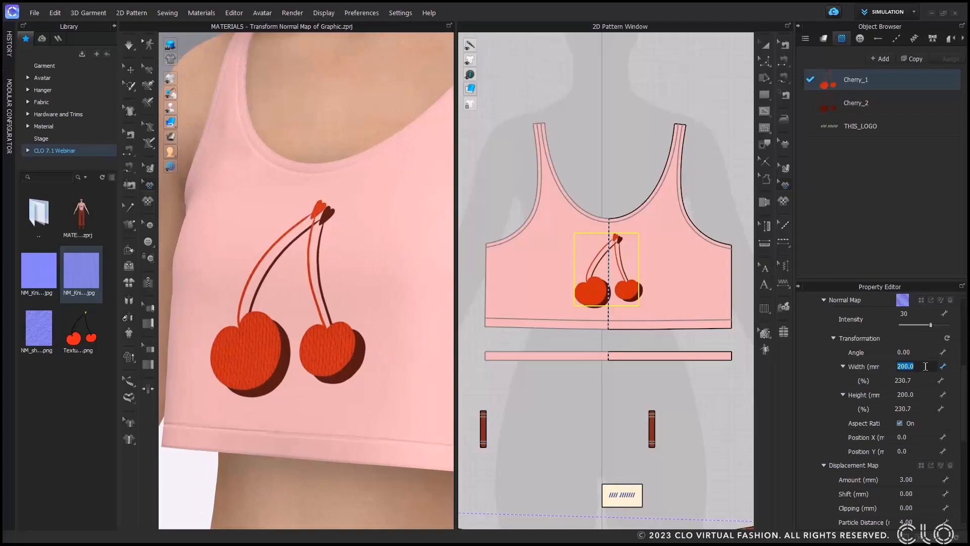
type("100")
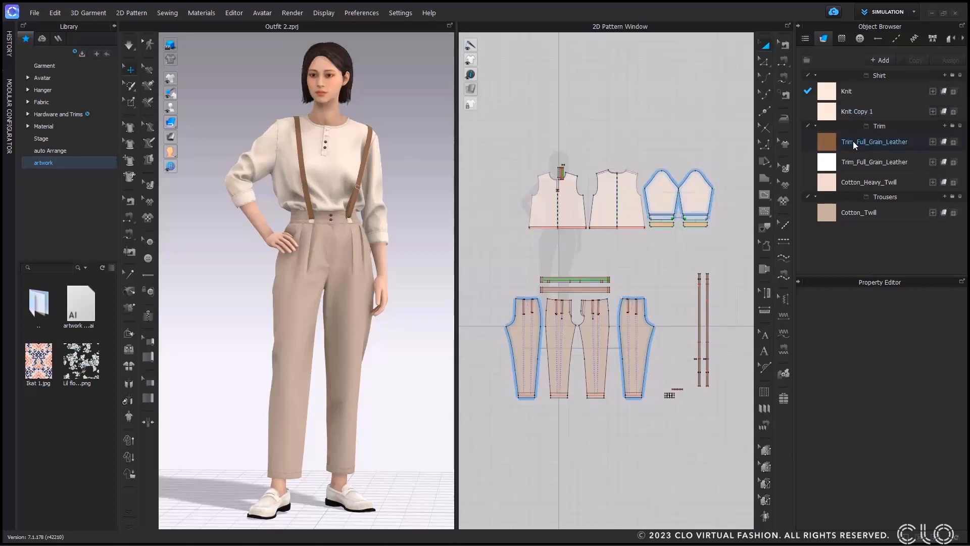
Switch to the Outfit 2 project, edit the shirt's Knit fabric texture in the Texture Editor and add Lil flowers.png as a layer
left_click(832, 95)
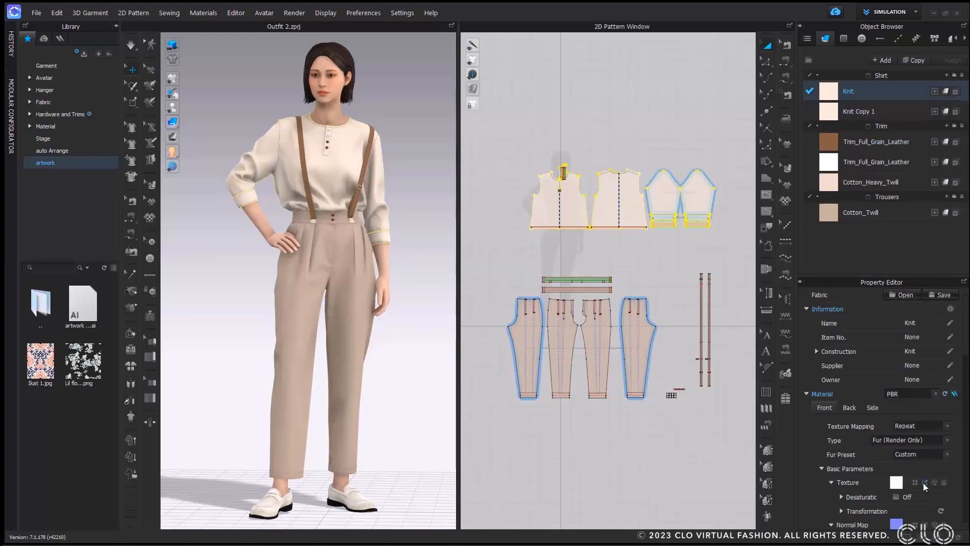
left_click(933, 483)
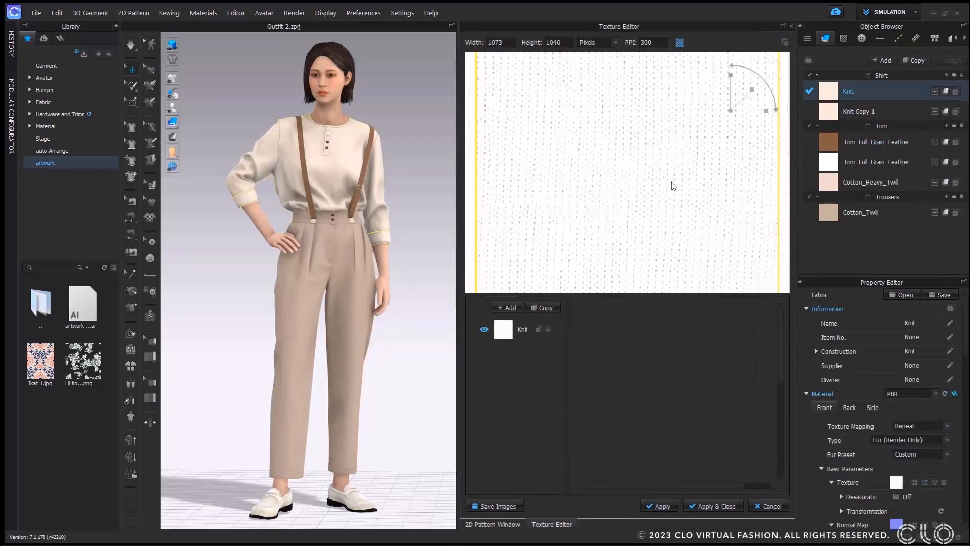
left_click_drag(670, 181, 663, 212)
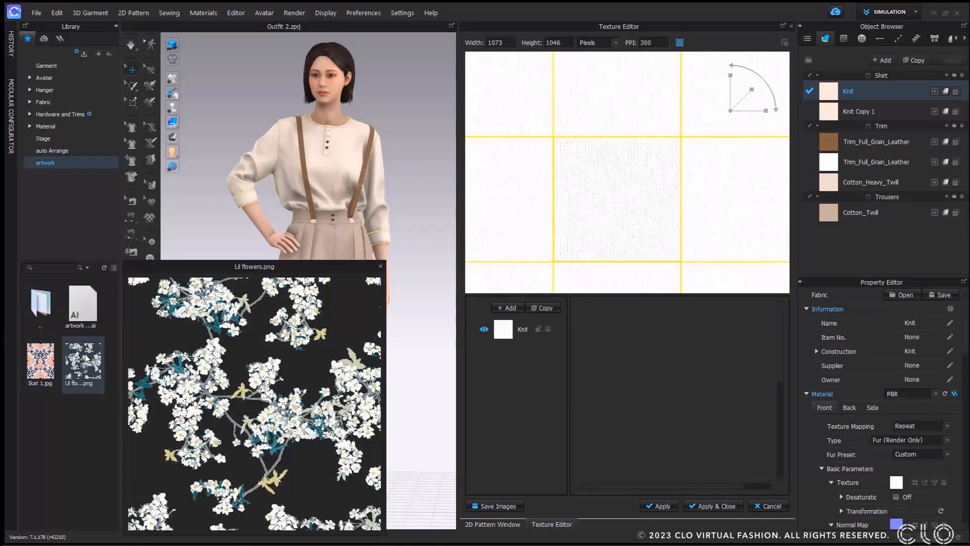
left_click_drag(87, 360, 508, 348)
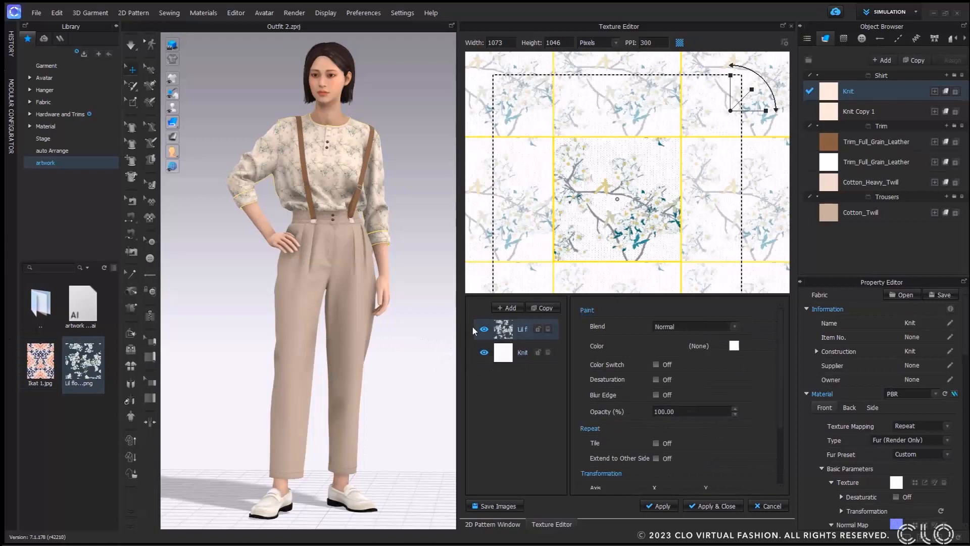
Fit the canvas size to the flowers layer and turn on tiling for the Knit layer
right_click(504, 329)
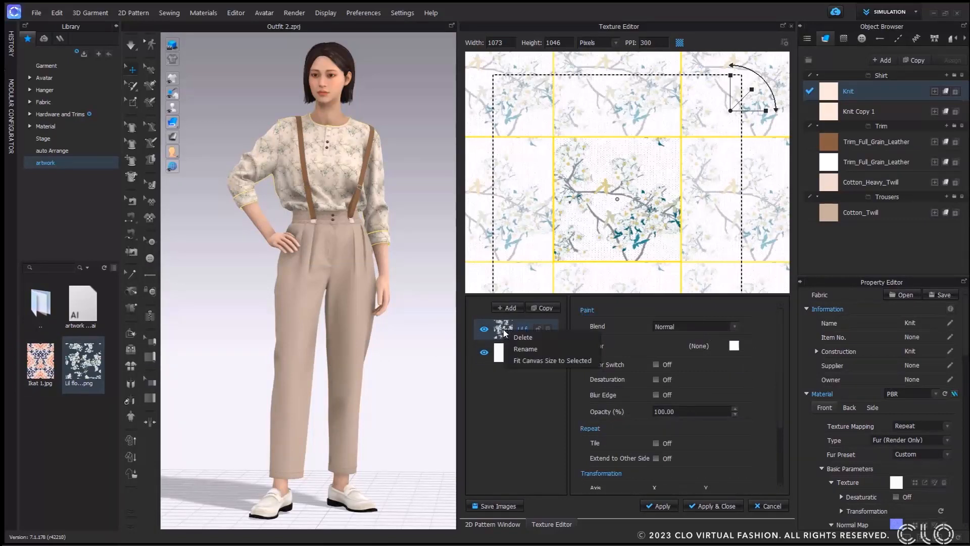
left_click(544, 359)
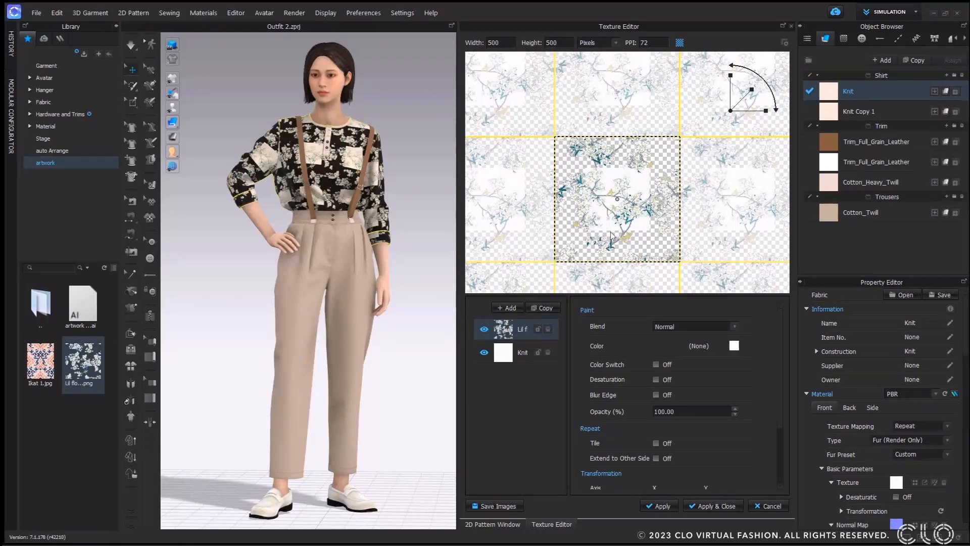
left_click(504, 356)
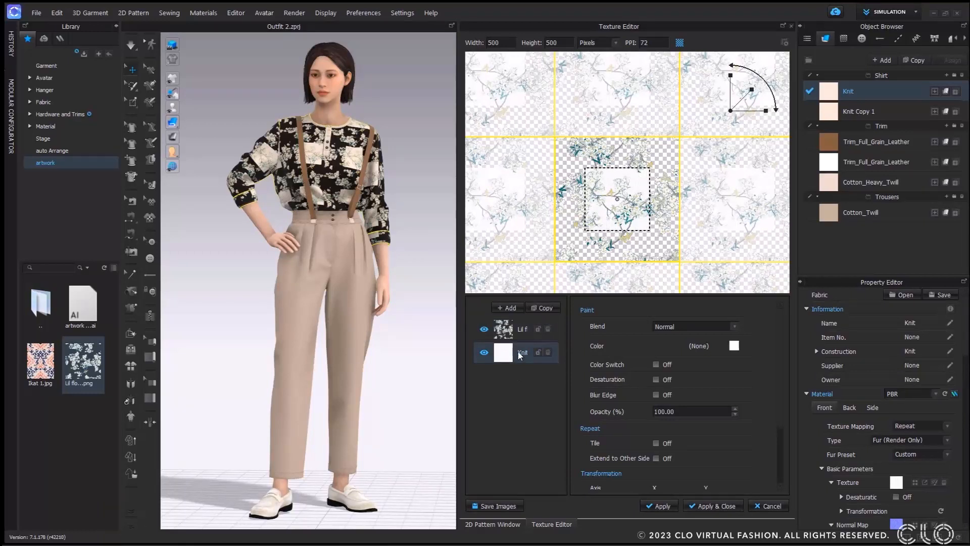
left_click(656, 444)
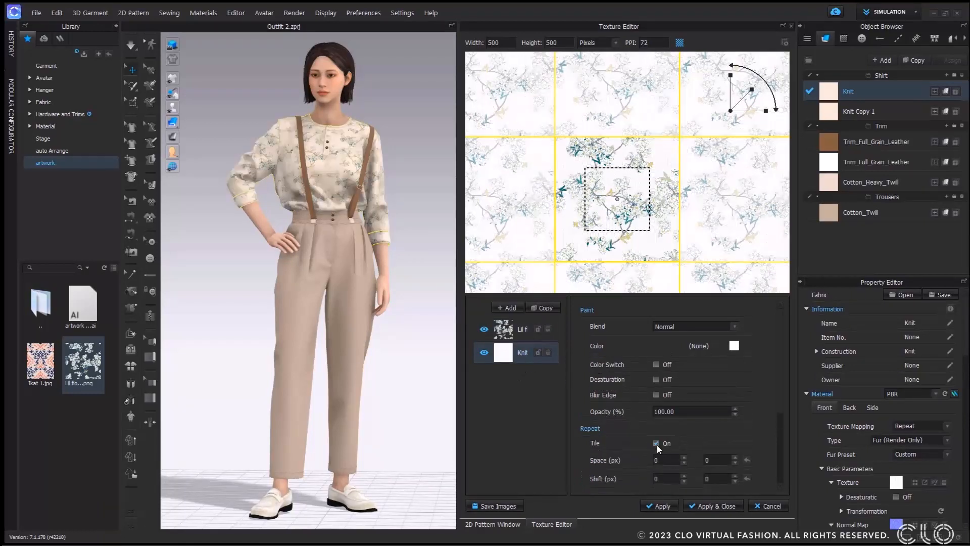
Color the flowers layer with the pink Coloro 3500 swatch of hex value E59CA5
left_click(522, 329)
left_click(734, 346)
left_click(622, 192)
left_click_drag(589, 108, 662, 143)
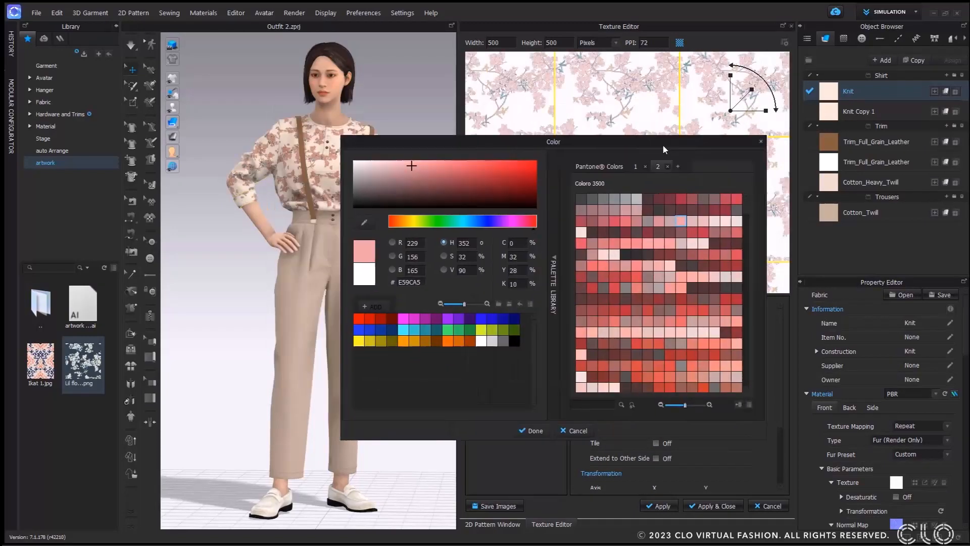
left_click(516, 432)
Try different blend modes on the flowers layer, including Multiply and Overlay
left_click(694, 323)
left_click(694, 323)
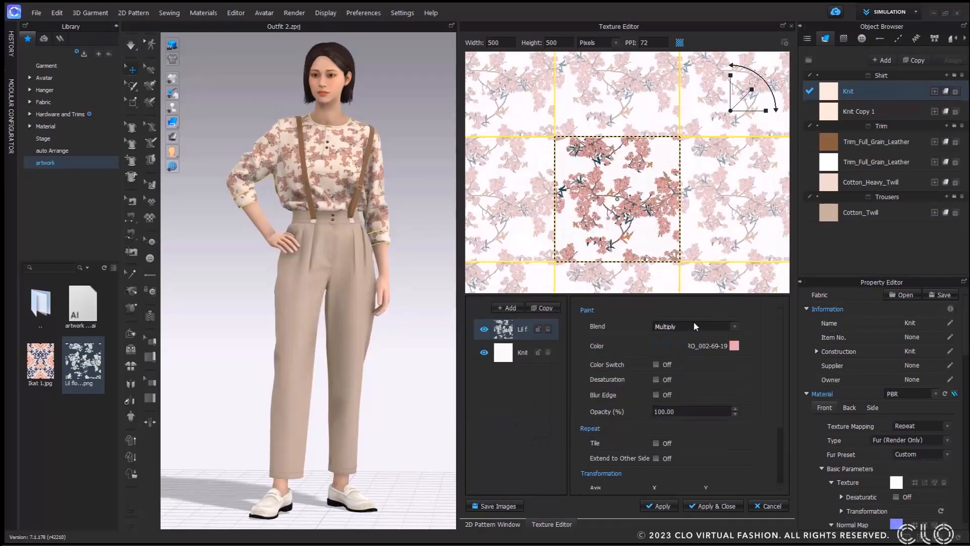
key("Down")
key("Down")
key("Down")
key("Down")
key("Down")
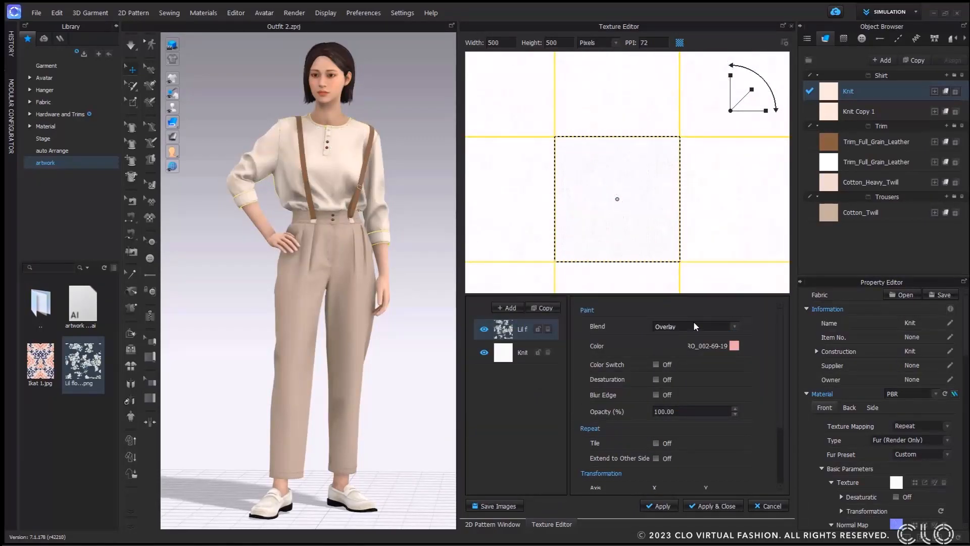
Recolor the flowers layer with a muted blue-violet, trying several shades, and accept the color
left_click(734, 346)
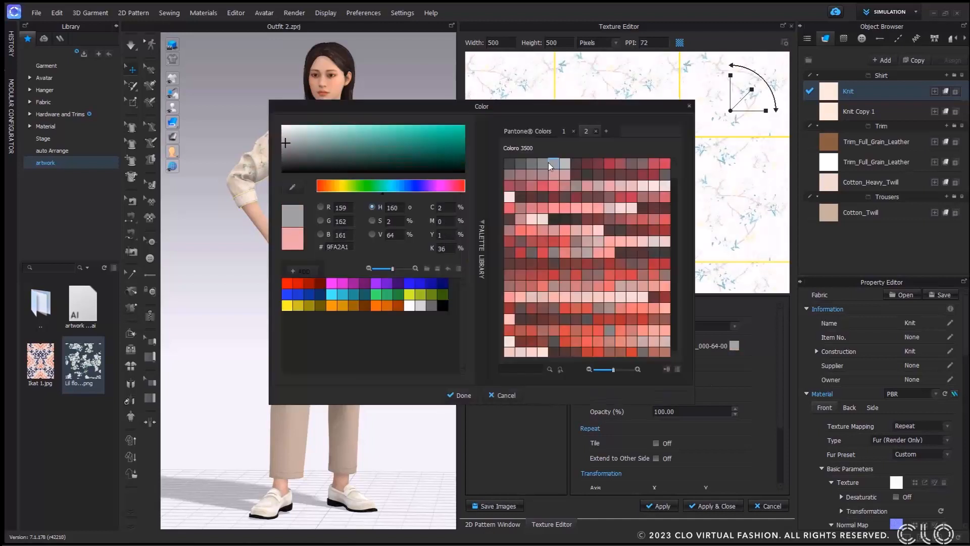
left_click(431, 283)
left_click(368, 131)
left_click(361, 144)
left_click(362, 129)
left_click(349, 153)
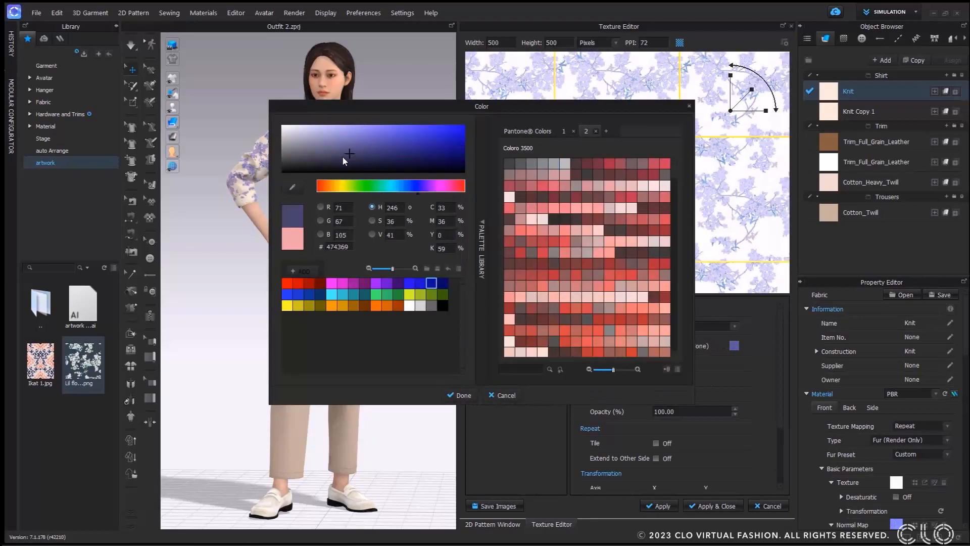
left_click(318, 144)
left_click_drag(366, 107, 538, 107)
left_click(628, 396)
left_click(544, 417)
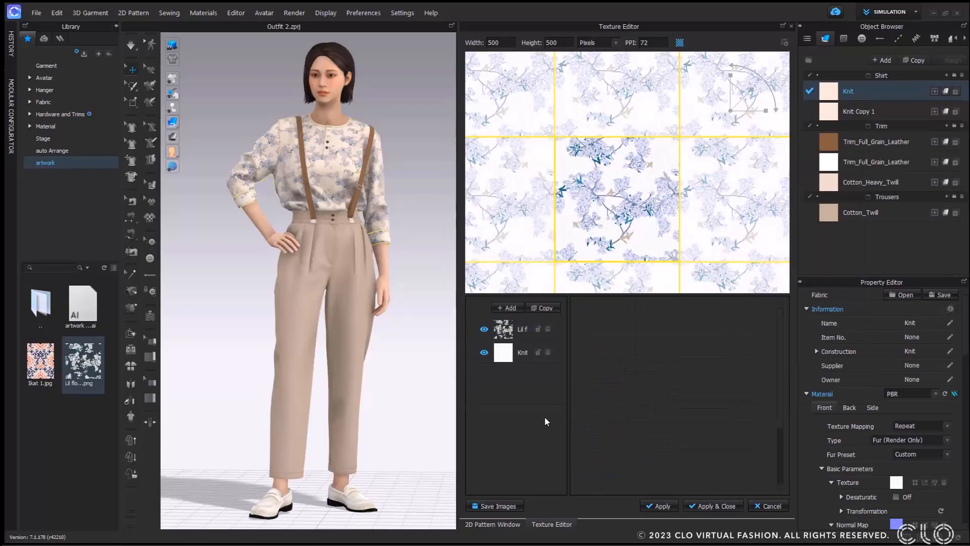
Delete the flowers layer and load the artwork boards AI file from the artwork folder as new texture artwork
left_click(548, 329)
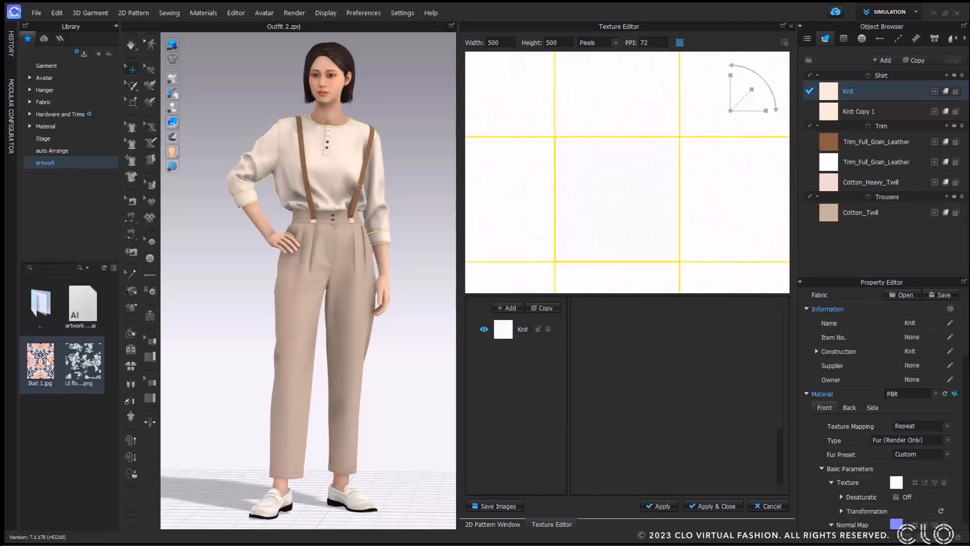
right_click(83, 317)
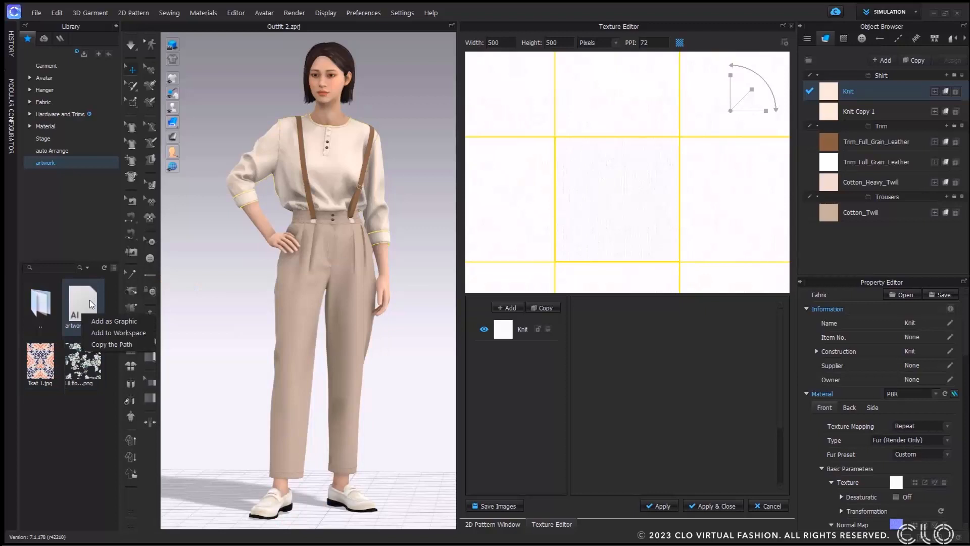
left_click(513, 307)
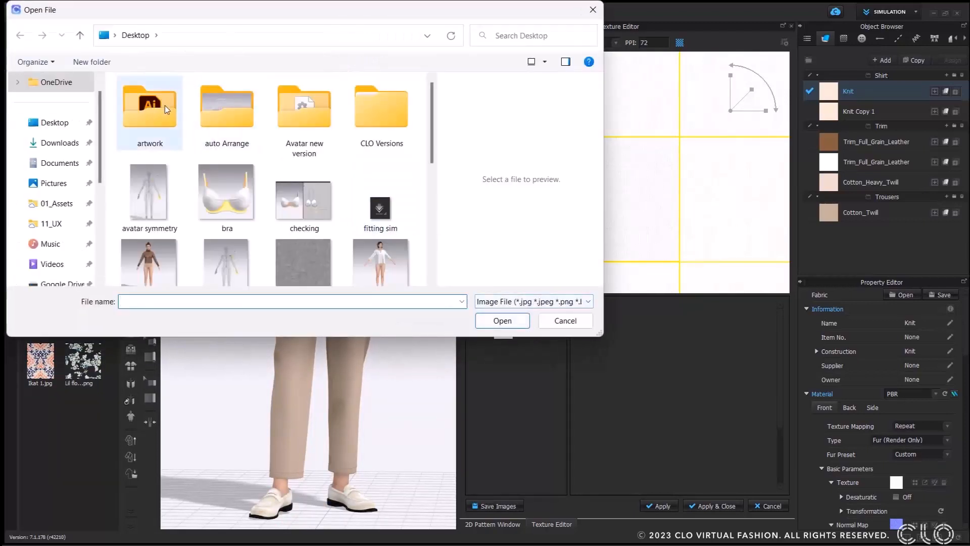
double_click(165, 106)
left_click(162, 117)
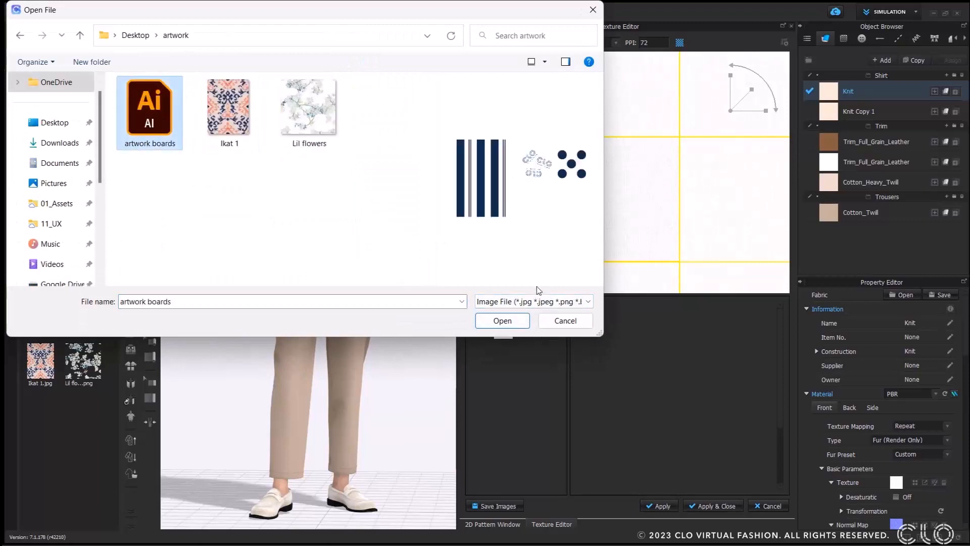
left_click(502, 321)
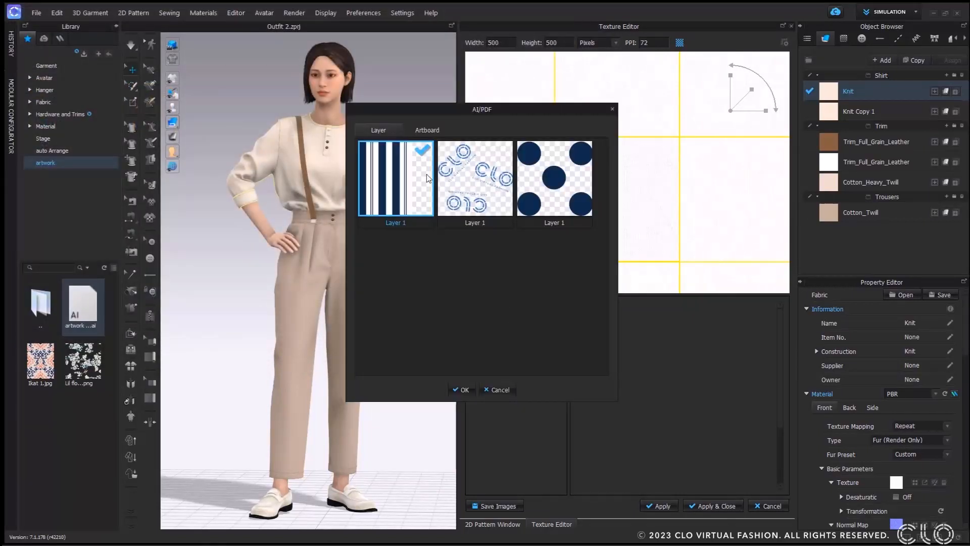
Import all three artboards as separate layers and shift the dots artwork up and left within the tile
left_click(493, 176)
left_click(556, 177)
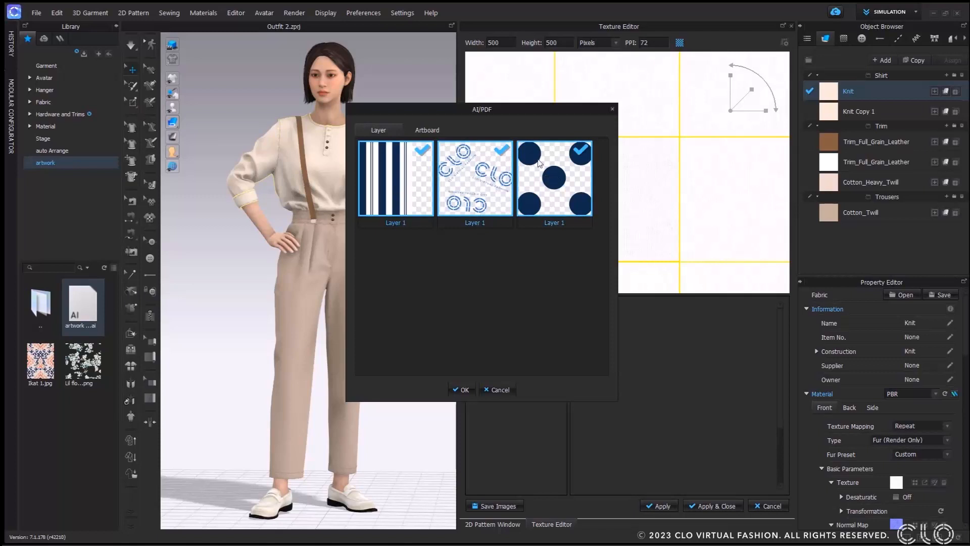
left_click(430, 132)
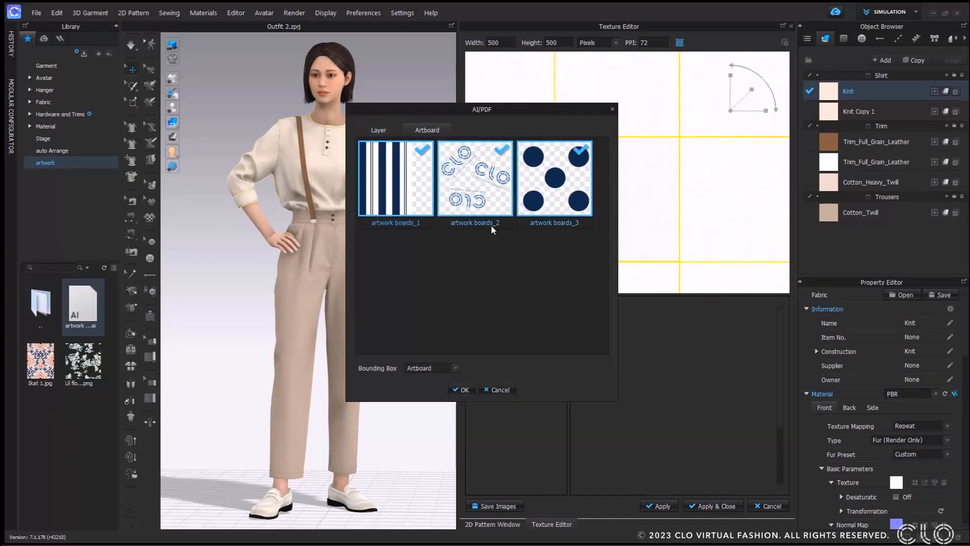
left_click(463, 389)
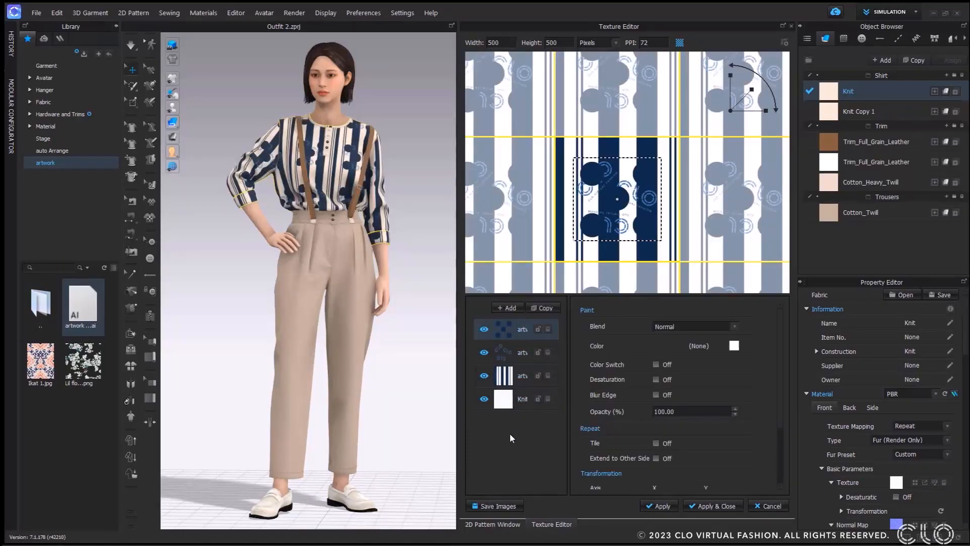
left_click_drag(624, 181, 621, 163)
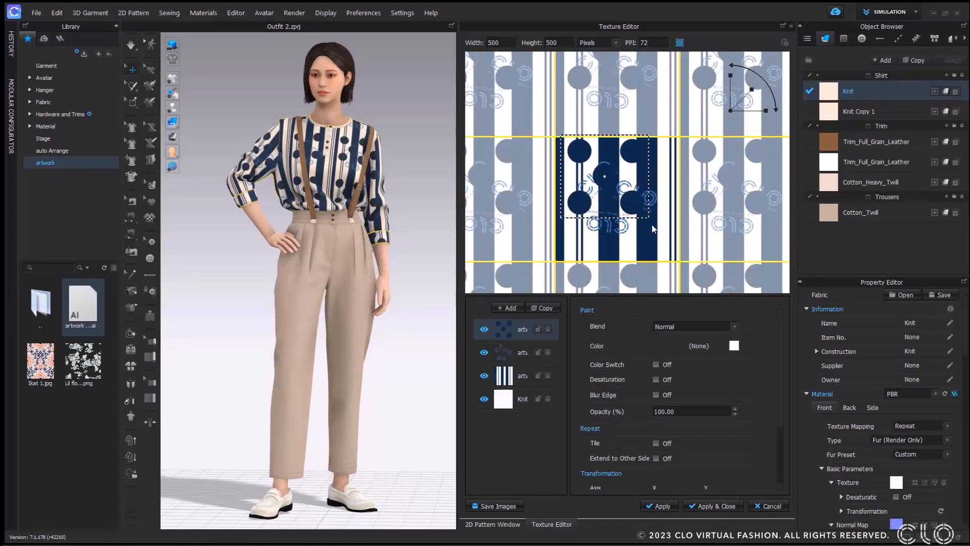
Hide the striped layer and place the CLO logo layer above the dots layer in the stacking order
left_click(514, 375)
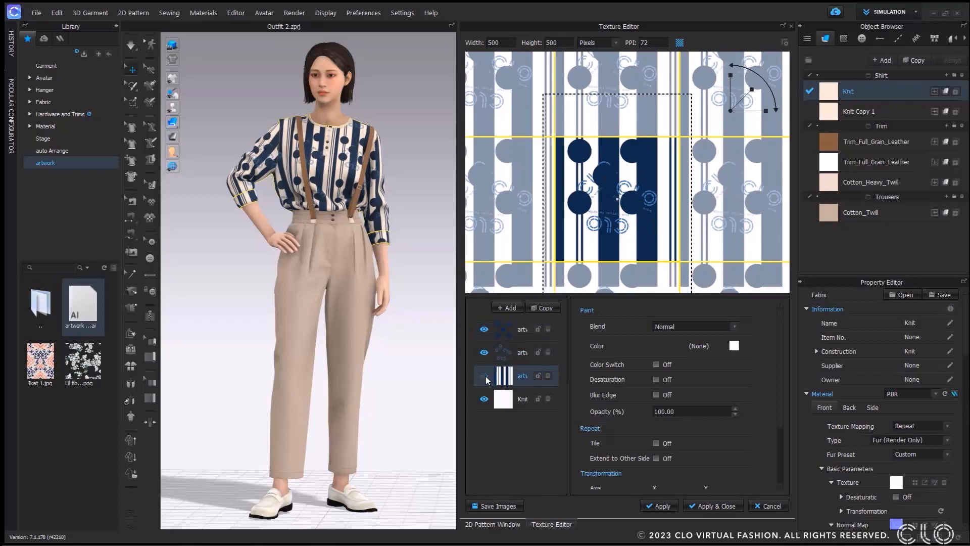
left_click(486, 376)
left_click(512, 351)
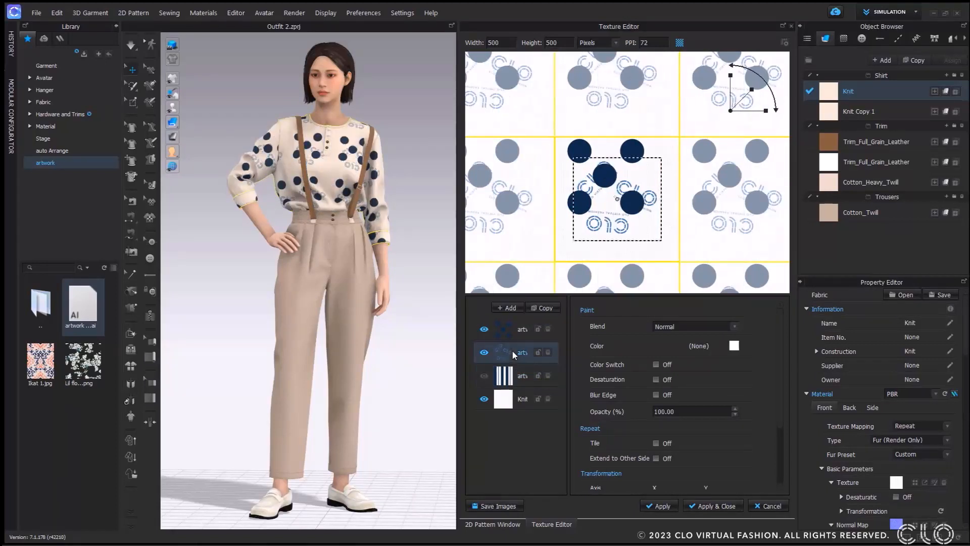
left_click_drag(512, 350, 513, 334)
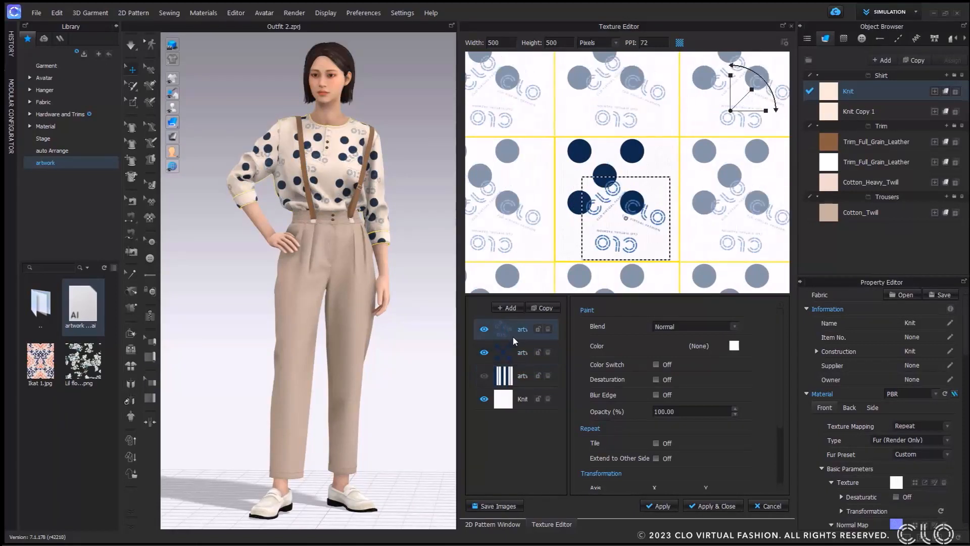
Color the CLO logo and dots layers with the dark red Coloro 005-29-22 swatch and set their blend mode to Average
left_click(519, 353, "ctrl")
left_click(734, 345)
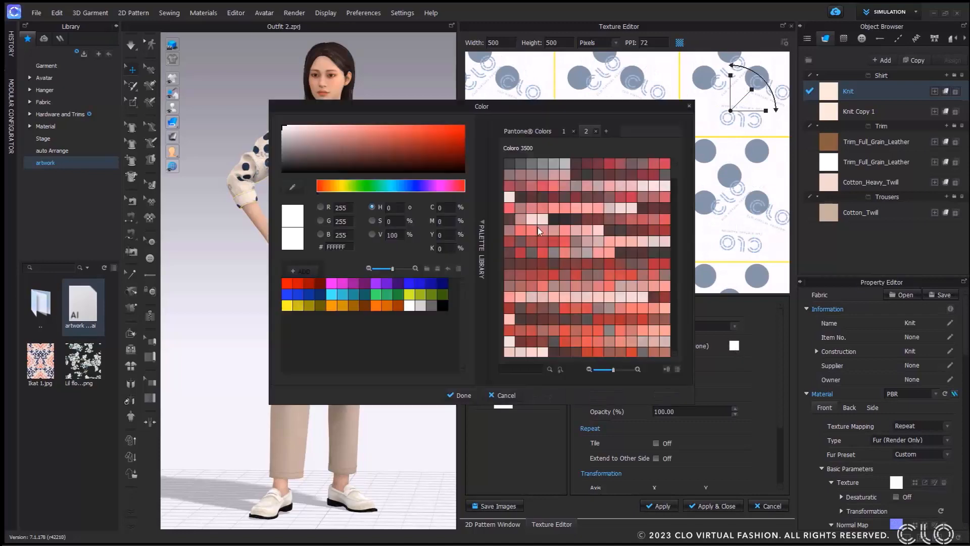
left_click(597, 217)
left_click(469, 397)
left_click(732, 328)
left_click(711, 349)
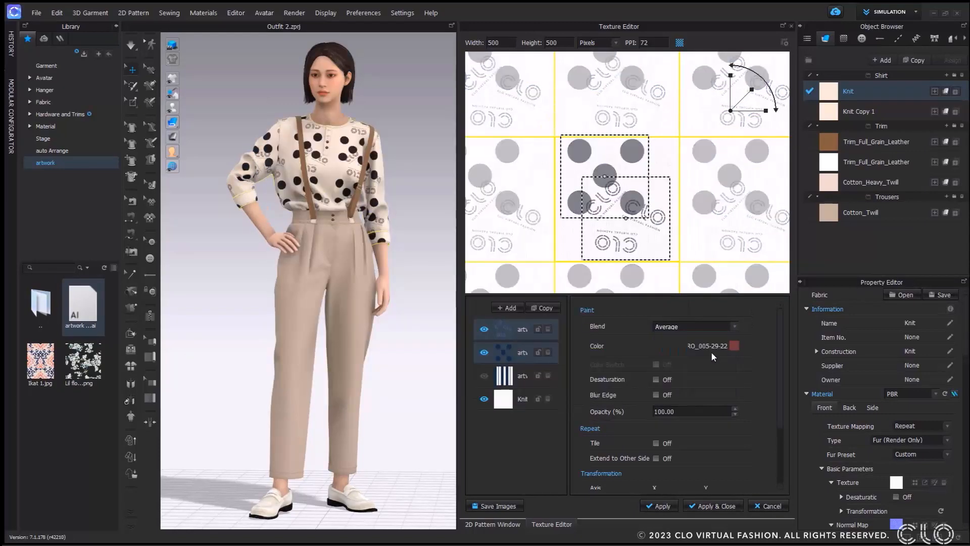
Turn on tiling for the CLO logo and dots layers and scale the dots artwork down into a small repeat
left_click(513, 352)
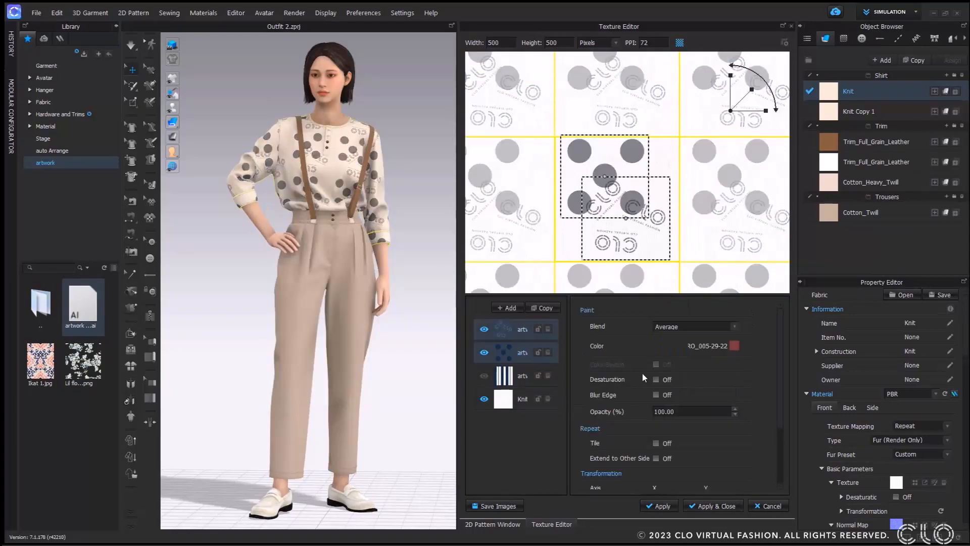
left_click(655, 443)
left_click(509, 355)
left_click_drag(751, 89, 736, 104)
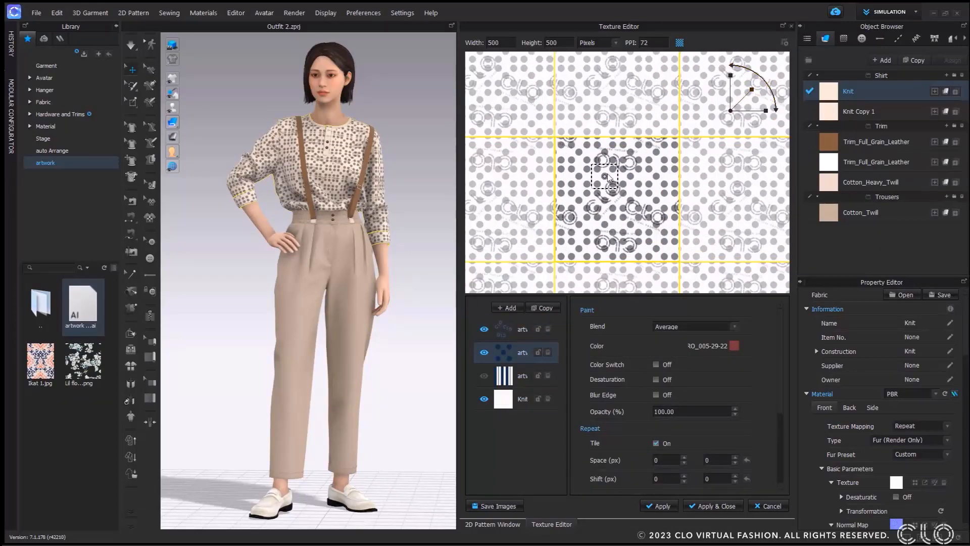
left_click_drag(612, 188, 618, 196)
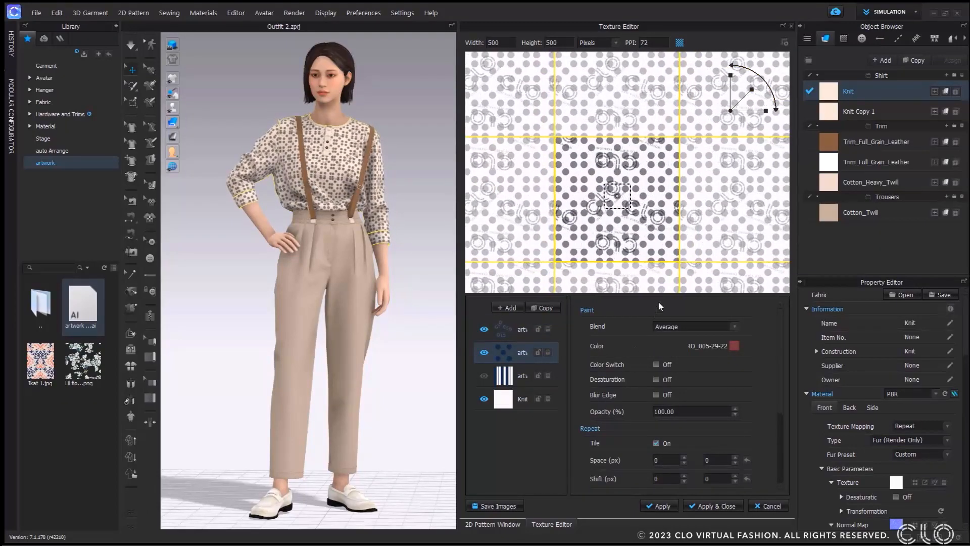
left_click_drag(753, 91, 763, 91)
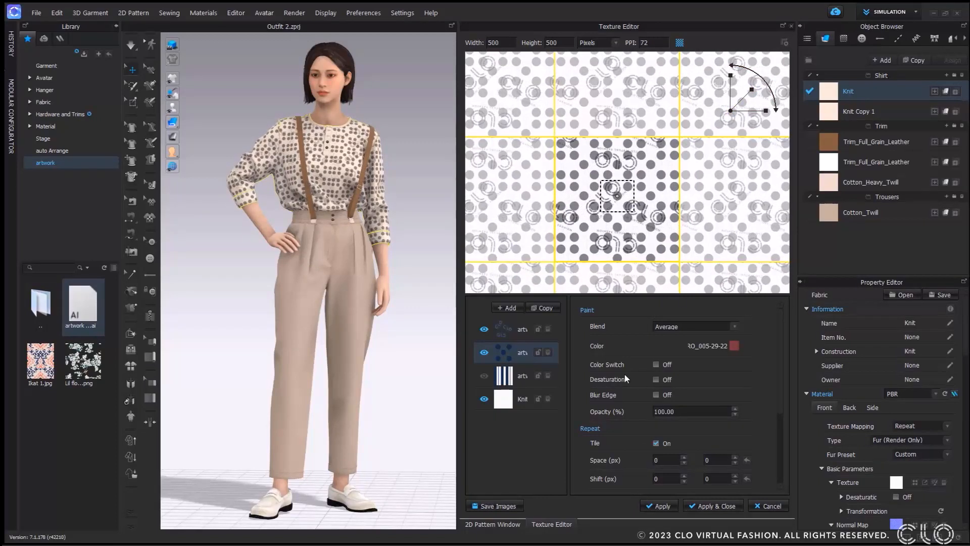
scroll(657, 381, "down", 3)
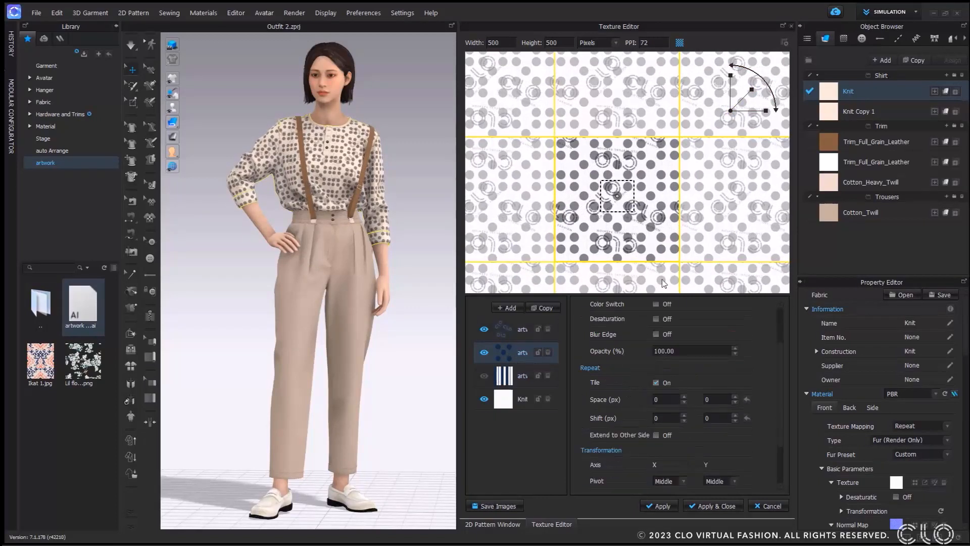
left_click(511, 378)
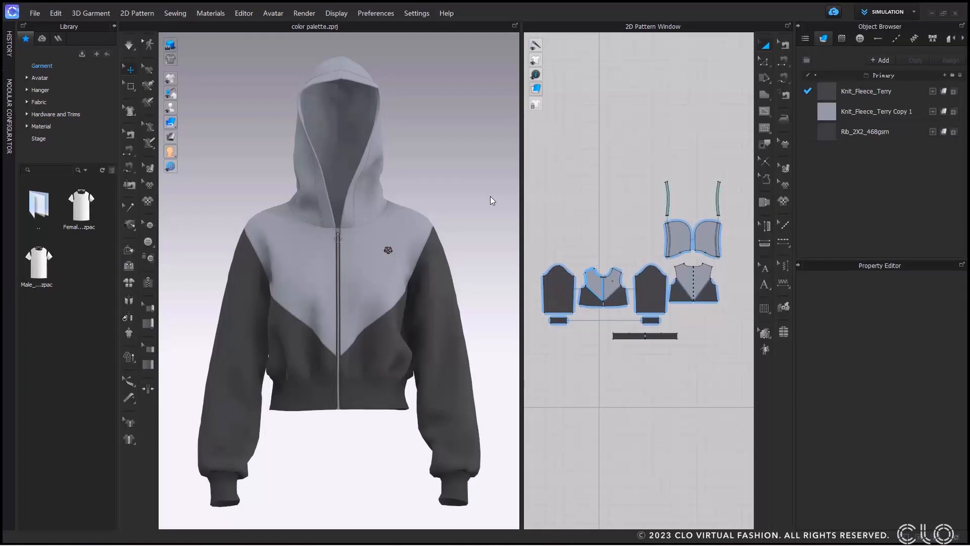
Recolor the Knit_Fleece_Terry and Rib_2X2_468gsm fabrics of the hoodie with the saved dark purple swatch 4C3254
left_click(832, 93)
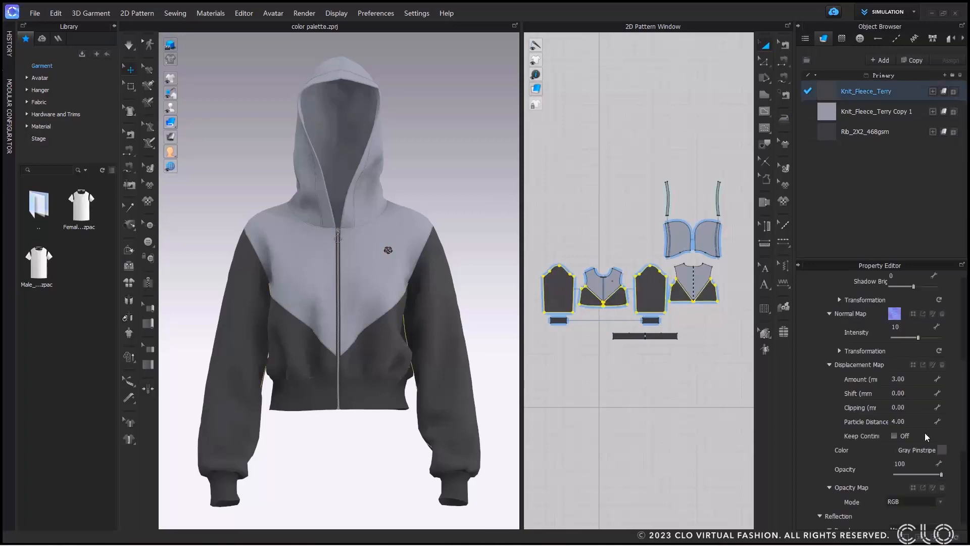
left_click(942, 450)
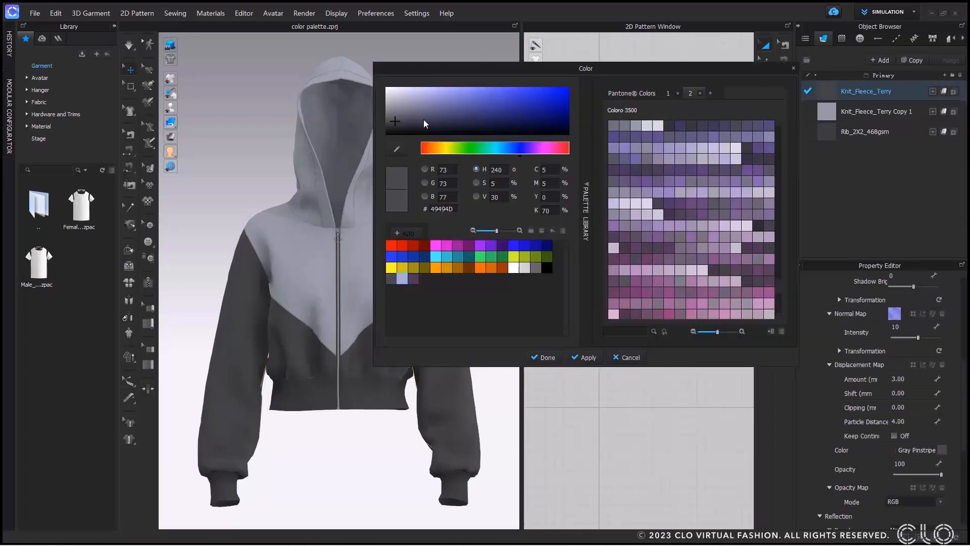
left_click(413, 279)
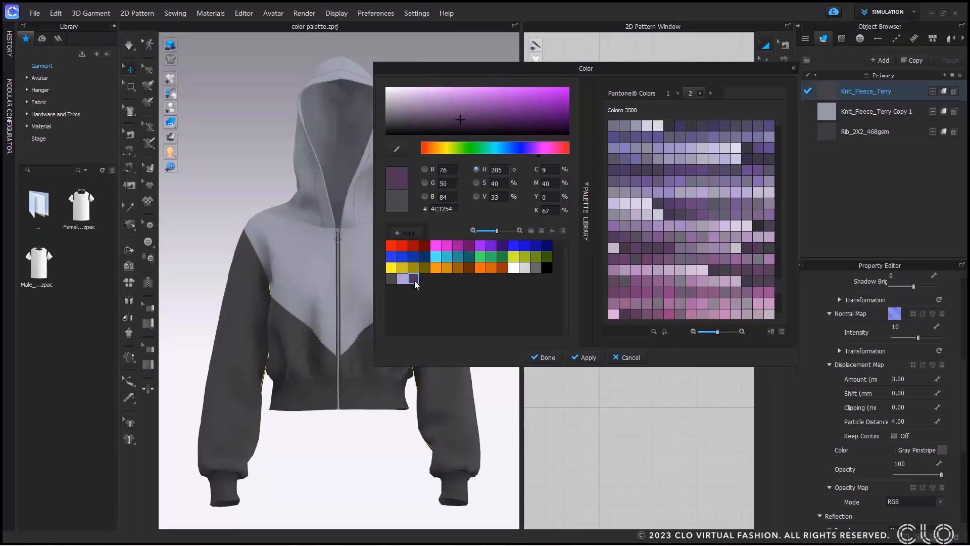
left_click(583, 358)
left_click(824, 131)
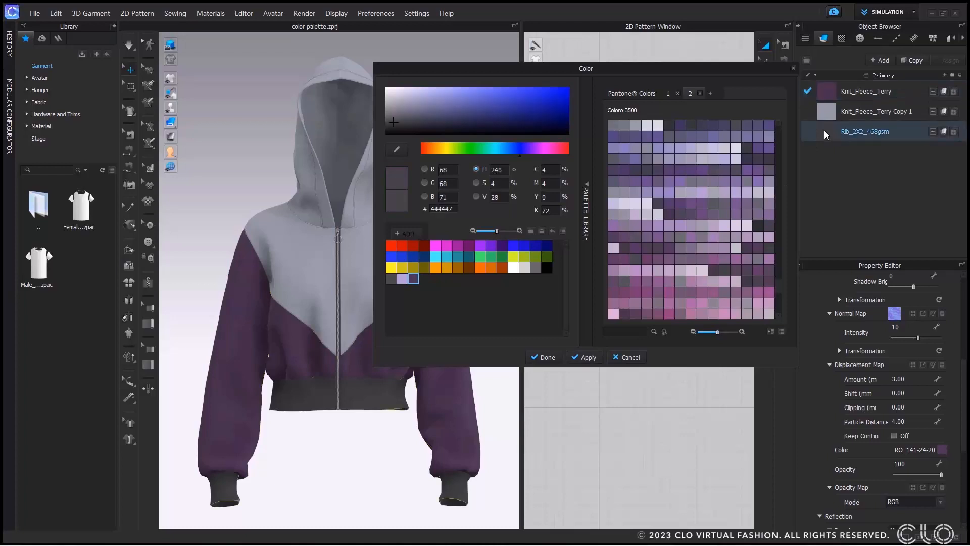
left_click(417, 278)
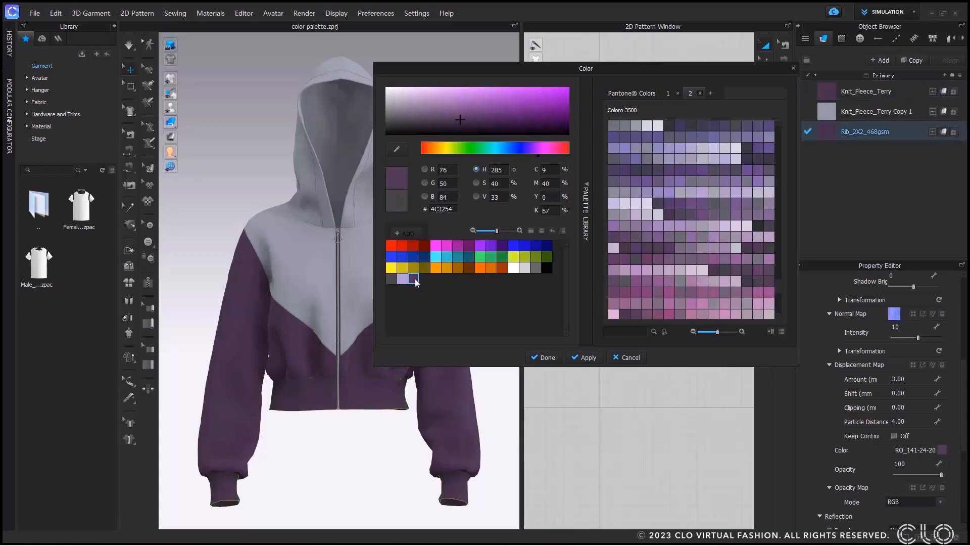
Recolor the Knit_Fleece_Terry Copy 1 fabric with the saved lavender swatch AD9FD0
left_click(832, 112)
left_click(402, 278)
left_click(576, 357)
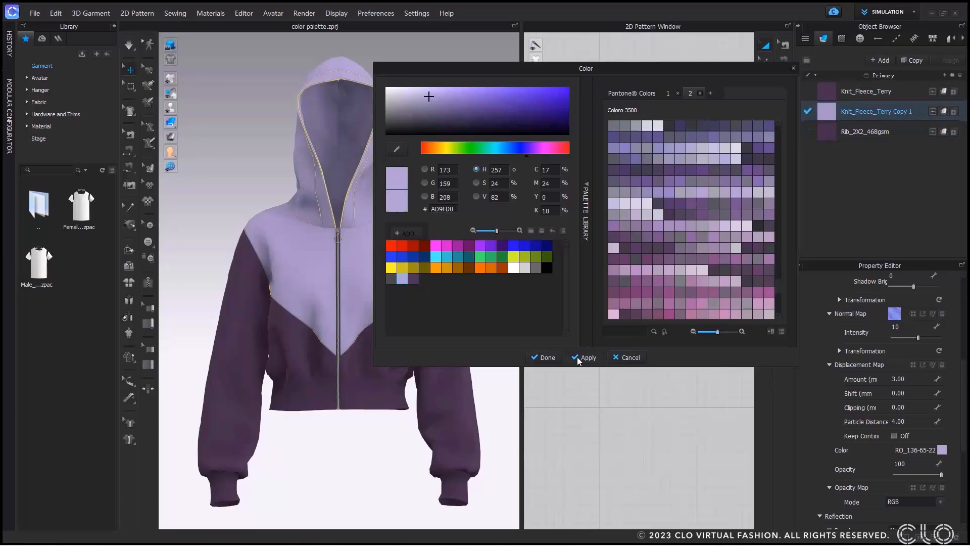
Color the teeth of the hoodie's front zipper with the saved dark purple swatch 4C3254
scroll(347, 226, "up", 8)
scroll(321, 277, "up", 3)
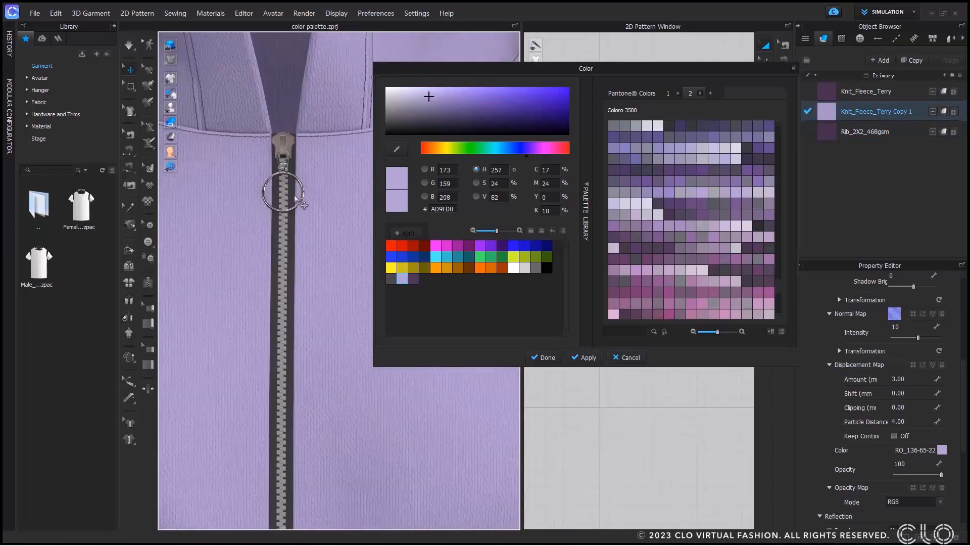
left_click(285, 241)
left_click(826, 344)
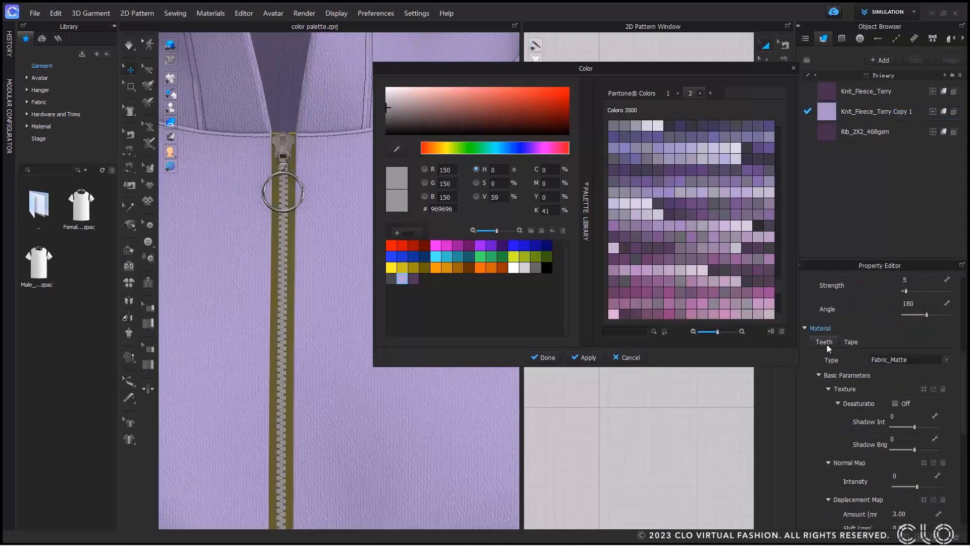
scroll(947, 481, "down", 5)
left_click(413, 278)
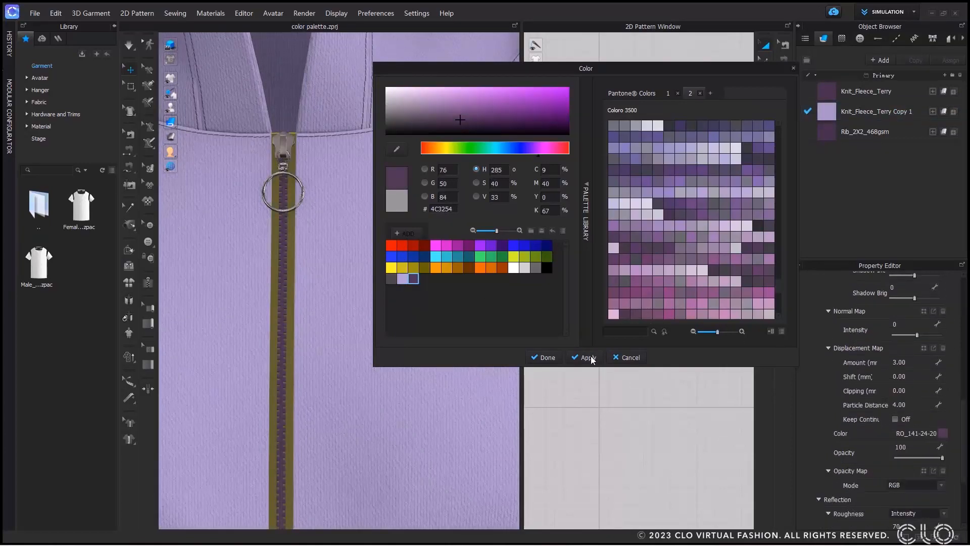
Color the zipper's tape with the saved lavender swatch AD9FD0 and view the whole hoodie
scroll(813, 313, "up", 4)
left_click(853, 312)
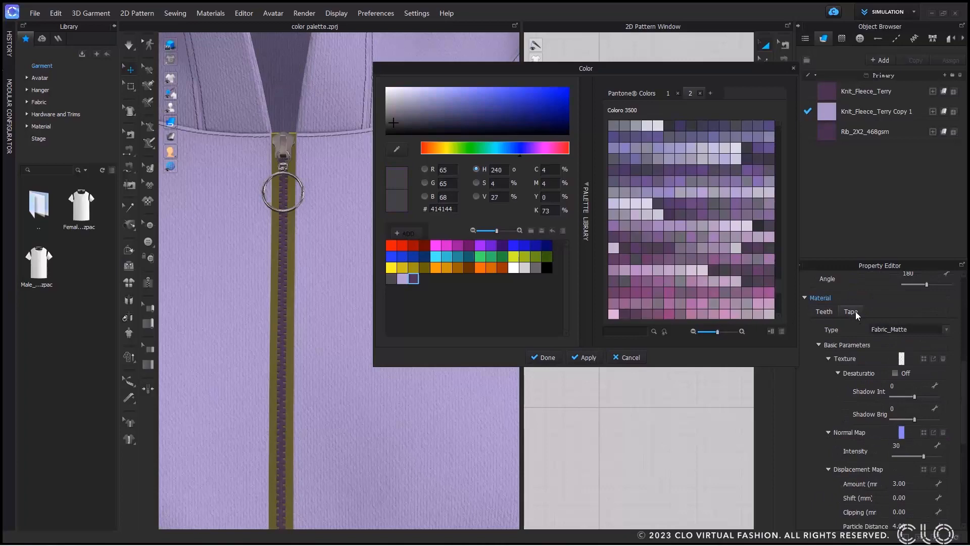
left_click(404, 277)
left_click(585, 358)
scroll(321, 229, "down", 6)
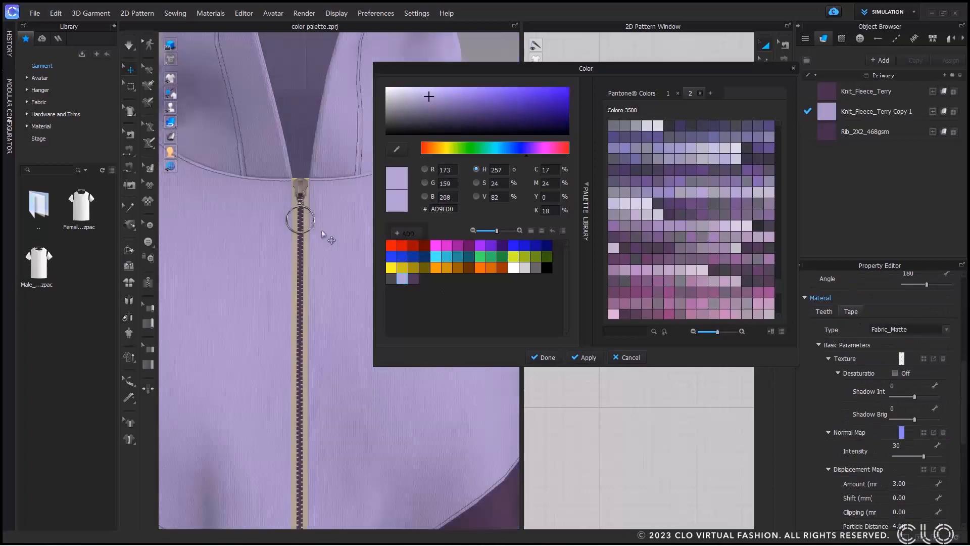
middle_click_drag(289, 213, 261, 211)
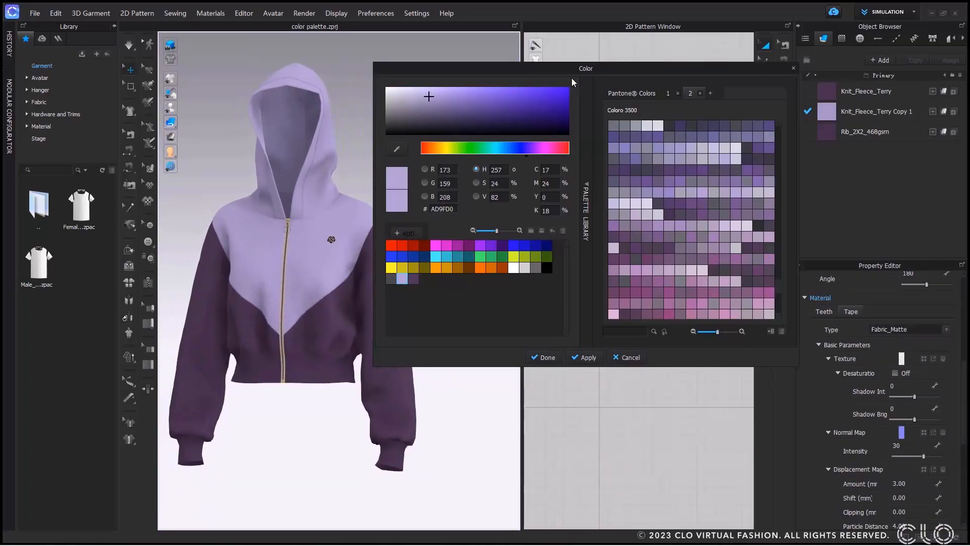
left_click_drag(559, 69, 608, 67)
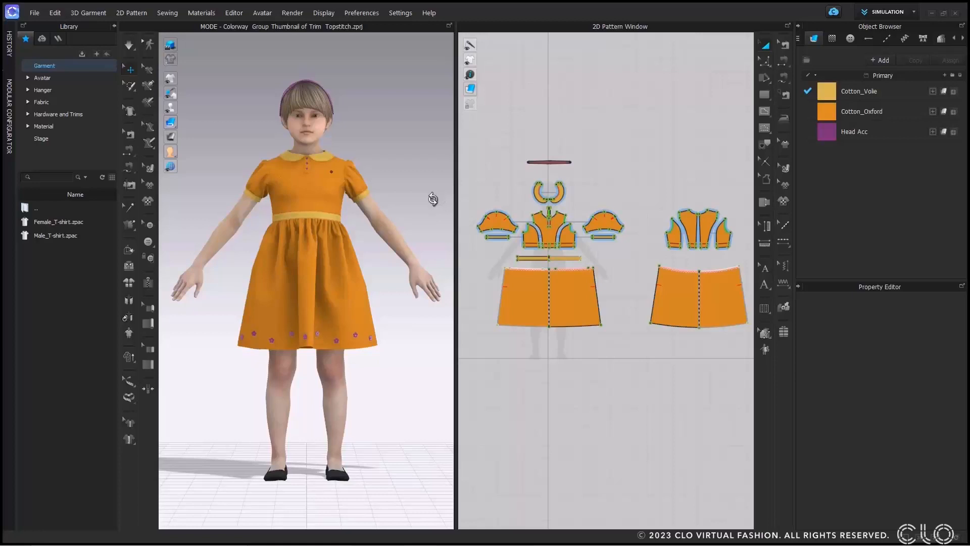
Open the Colorway editor for the child's orange dress
right_click_drag(427, 201, 409, 202)
left_click(229, 12)
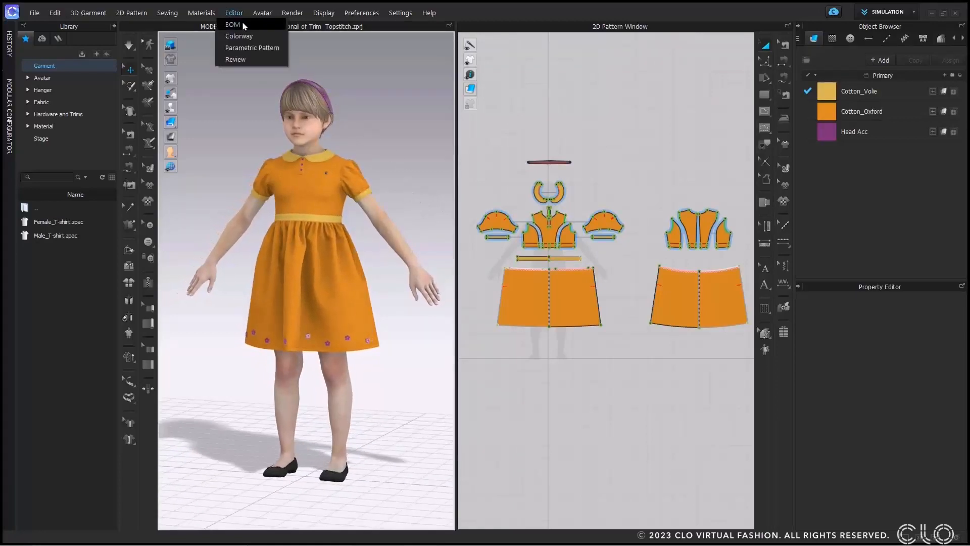
left_click(233, 38)
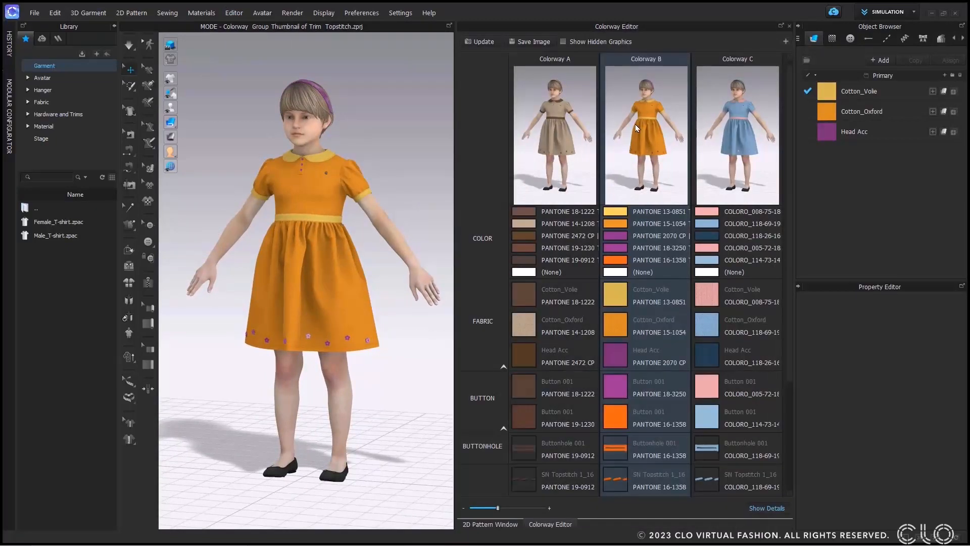
Compare the dress in Colorway A, Colorway B and Colorway C, ending on Colorway B
left_click(556, 131)
left_click(650, 128)
left_click(738, 120)
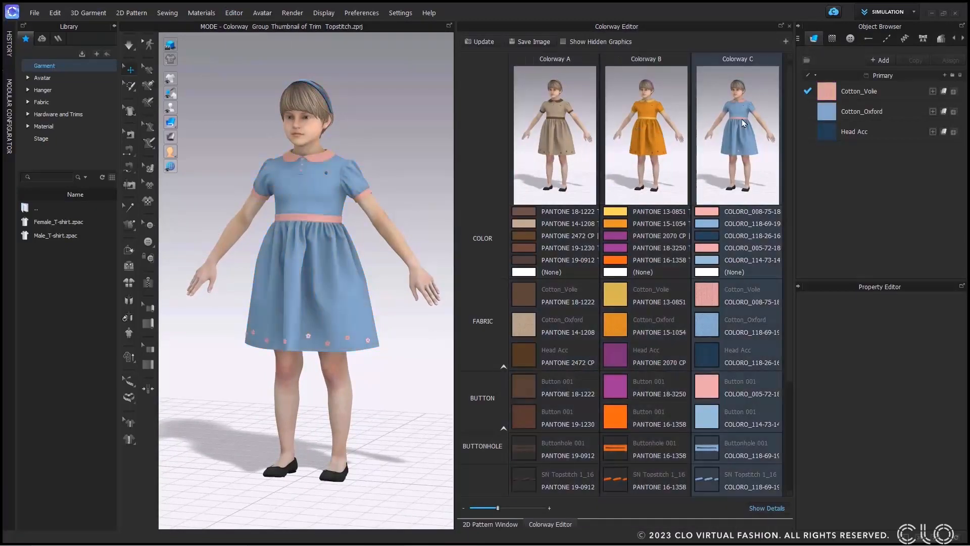
left_click(642, 128)
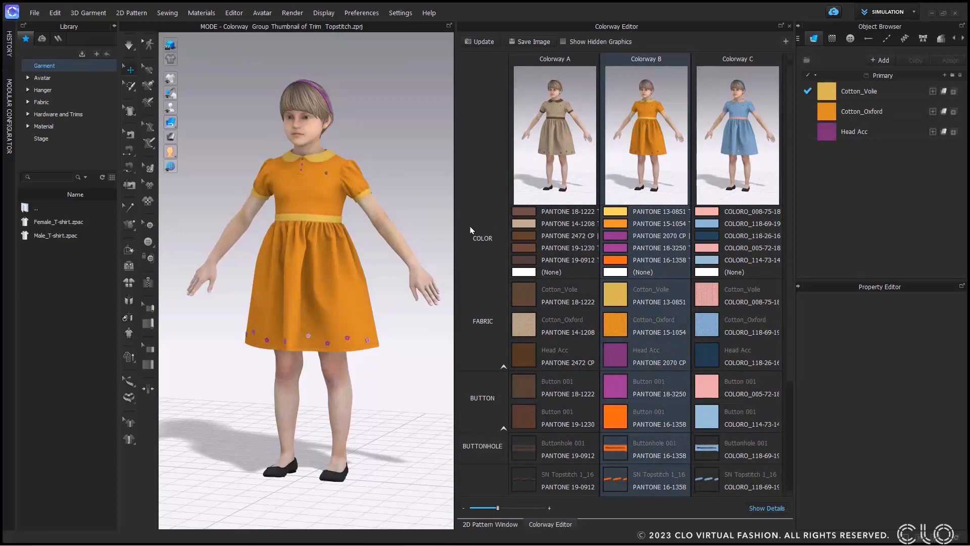
Collapse the Fabric, Button, Topstitch and Trim groups in the Colorway Editor and expand the Trim group again
scroll(505, 309, "down", 3)
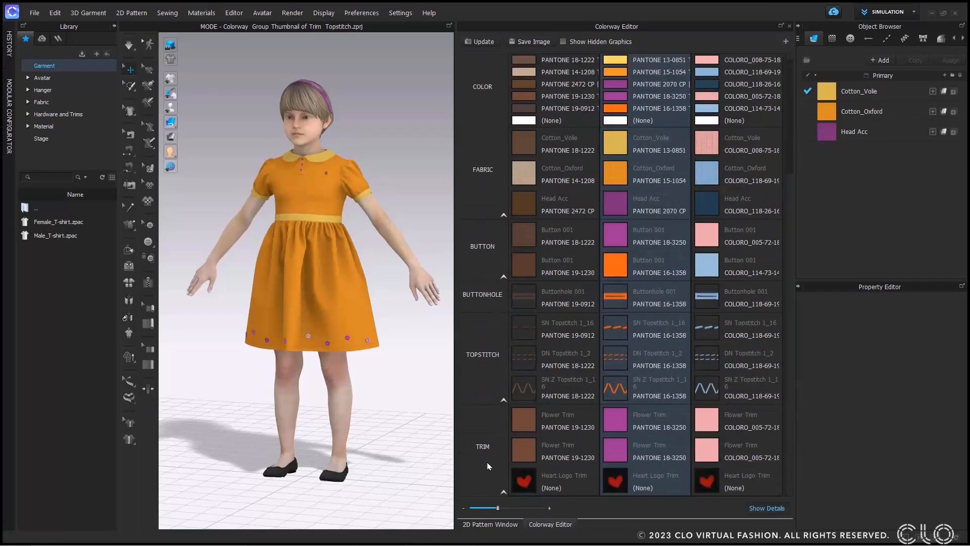
scroll(503, 305, "up", 1)
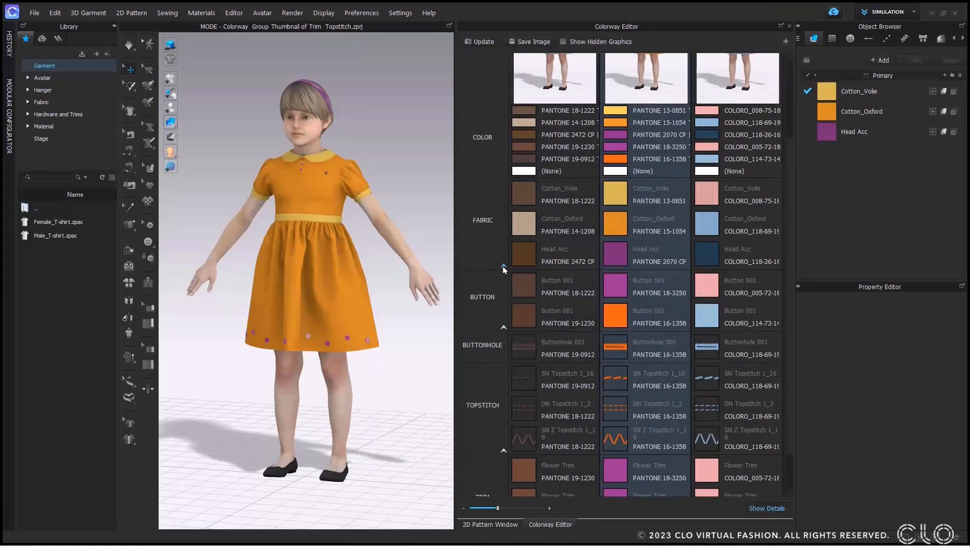
left_click(503, 267)
left_click(501, 278)
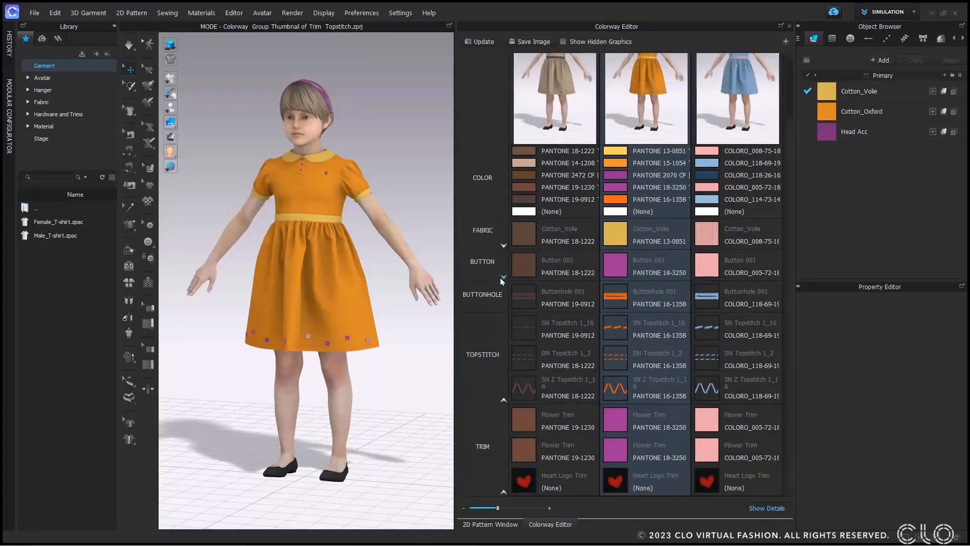
left_click(503, 399)
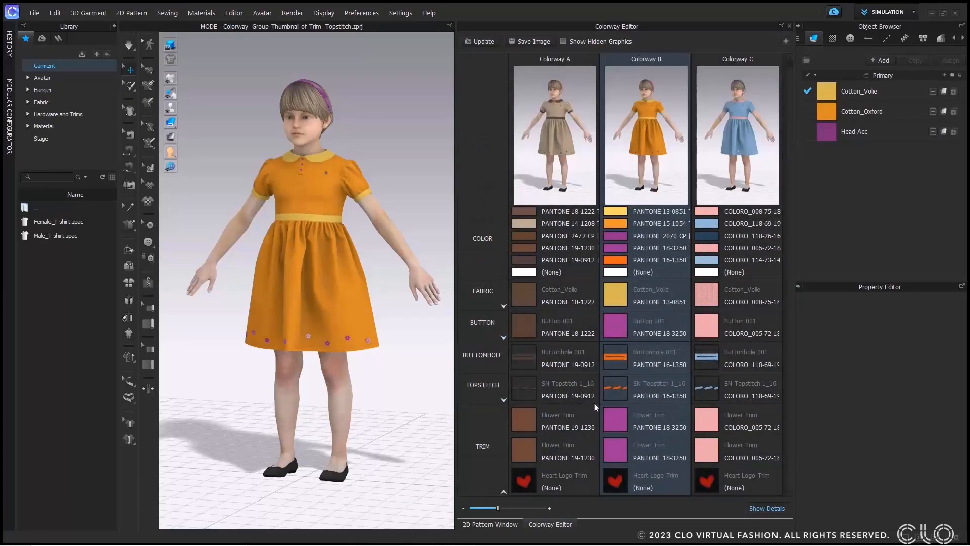
left_click(504, 492)
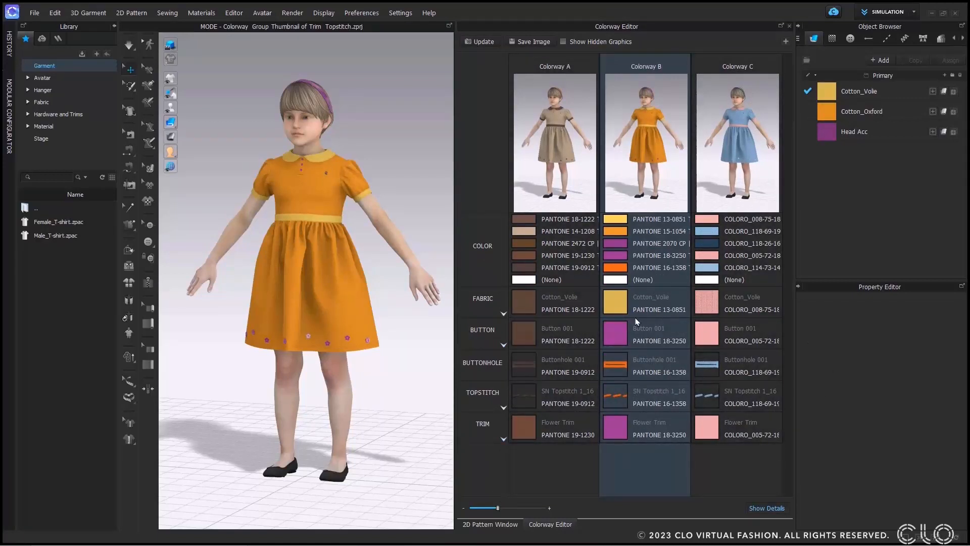
left_click(503, 440)
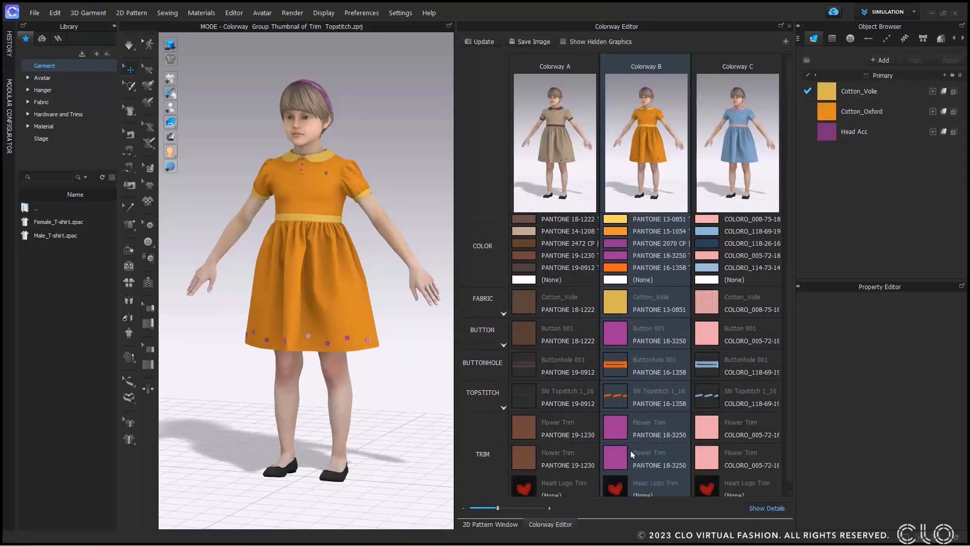
scroll(632, 454, "down", 1)
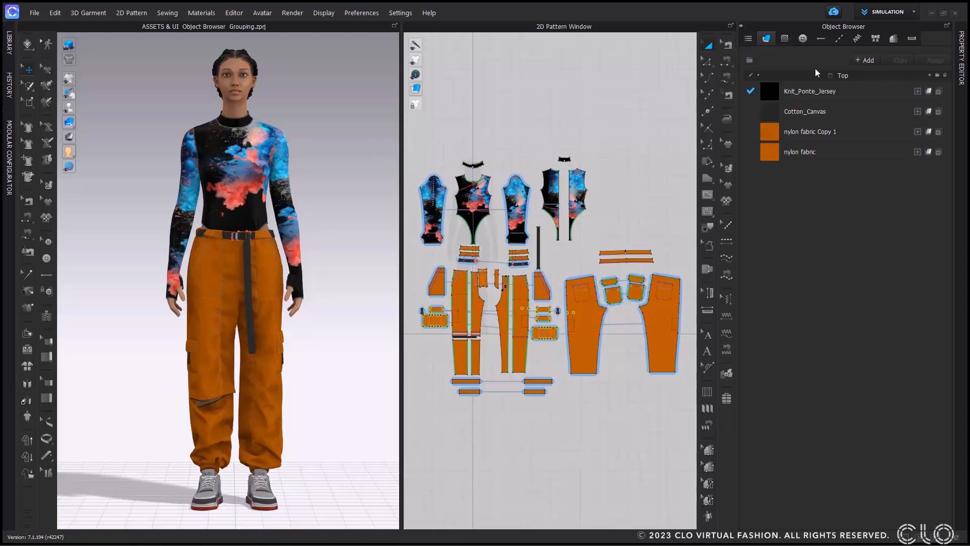
Add four new fabric groups below the Top group, keeping their placeholder names
left_click(752, 61)
left_click(750, 61)
left_click(750, 60)
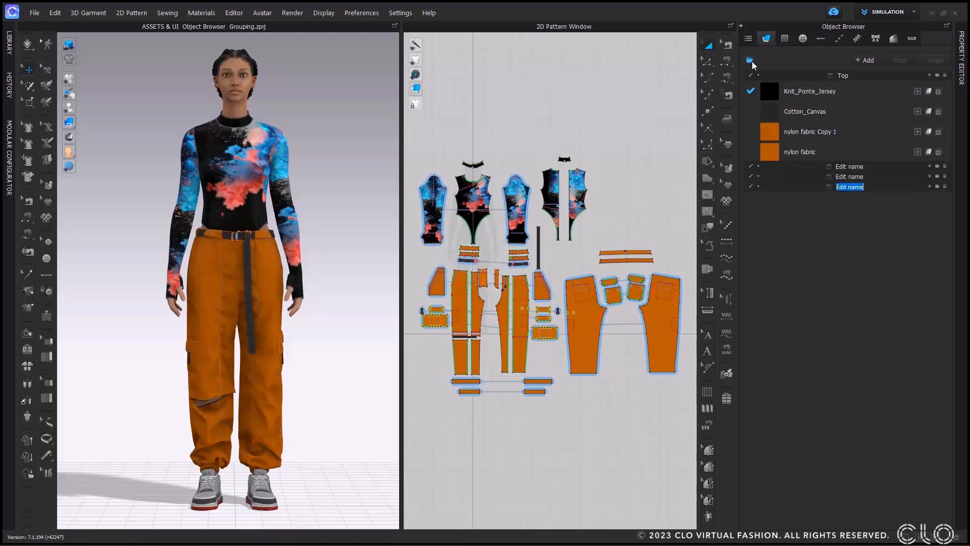
left_click(749, 60)
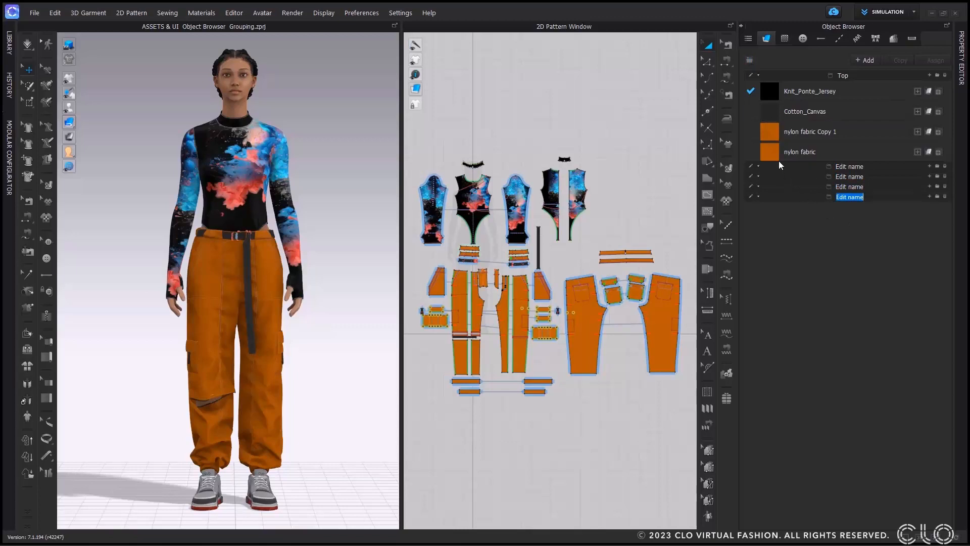
left_click(790, 167)
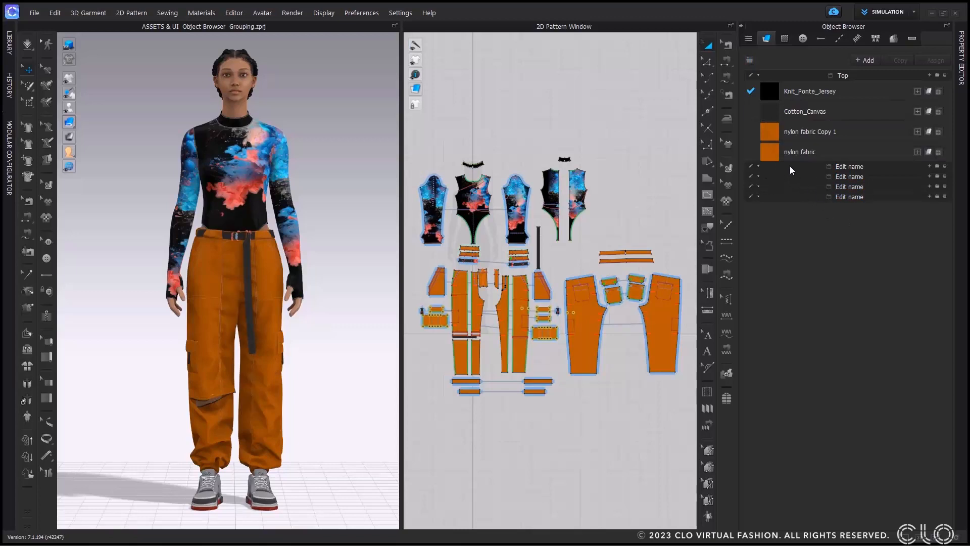
Rename the first new fabric group as Bottoms, and collapse and re-expand the Top group
left_click(752, 168)
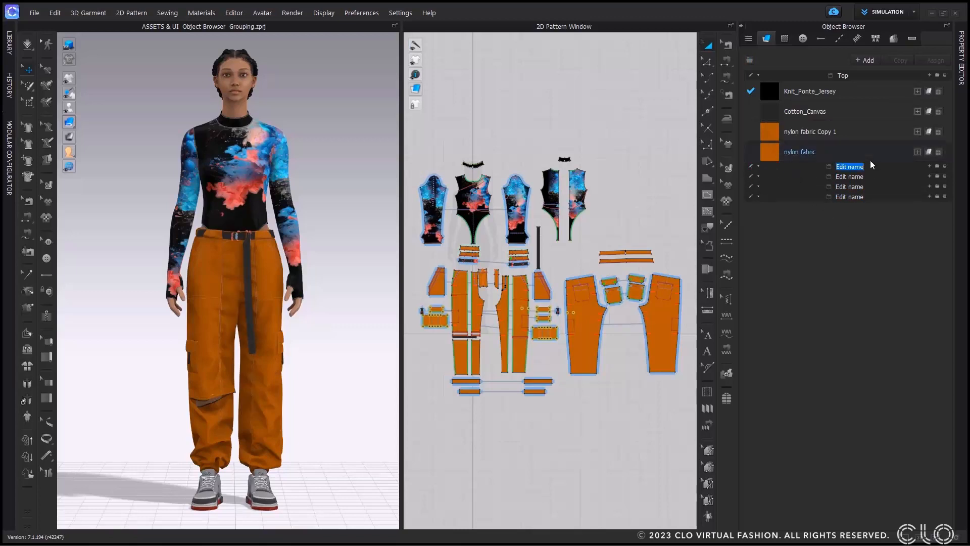
type("Bottoms")
key("Return")
left_click(759, 75)
left_click(758, 76)
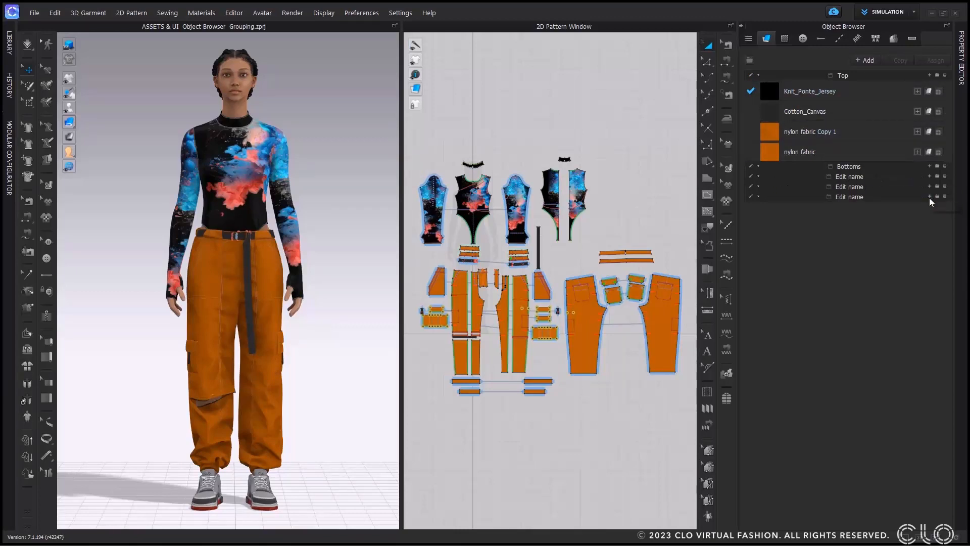
Add a blank fabric and the Cotton_Oxford fabric file to the last unnamed group
left_click(930, 196)
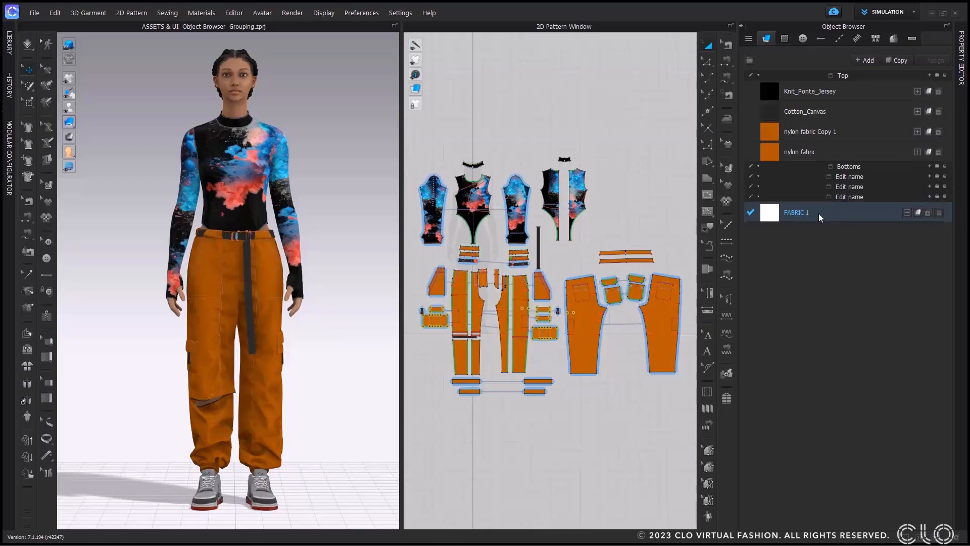
left_click(937, 197)
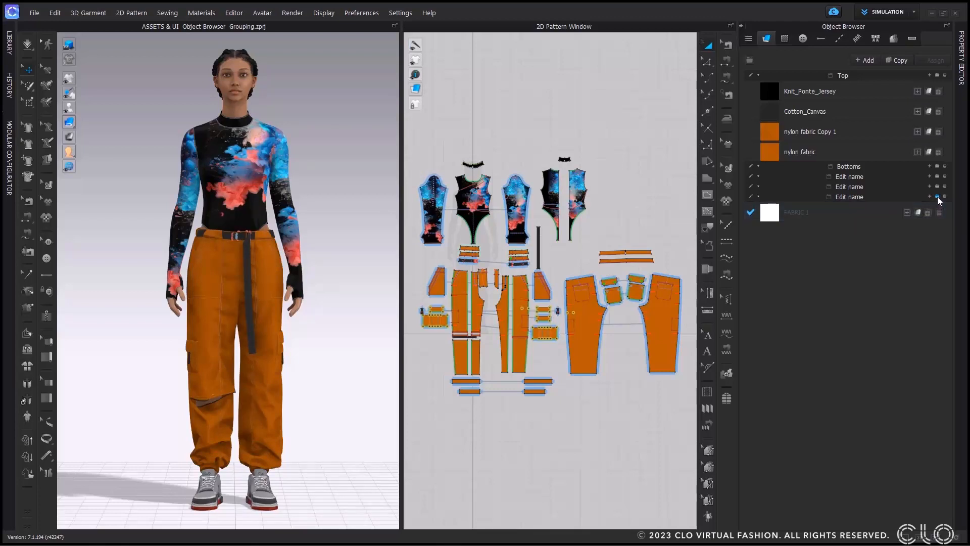
scroll(255, 182, "down", 3)
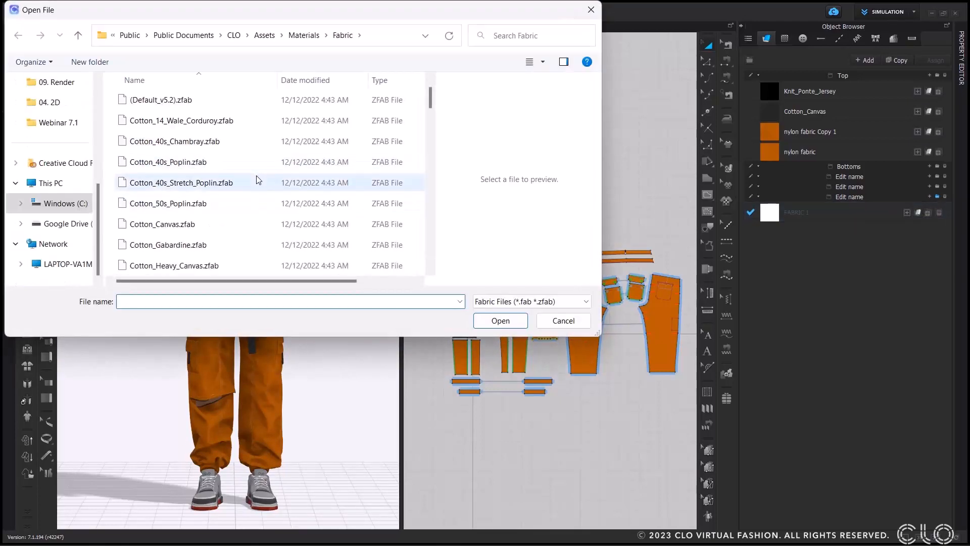
left_click(255, 182)
left_click(507, 326)
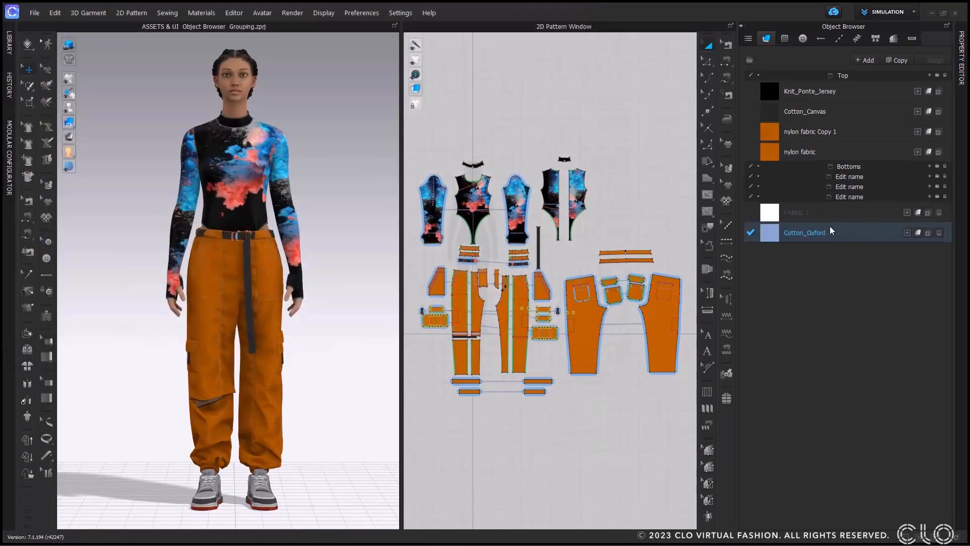
Load the SwatchOn_QL-006120_DoubleJersey fabric from the Google Drive fABRICS folder into the last unnamed group
left_click(937, 197)
scroll(56, 177, "up", 5)
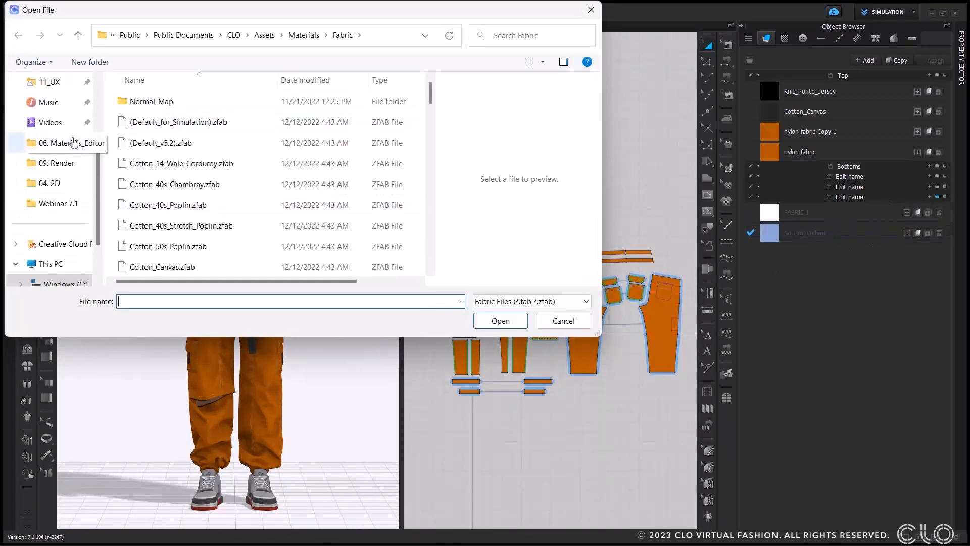
left_click(66, 122)
double_click(178, 163)
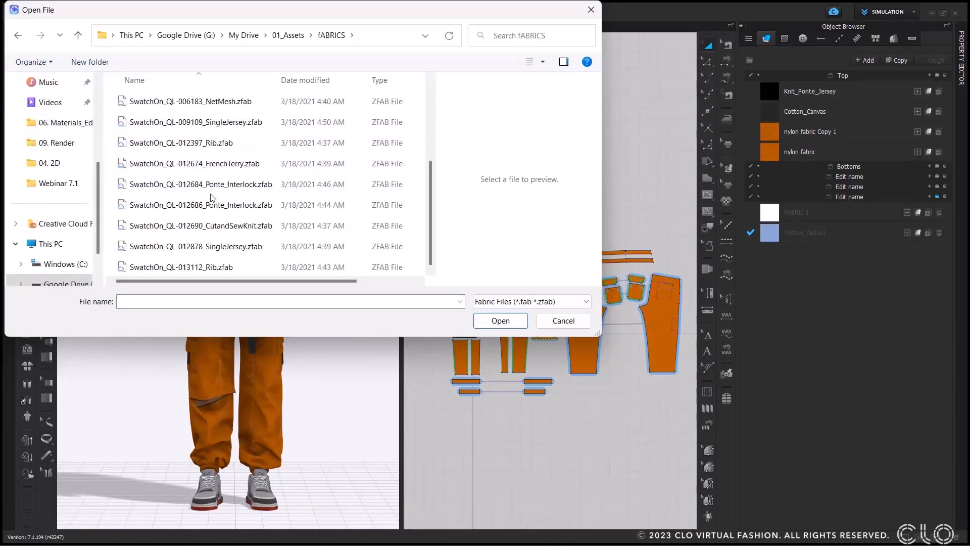
scroll(192, 141, "up", 2)
scroll(182, 177, "down", 2)
left_click(202, 182)
left_click(500, 322)
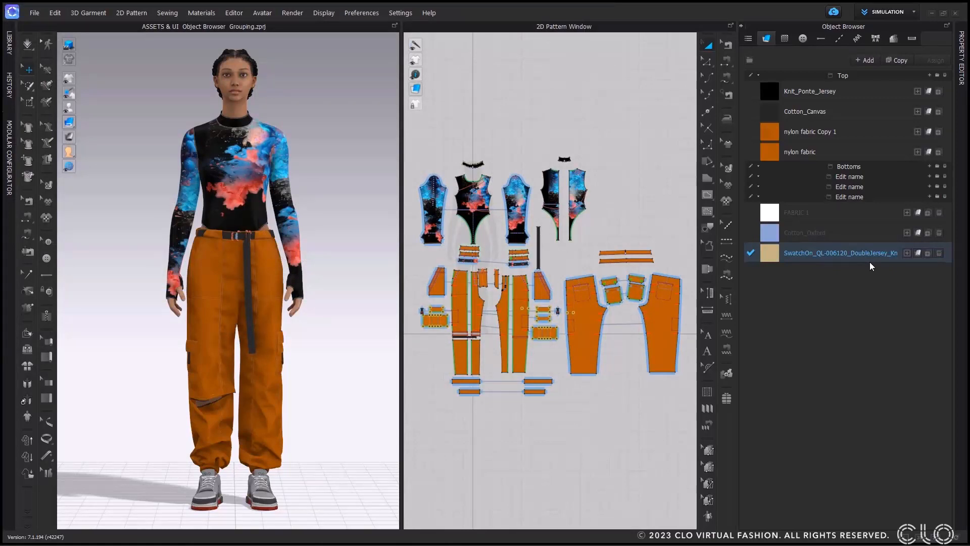
Delete the three unnamed fabric groups, leaving only the Top and Bottoms groups
left_click(944, 196)
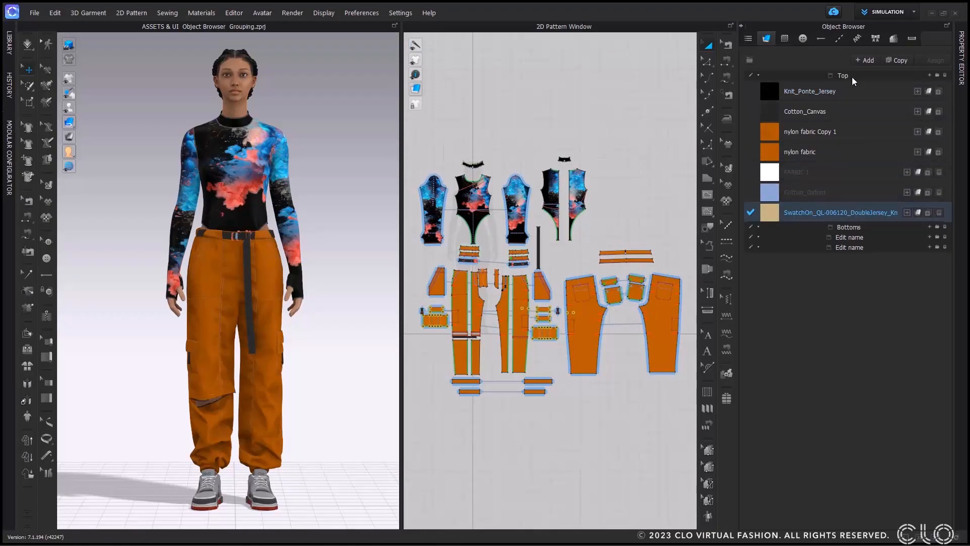
left_click(945, 237)
left_click(945, 238)
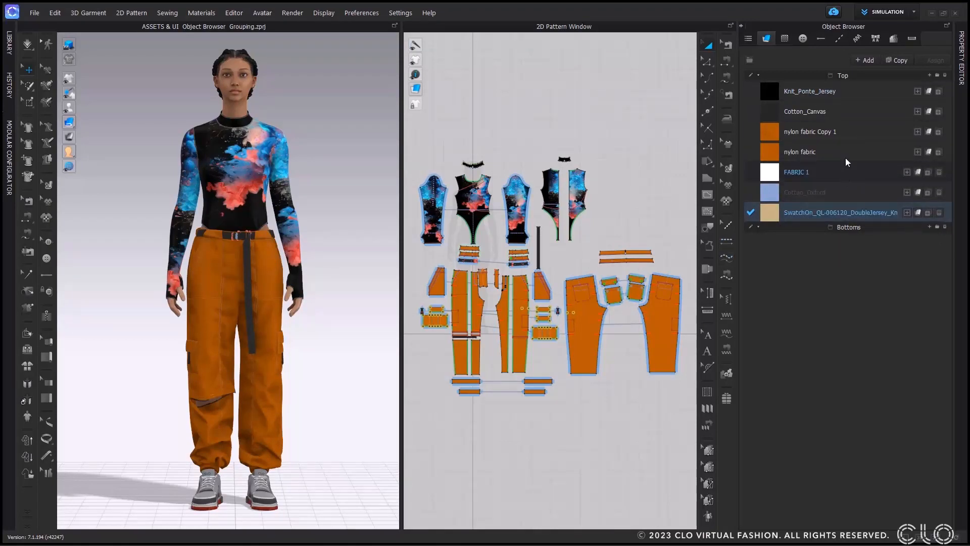
Move nylon fabric and nylon fabric Copy 1 into the Bottoms group, and copy Cotton_Canvas there using Drop as Copying
left_click_drag(847, 154, 857, 245)
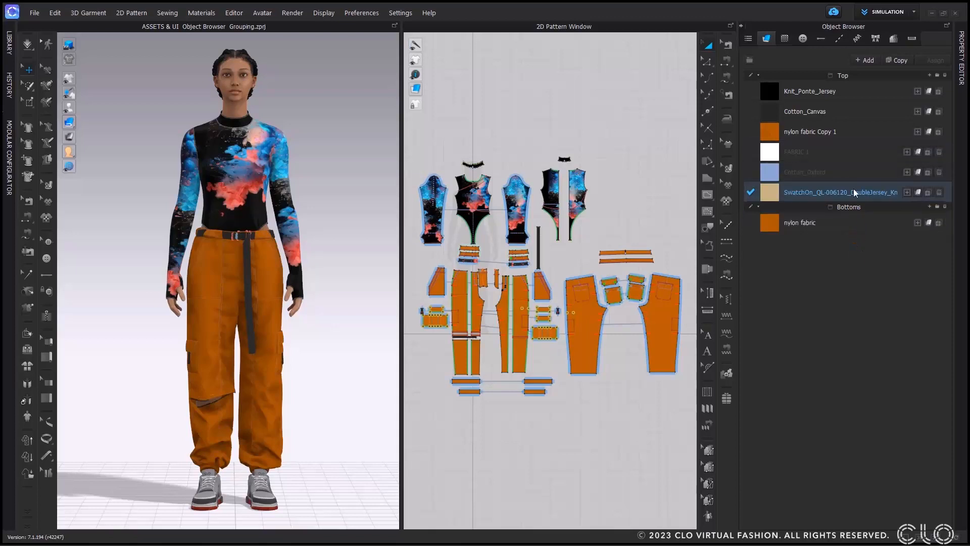
left_click_drag(832, 132, 858, 243)
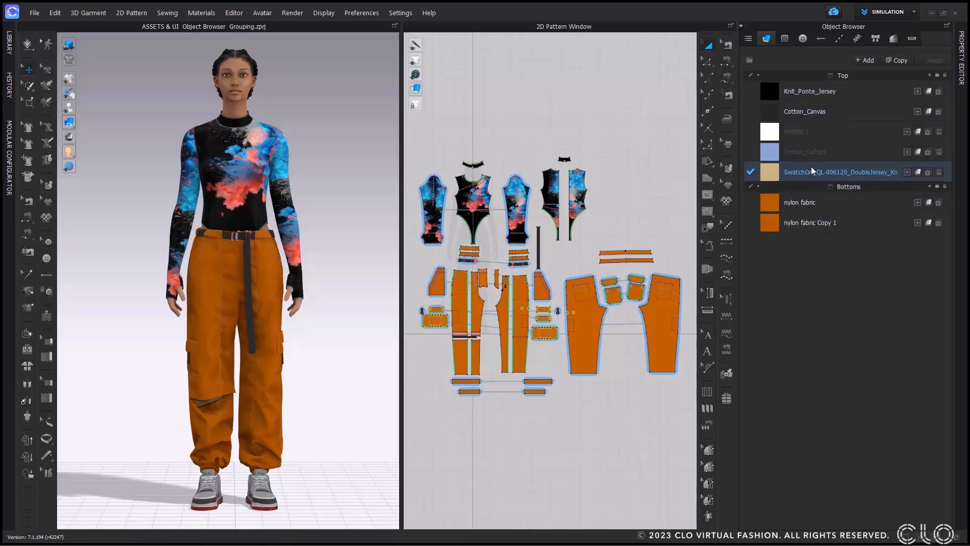
right_click(841, 114)
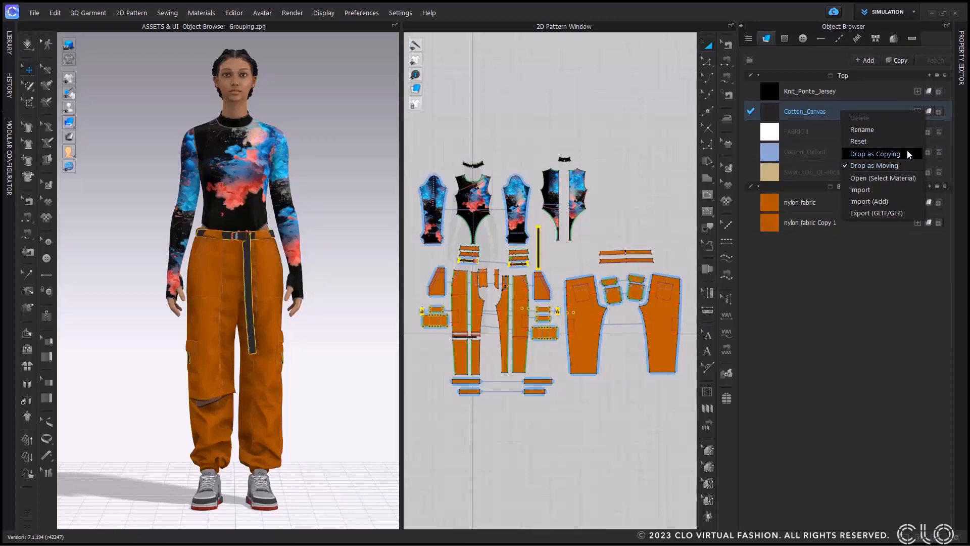
left_click(908, 156)
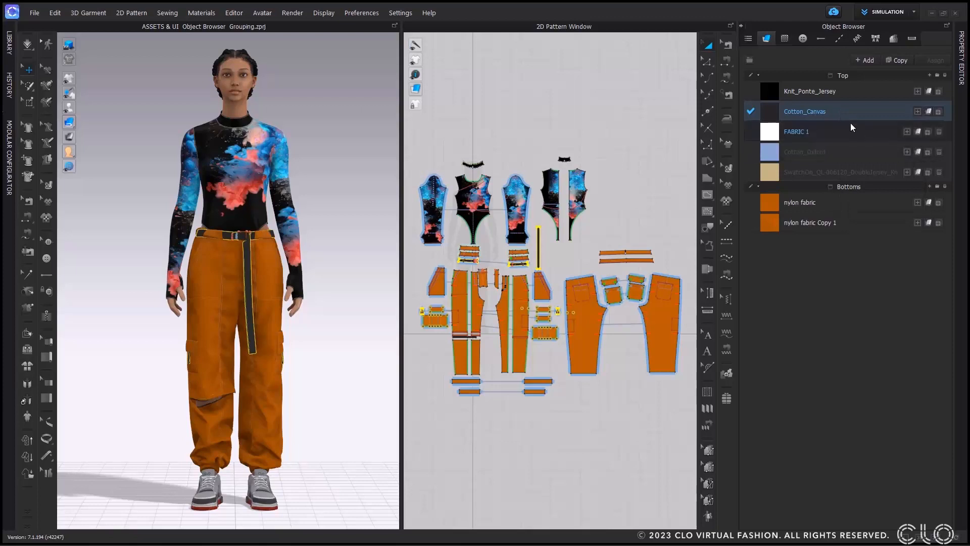
left_click_drag(834, 116, 833, 248)
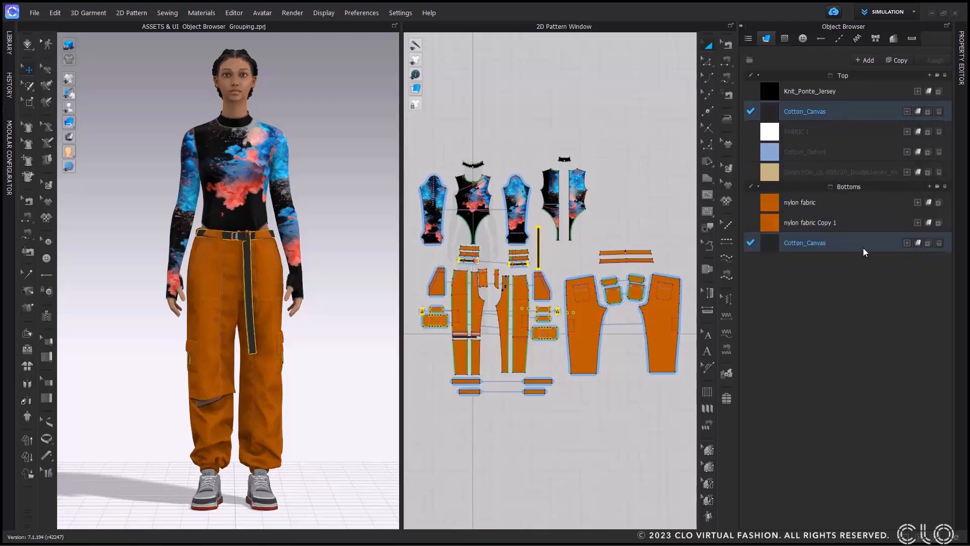
Examine the material properties of the selected Cotton_Canvas fabrics
left_click(771, 120)
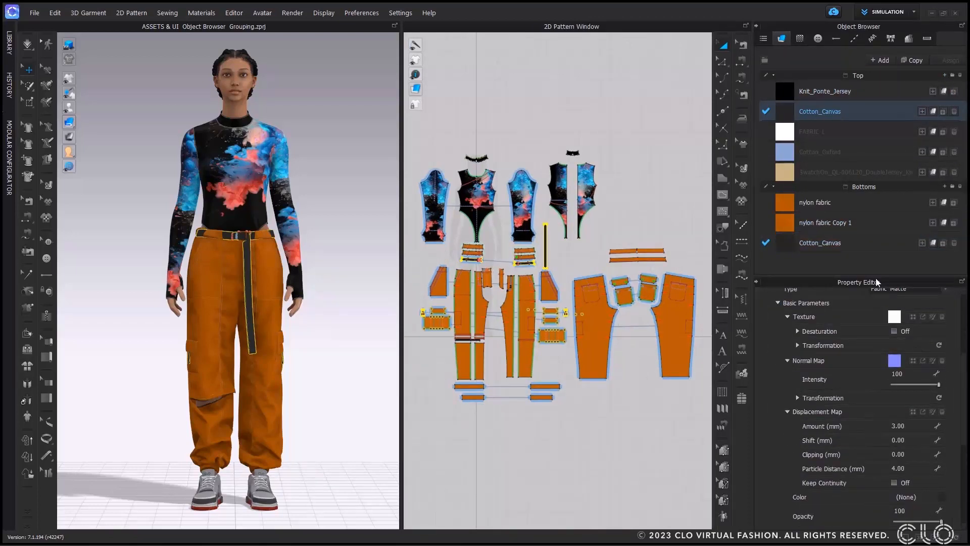
scroll(889, 353, "down", 2)
left_click(942, 437)
left_click(608, 251)
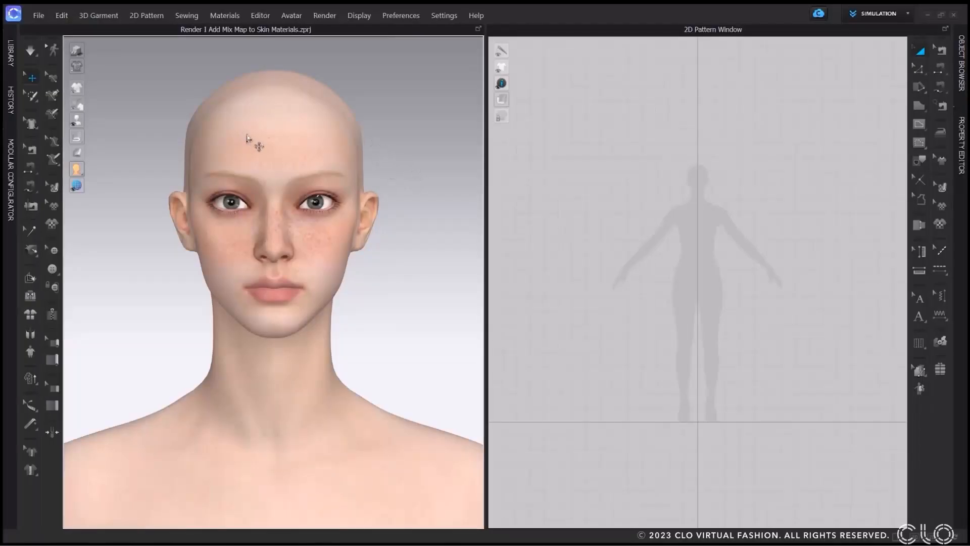
Set the material type of the avatar's face to Skin (Render Only) and go to its Subsurface Scattering parameters
left_click(268, 134)
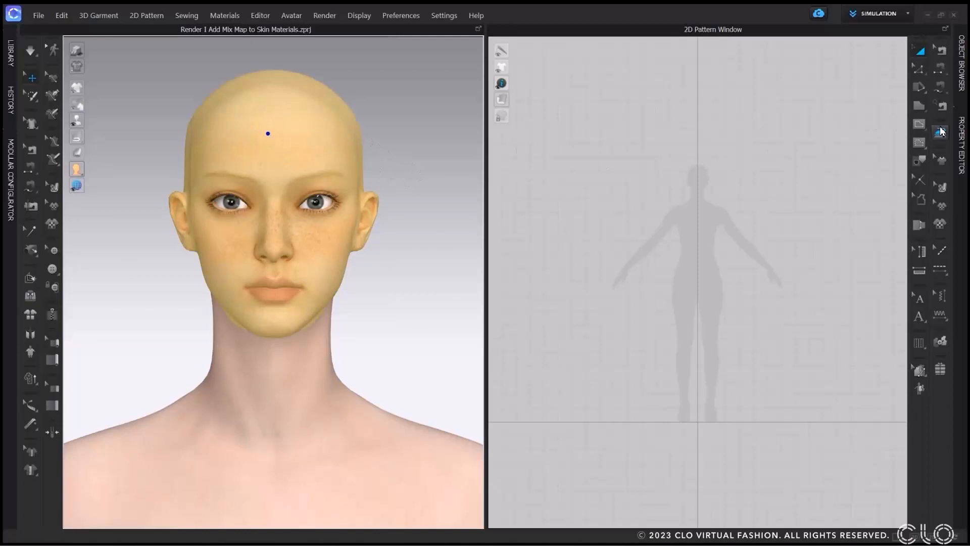
left_click(963, 136)
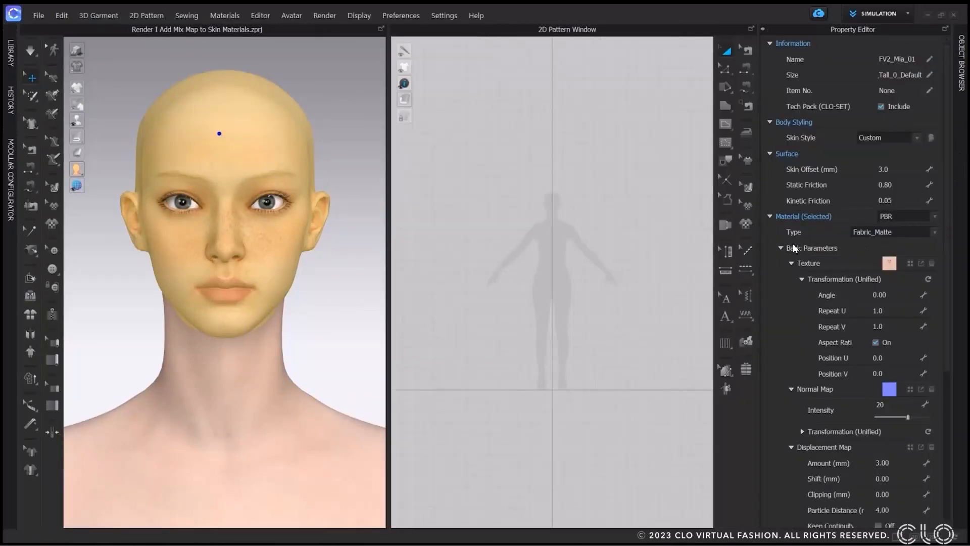
left_click(935, 235)
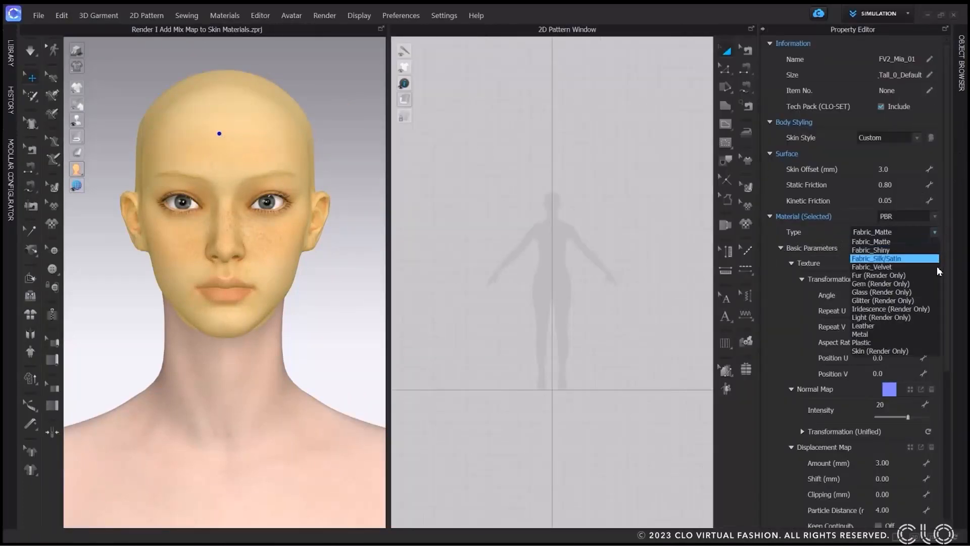
left_click(925, 351)
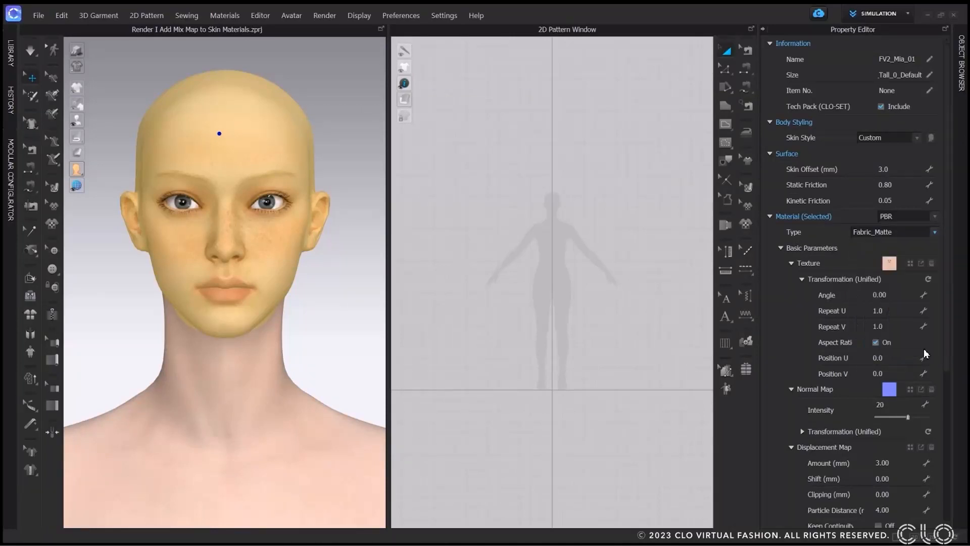
scroll(950, 293, "down", 2)
scroll(950, 293, "down", 8)
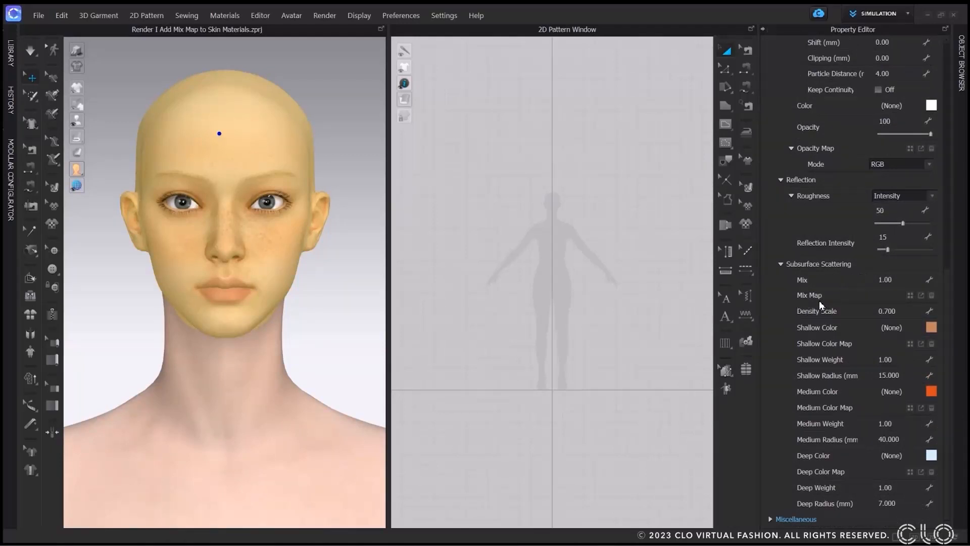
Load Mix Map.jpg as the Subsurface Scattering Mix Map of the avatar's face material and deselect the face
left_click(926, 298)
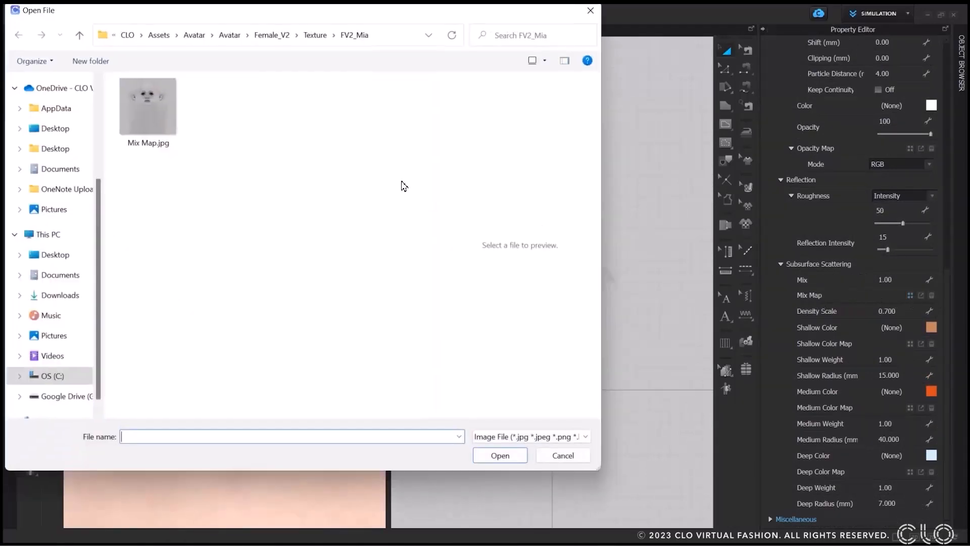
left_click(156, 119)
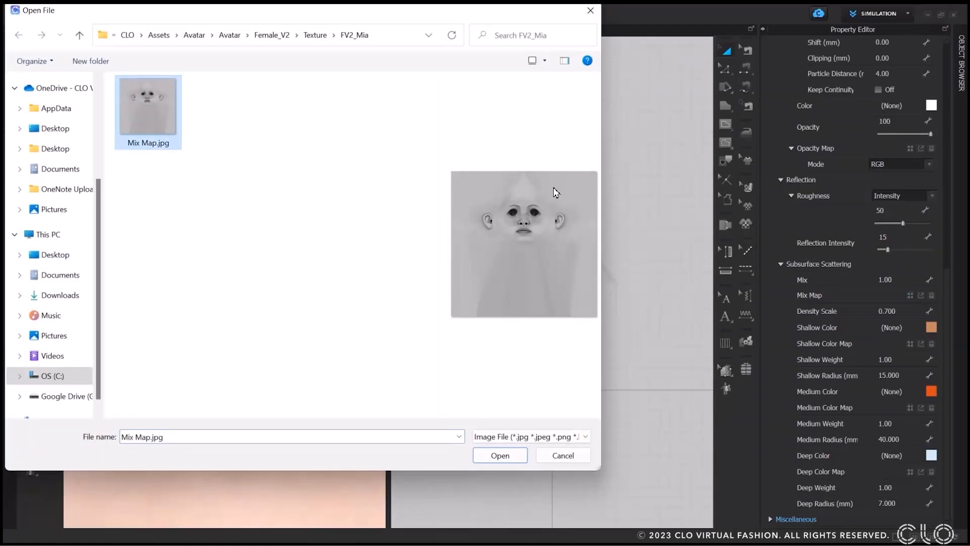
left_click(508, 459)
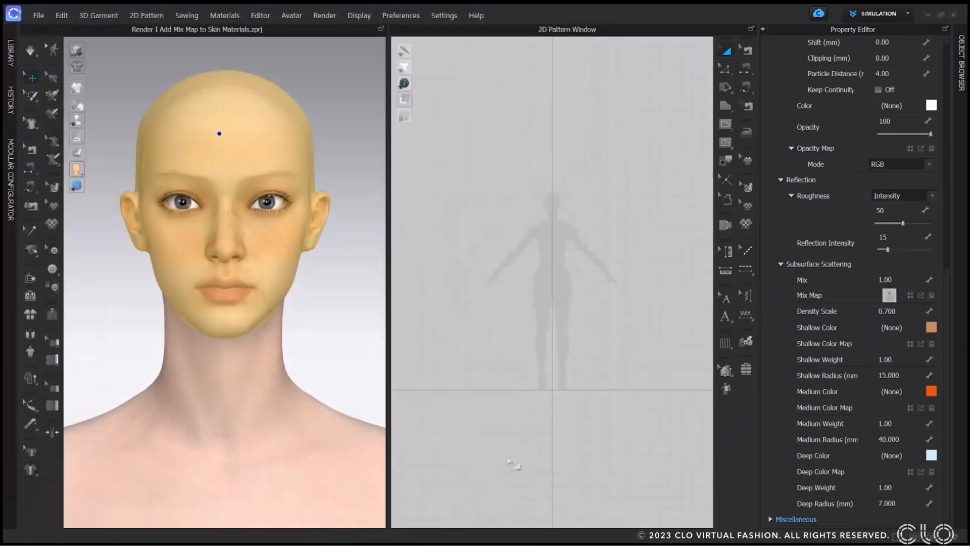
left_click(355, 342)
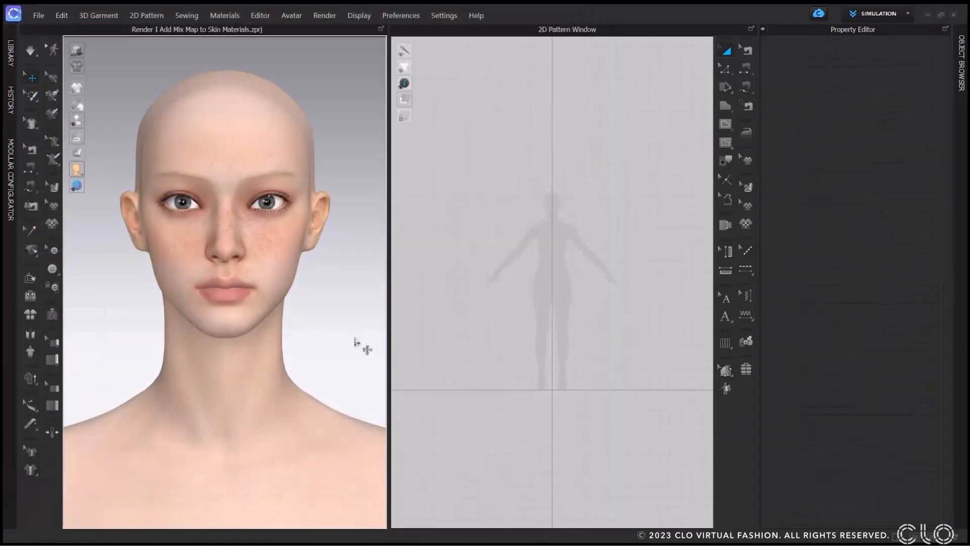
Open the render window, add a rectangle light and place it upright at the avatar's head height
left_click(325, 15)
left_click(341, 31)
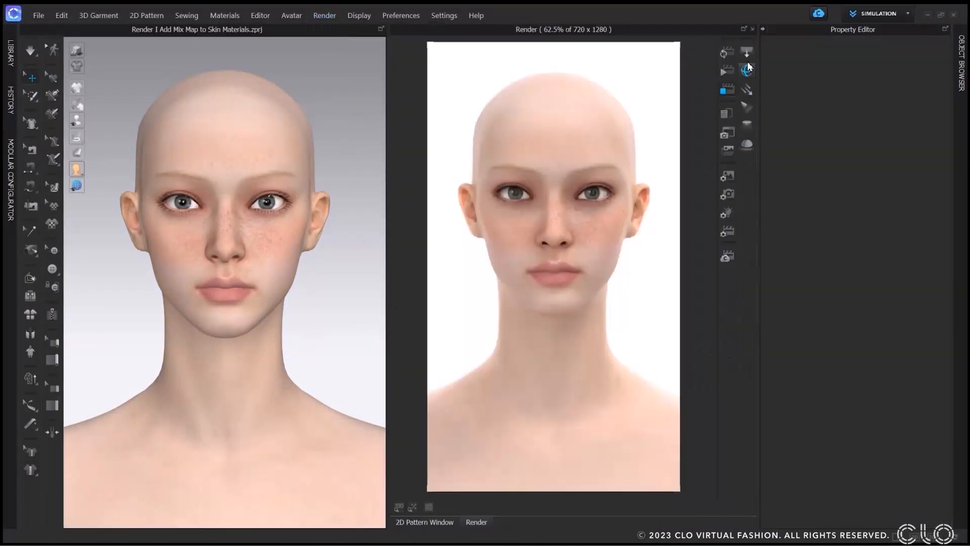
left_click(749, 54)
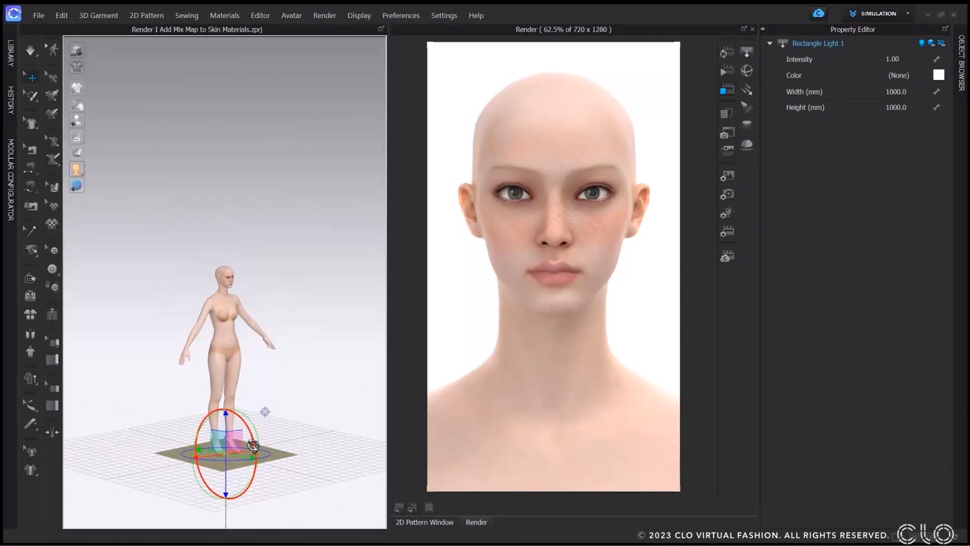
left_click_drag(226, 486, 225, 313)
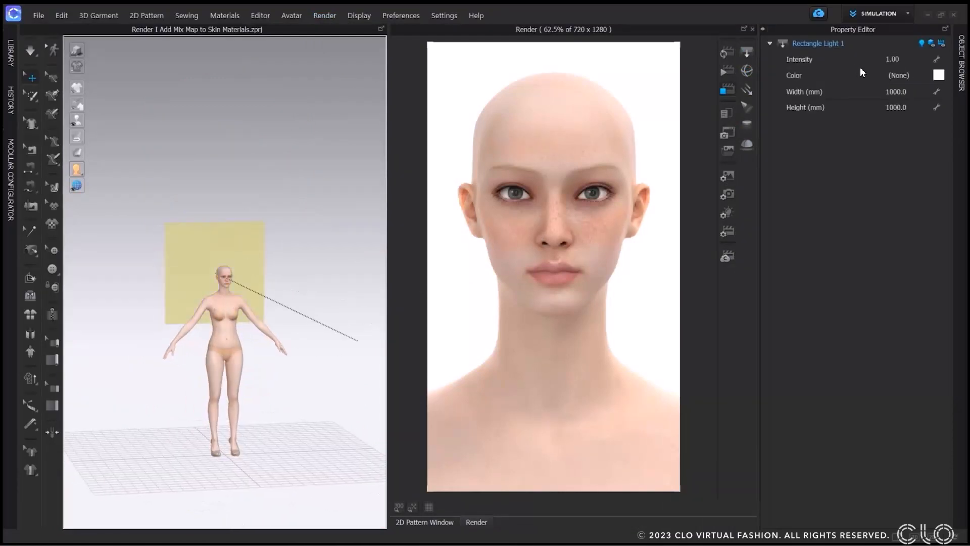
Set the rectangle light's intensity to 3
left_click(922, 58)
type("3")
key("Return")
Return the 3D view to the saved Custom_View close-up and start the interactive render with the light properties shown
right_click(314, 143)
left_click(362, 253)
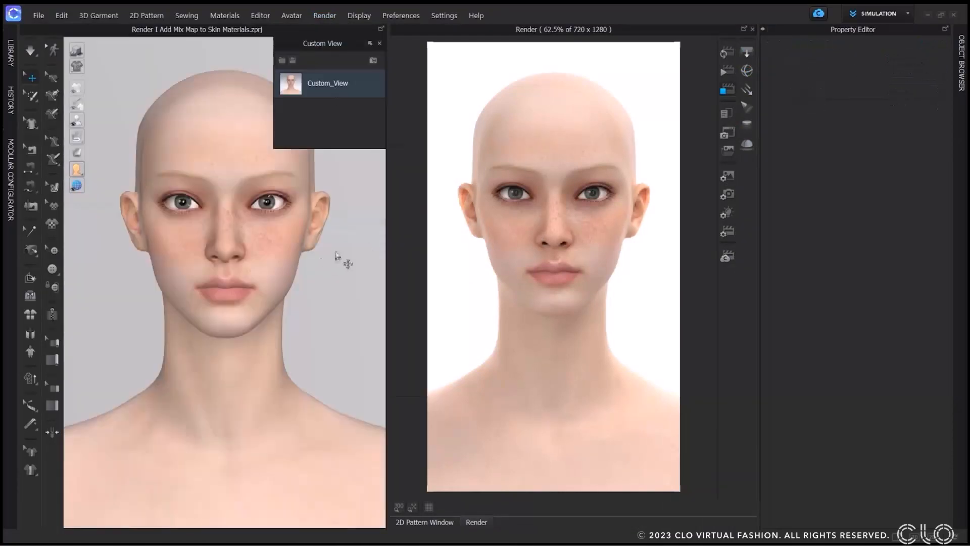
left_click(932, 183)
left_click(726, 51)
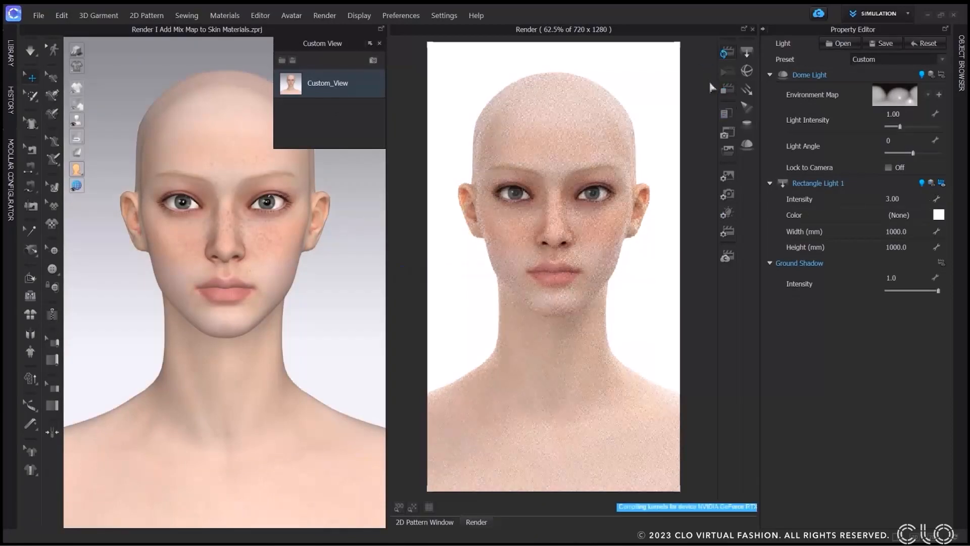
Try a Subsurface Scattering Mix of 0.00 on the avatar's face and restore it to 1.00
left_click(220, 137)
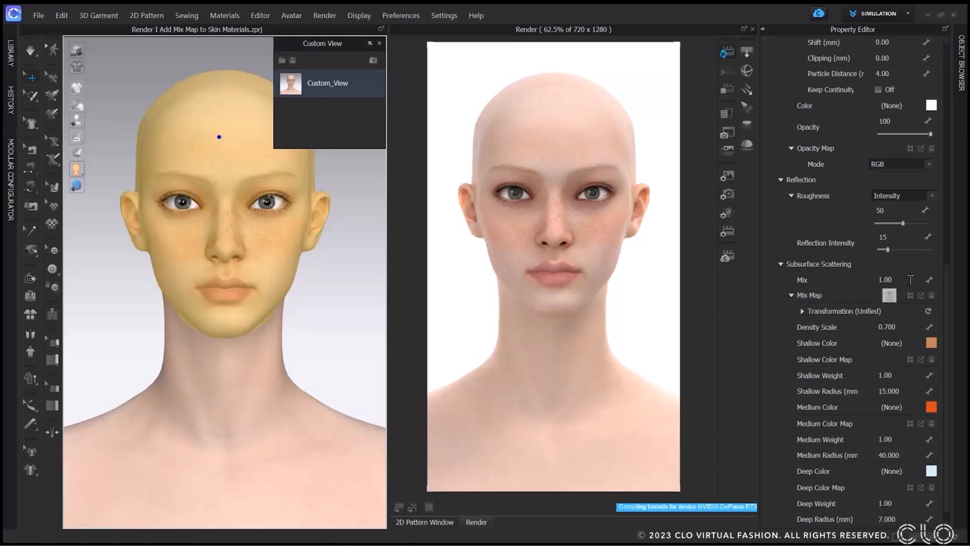
scroll(910, 280, "down", 1)
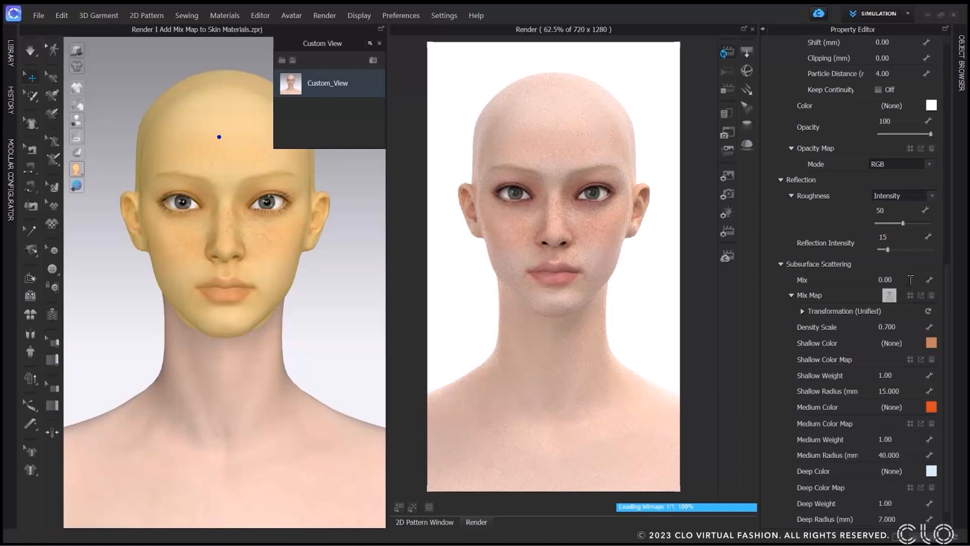
scroll(910, 280, "up", 1)
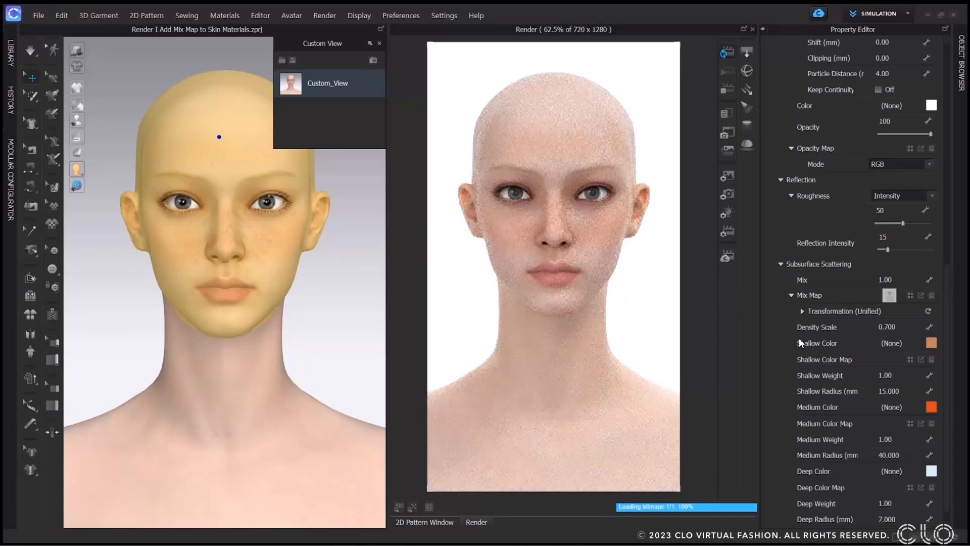
Try a Density Scale of 10 on the face's skin material and set it back to 0.7
left_click(905, 328)
type("10")
key("Return")
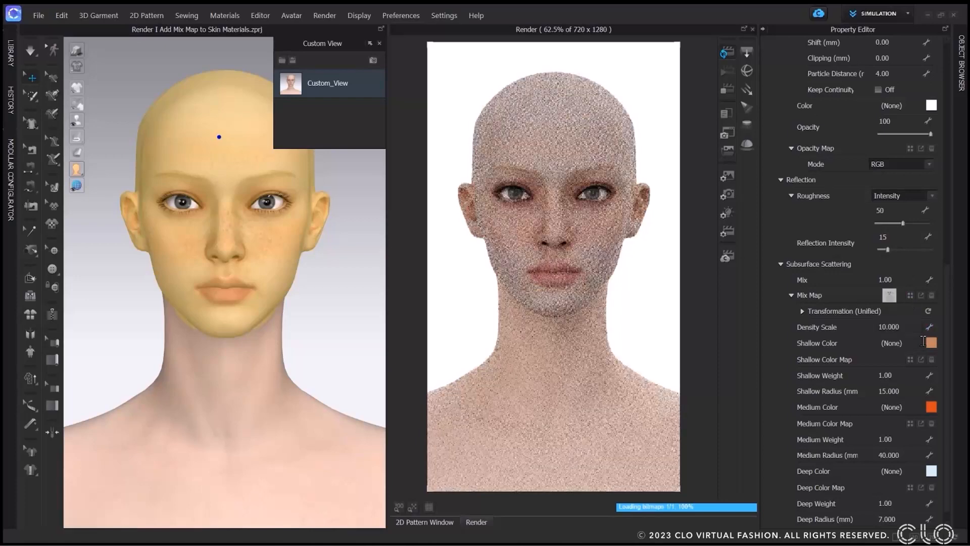
left_click(916, 331)
type("0.7")
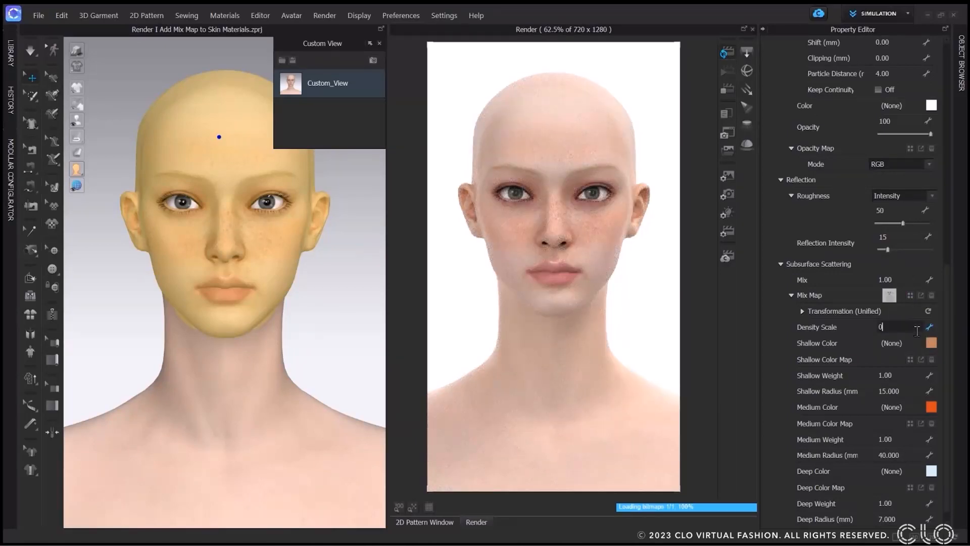
key("Return")
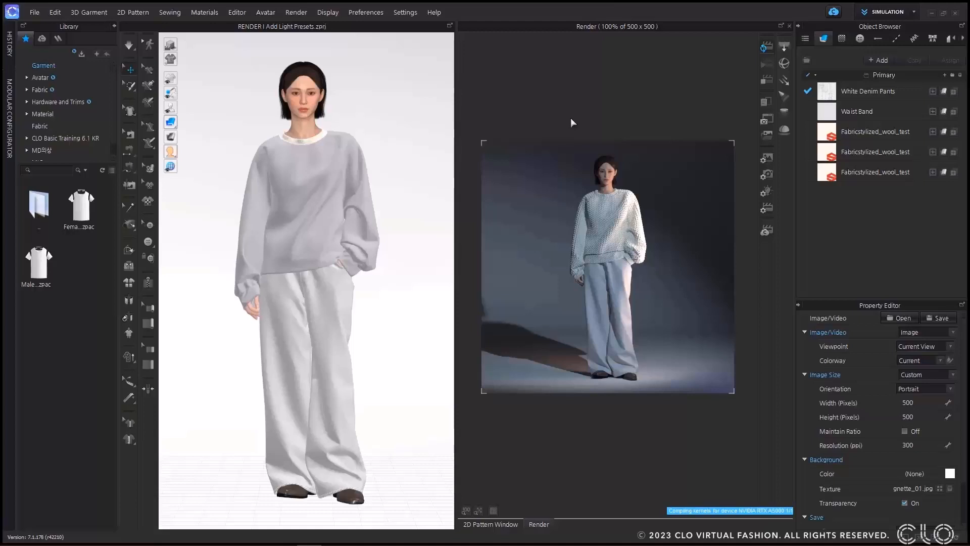
Show the light properties of the sweater and trousers scene, preview the presets and apply Checkboardhouse
left_click(766, 196)
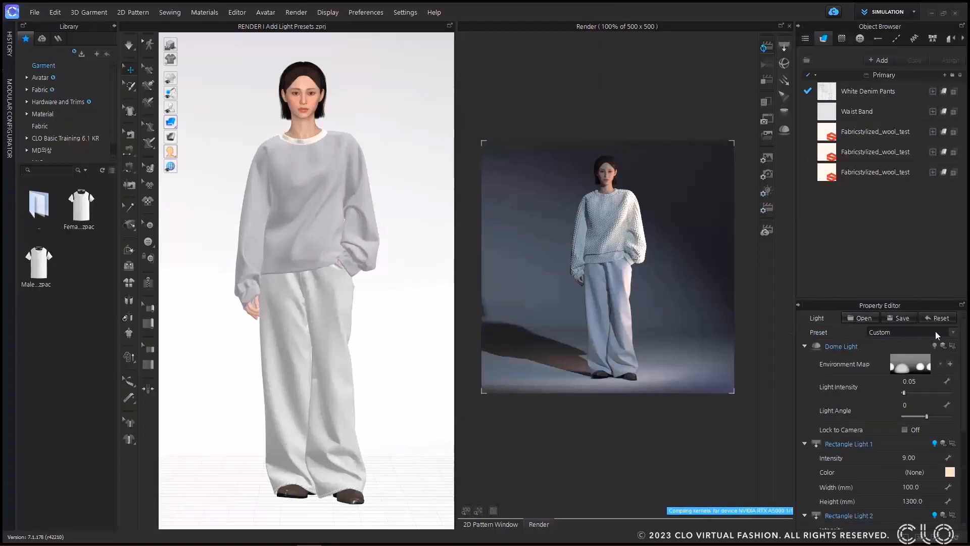
left_click(952, 334)
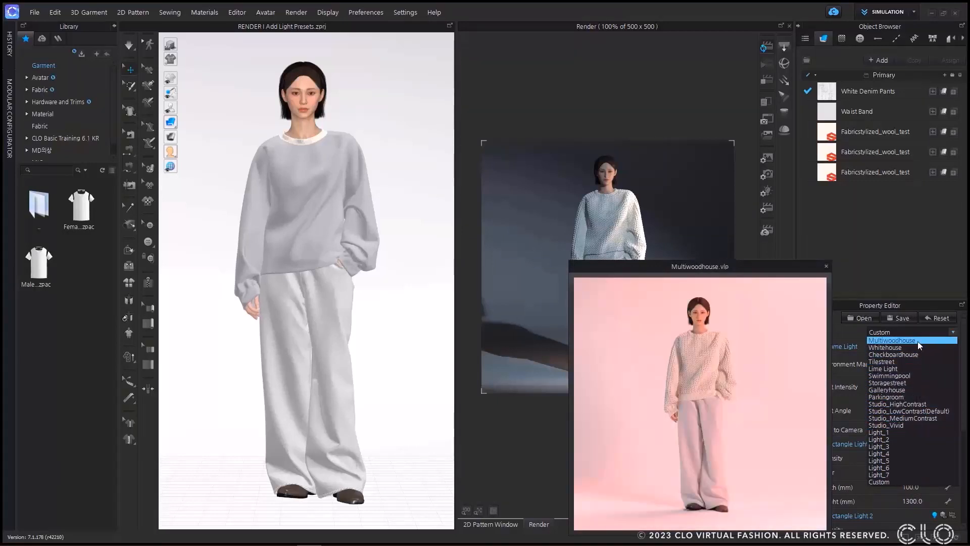
left_click(918, 341)
left_click(930, 332)
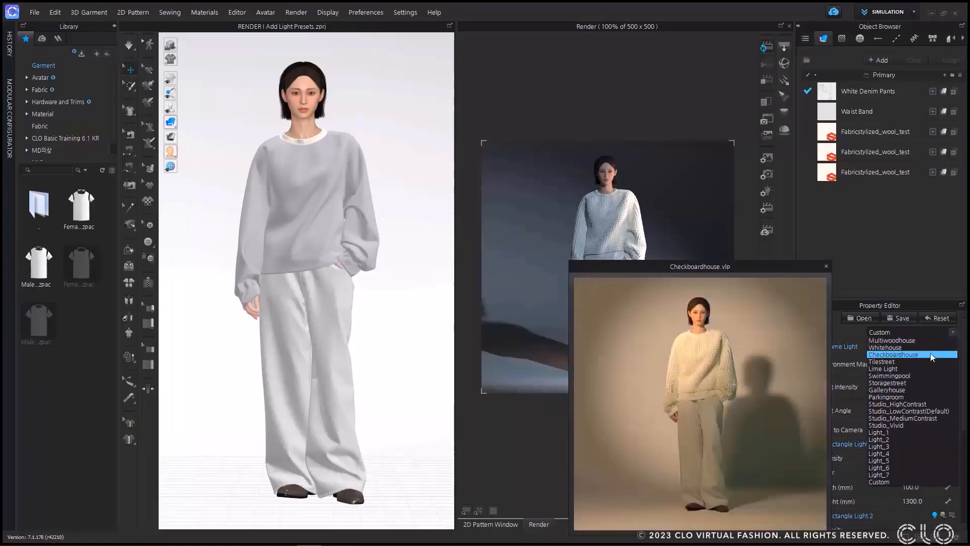
left_click(930, 354)
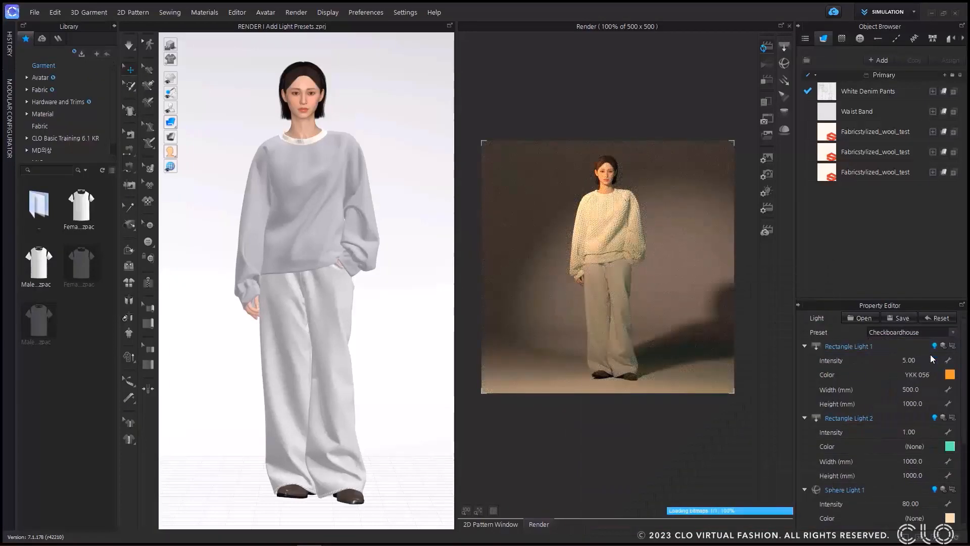
Set the intensity of Rectangle Light 1 in the Checkboardhouse preset to 7
scroll(894, 378, "down", 1)
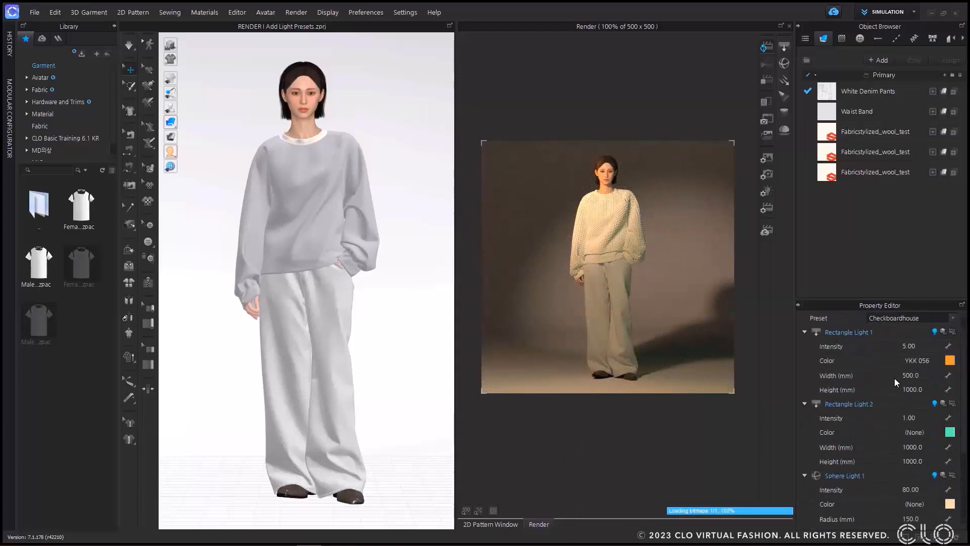
left_click(925, 347)
type("7")
key("Return")
scroll(892, 328, "up", 1)
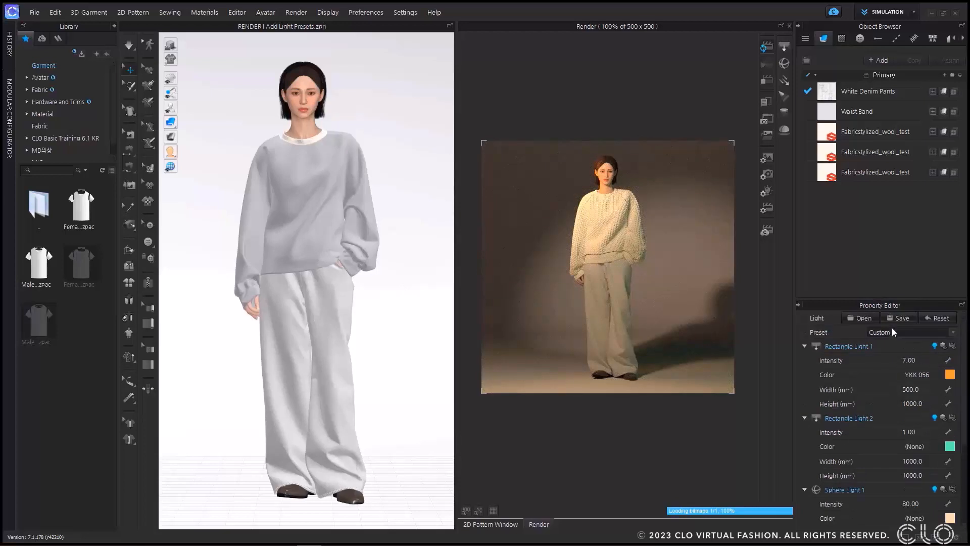
Reset the render lights to the default preset and apply the Multiwoodhouse light preset
left_click(939, 319)
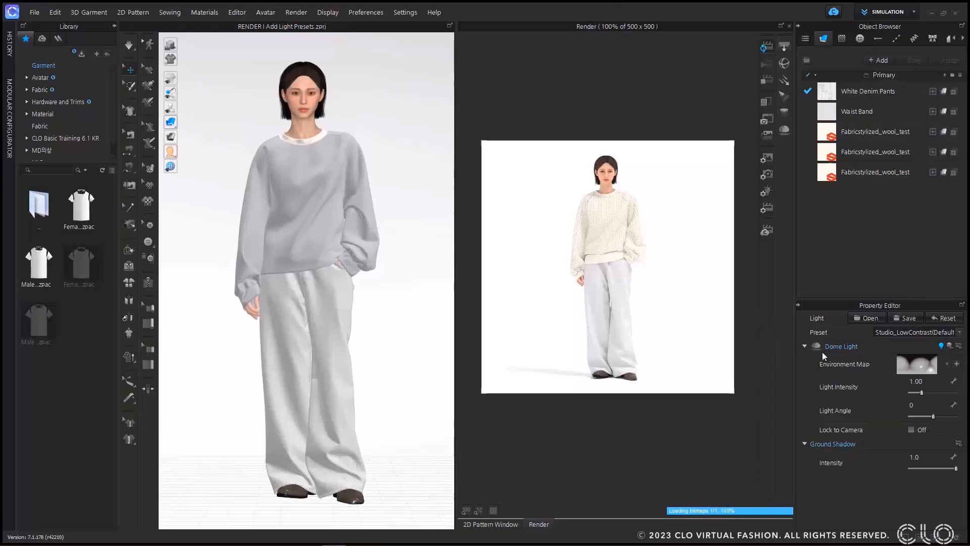
left_click(909, 332)
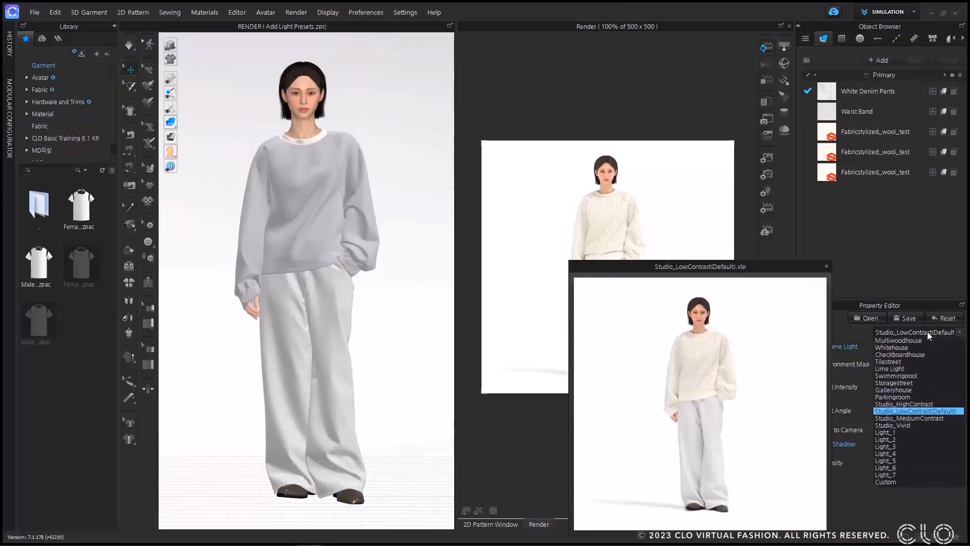
left_click(921, 340)
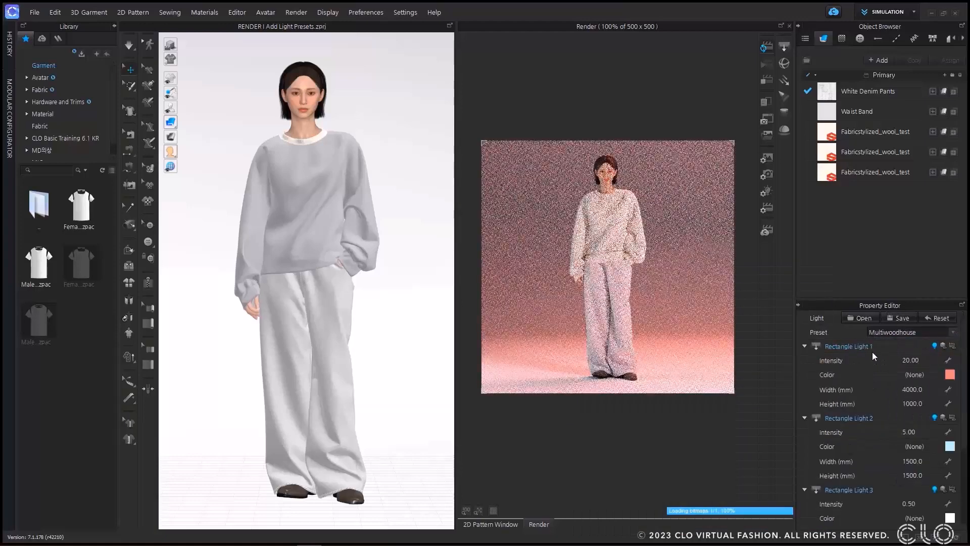
Review the lights of the Multiwoodhouse preset and switch Rectangle Light 1 off and on again
scroll(821, 348, "down", 3)
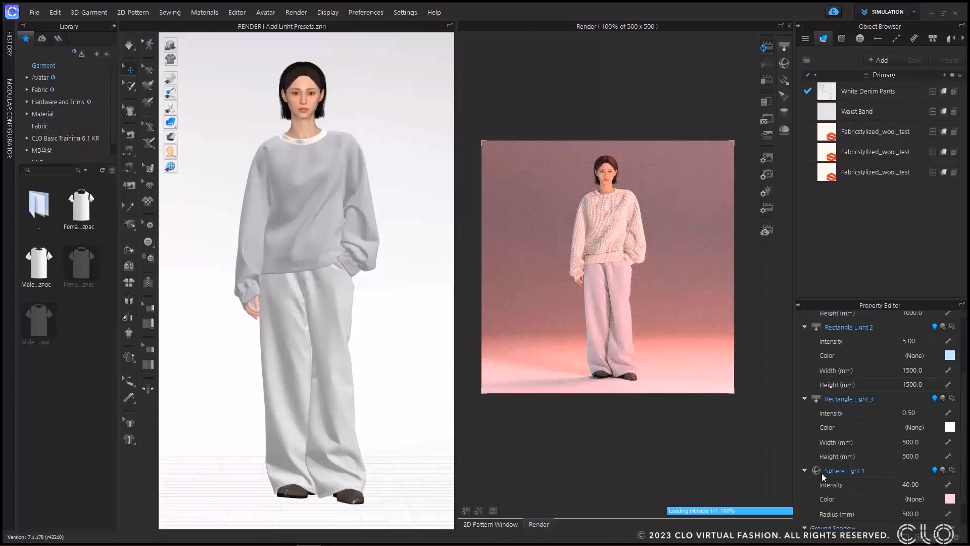
scroll(821, 473, "up", 3)
left_click(935, 345)
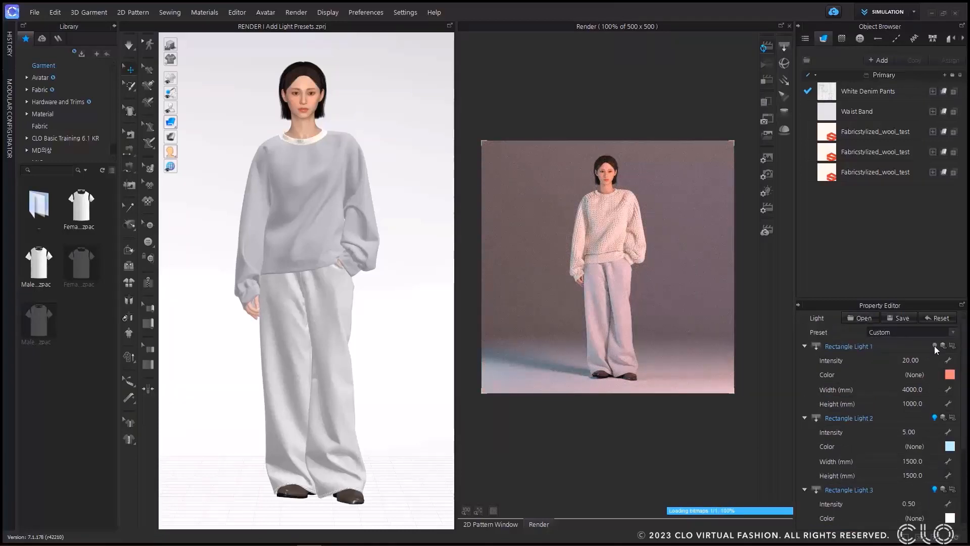
left_click(934, 345)
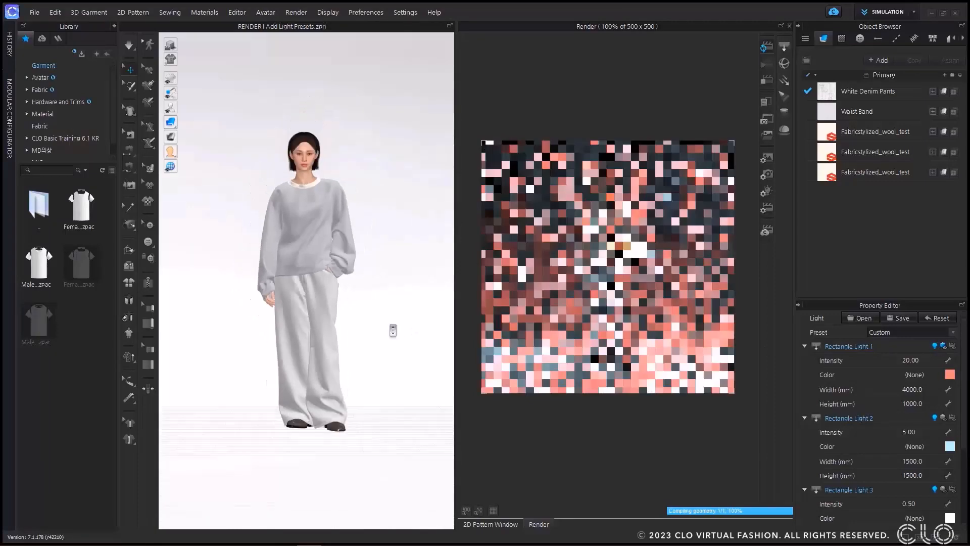
Make Rectangle Light 1 visible in the rendered image
scroll(391, 329, "down", 5)
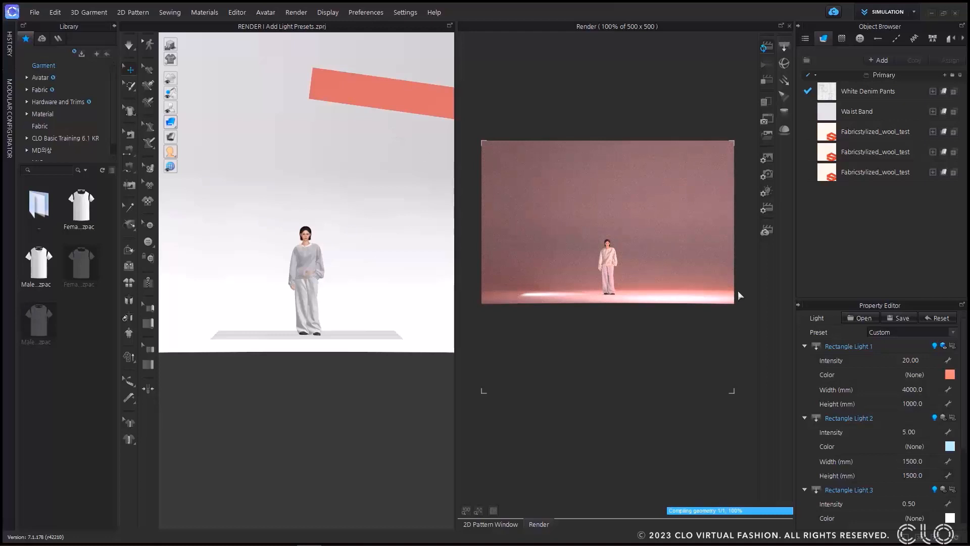
left_click(952, 347)
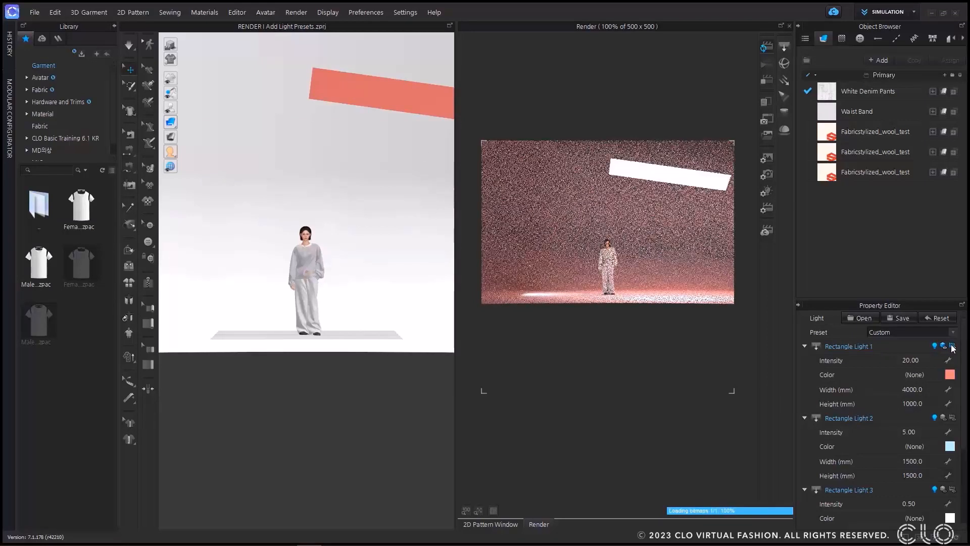